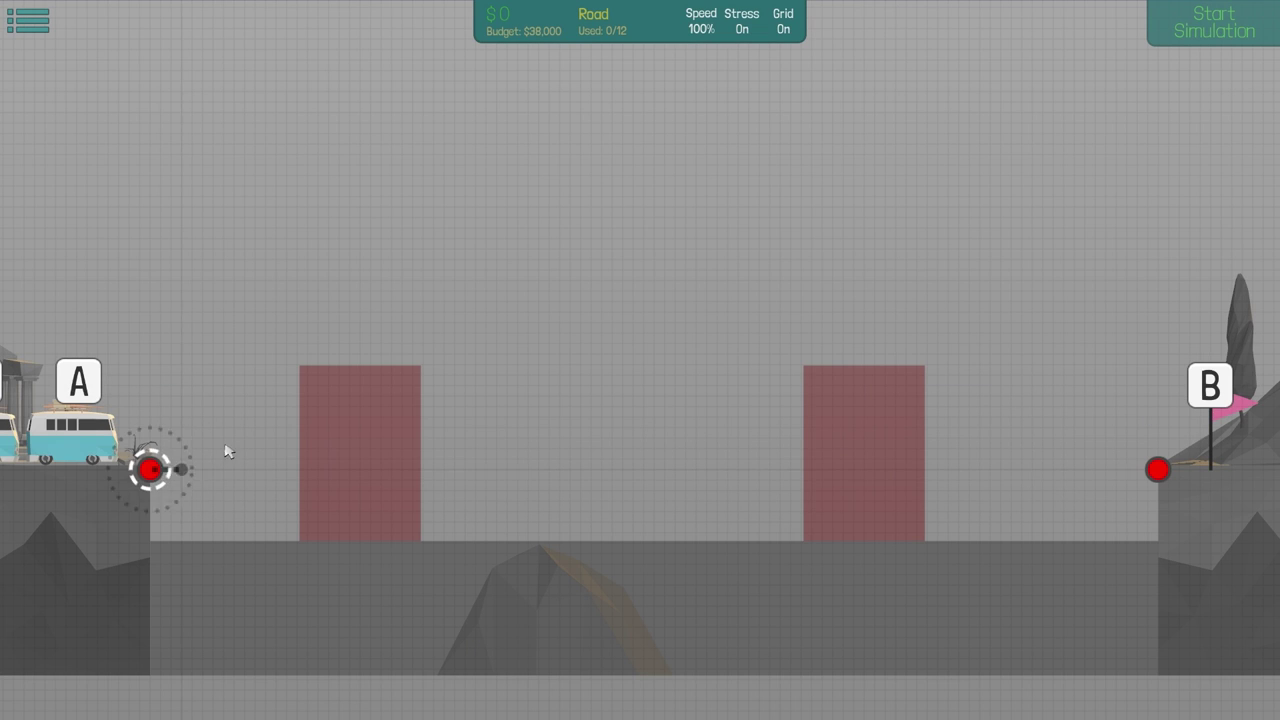
- Lay a two-piece road ramp up from anchor A and straighten its joints
left_click(290, 385)
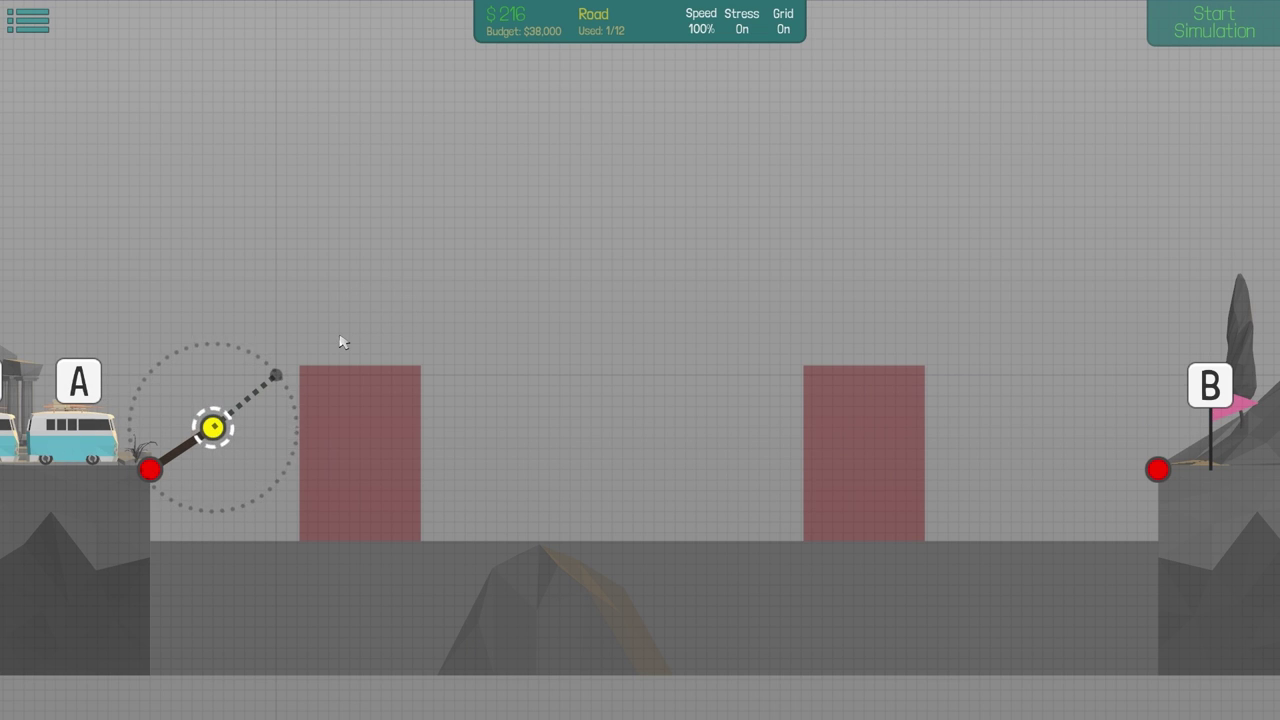
left_click(337, 328)
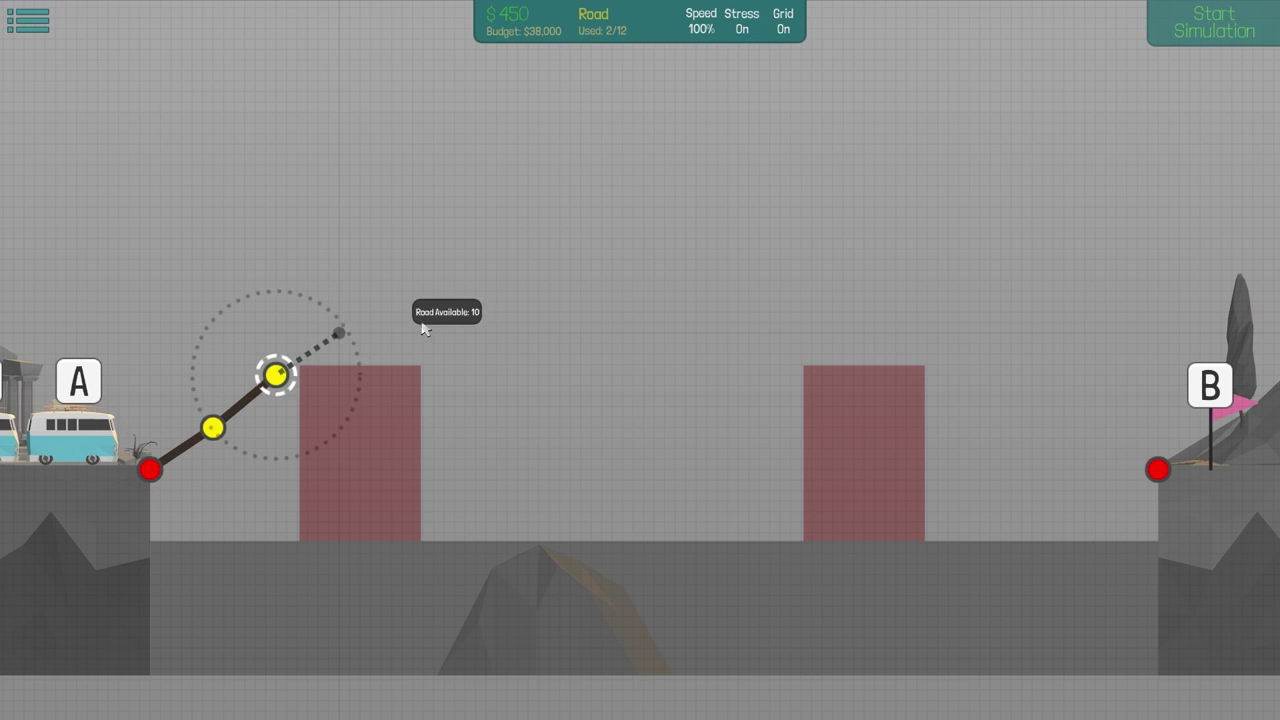
right_click(322, 348)
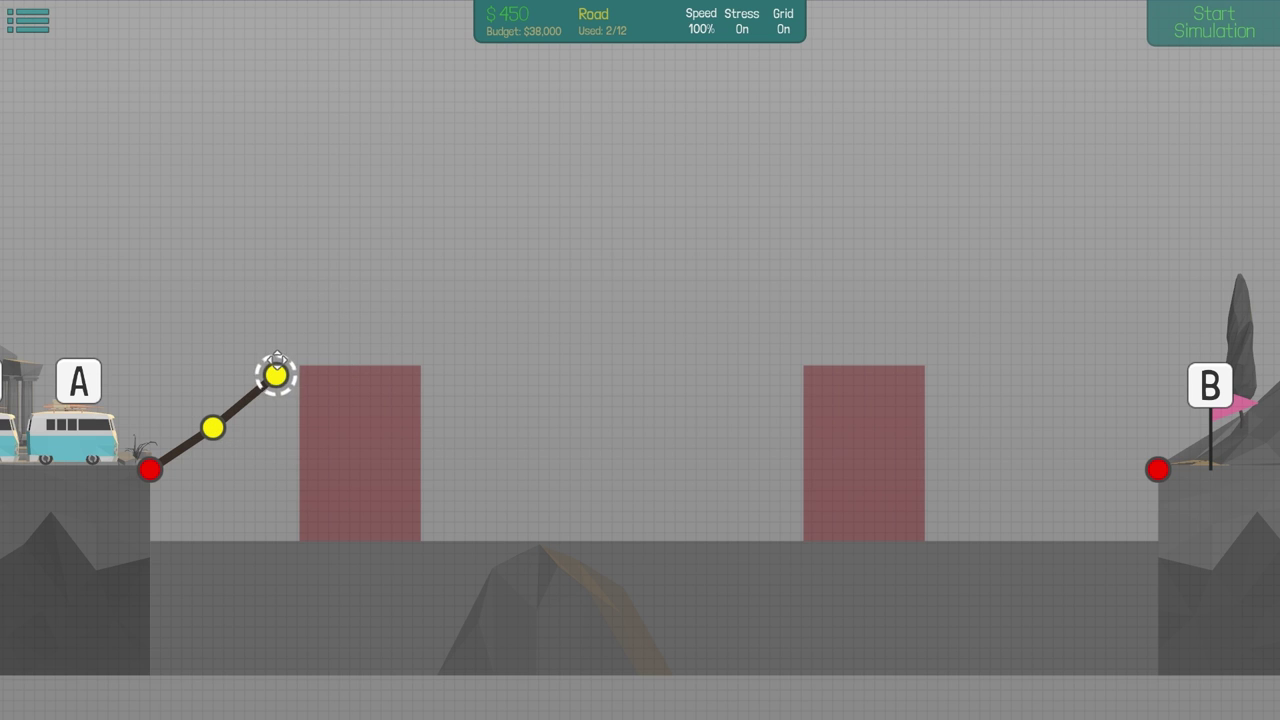
left_click_drag(277, 372, 265, 360)
left_click_drag(213, 428, 215, 416)
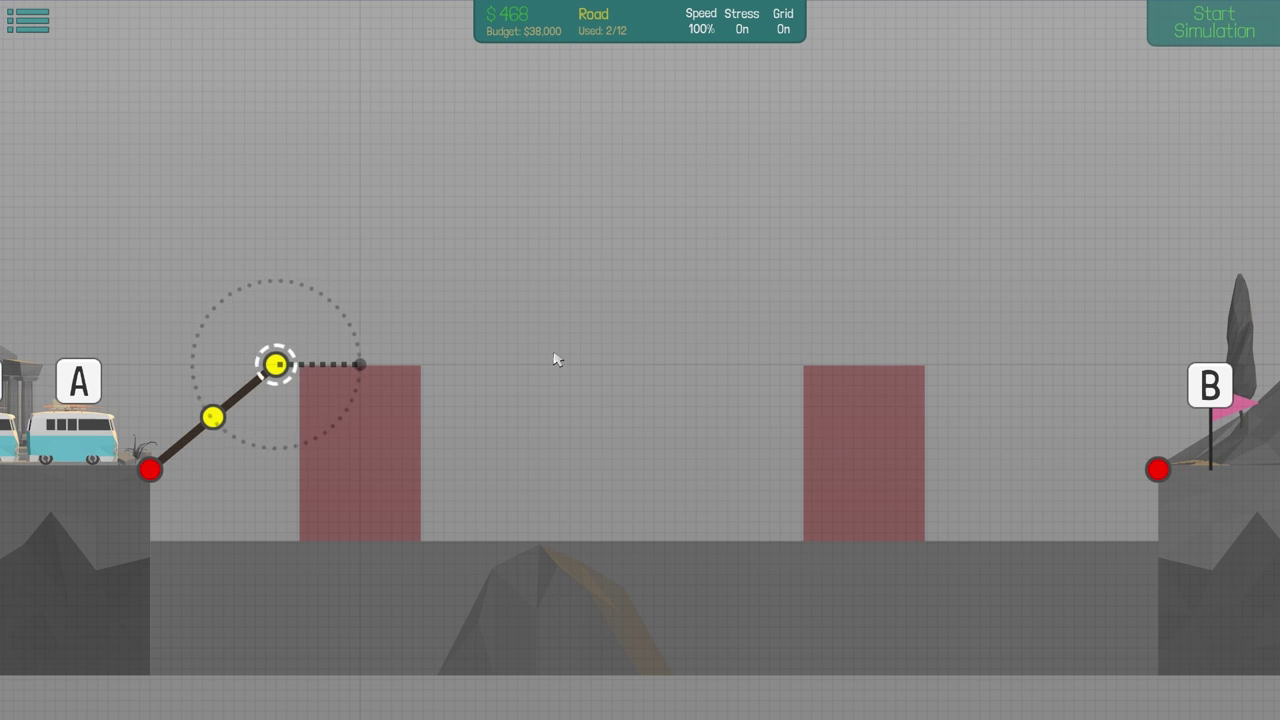
- Extend the road level across both red blocks to its piece limit near B
left_click(600, 345)
left_click(855, 358)
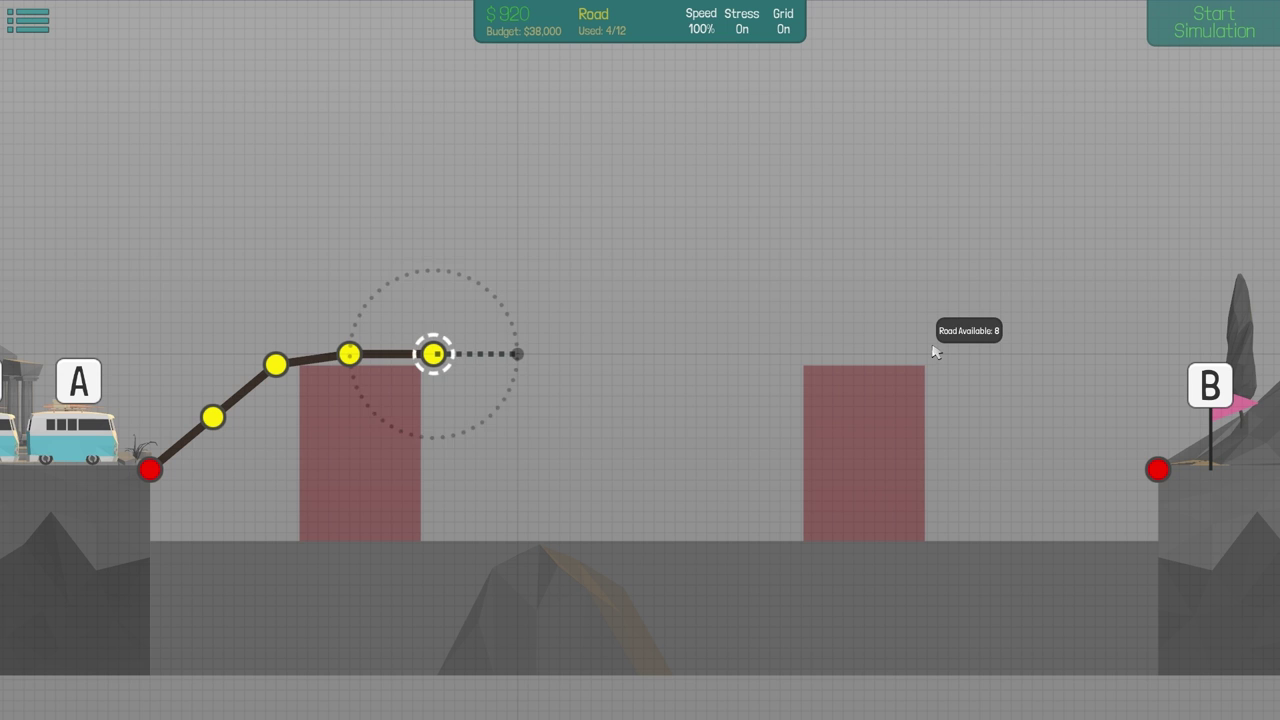
left_click(945, 348)
left_click(990, 352)
left_click(1040, 355)
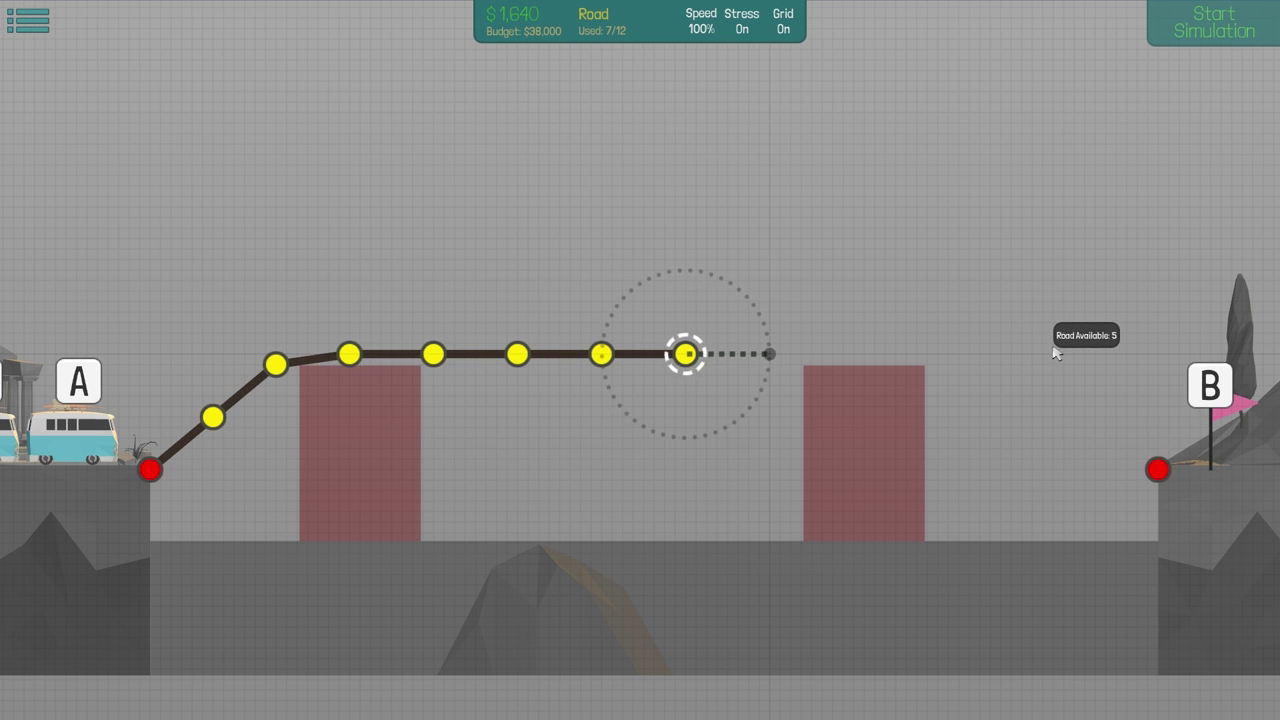
left_click(1120, 350)
left_click(1140, 350)
left_click(1160, 358)
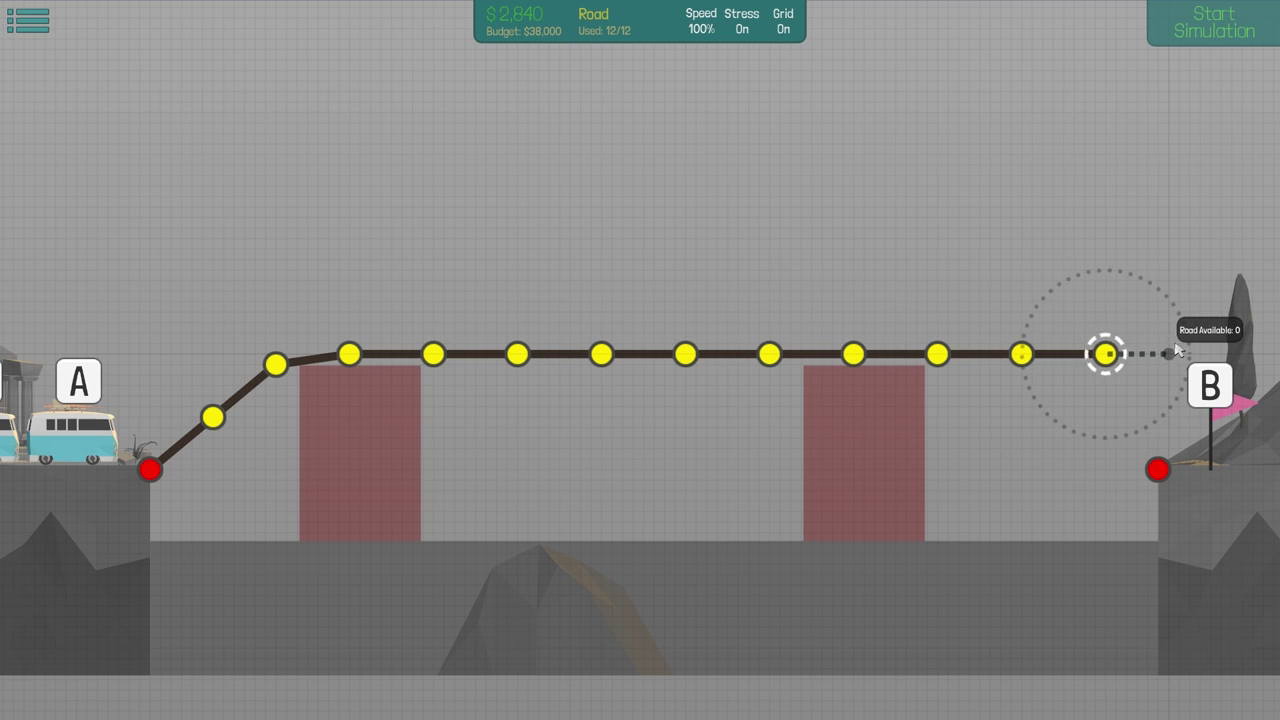
left_click(1238, 360)
- Tie the road's far end down to B's anchor with a steel beam
right_click(805, 345)
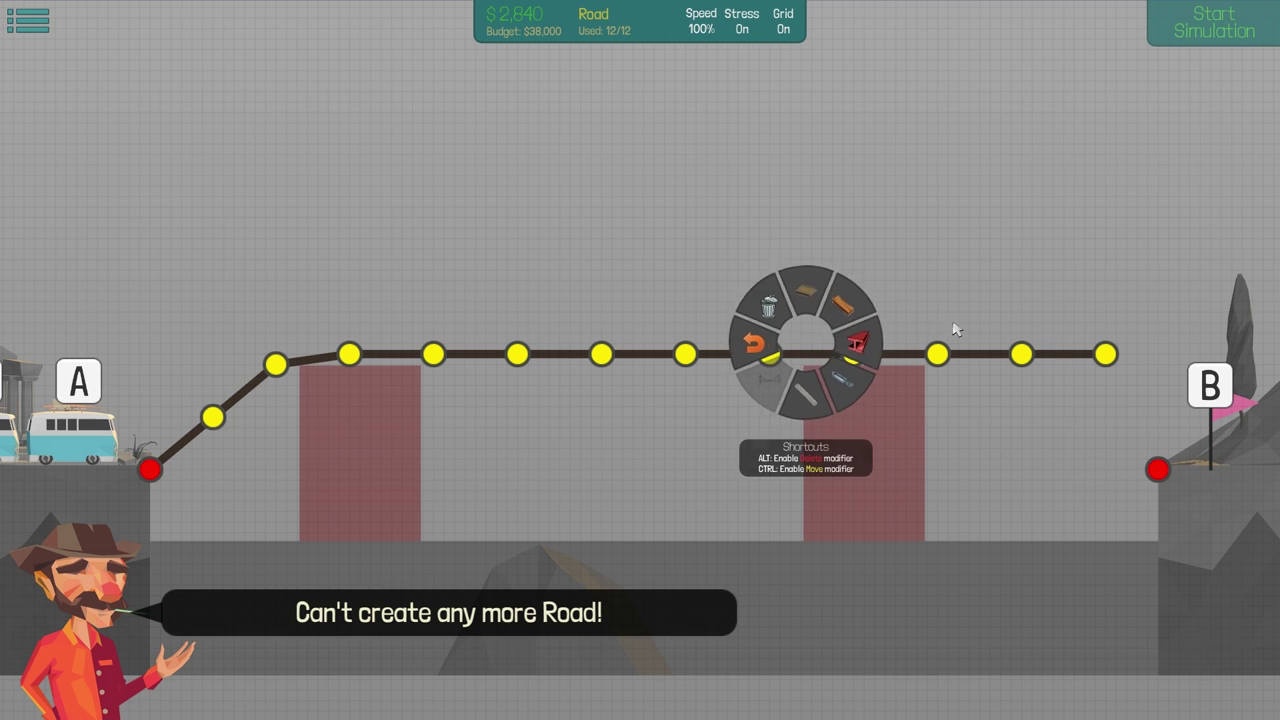
left_click(860, 330)
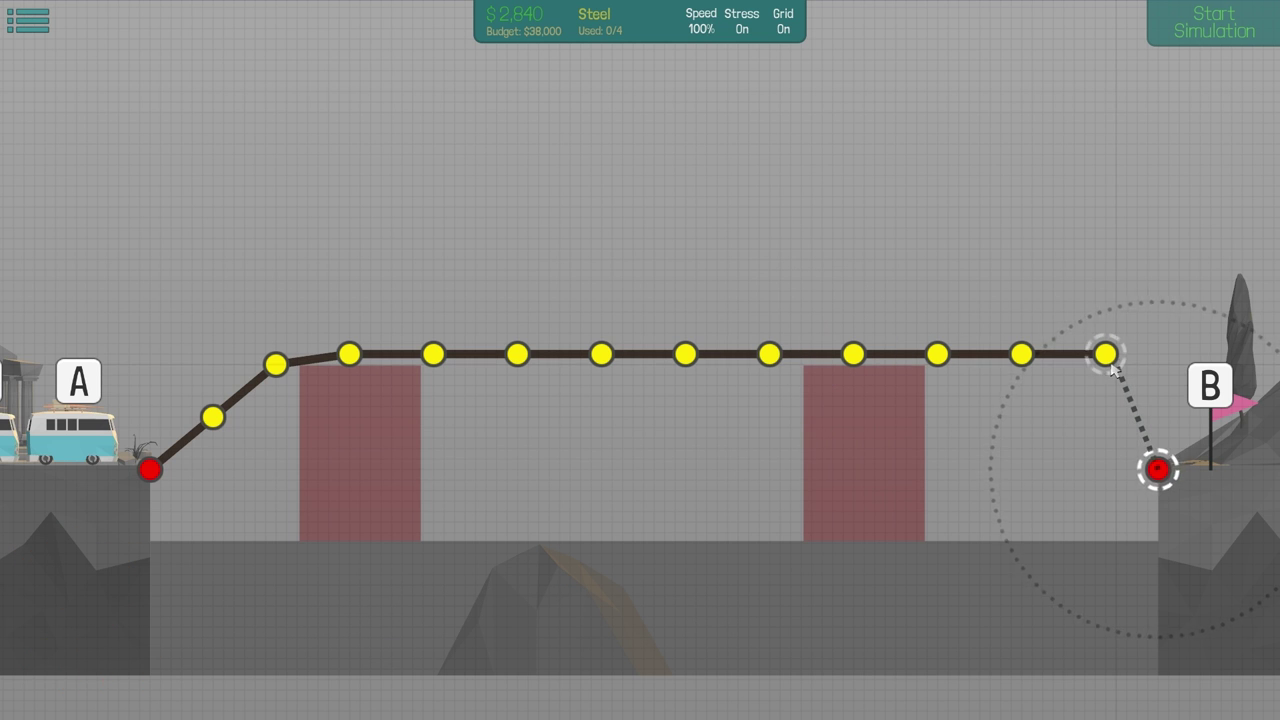
left_click(1158, 470)
- Switch to wood and build a wooden triangle between anchor A and the ramp top
key("d")
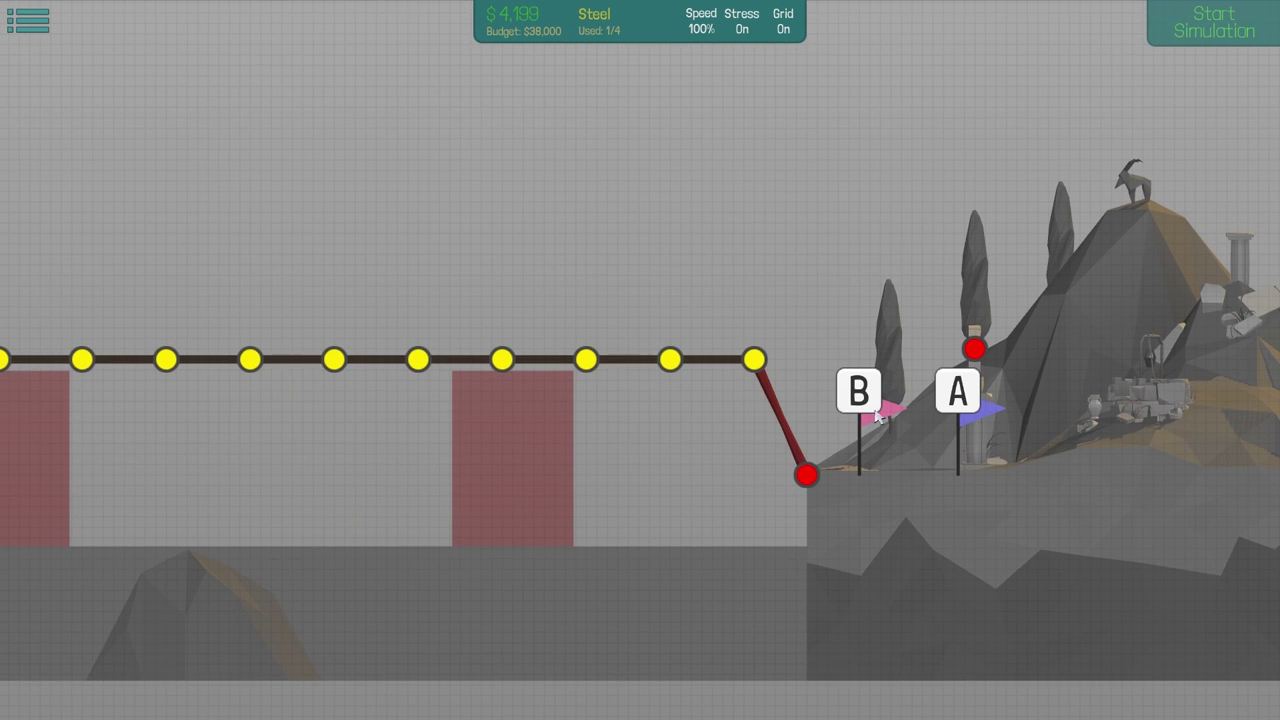
right_click(850, 360)
left_click(835, 300)
key("a")
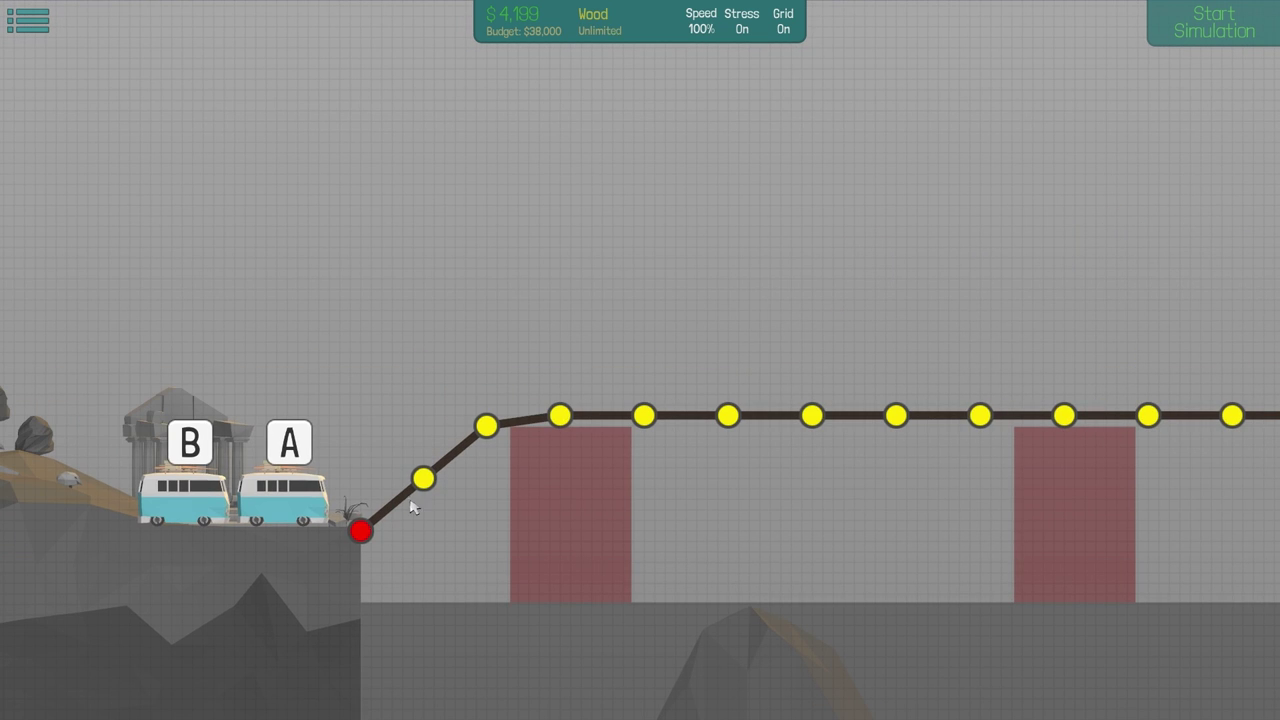
left_click(370, 457)
left_click(422, 478)
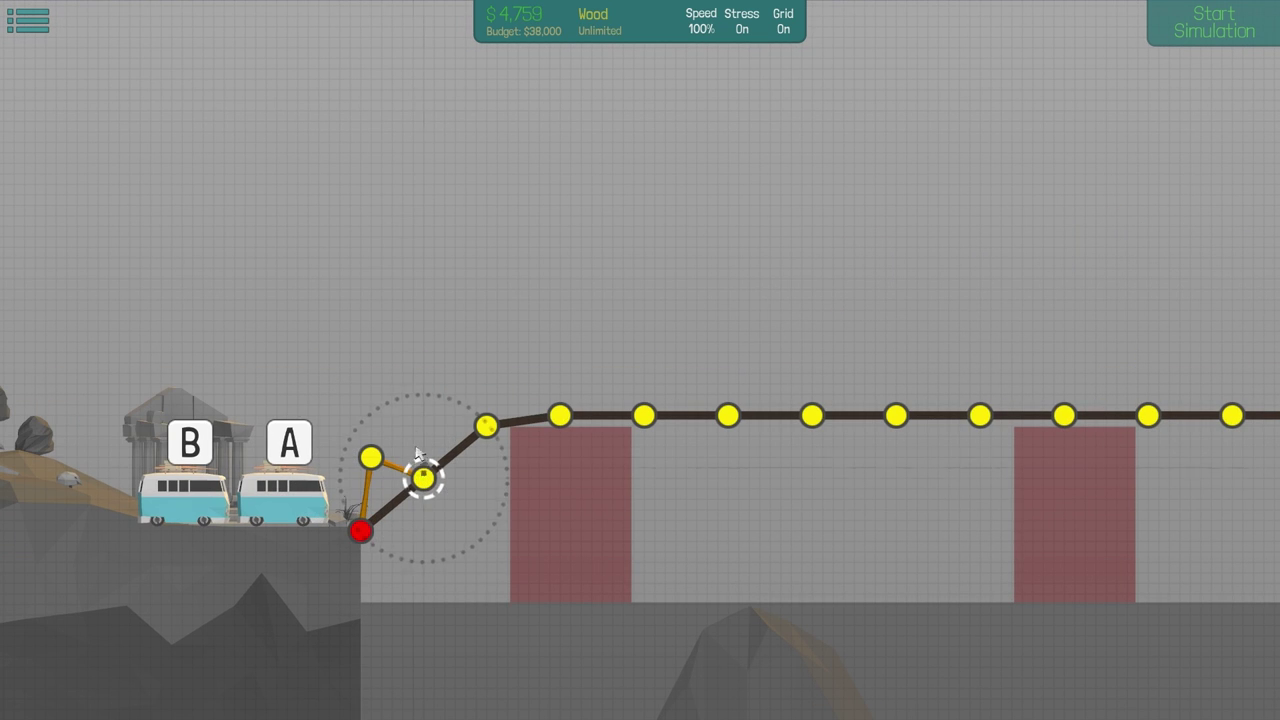
left_click(422, 415)
left_click(485, 428)
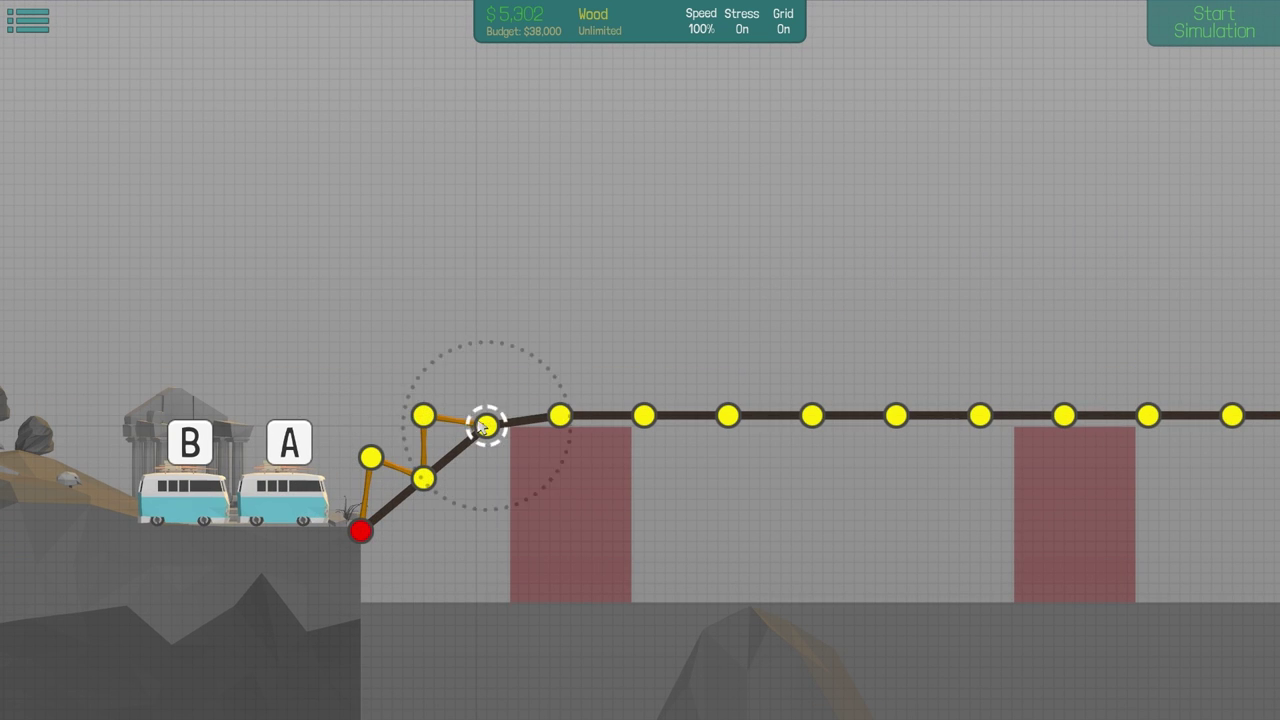
left_click(370, 457)
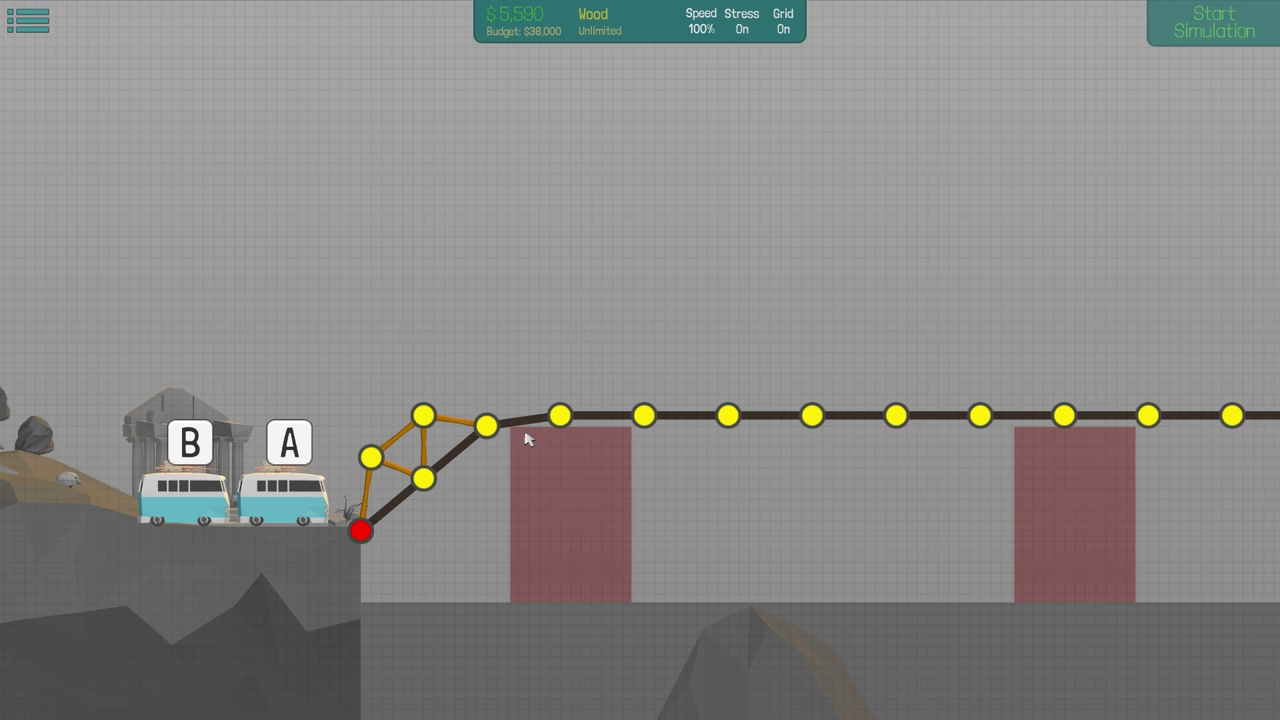
scroll(510, 430, "up", 4)
scroll(510, 430, "up", 4)
scroll(510, 430, "up", 4)
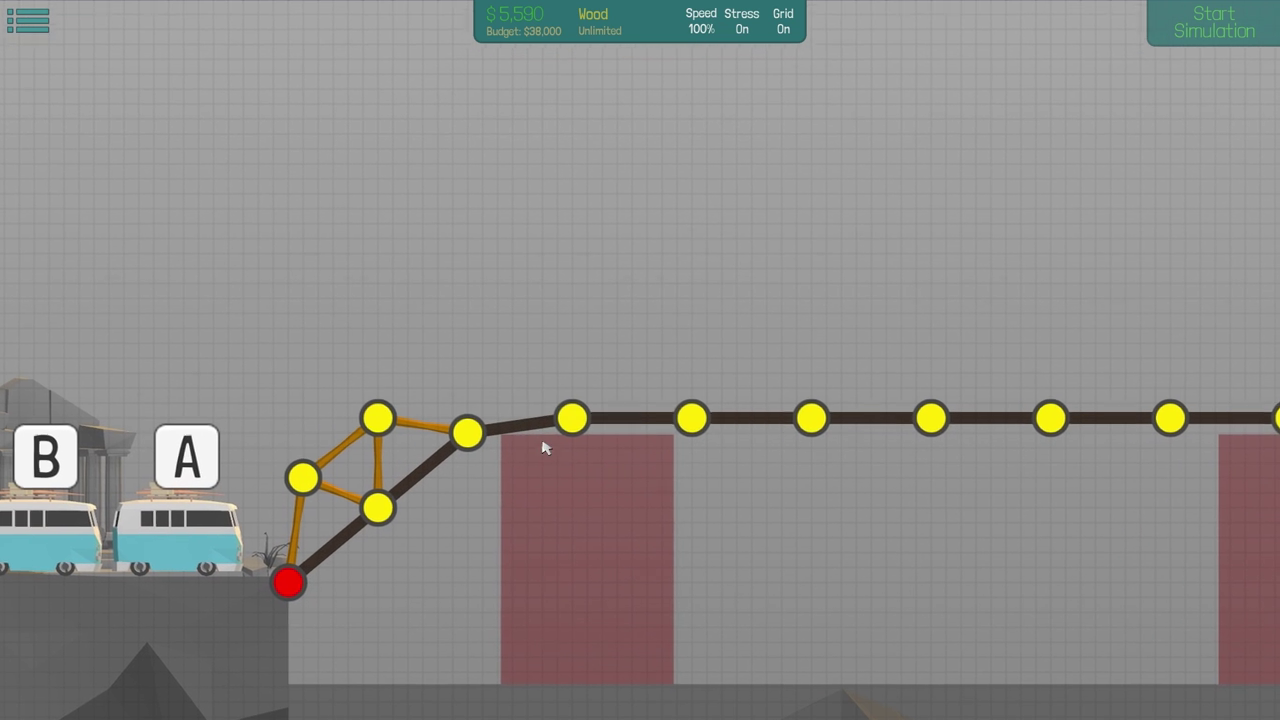
scroll(533, 433, "down", 3)
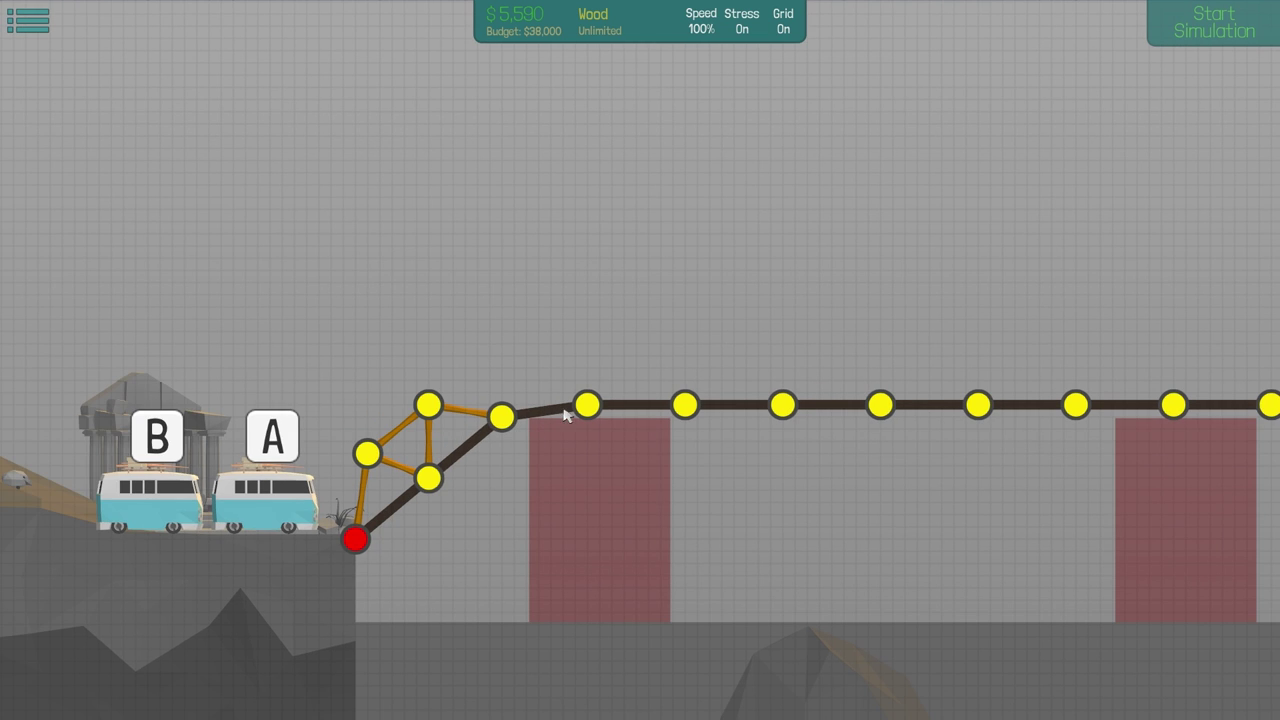
- Add higher wood members, reposition an upper truss joint, and cancel a stray member
left_click(514, 356)
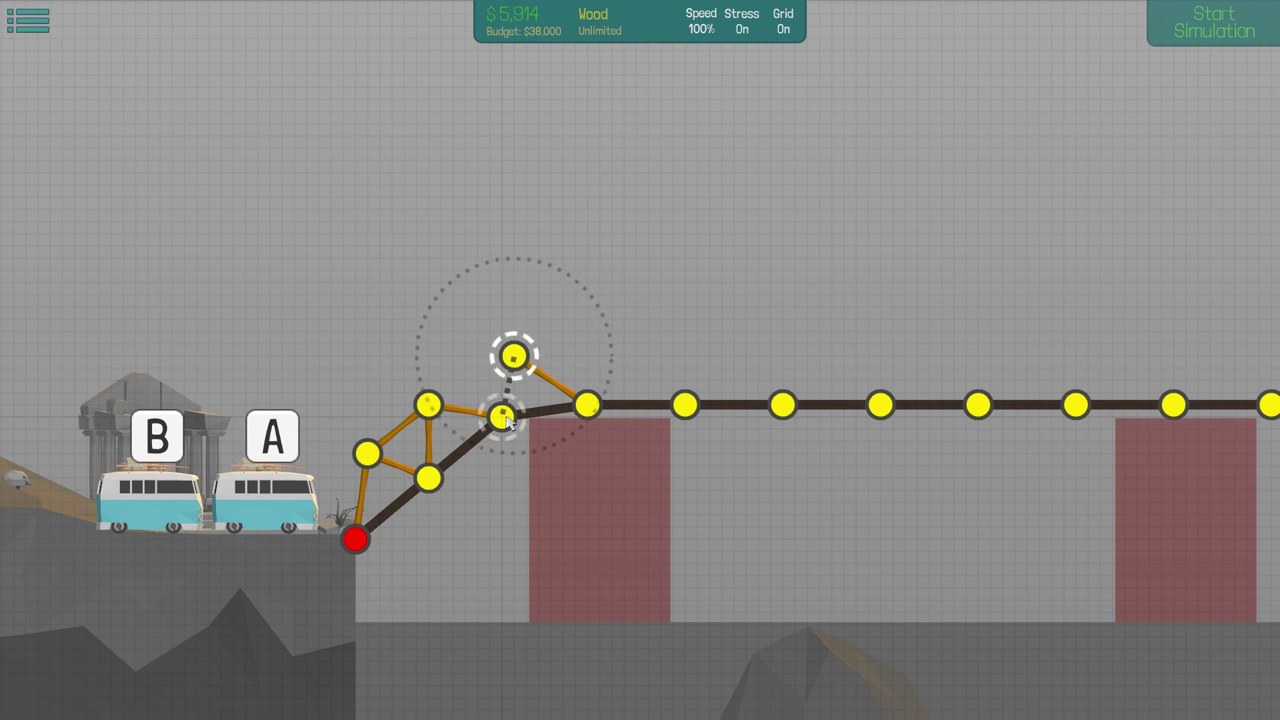
left_click(428, 404)
left_click_drag(428, 404, 446, 386)
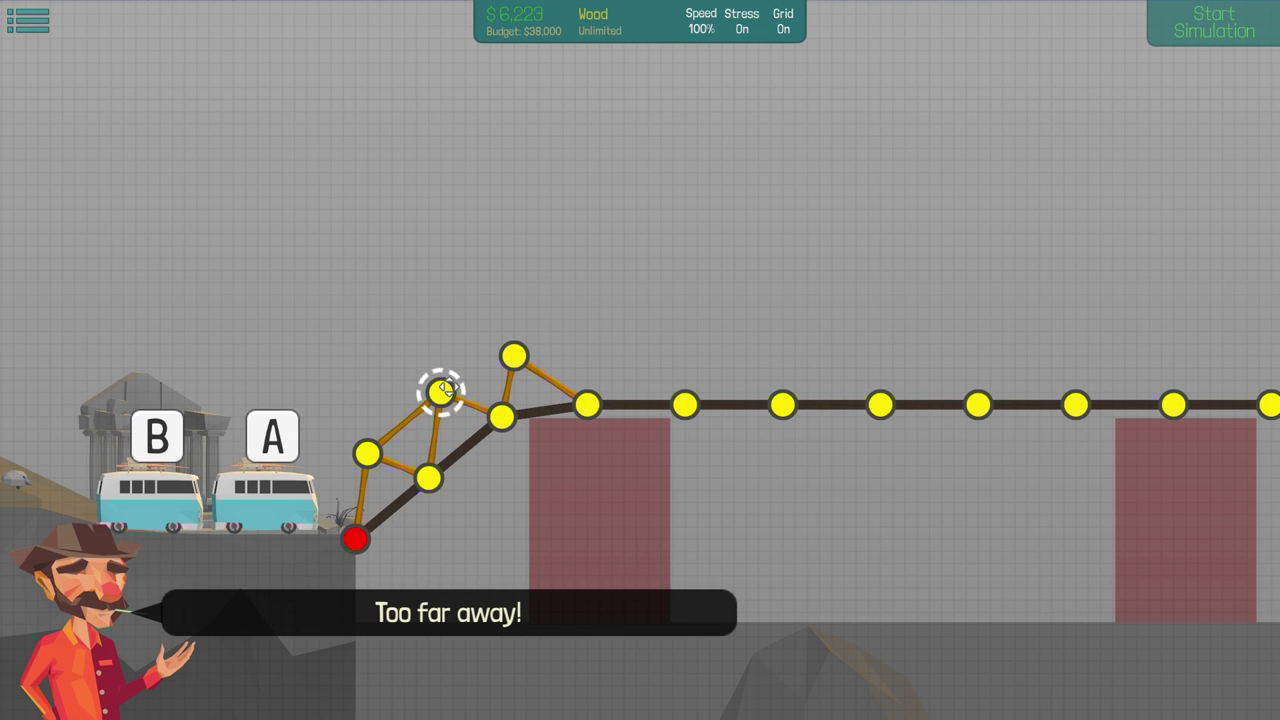
left_click(440, 390)
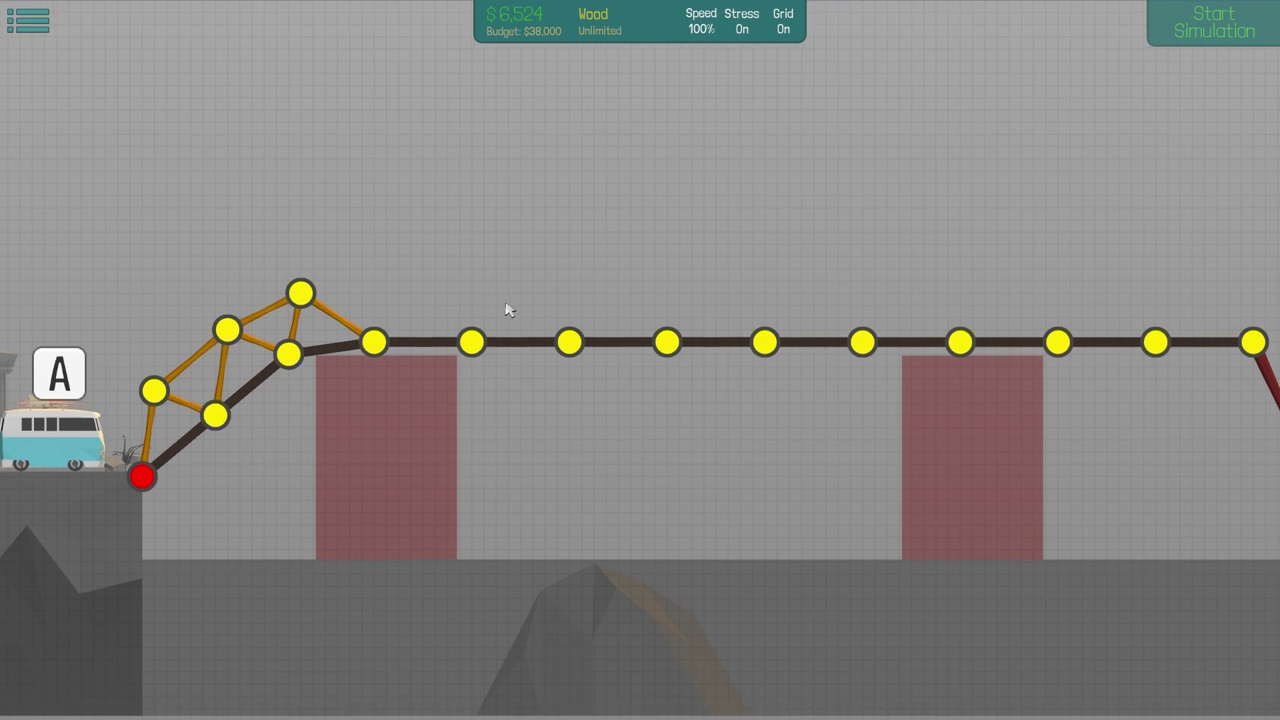
scroll(510, 330, "down", 3)
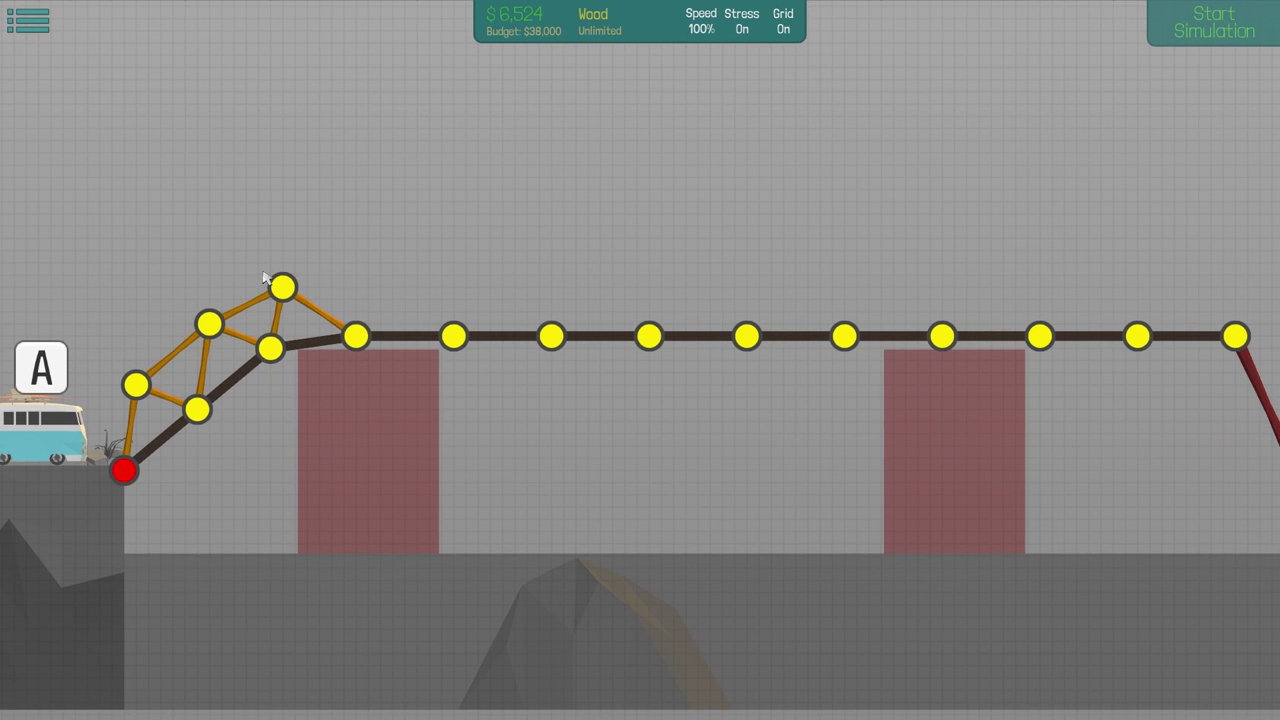
left_click(378, 287)
right_click(414, 288)
- Build a row of wooden Warren triangles along the deck from near B to the first block
left_click_drag(805, 280, 632, 268)
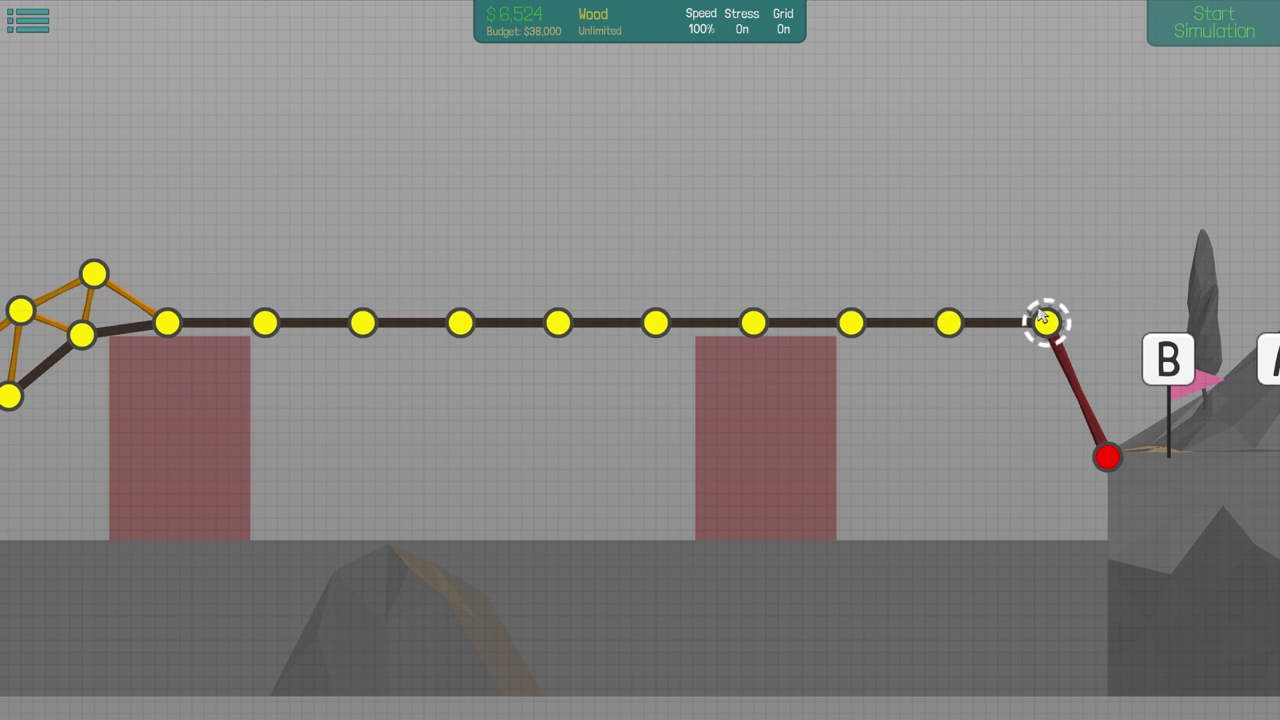
left_click(997, 248)
left_click(948, 320)
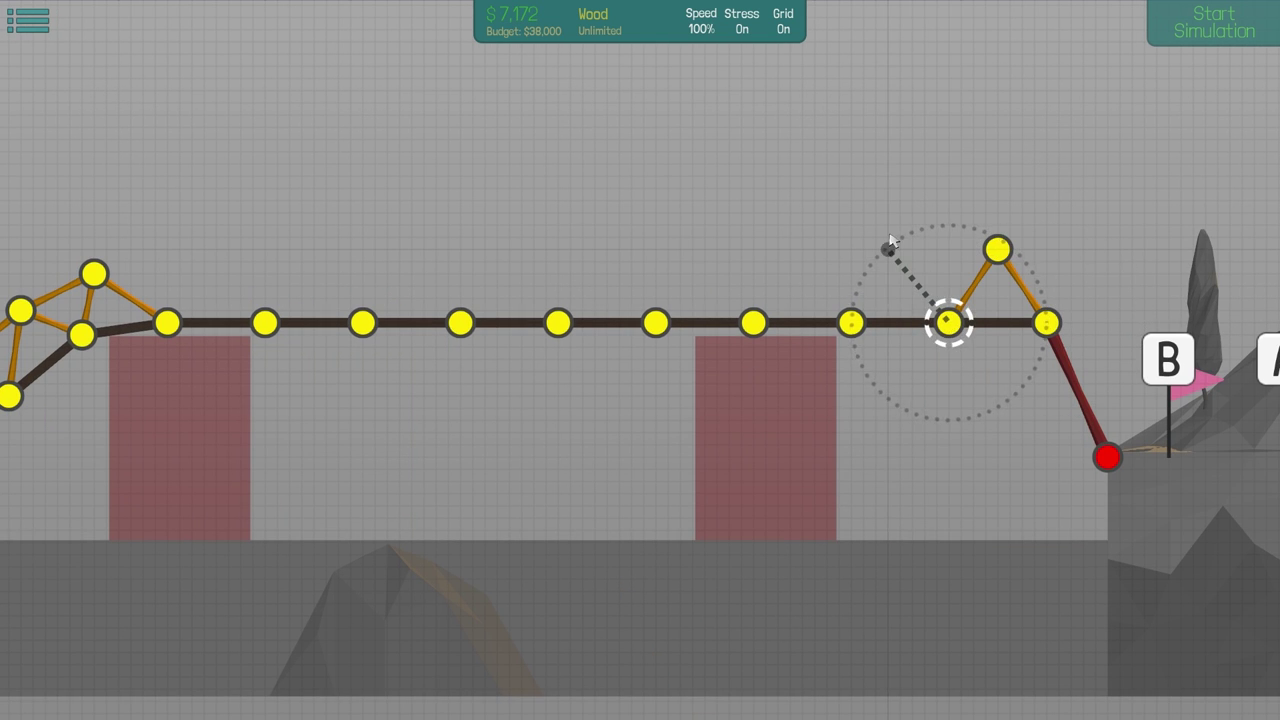
left_click(899, 248)
left_click(849, 320)
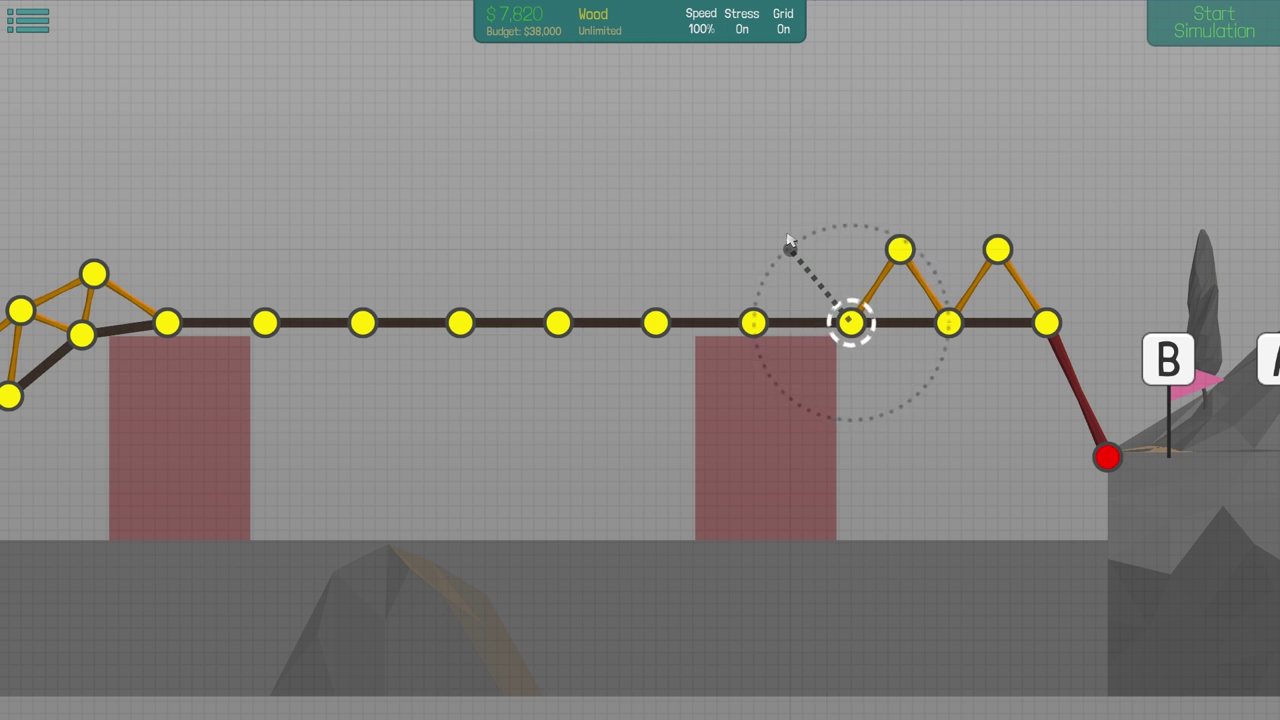
left_click(790, 248)
left_click(752, 320)
left_click(704, 248)
left_click(655, 320)
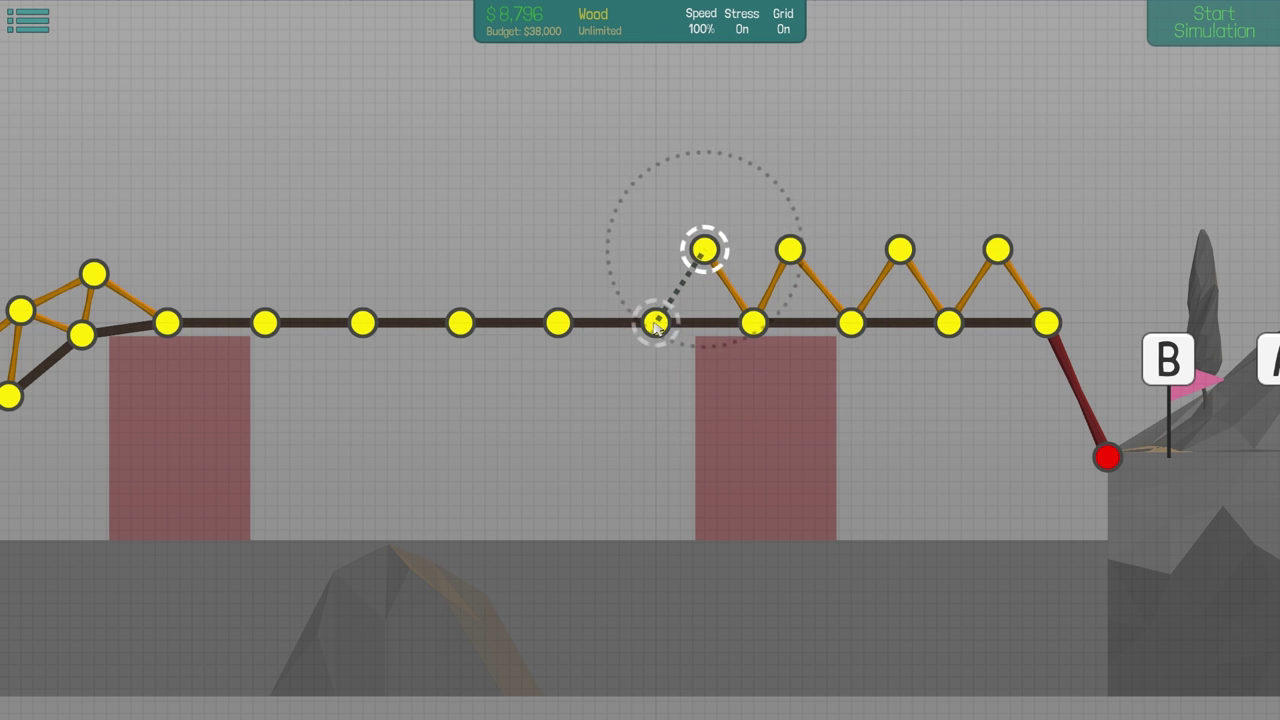
left_click(594, 248)
left_click(557, 320)
left_click(520, 258)
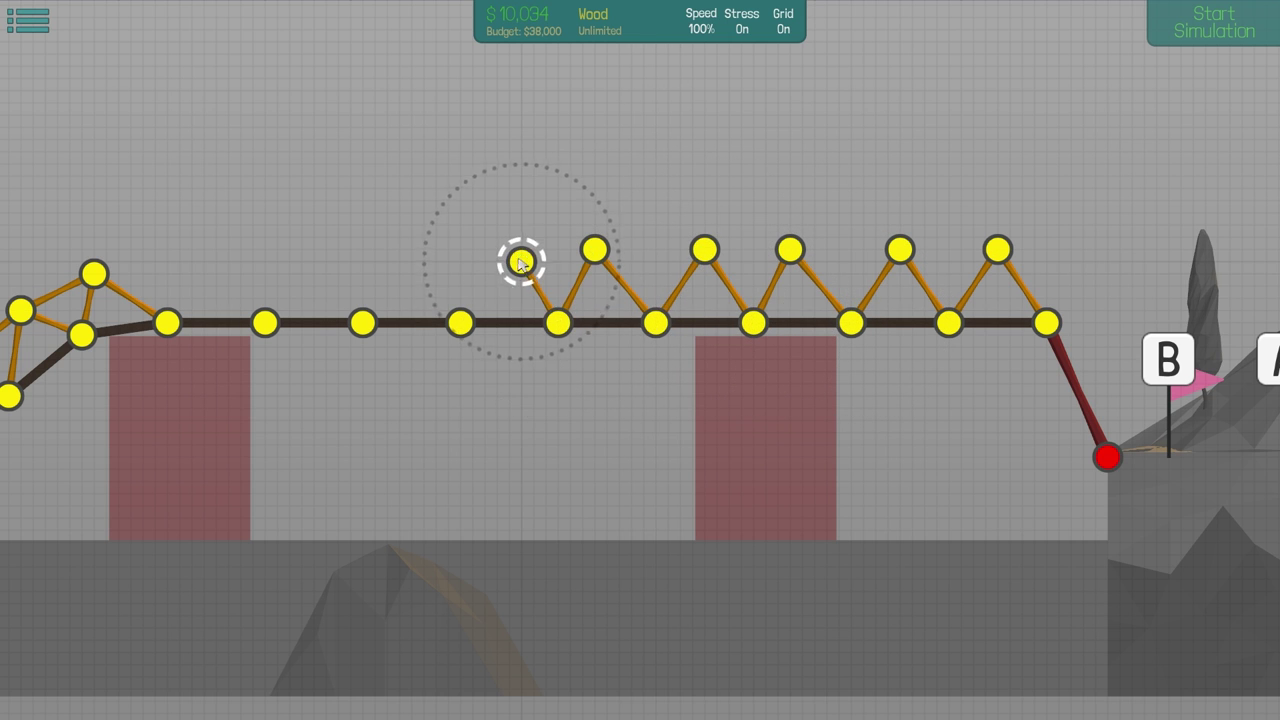
left_click(459, 320)
left_click(412, 248)
left_click(362, 320)
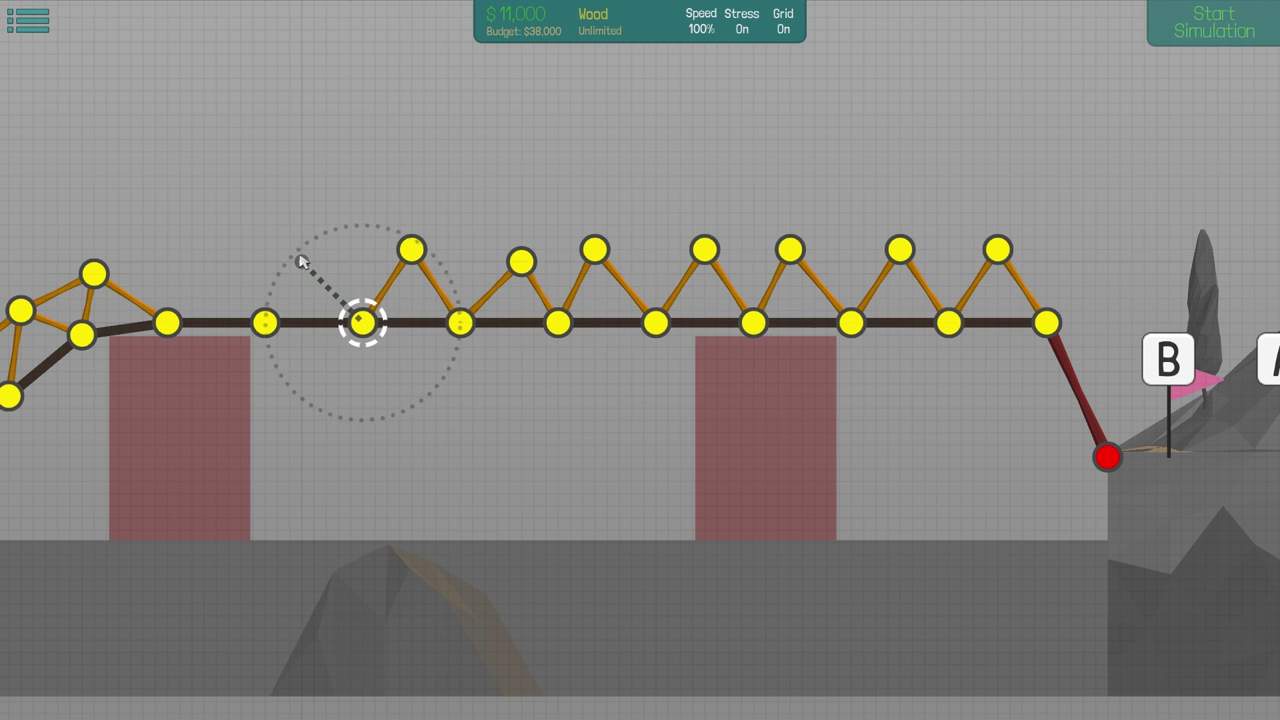
left_click(300, 258)
left_click(264, 320)
left_click(190, 262)
left_click(167, 320)
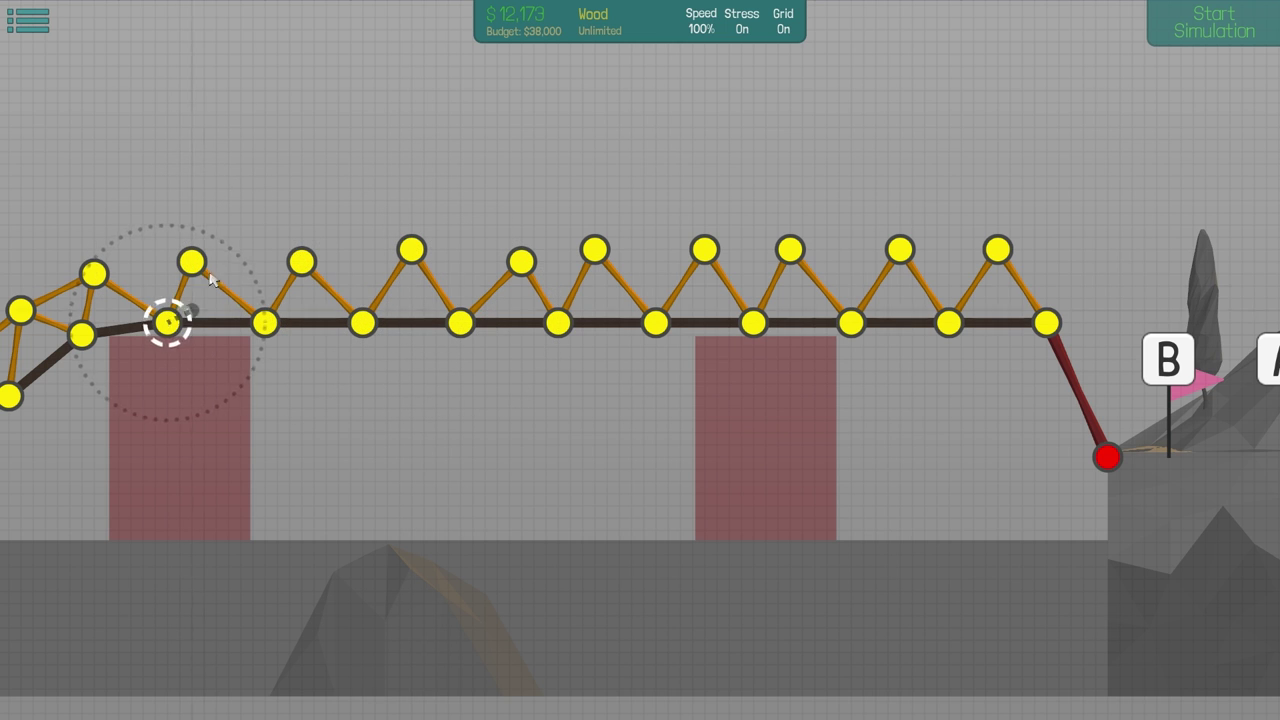
- Draw the top chord across the right-hand apexes, aligning apex joints level
left_click(899, 248)
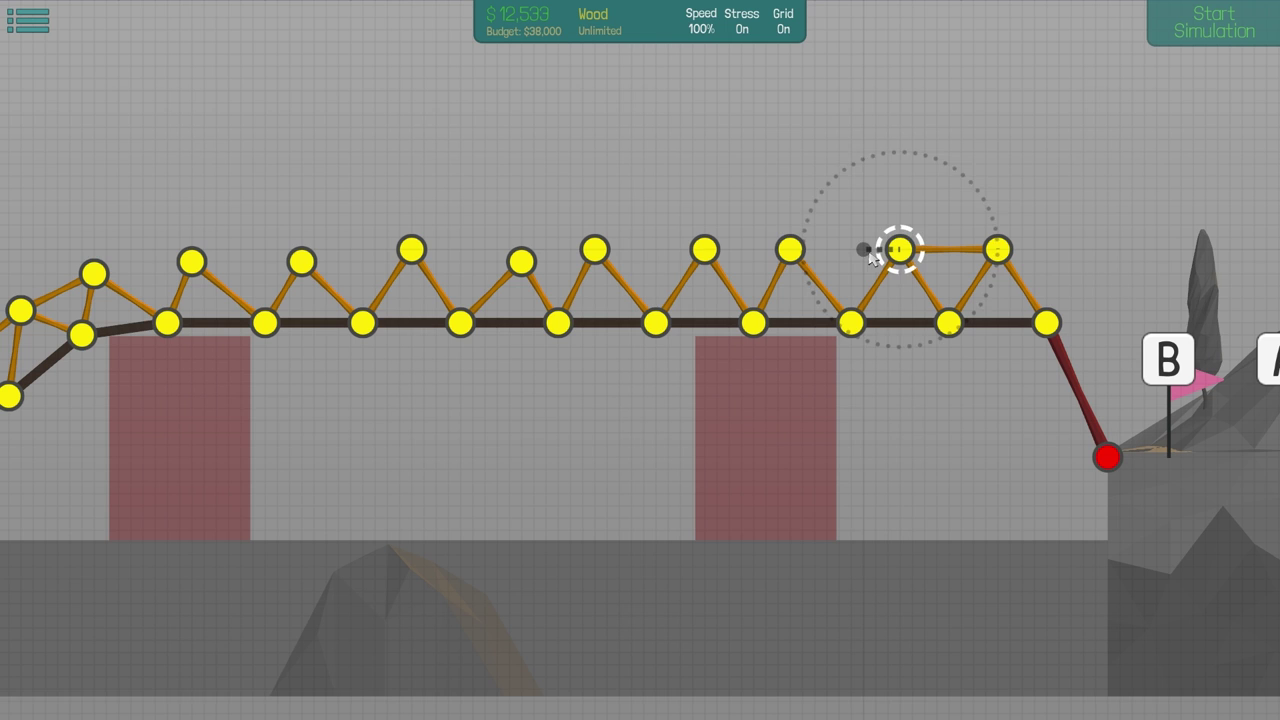
left_click(790, 248)
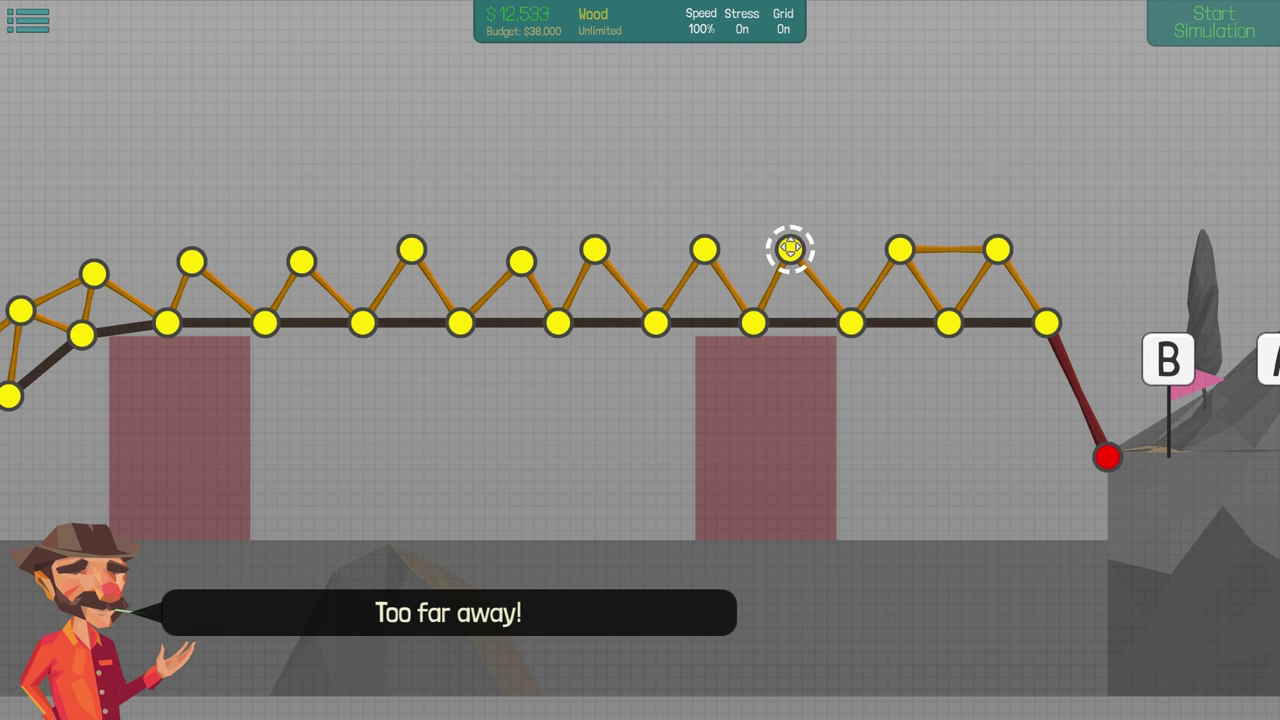
left_click_drag(790, 248, 802, 248)
left_click(704, 248)
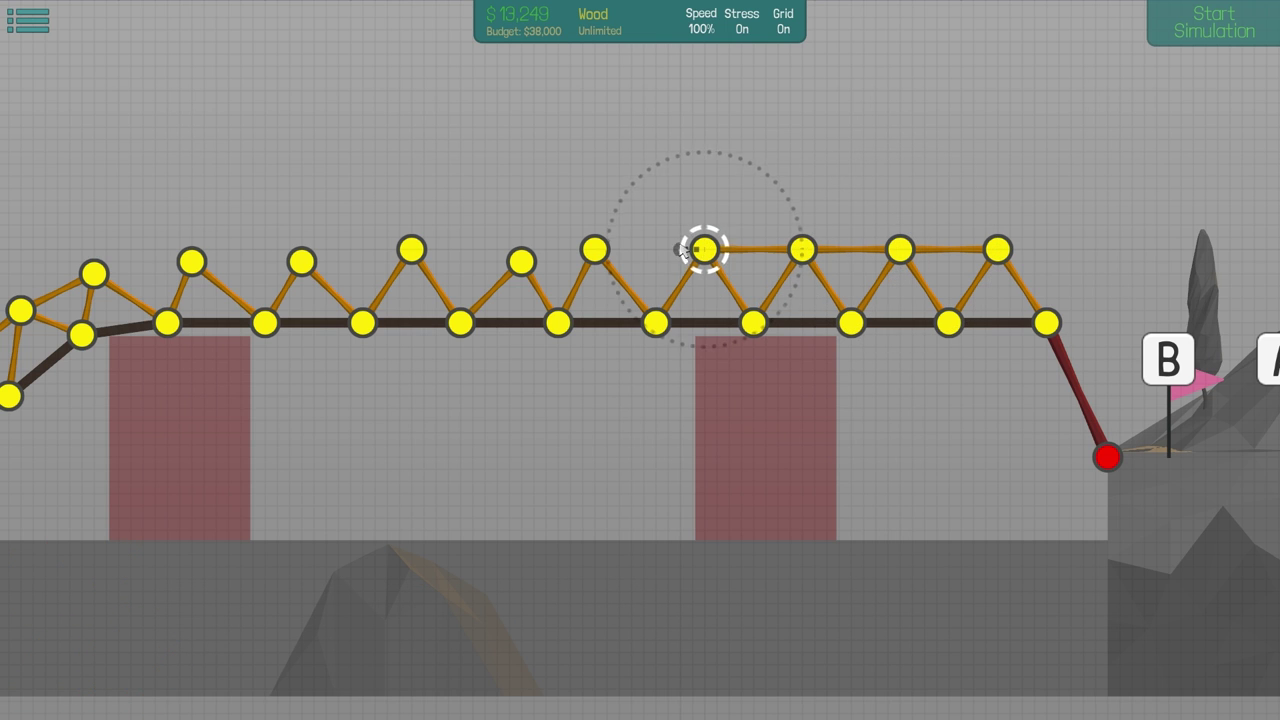
left_click_drag(594, 248, 608, 246)
left_click(607, 248)
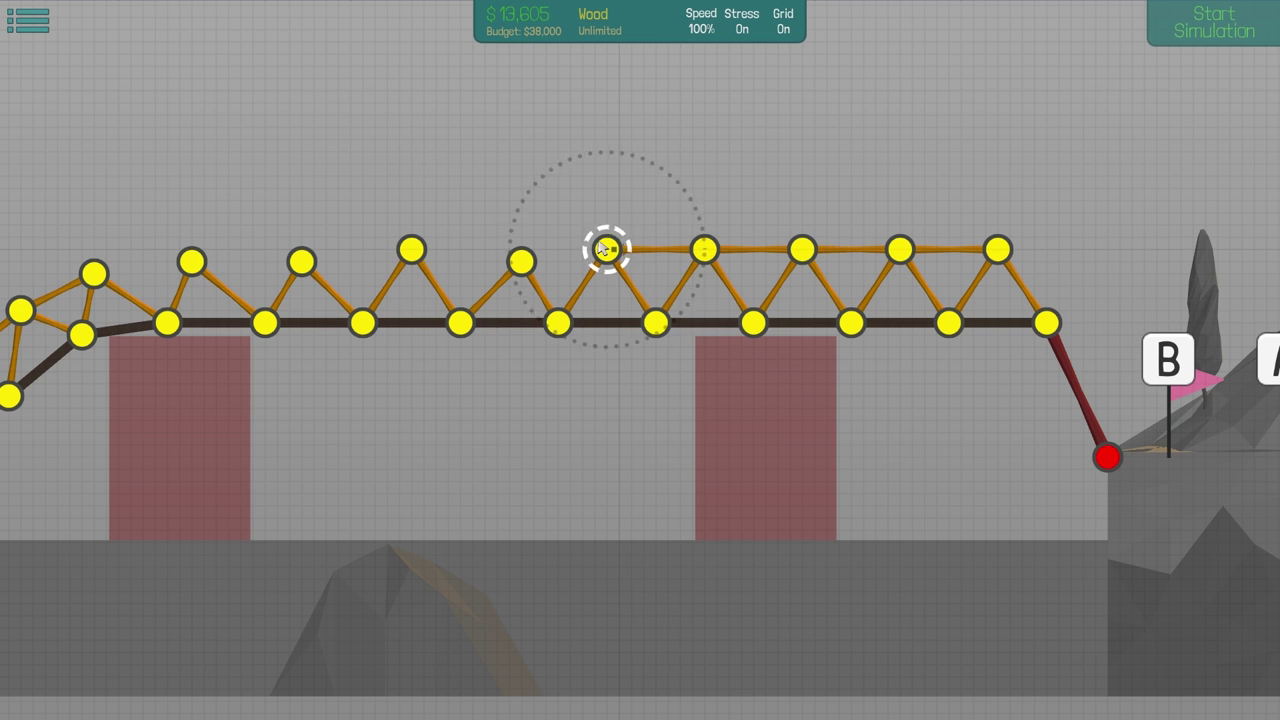
left_click_drag(522, 258, 508, 246)
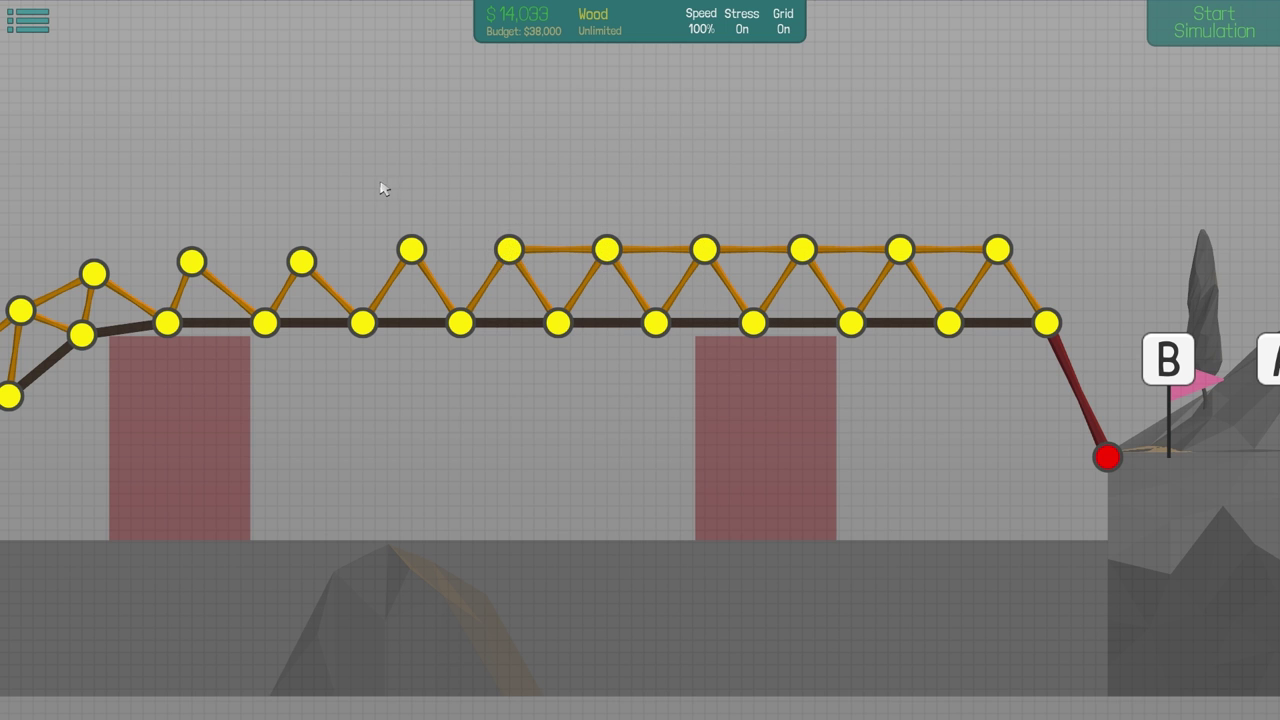
- Continue the top chord leftward and tie a new top joint into the ramp truss
left_click_drag(380, 190, 572, 231)
left_click(553, 257)
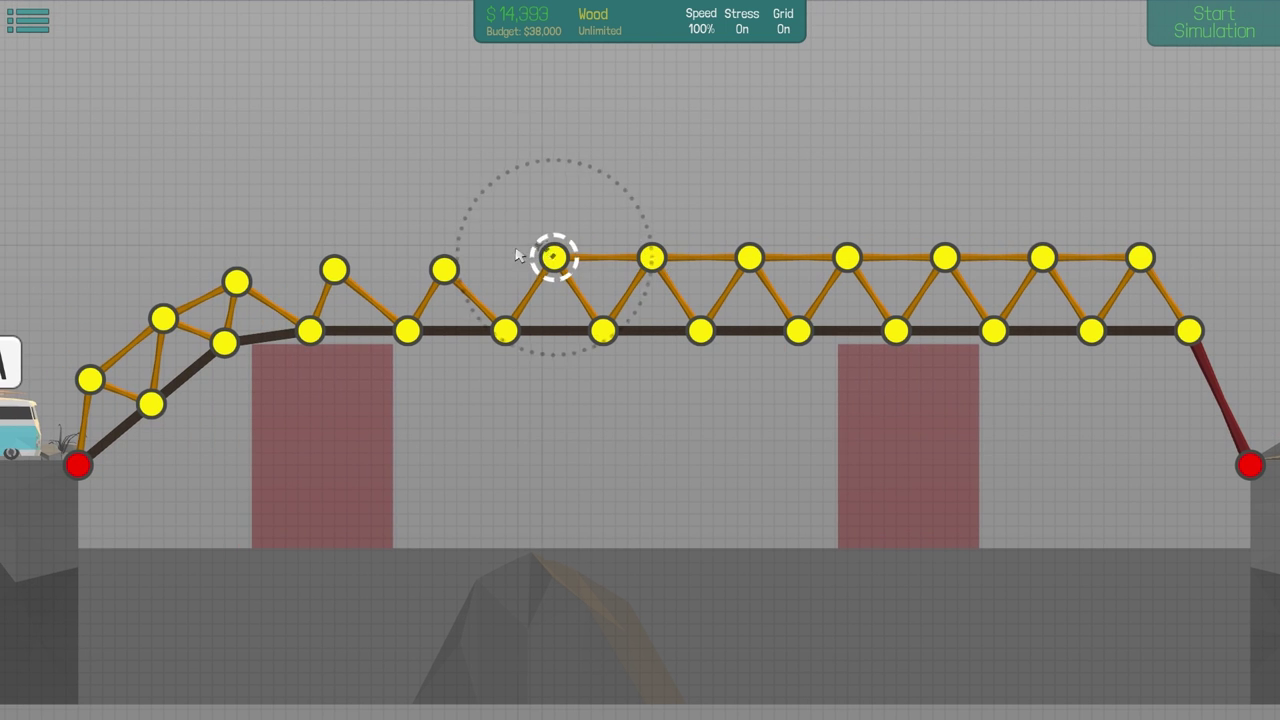
left_click(443, 268)
left_click_drag(443, 268, 457, 257)
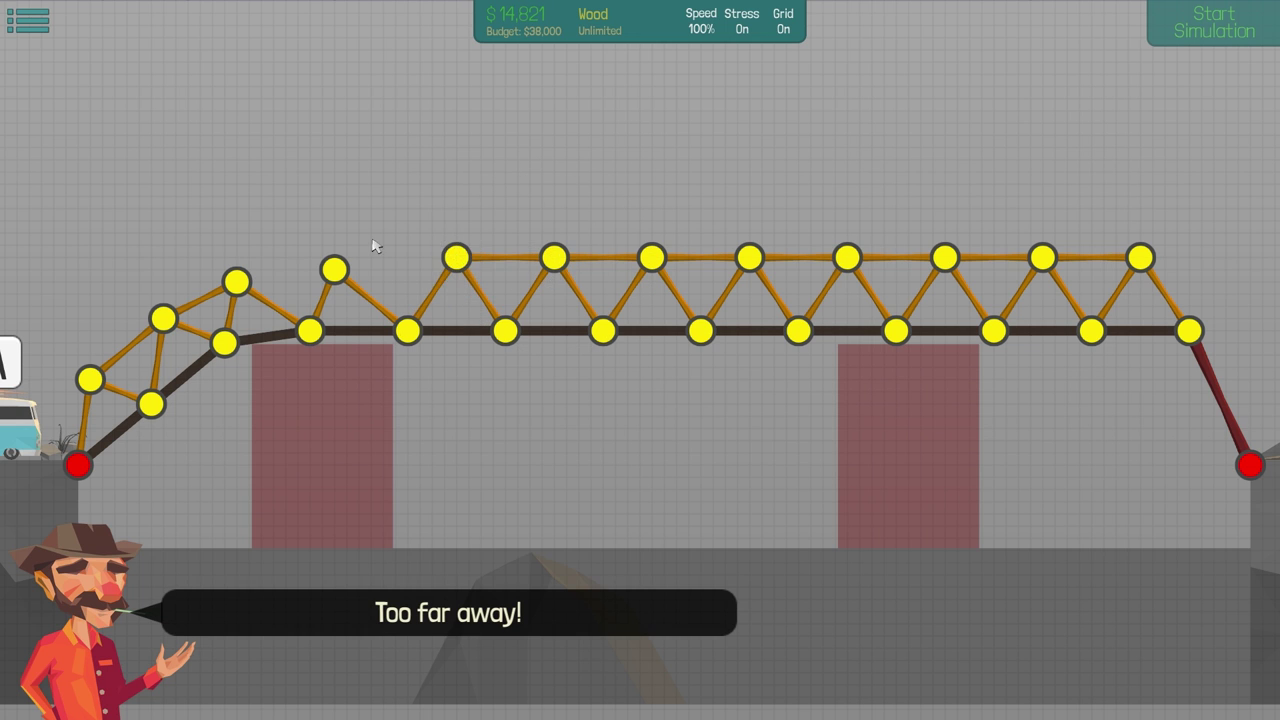
left_click_drag(375, 246, 530, 243)
left_click_drag(430, 268, 455, 257)
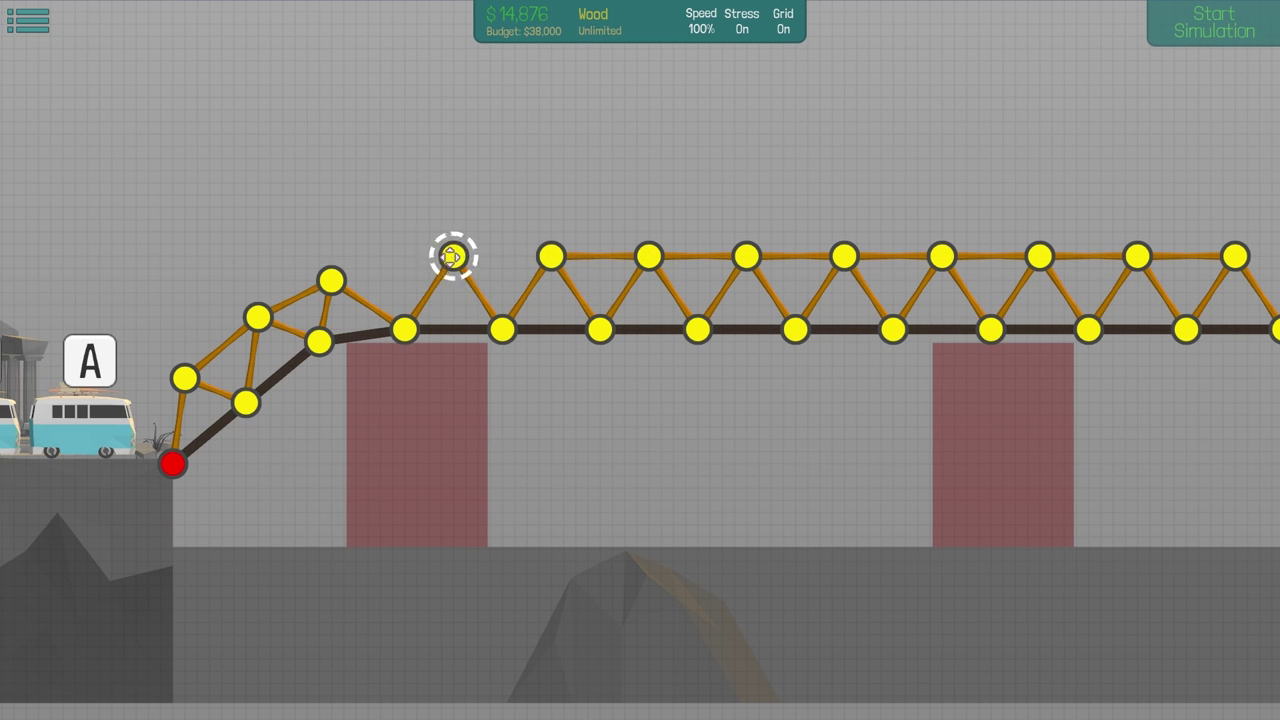
left_click(380, 257)
left_click(405, 330)
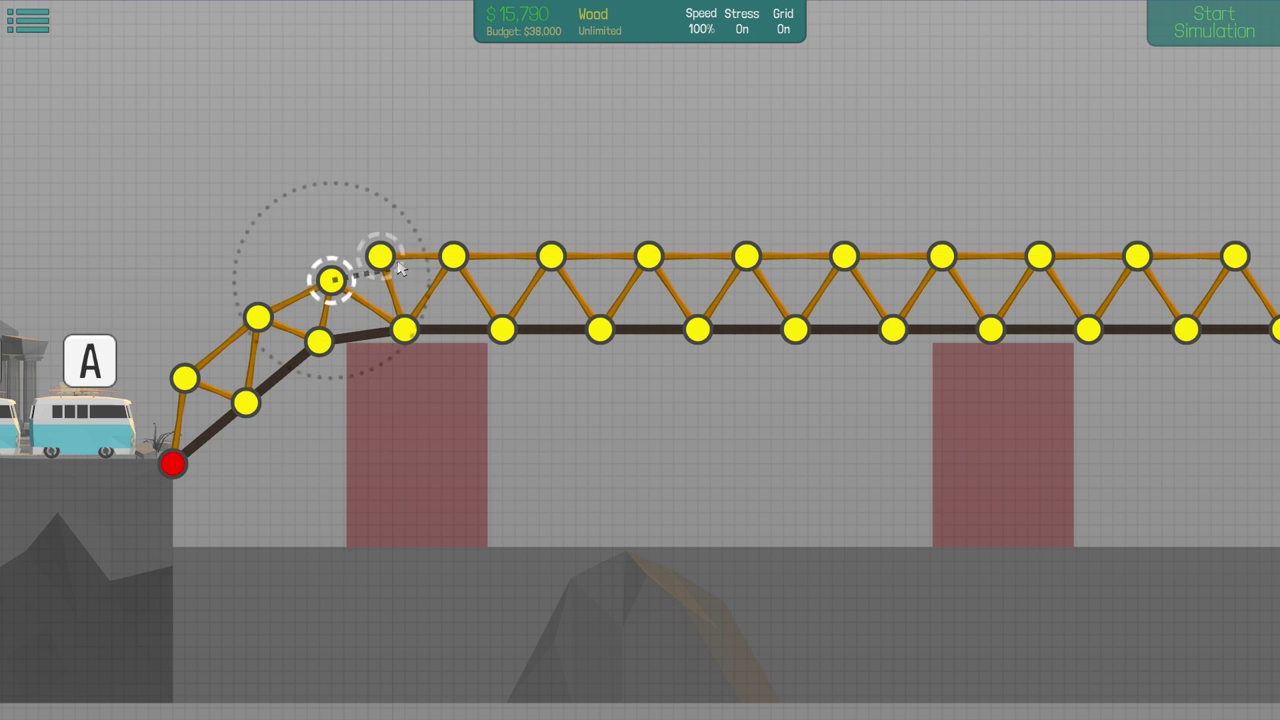
left_click_drag(383, 253, 393, 255)
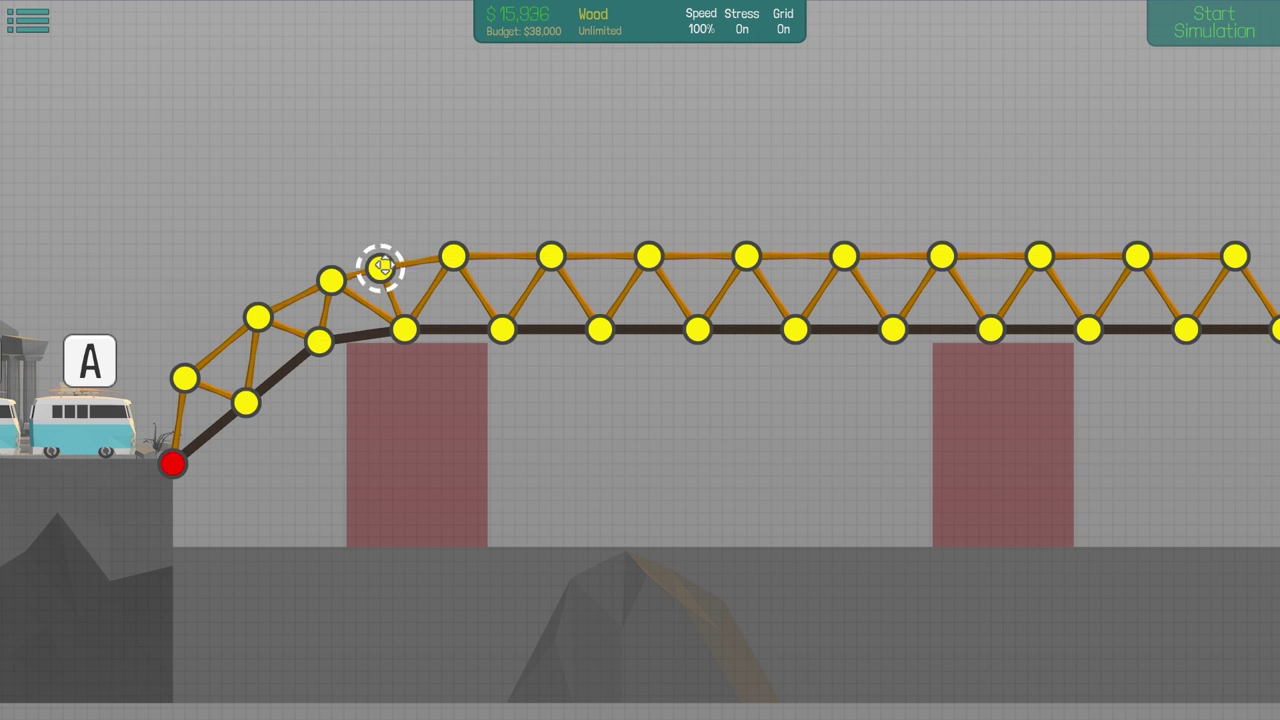
- Test the bridge until it collapses, stop, and bring up the material wheel to pick steel
left_click(1213, 22)
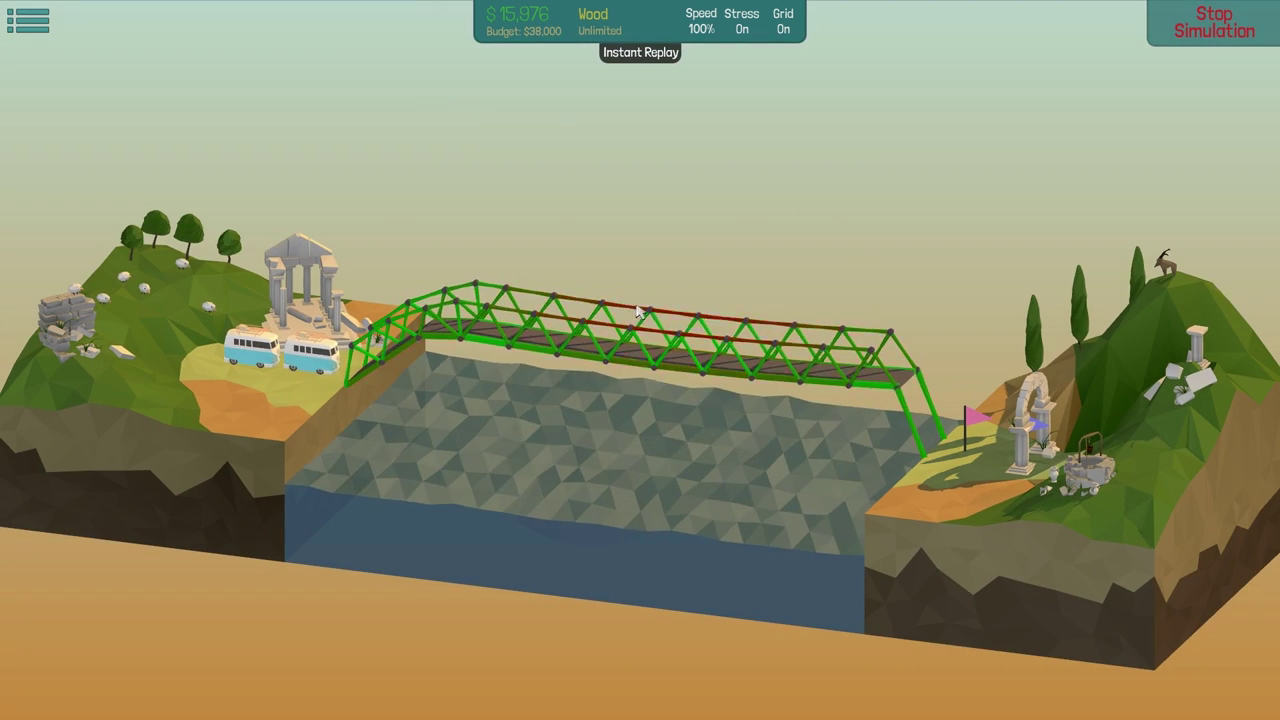
left_click(1213, 22)
scroll(640, 360, "up", 3)
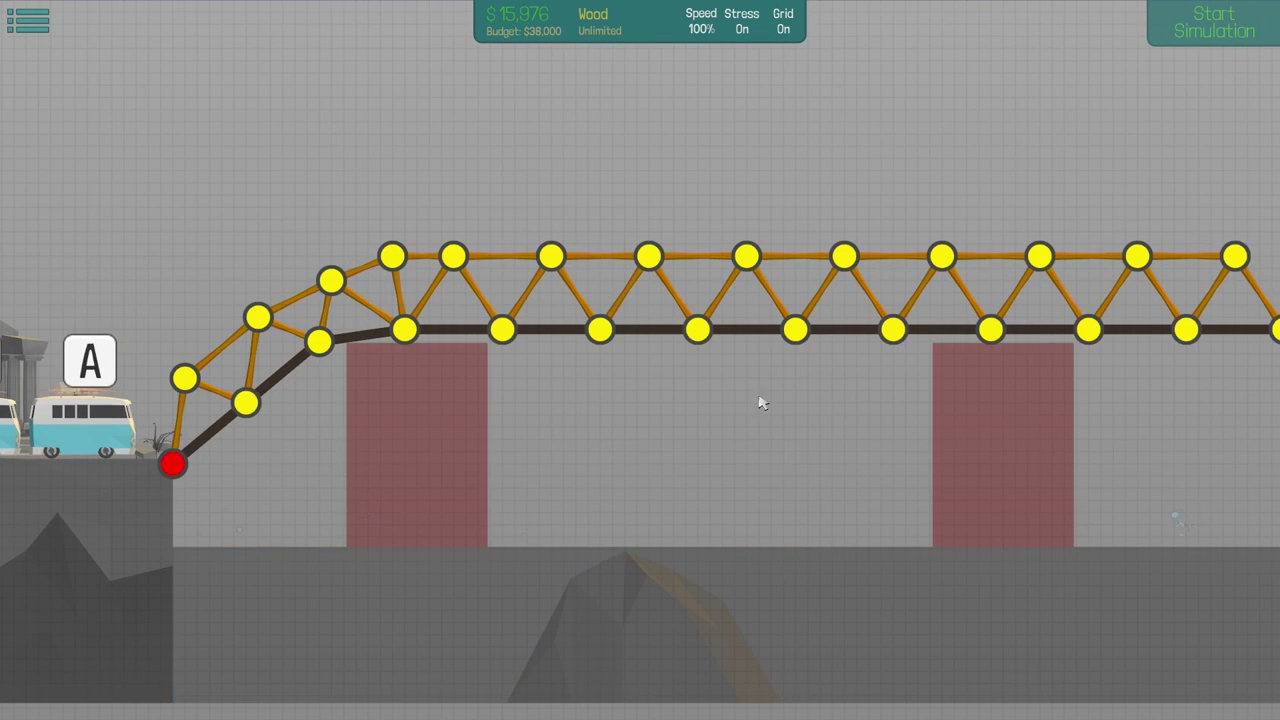
right_click(672, 368)
right_click(1172, 307)
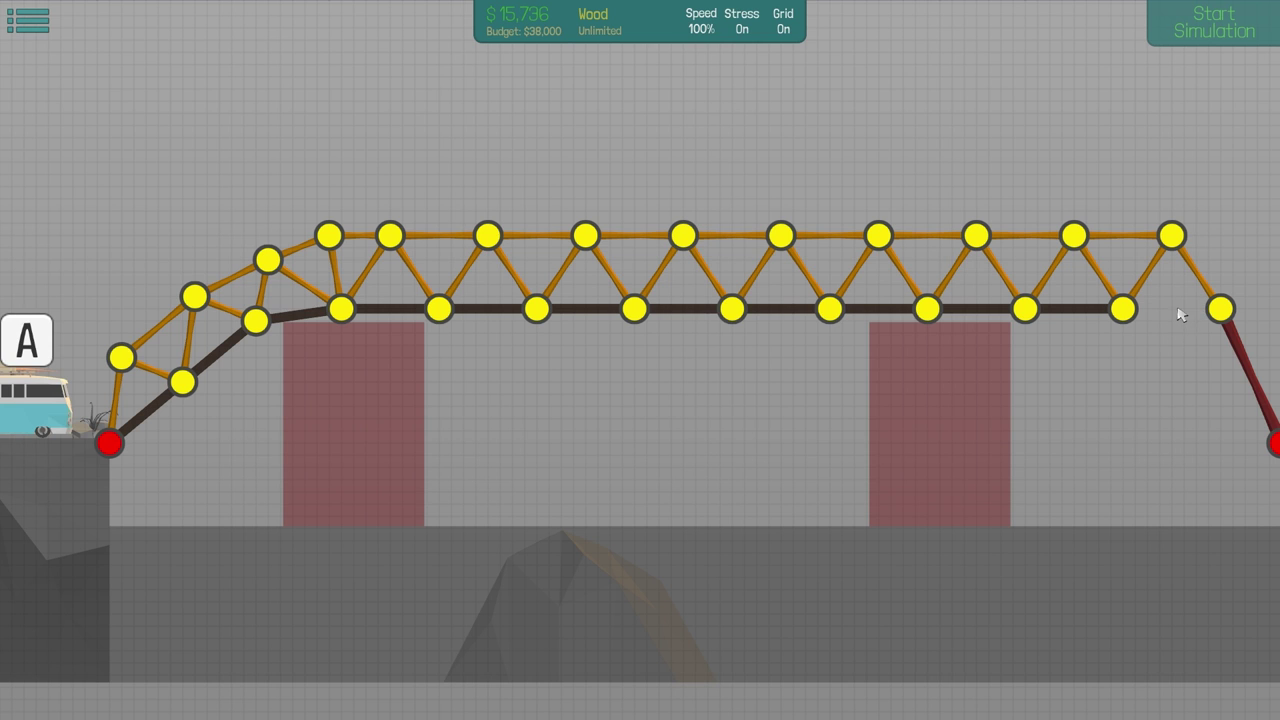
right_click(1148, 372)
right_click(597, 396)
- Hang two steel members below the deck and place a road piece on the rock
left_click(635, 330)
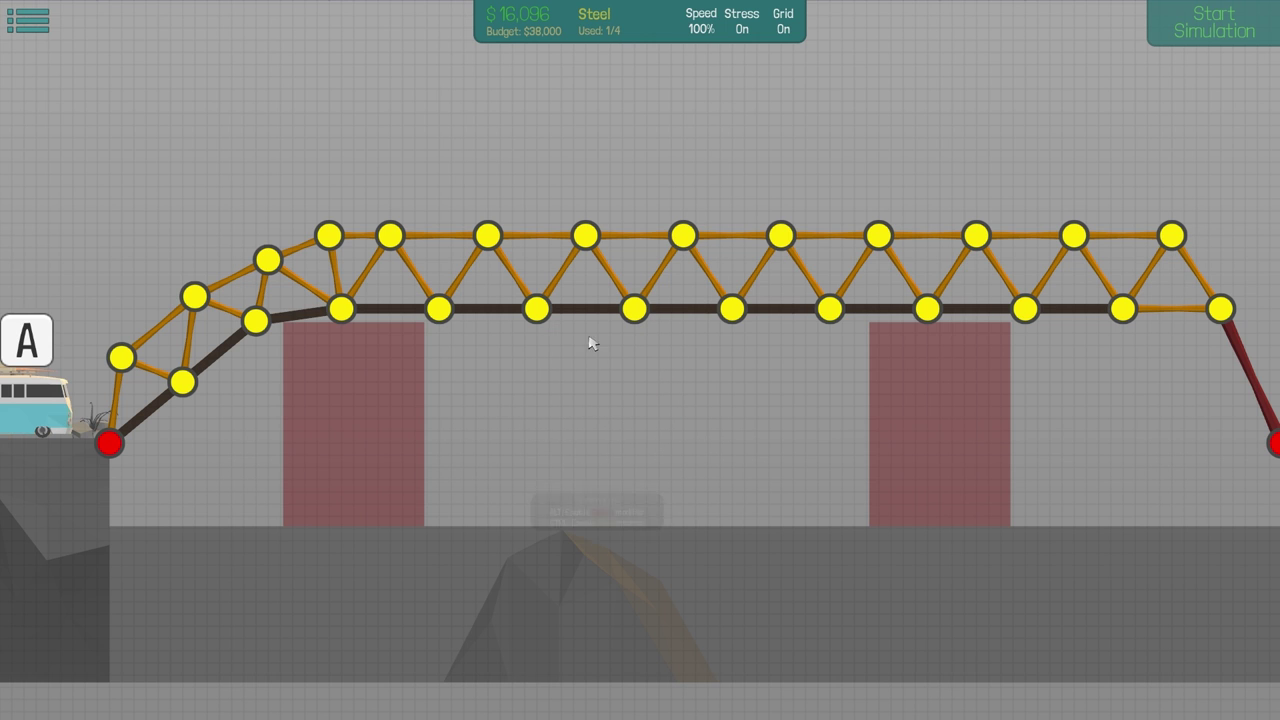
left_click(524, 467)
left_click(512, 516)
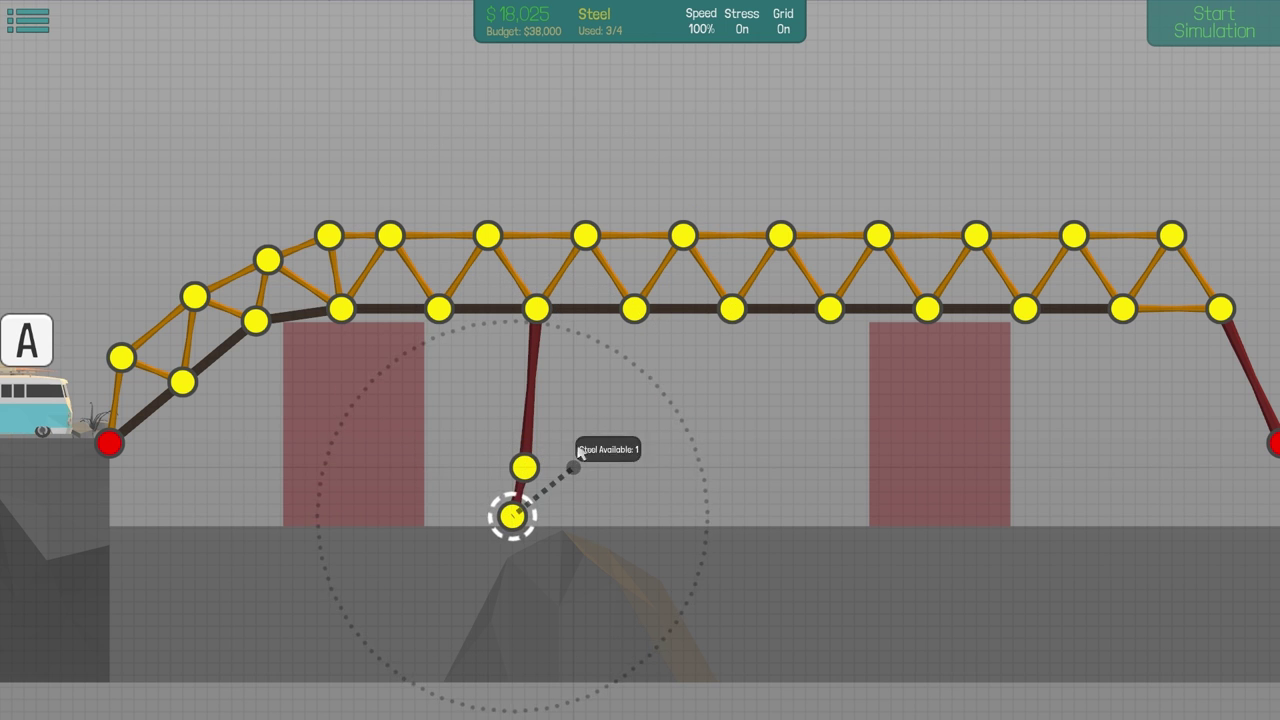
right_click(635, 480)
left_click(632, 428)
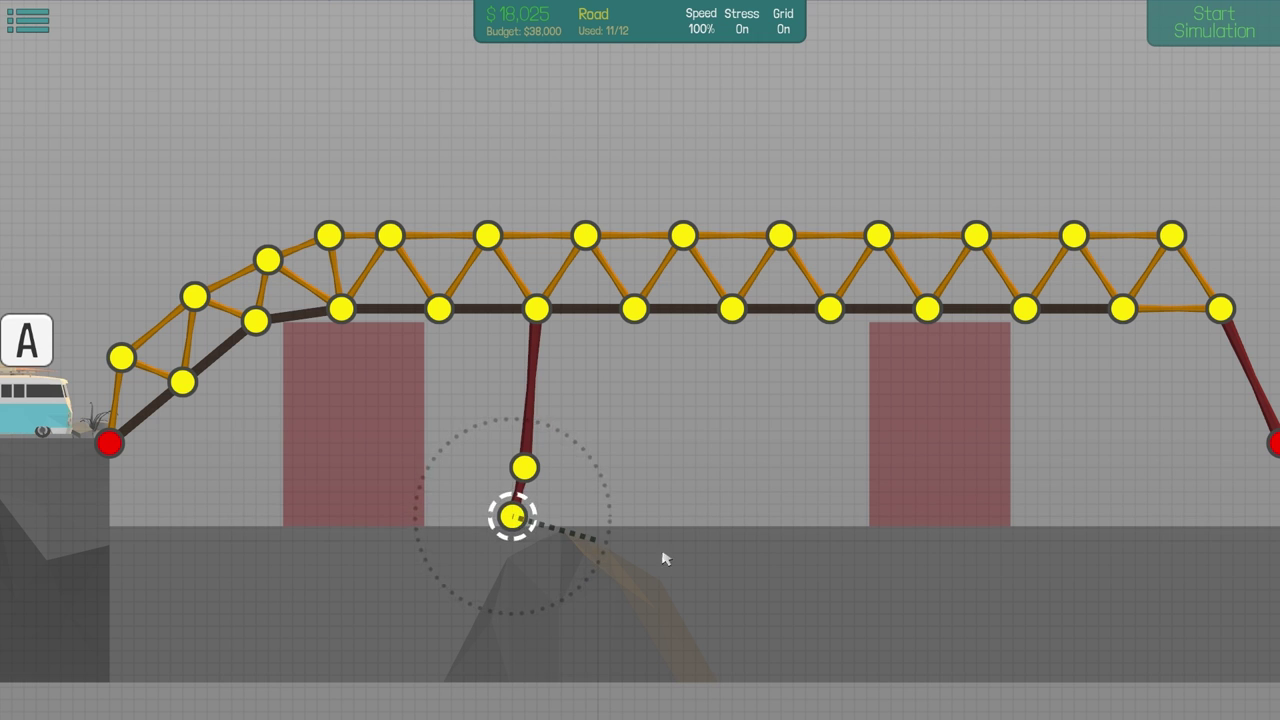
left_click(597, 528)
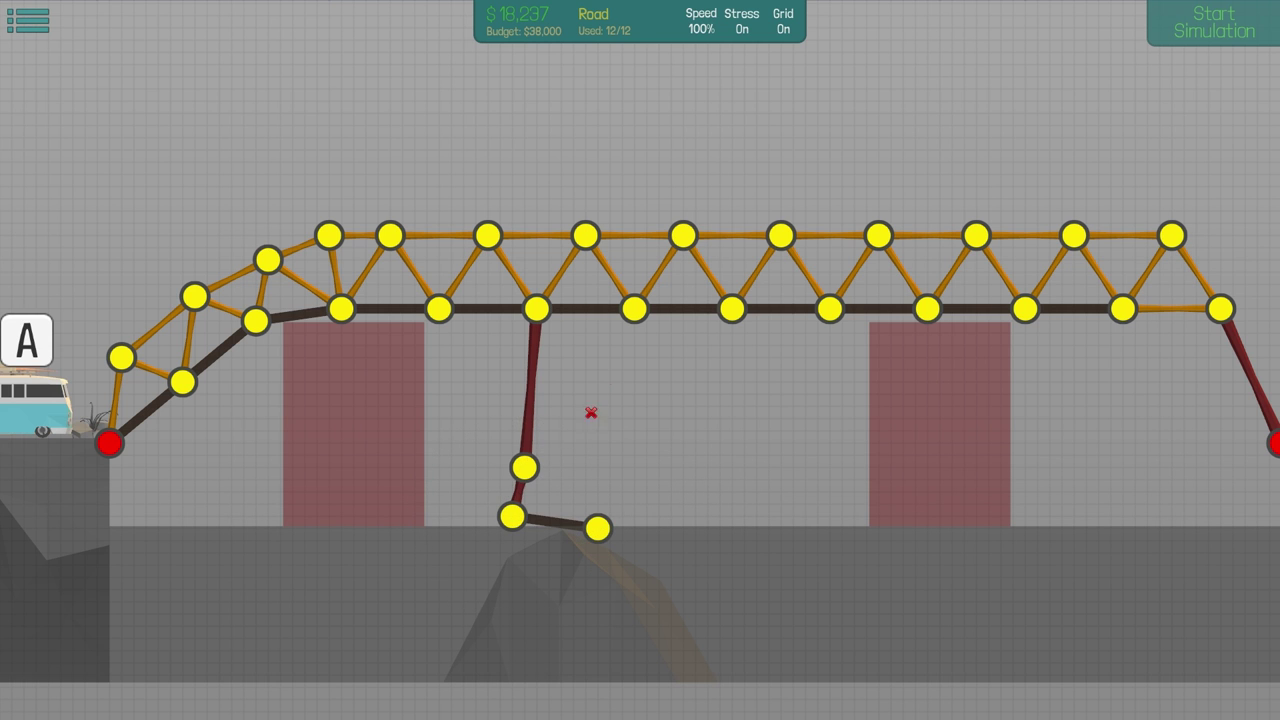
scroll(495, 463, "down", 2)
scroll(506, 470, "up", 2)
scroll(596, 472, "up", 1)
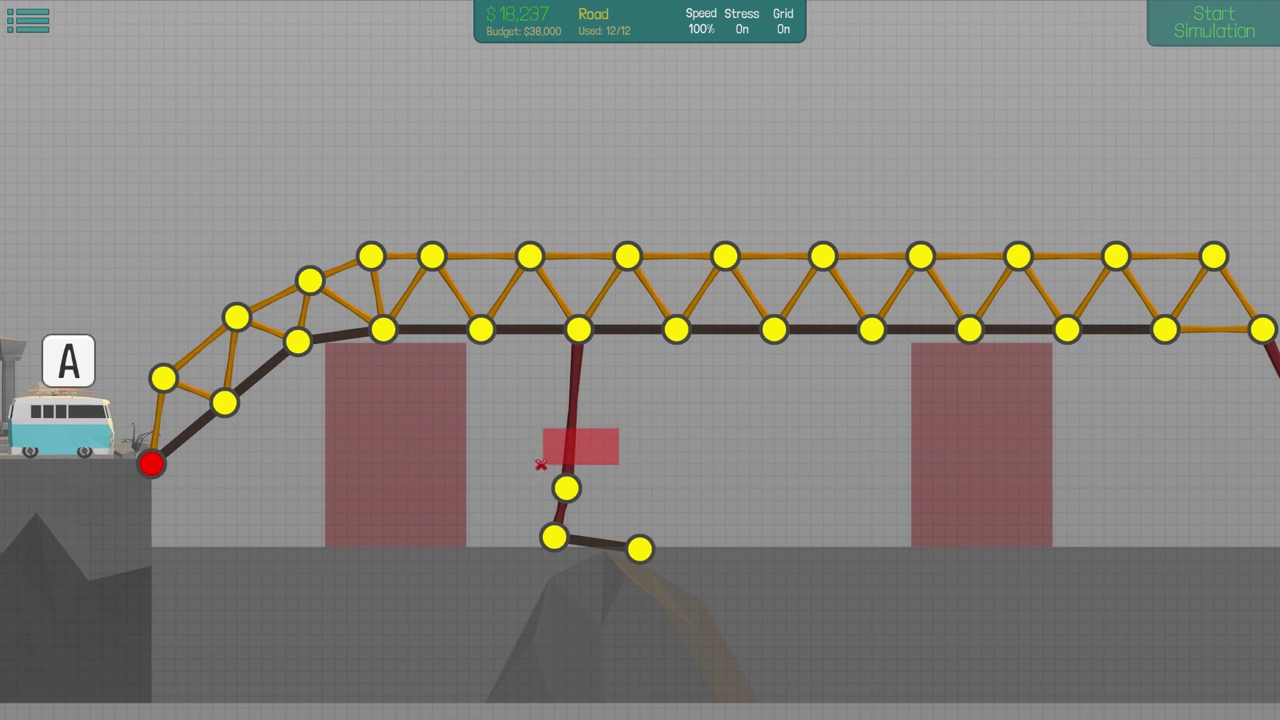
- Delete the steel hangers, level the lower road piece, and start a steel member from it
left_click_drag(540, 465, 519, 494)
left_click_drag(555, 537, 554, 550)
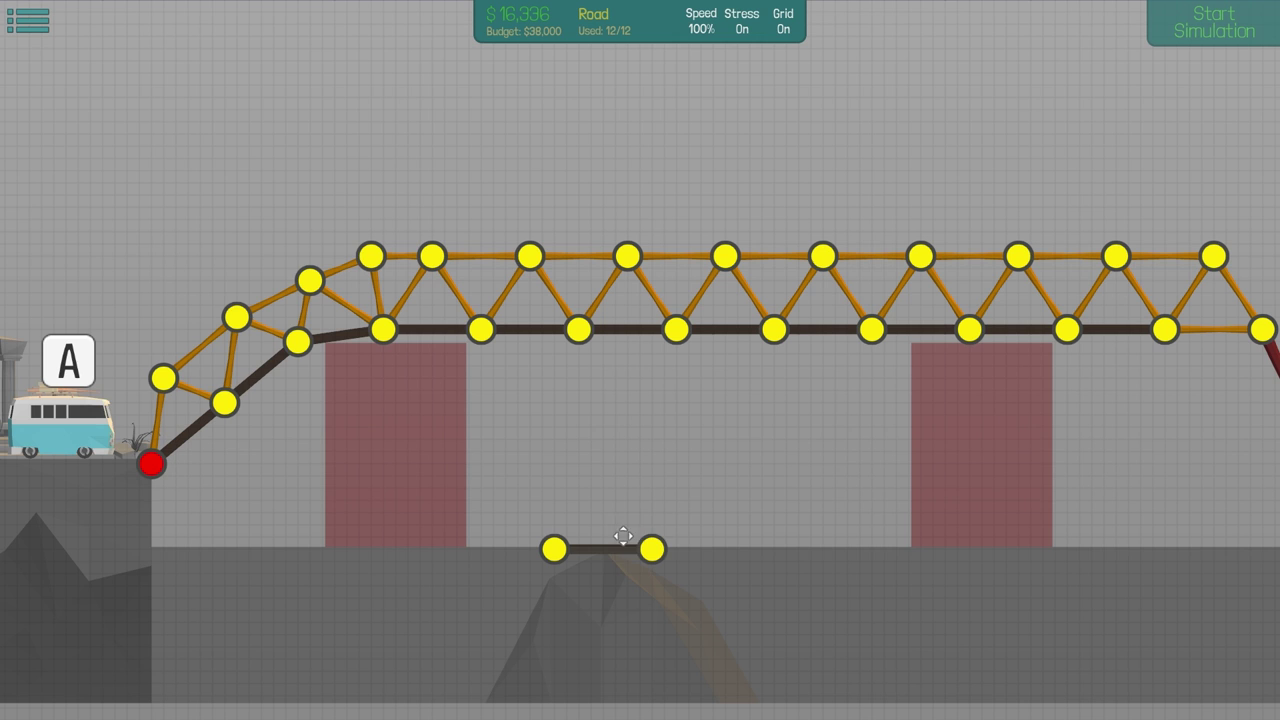
right_click(652, 502)
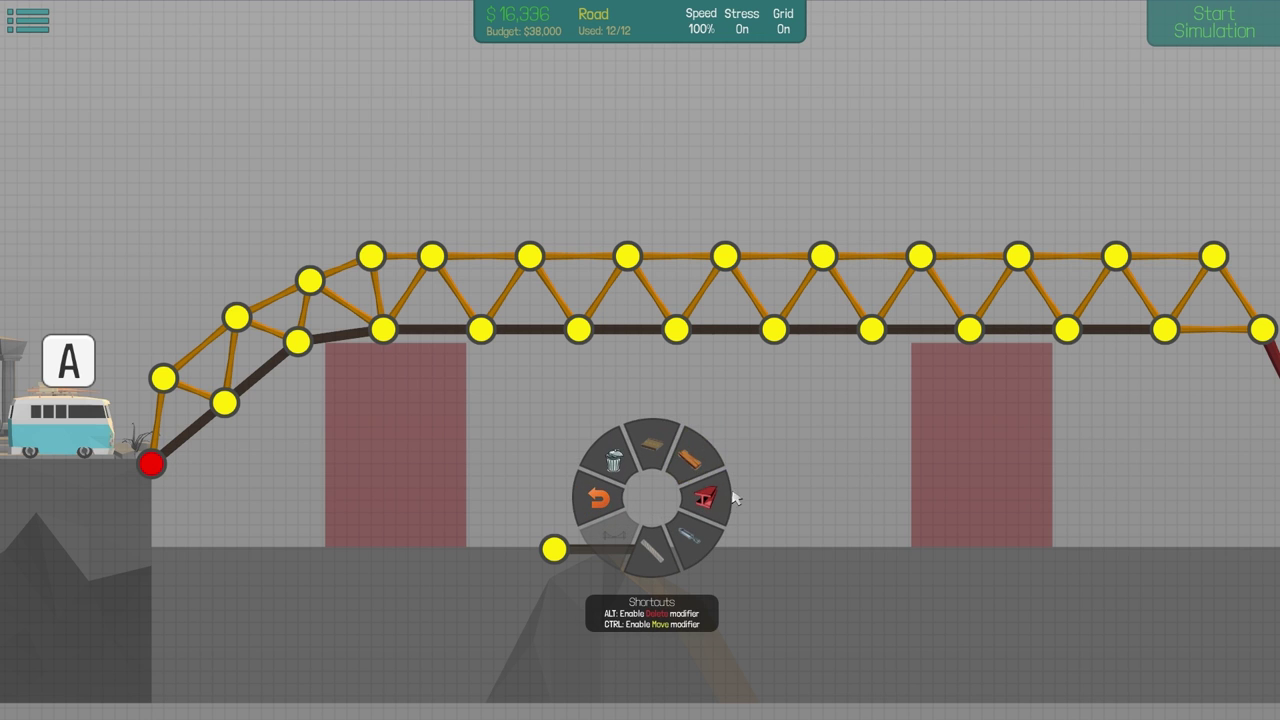
left_click(700, 470)
left_click(652, 548)
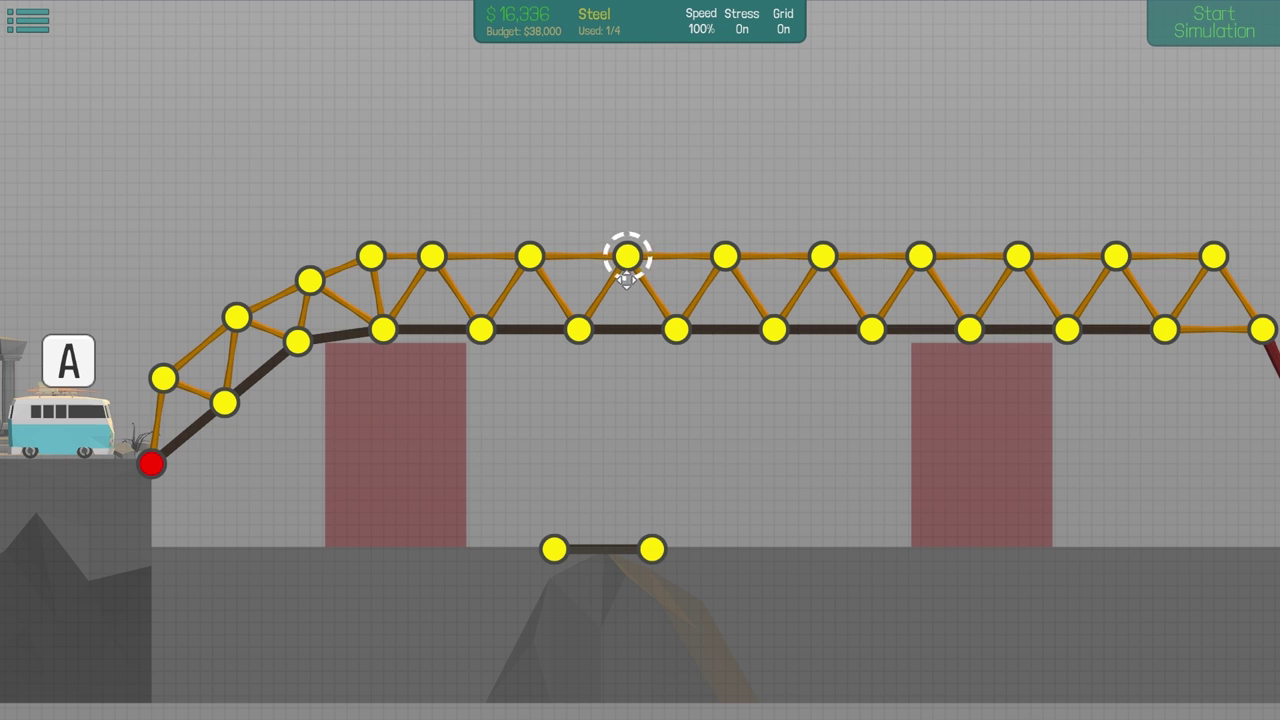
- Delete two middle top joints and lower the surrounding top and deck joints
left_click_drag(760, 240, 600, 270)
key("Delete")
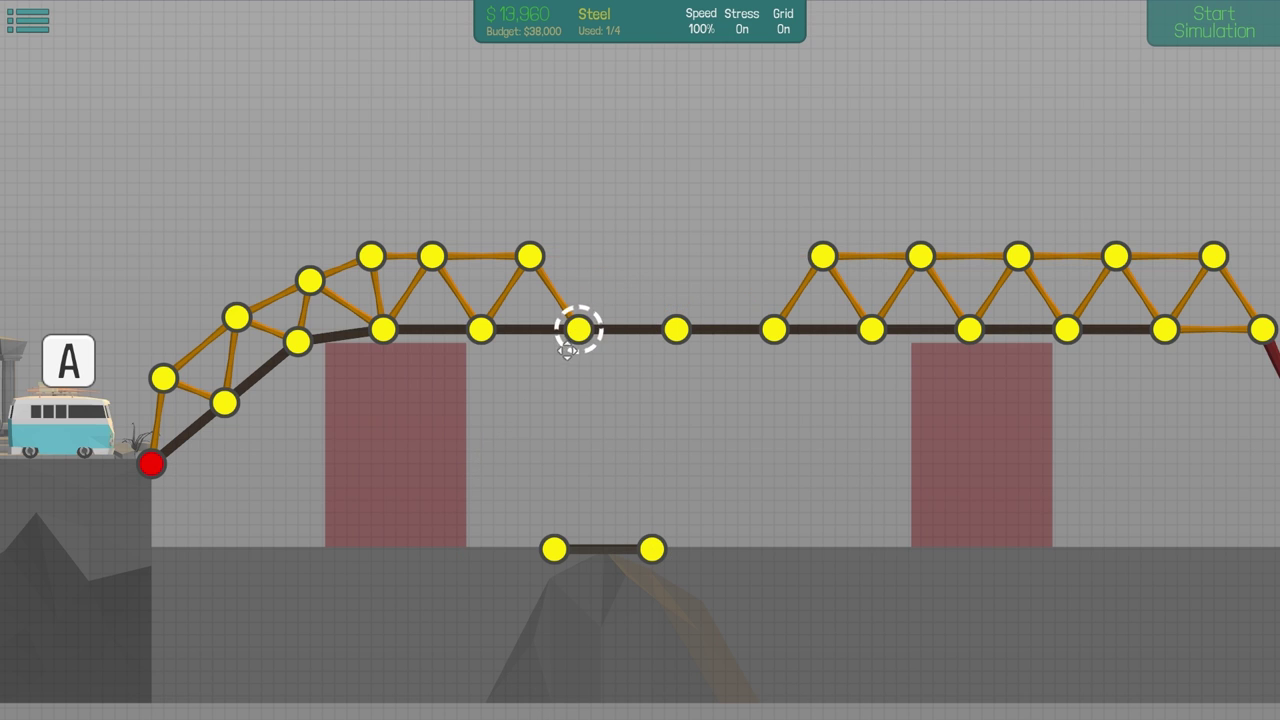
left_click_drag(530, 257, 519, 268)
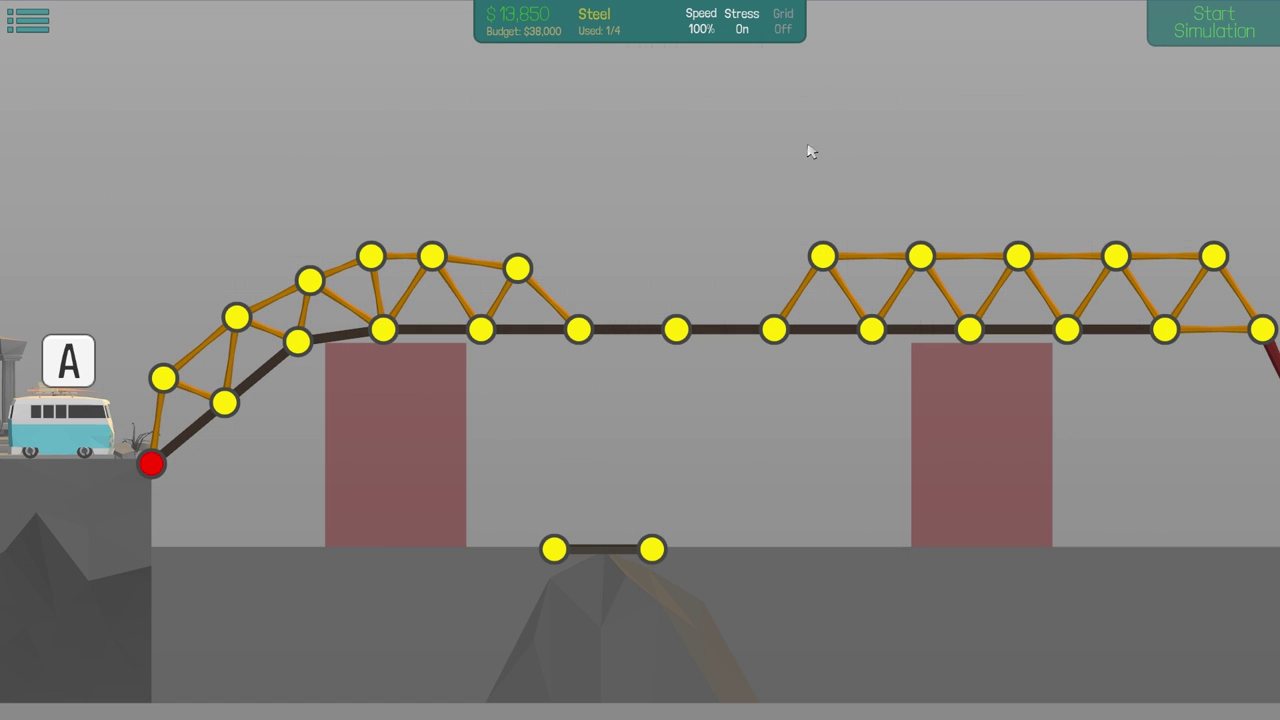
left_click_drag(822, 257, 829, 289)
left_click_drag(770, 328, 776, 345)
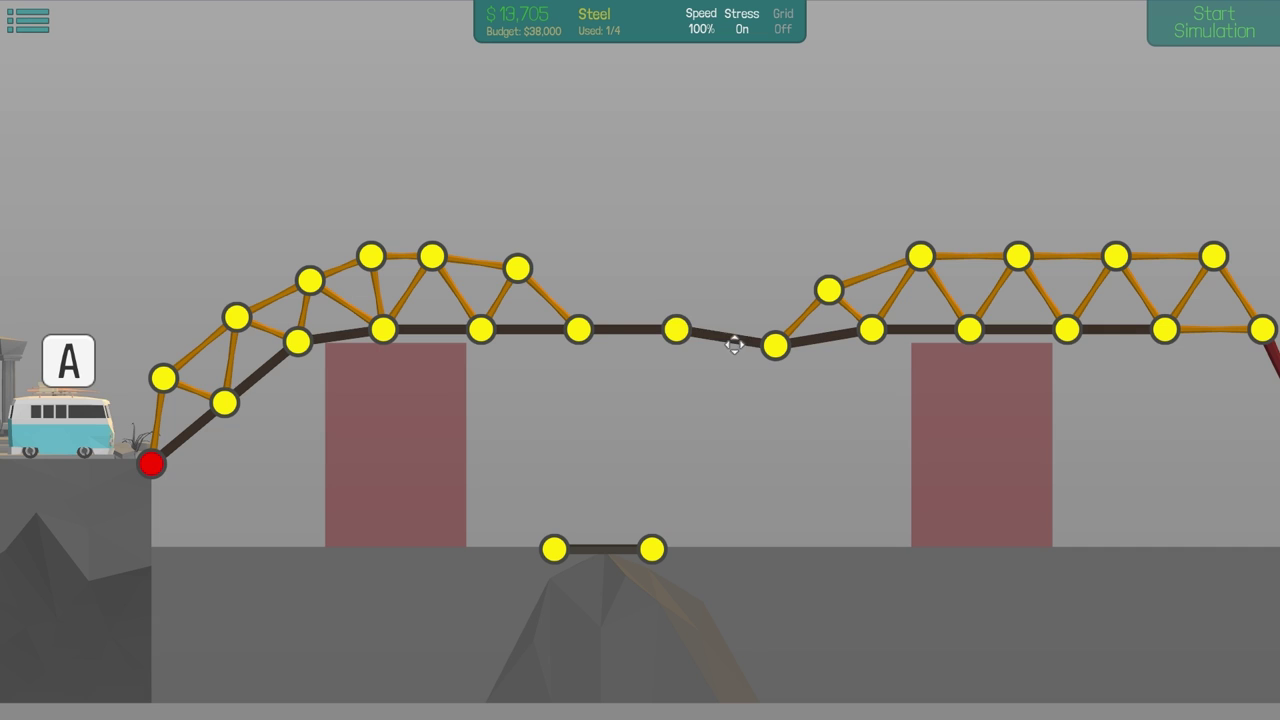
left_click_drag(676, 328, 678, 350)
left_click_drag(578, 328, 580, 343)
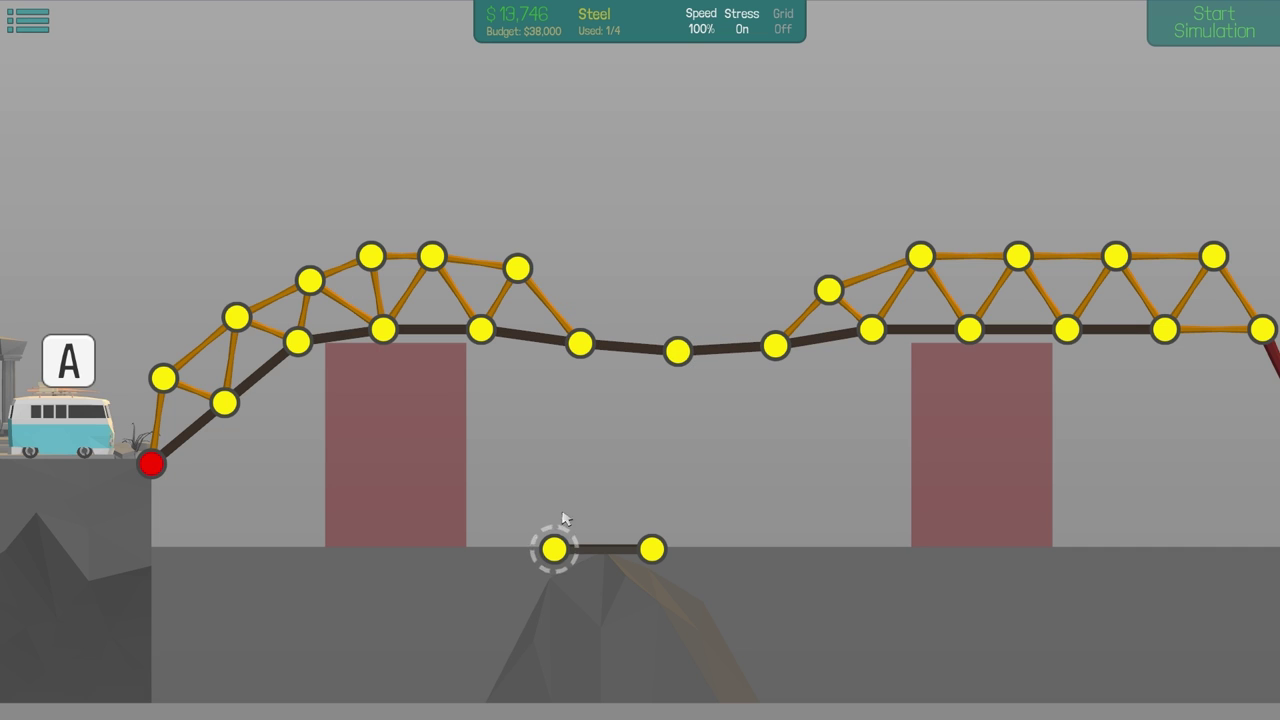
left_click_drag(481, 327, 481, 338)
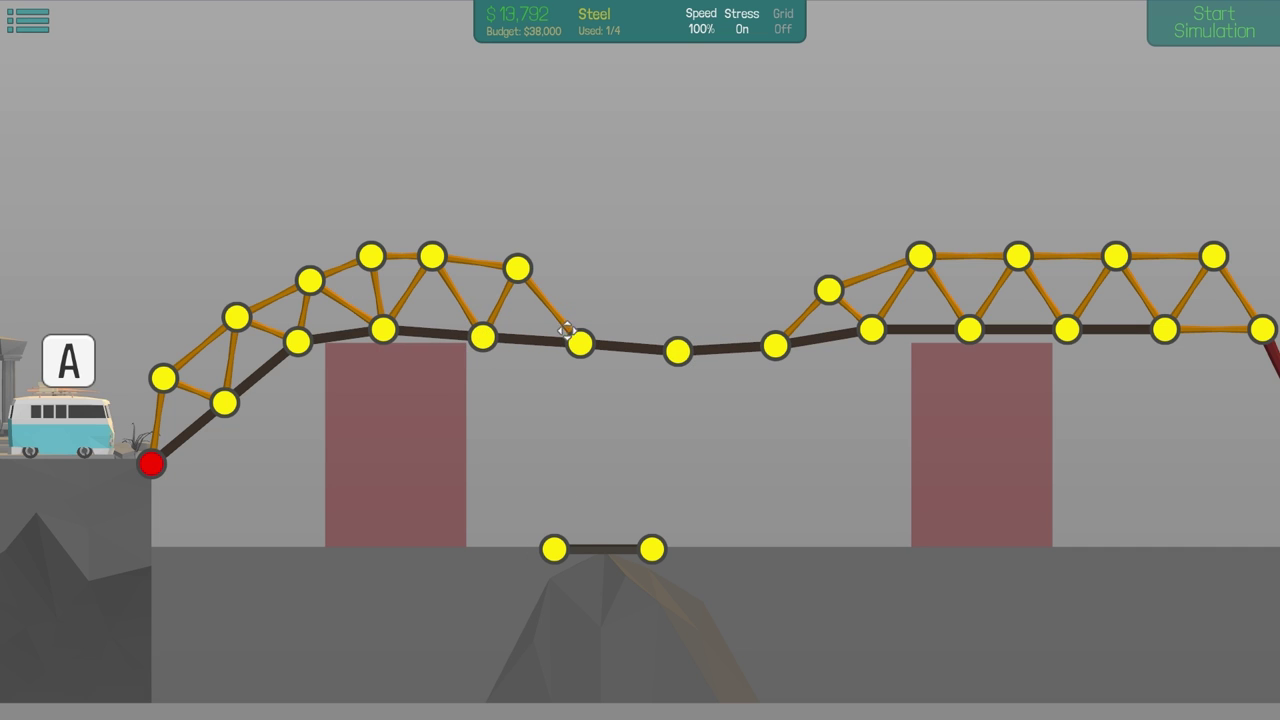
- Add two steel posts from the deck joints down to the lower road on the rock
right_click(565, 383)
left_click(610, 330)
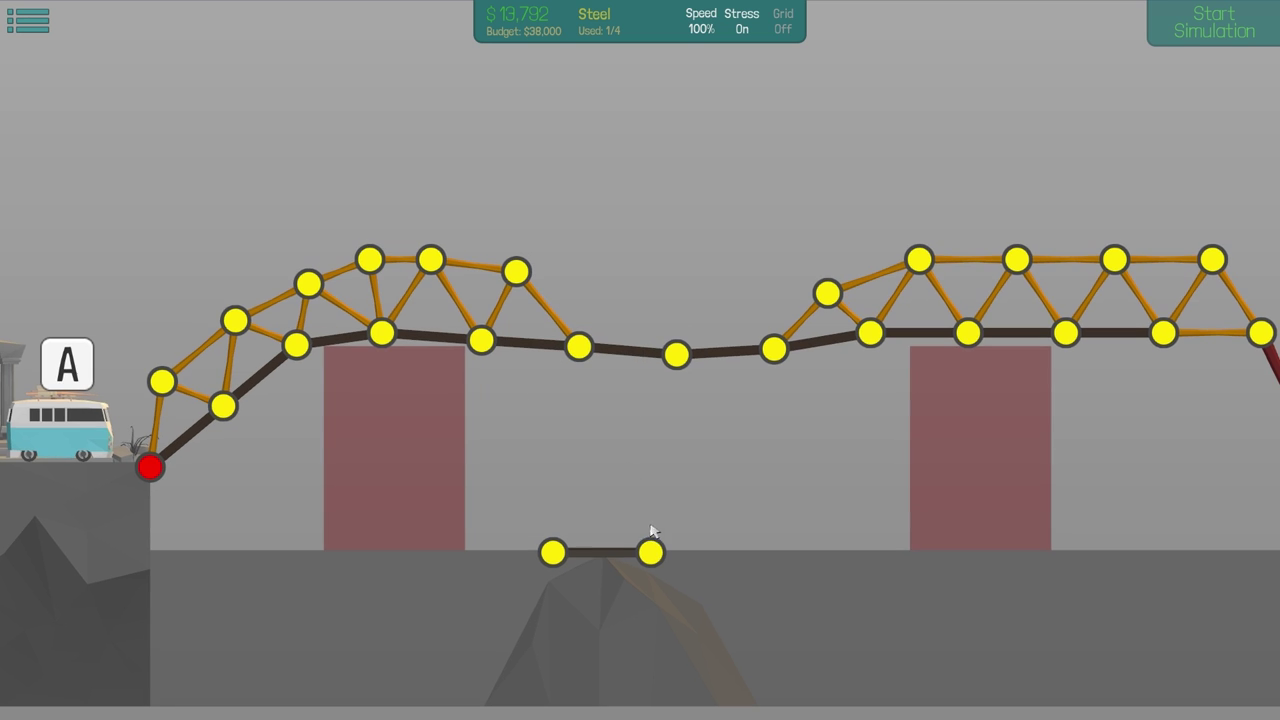
left_click(675, 352)
left_click(580, 345)
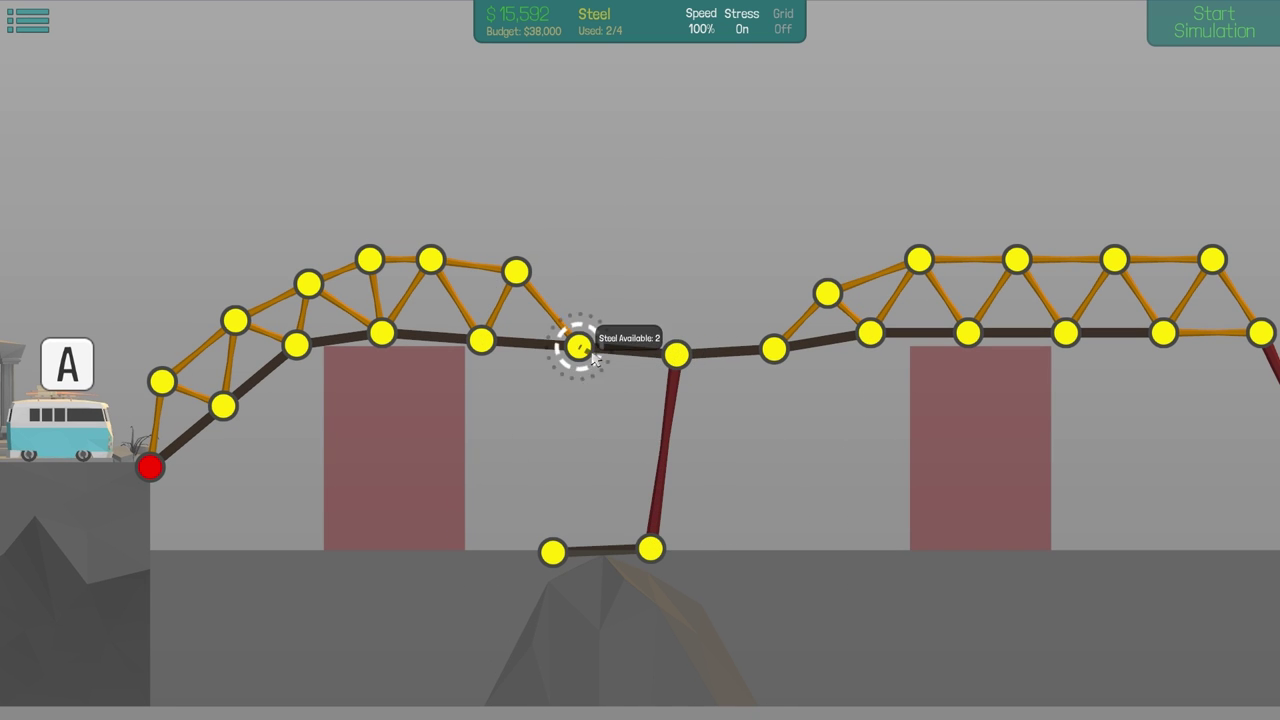
left_click(555, 553)
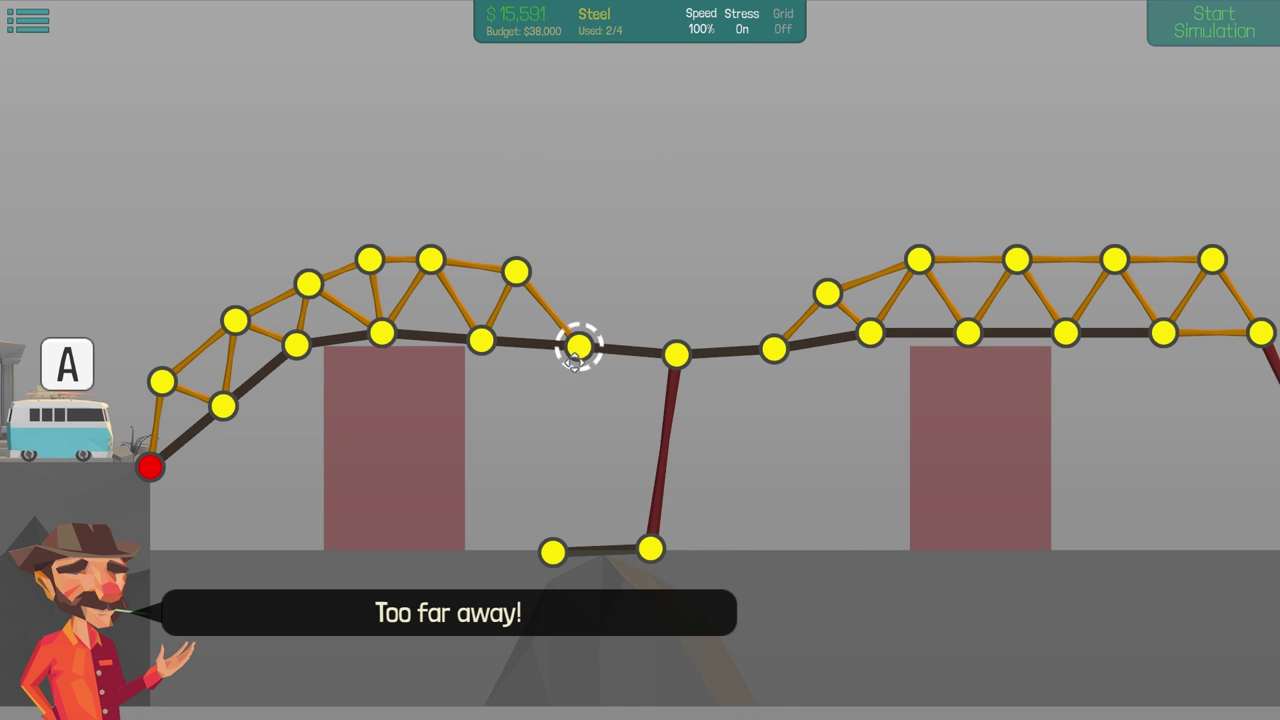
right_click(515, 270)
left_click(580, 348)
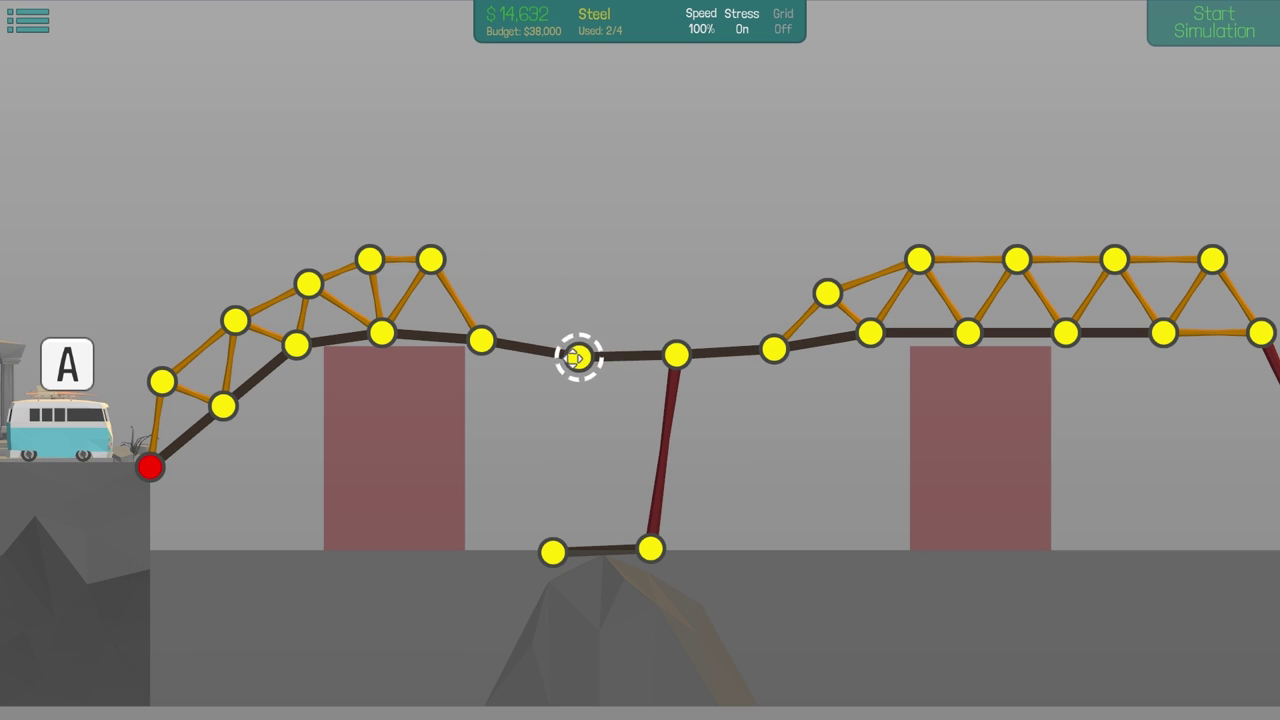
left_click(553, 550)
right_click(545, 430)
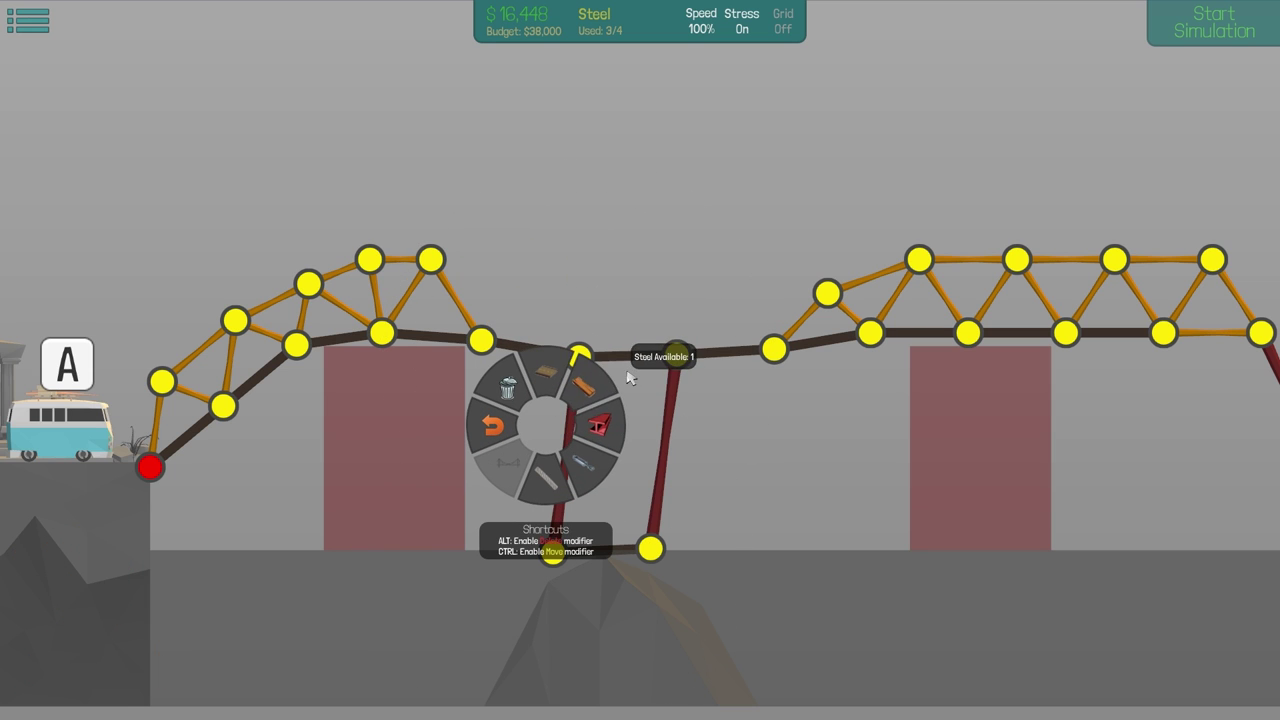
- Brace the steel tower with two crossed cables
left_click(560, 478)
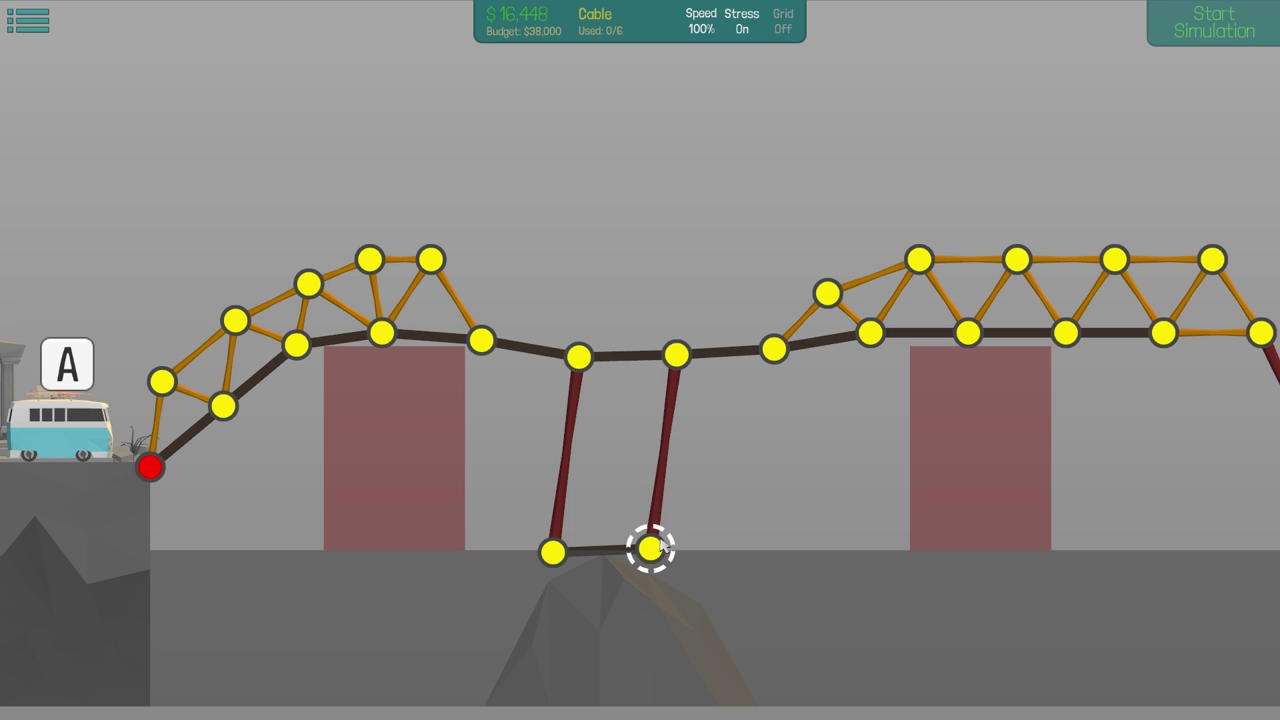
left_click(580, 355)
left_click(675, 352)
left_click(553, 550)
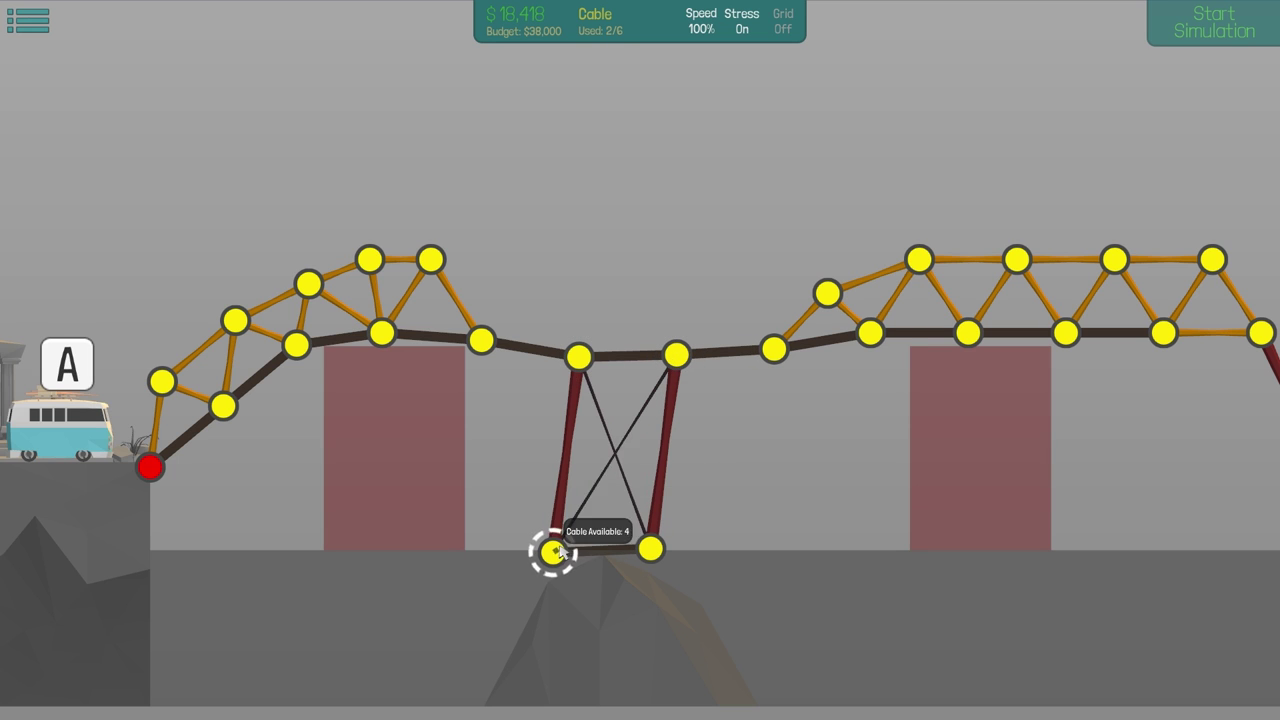
- Build wooden truss triangles and a top chord over the middle road
right_click(558, 360)
left_click(600, 292)
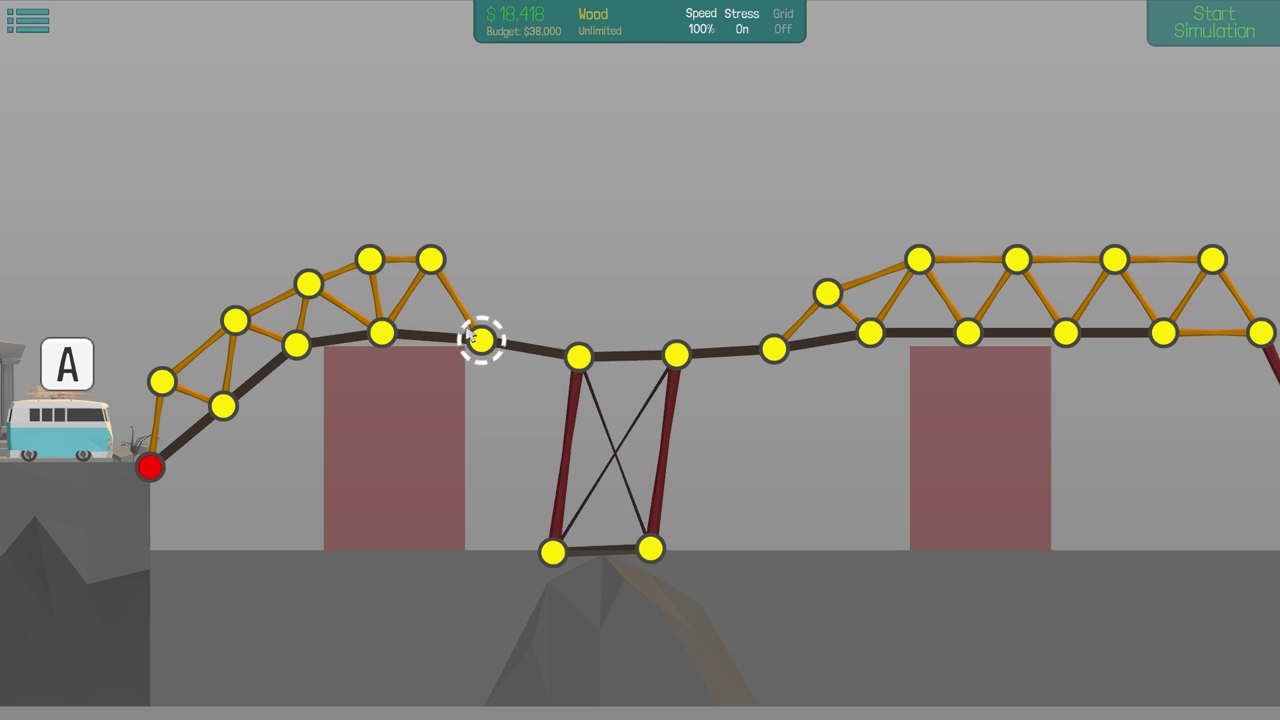
left_click(548, 268)
left_click(578, 356)
left_click(623, 278)
left_click(678, 352)
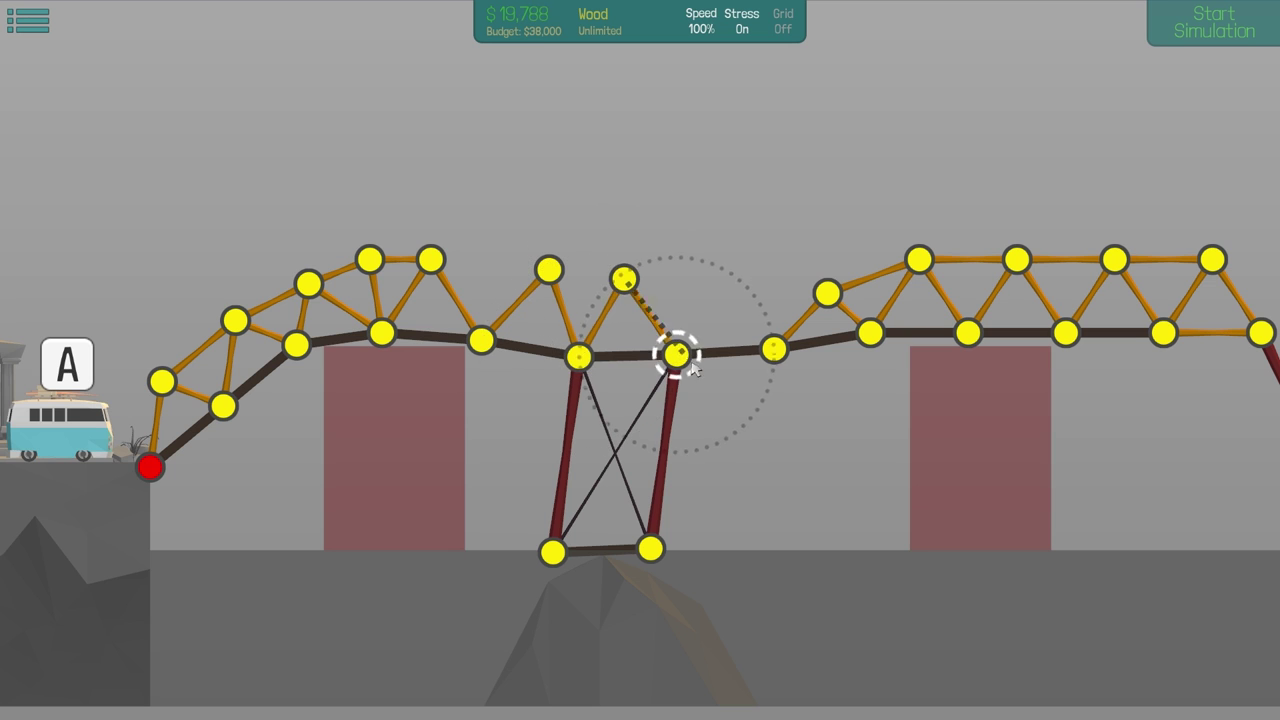
left_click(726, 292)
left_click(774, 348)
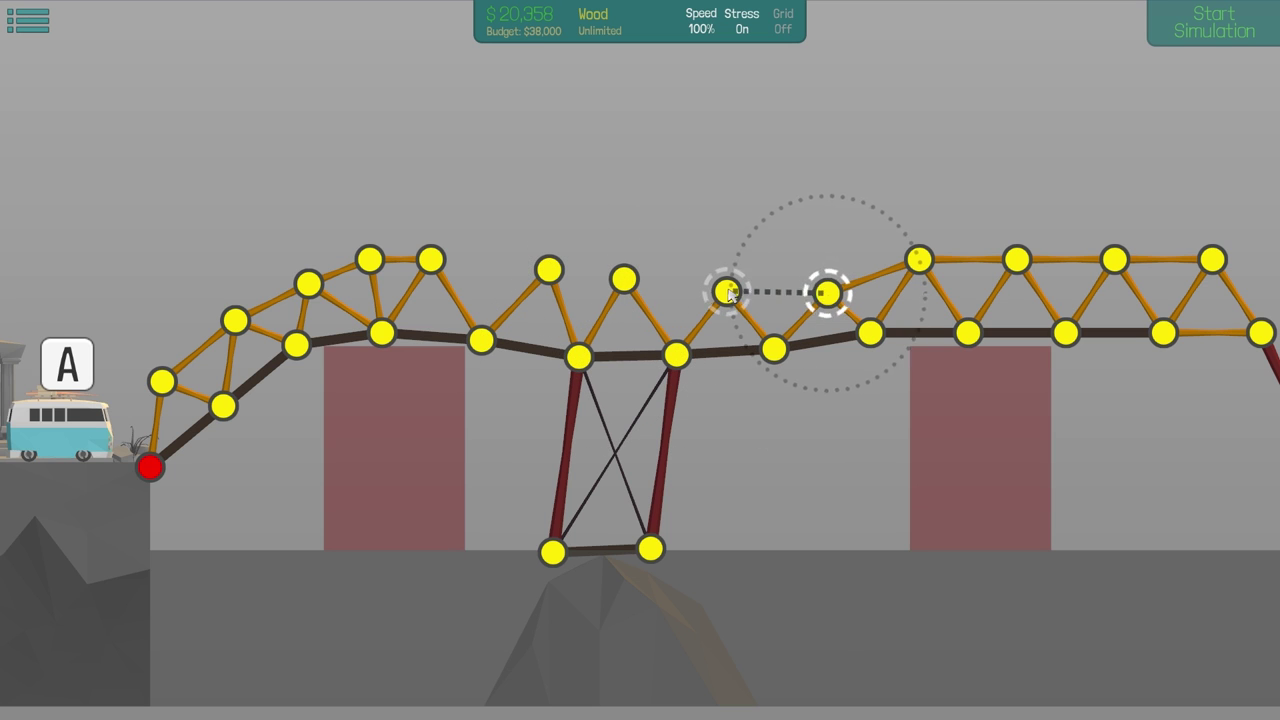
left_click(726, 292)
left_click(623, 278)
left_click(548, 268)
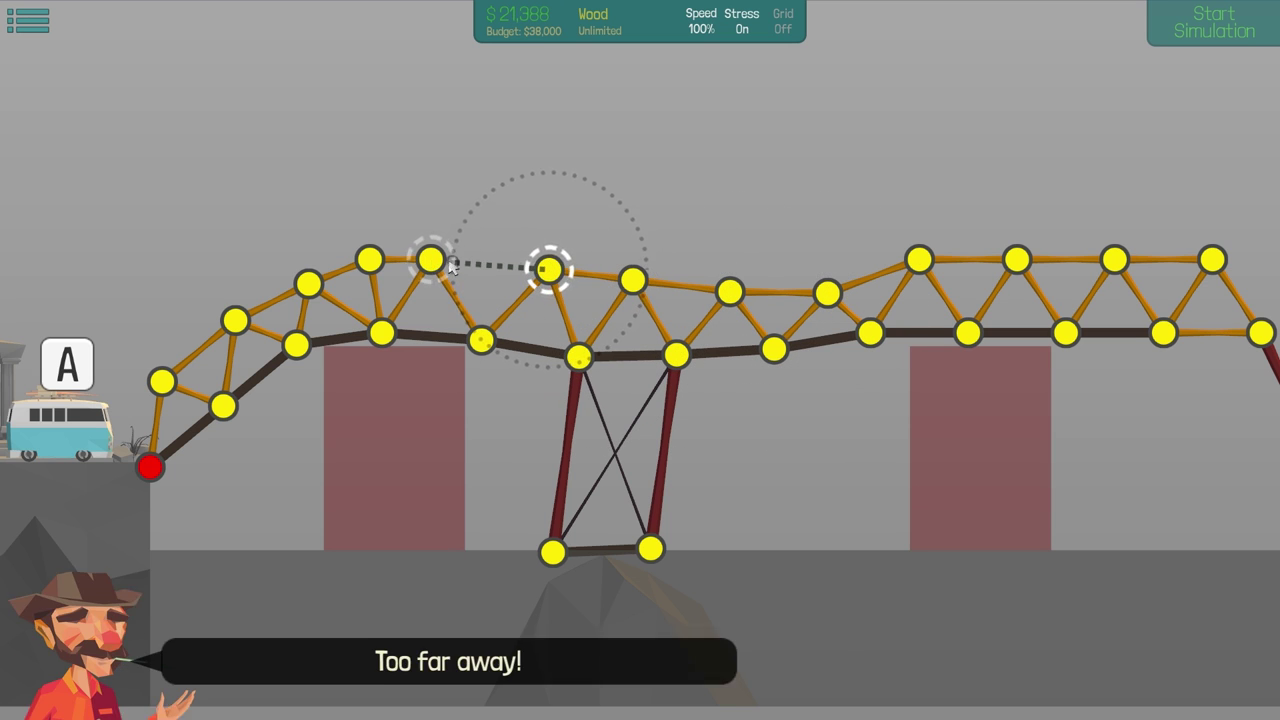
- Drag the top joints into line so the top chord is continuous and level
mouse_move(430, 262)
left_mouse_down()
mouse_move(460, 275)
mouse_move(450, 262)
left_mouse_up()
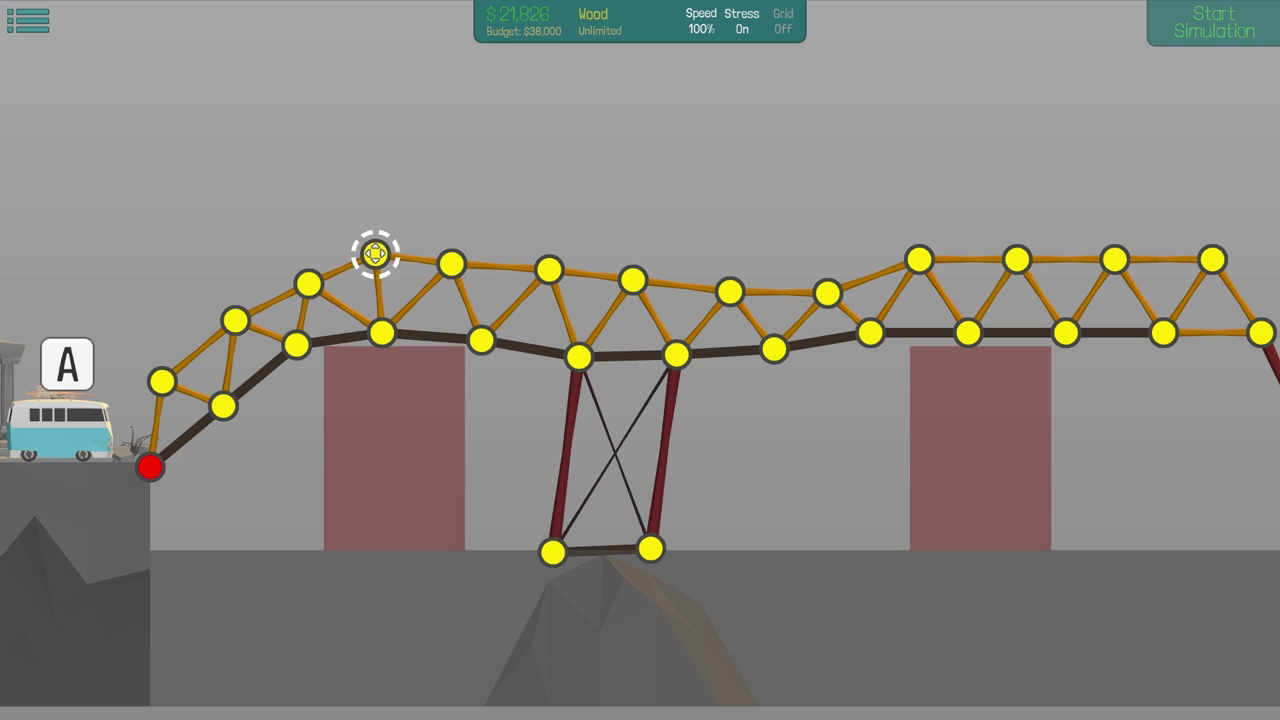
left_click_drag(364, 257, 385, 267)
left_click_drag(828, 293, 820, 268)
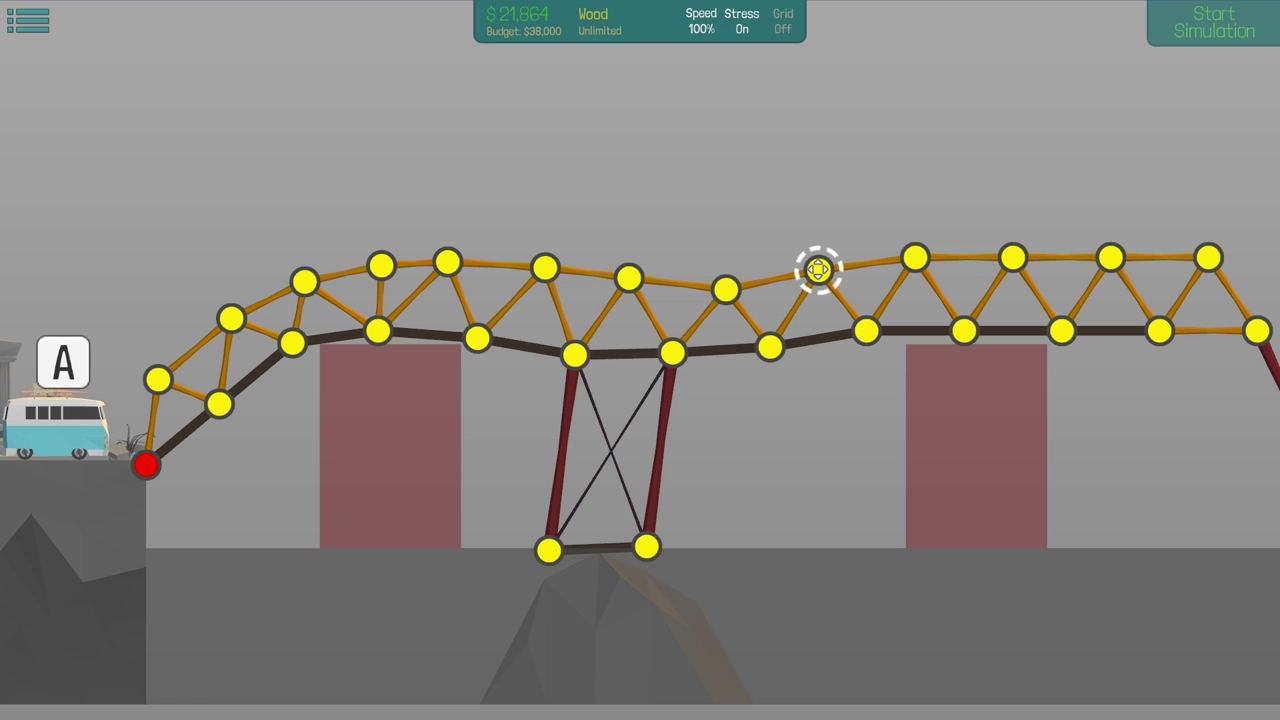
mouse_move(725, 292)
left_mouse_down()
mouse_move(718, 268)
mouse_move(834, 176)
mouse_move(889, 194)
left_mouse_up()
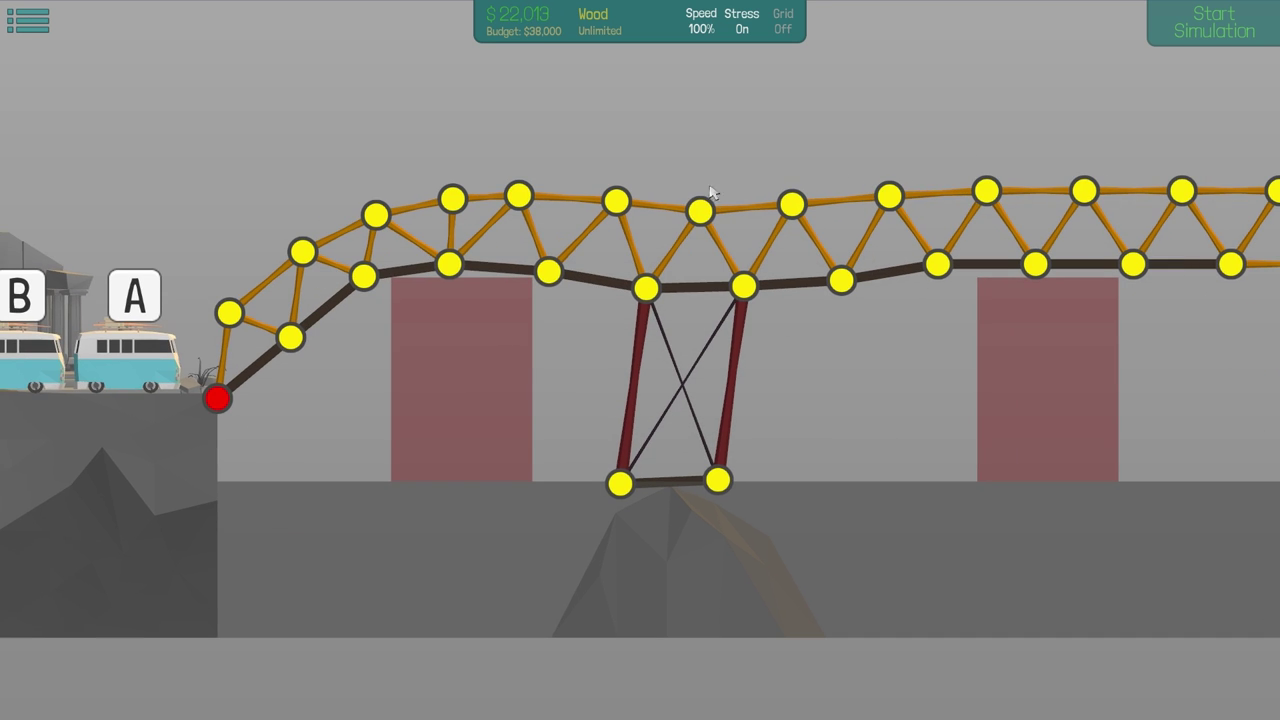
- Nudge a lower left-truss joint between test runs, then rerun the test from a side view
left_click(1200, 32)
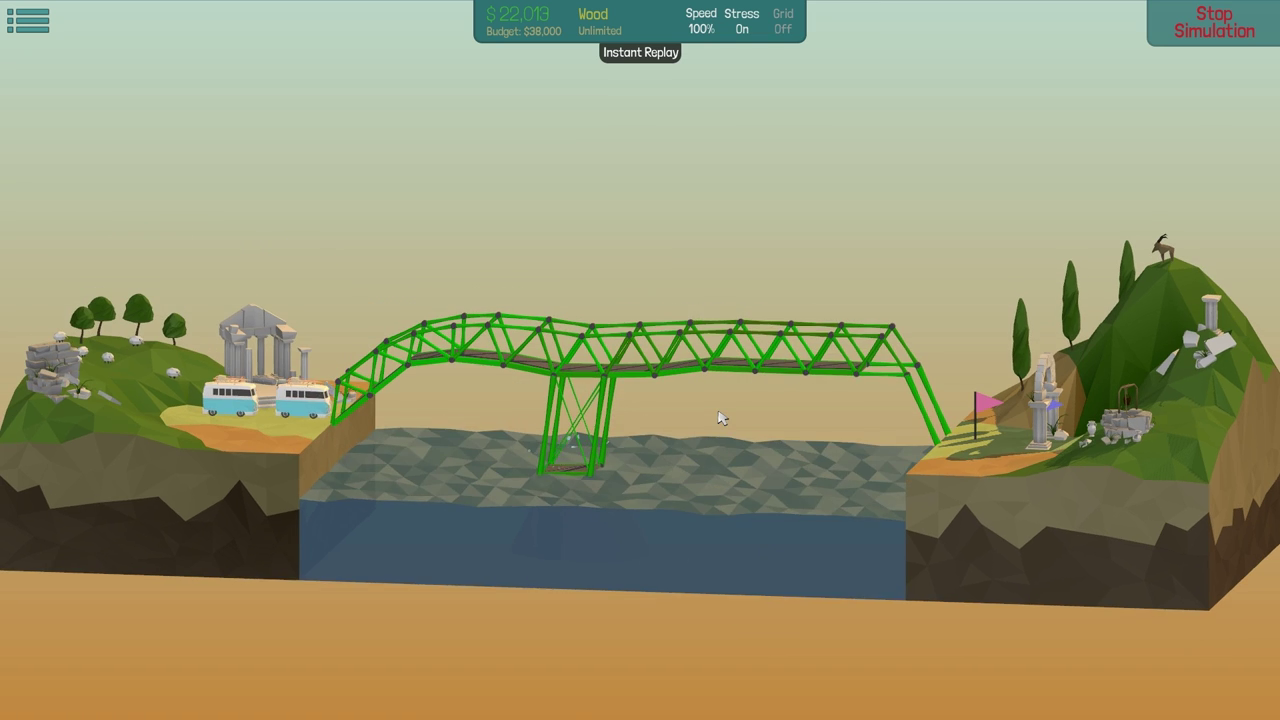
left_click(1200, 18)
scroll(478, 382, "up", 3)
left_click_drag(420, 349, 431, 359)
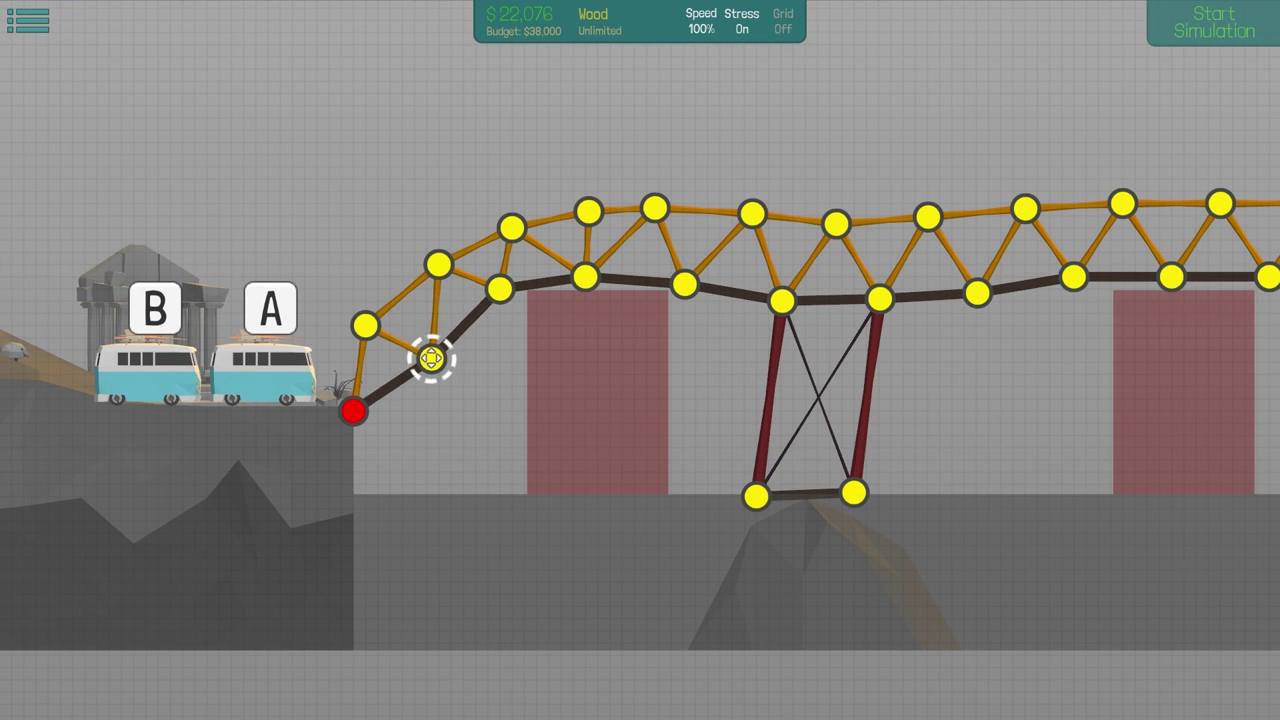
left_click(1200, 22)
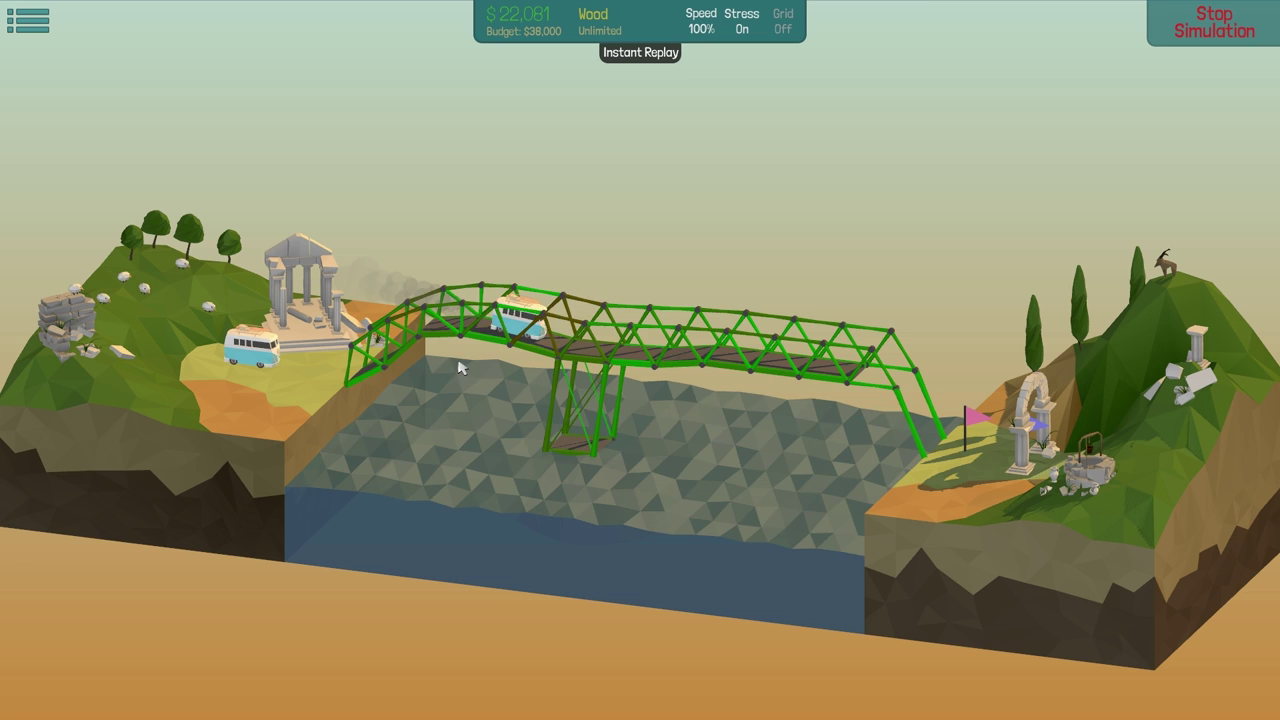
left_click_drag(838, 452, 942, 370)
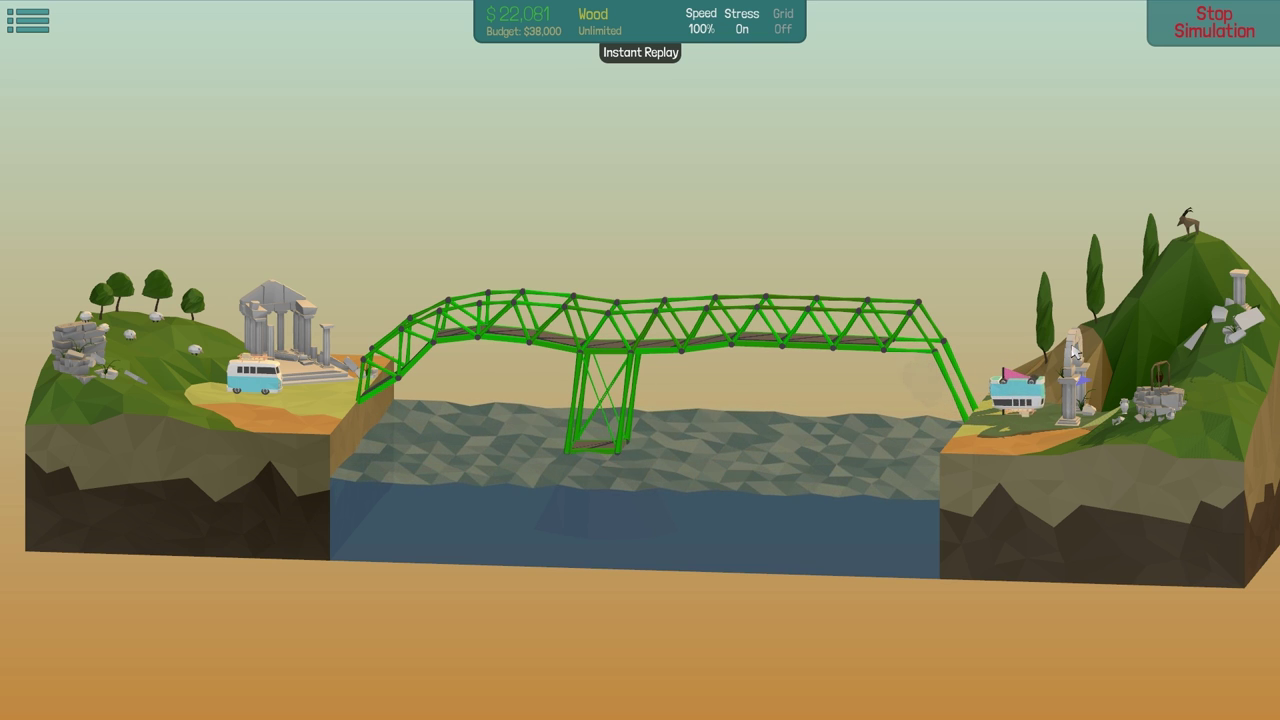
- Stop the test and reposition several deck and top joints of the left truss
left_click(1213, 33)
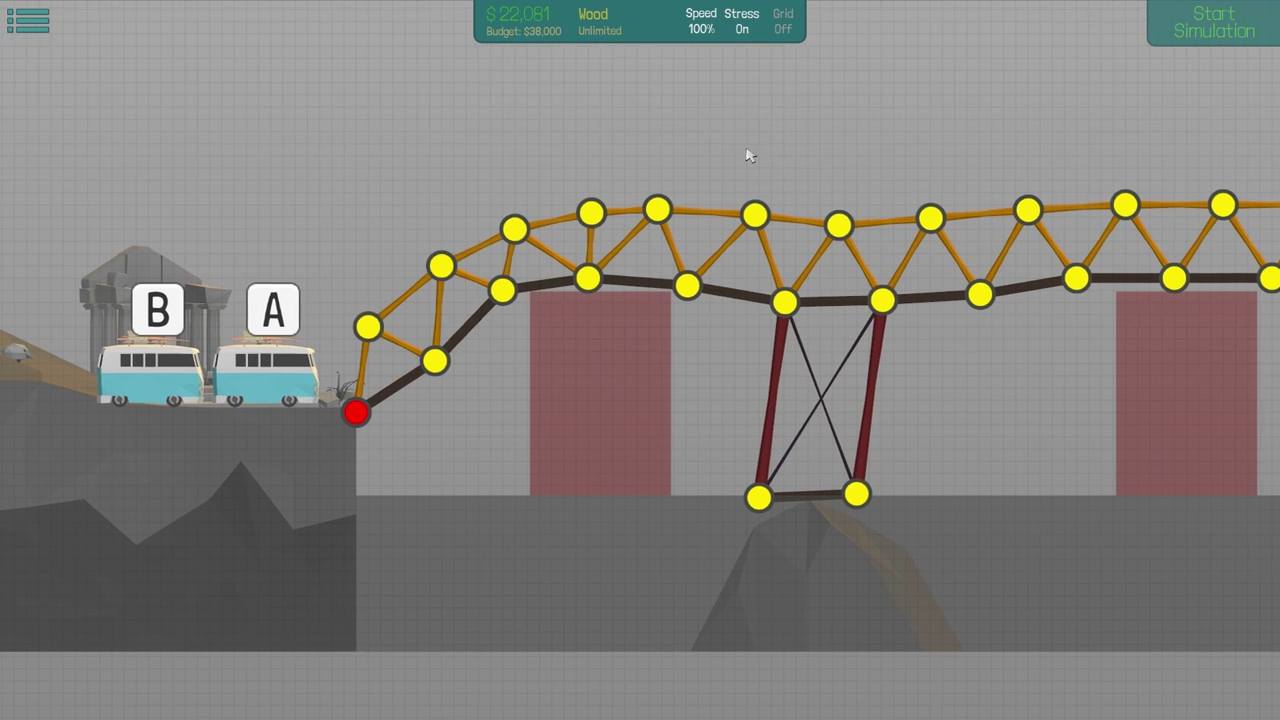
scroll(752, 172, "up", 2)
left_click_drag(541, 300, 537, 300)
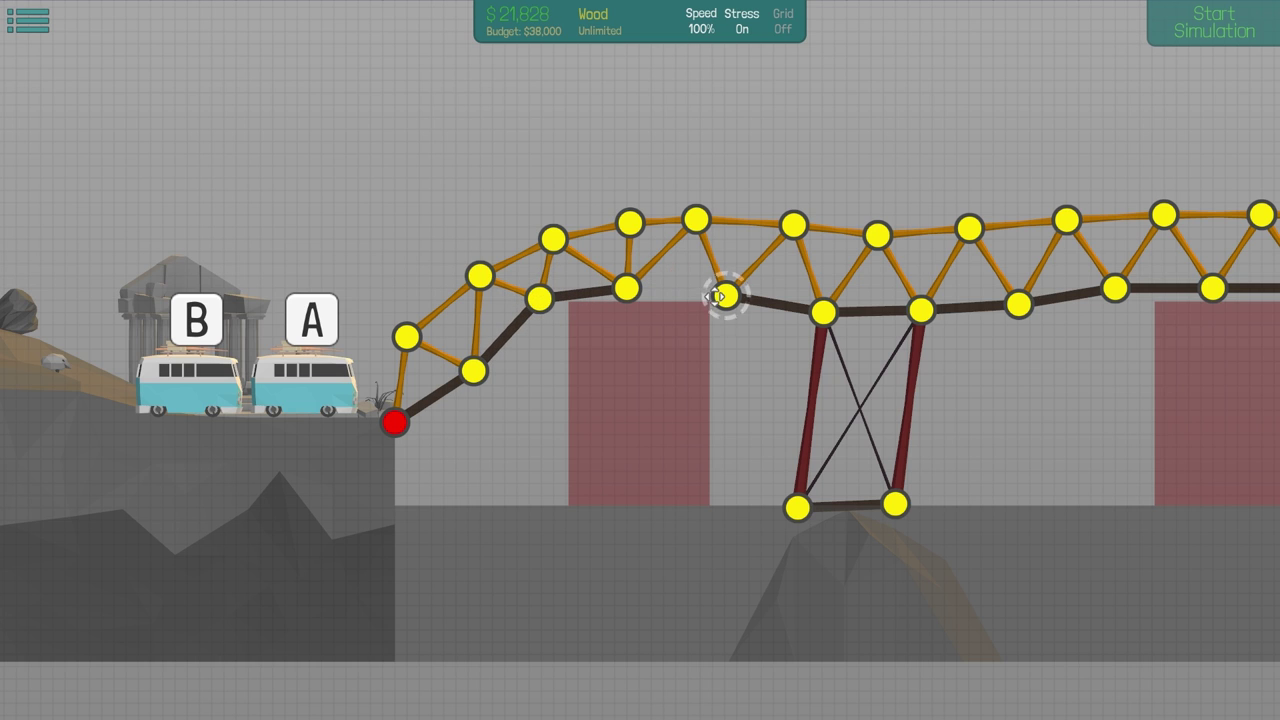
left_click_drag(722, 296, 731, 300)
left_click_drag(626, 289, 636, 278)
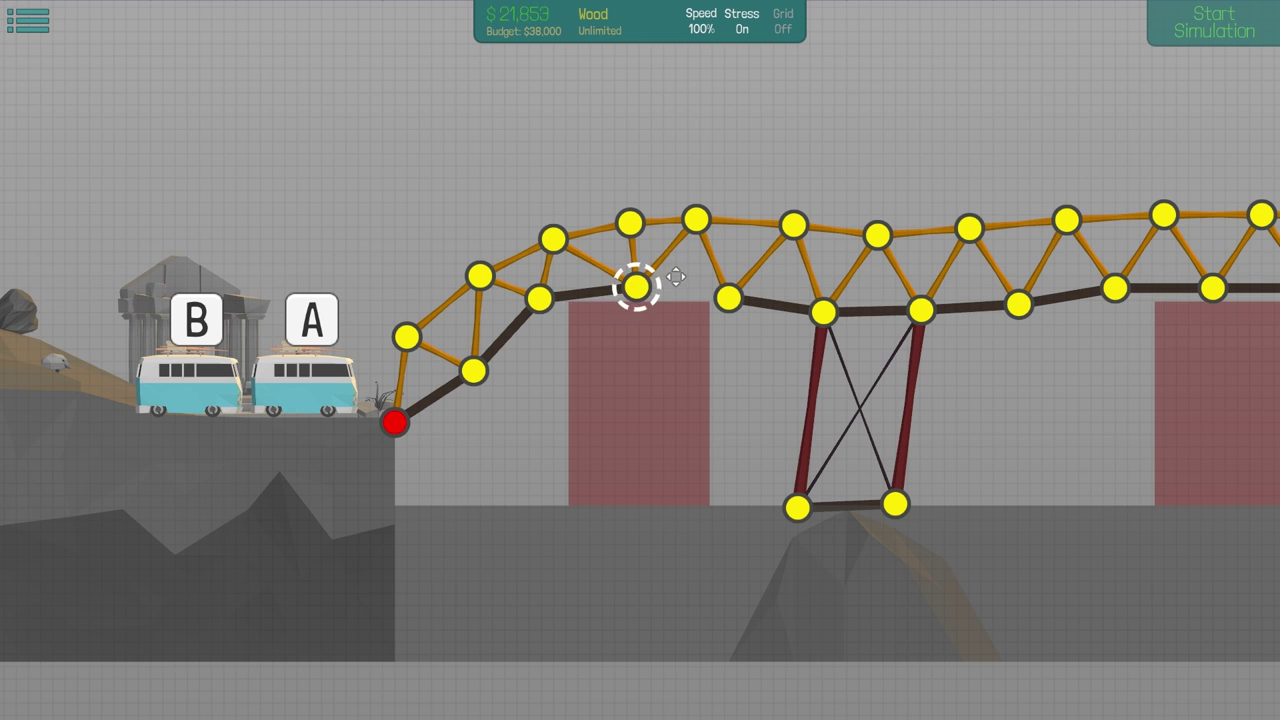
left_click_drag(537, 300, 546, 306)
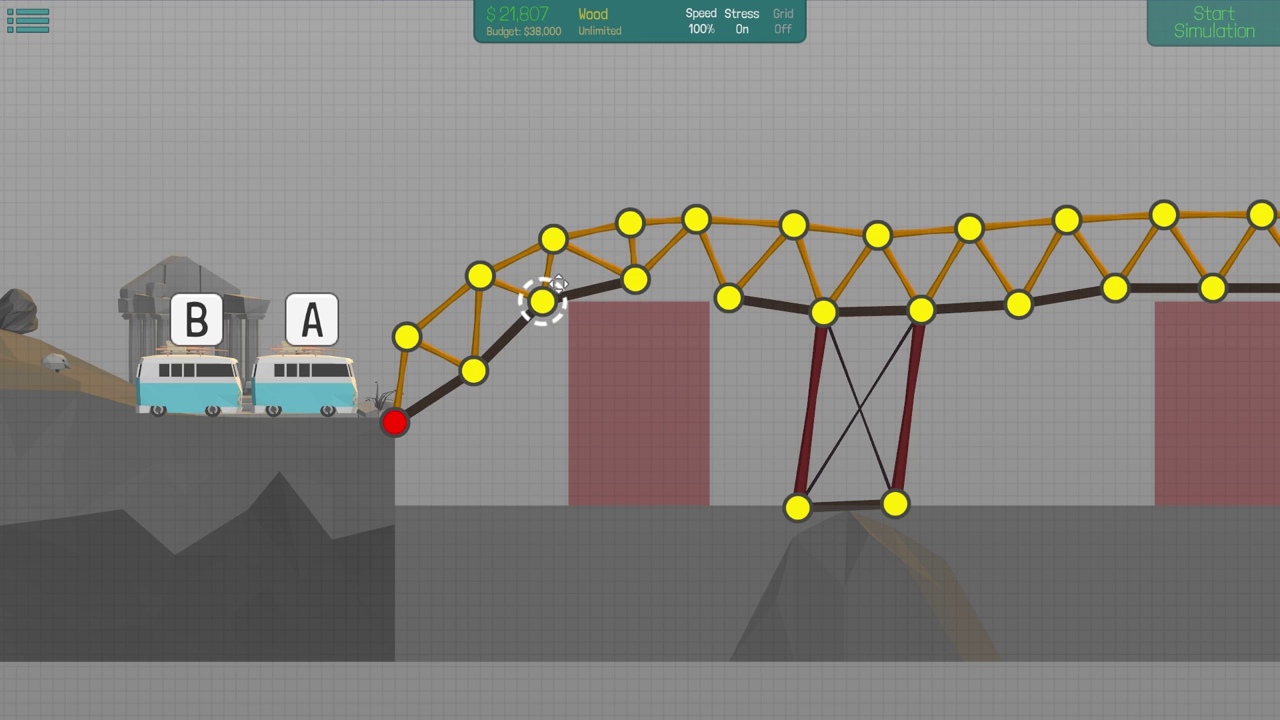
left_click_drag(698, 214, 631, 223)
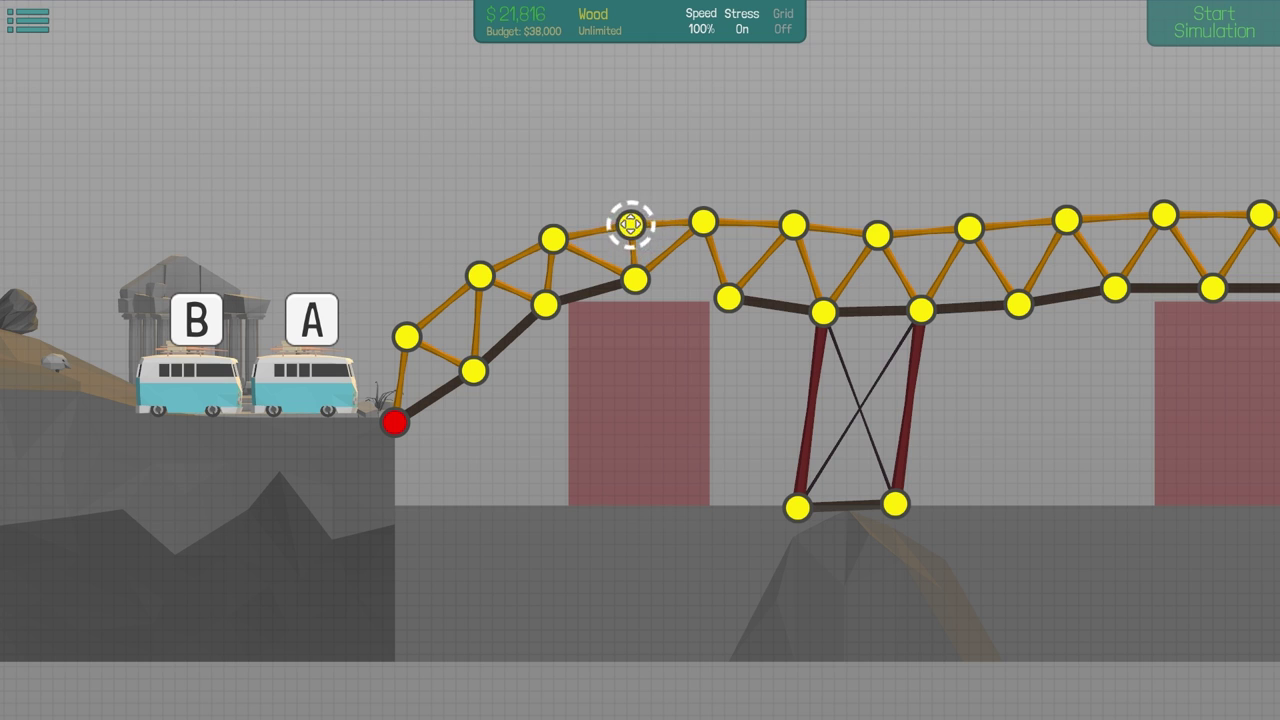
left_click_drag(724, 298, 726, 290)
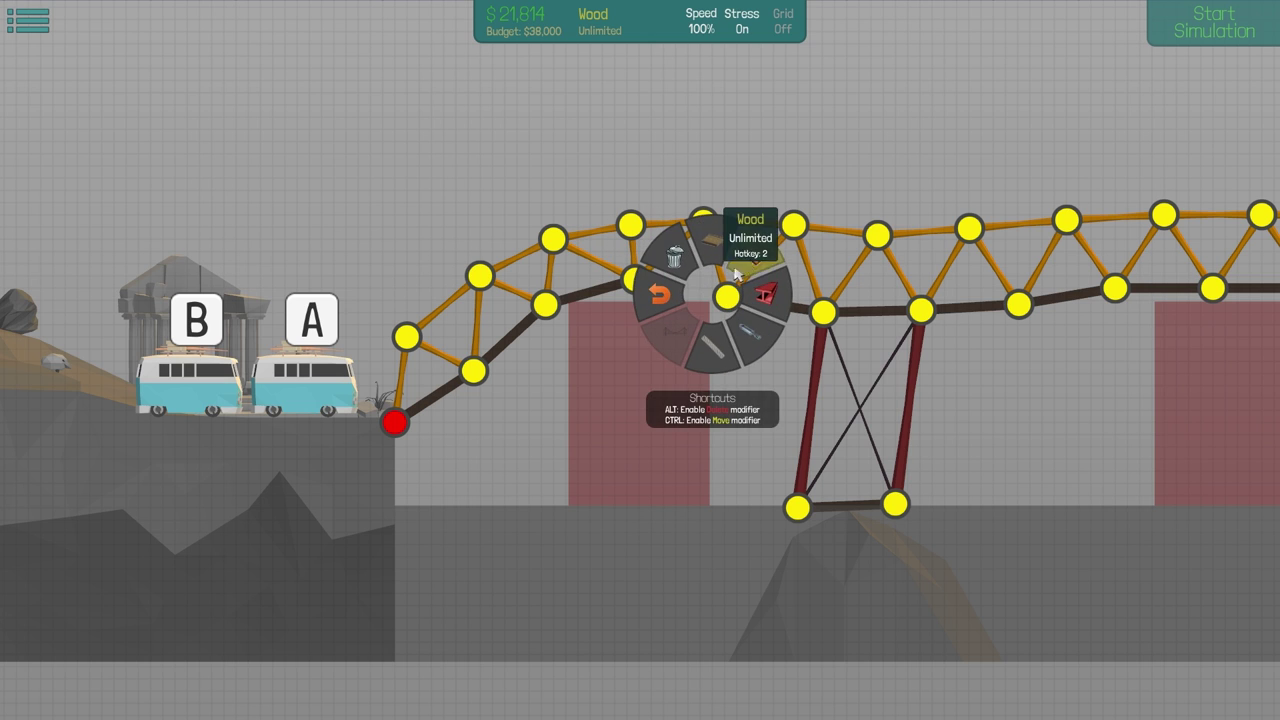
- Add a wood member between two truss joints and run another test
left_click(737, 260)
left_click(727, 297)
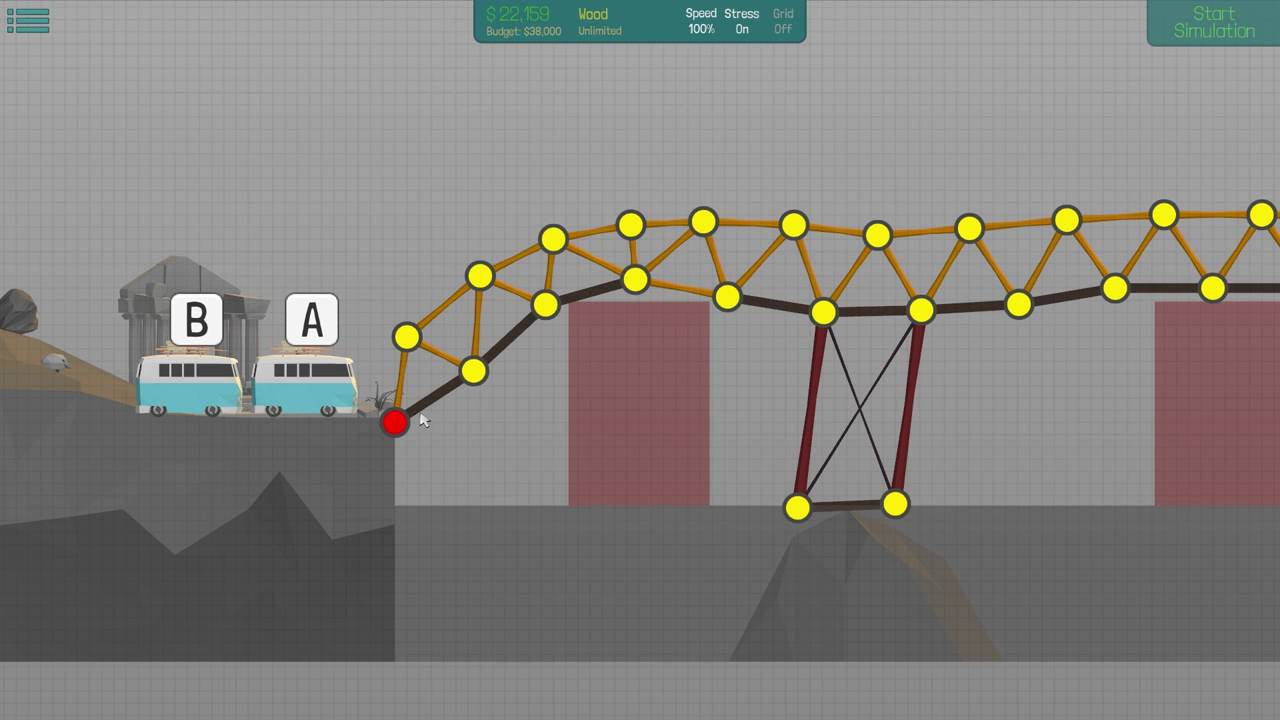
left_click(1190, 28)
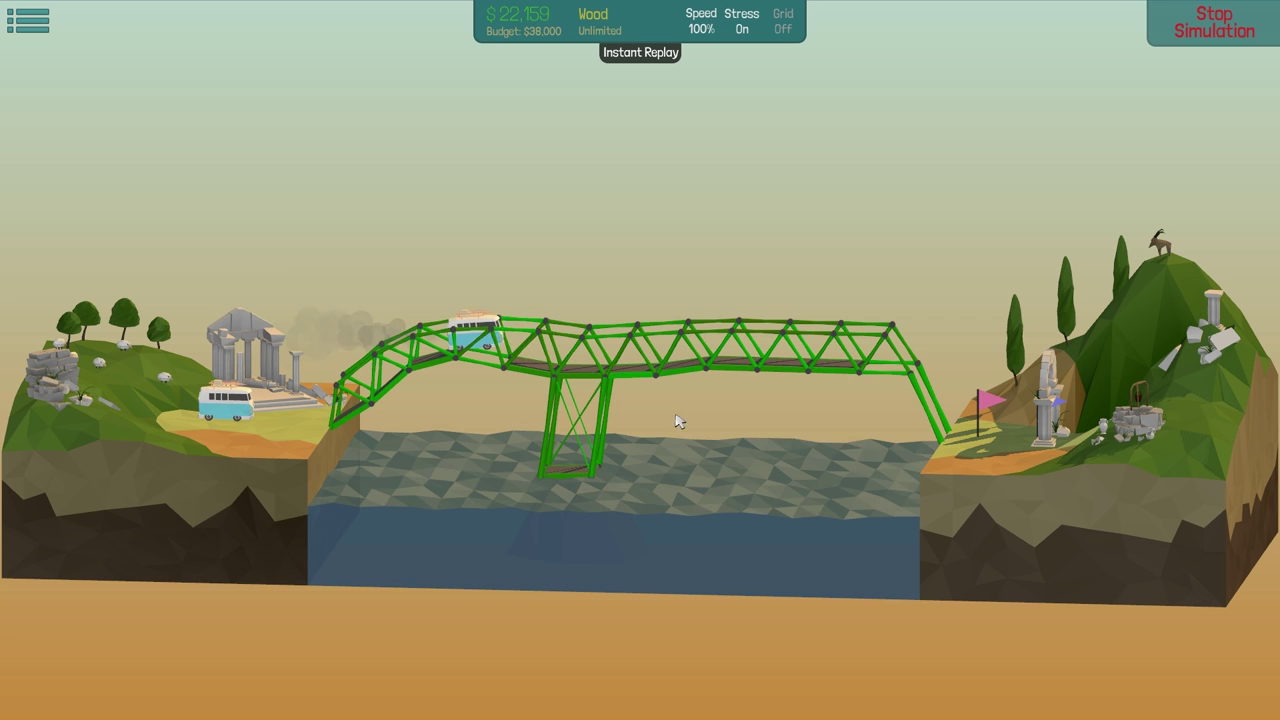
left_click(1158, 35)
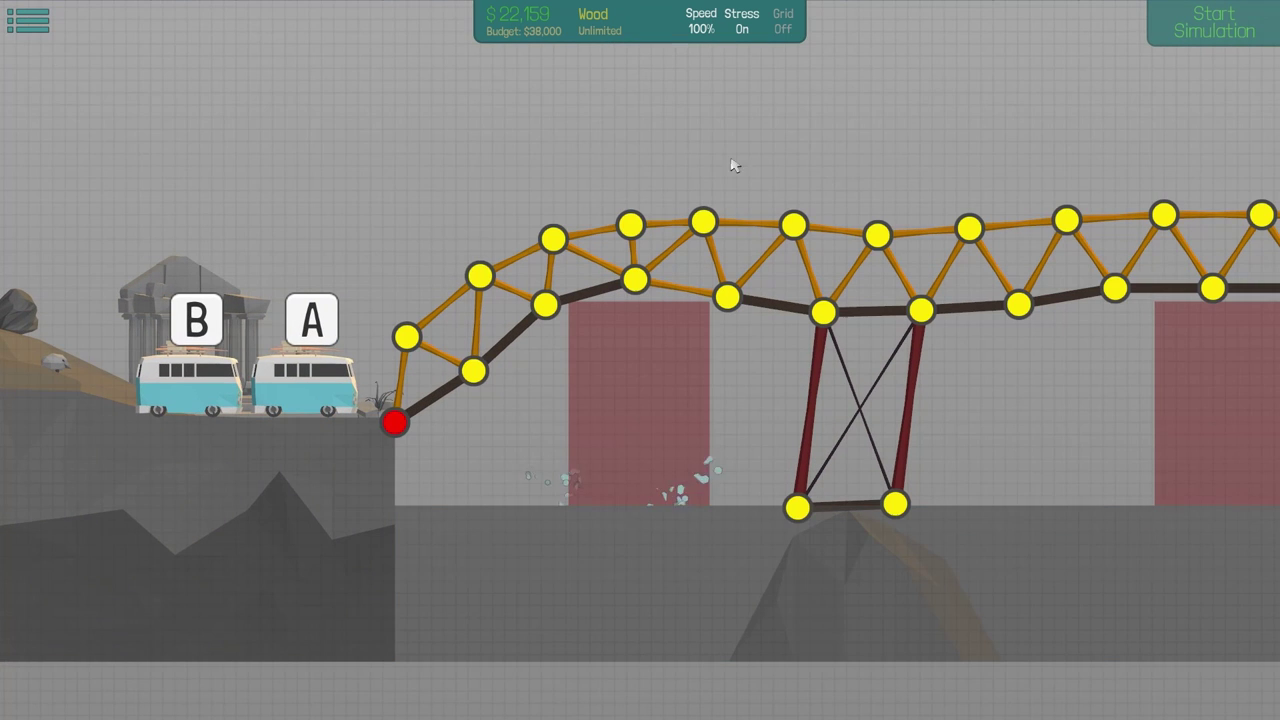
- Remove three wood diagonals near the tower and add a steel diagonal in the truss
left_click_drag(777, 257, 720, 270)
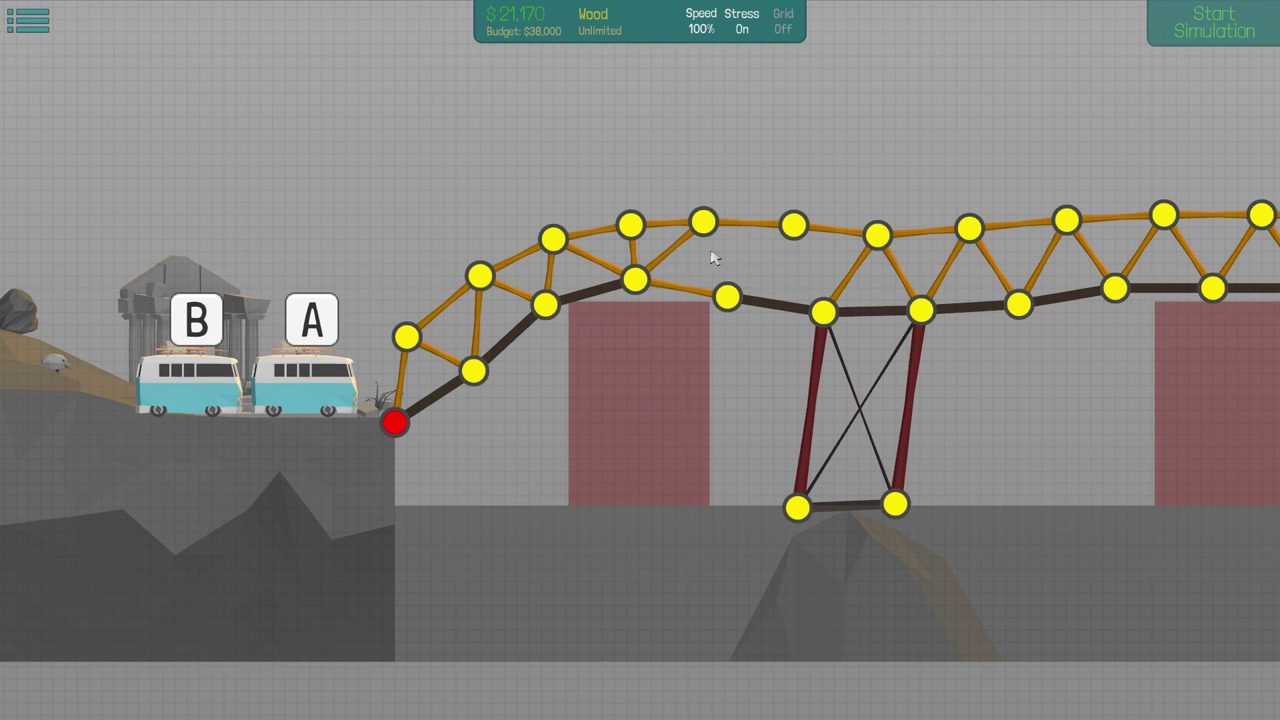
right_click(730, 260)
left_click(703, 222)
left_click(727, 297)
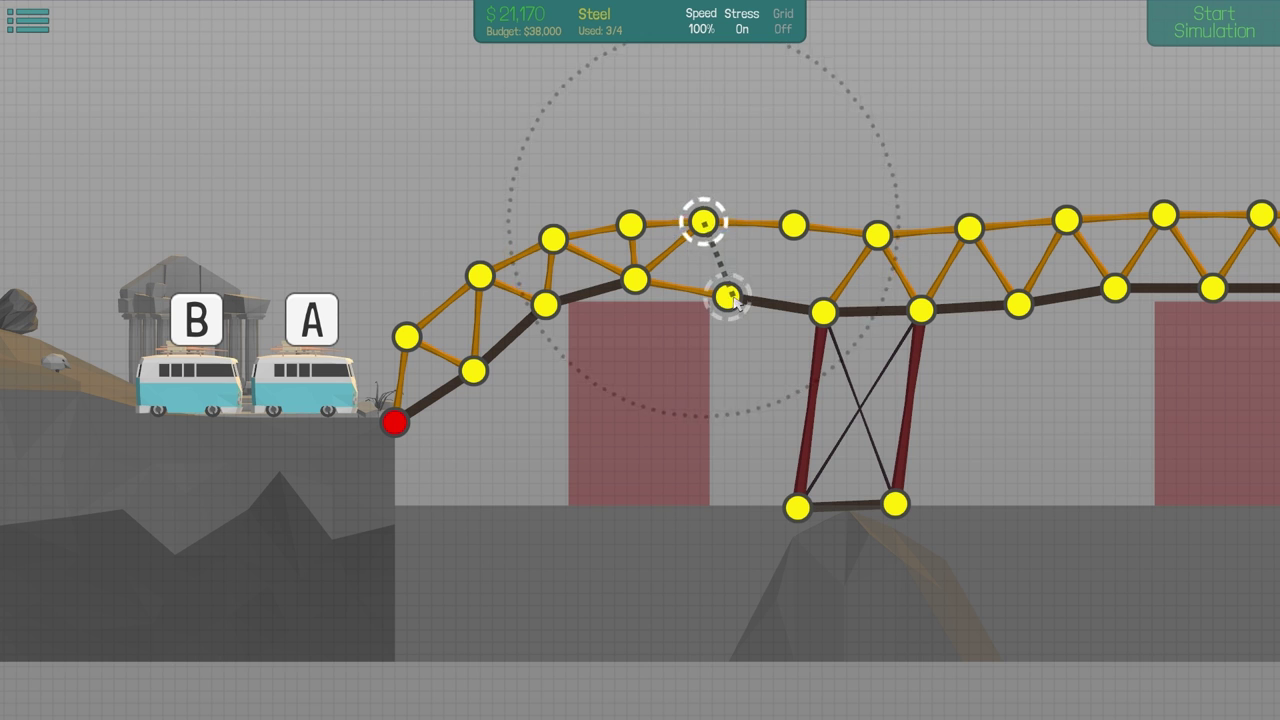
left_click(820, 215)
- Add a wood diagonal to the truss
right_click(826, 186)
left_click(878, 150)
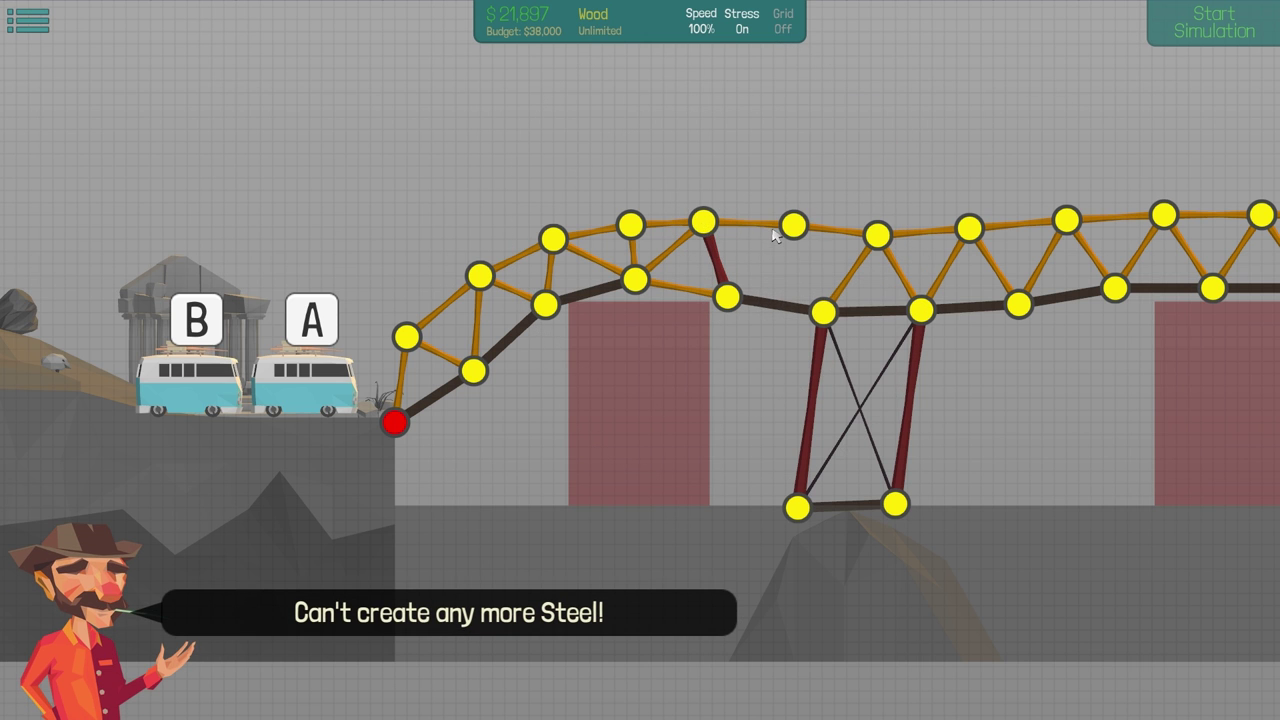
left_click(727, 297)
left_click(791, 220)
- Tie the far truss end to B's raised anchor with a cable and start a test run
left_click_drag(900, 200, 560, 200)
right_click(536, 193)
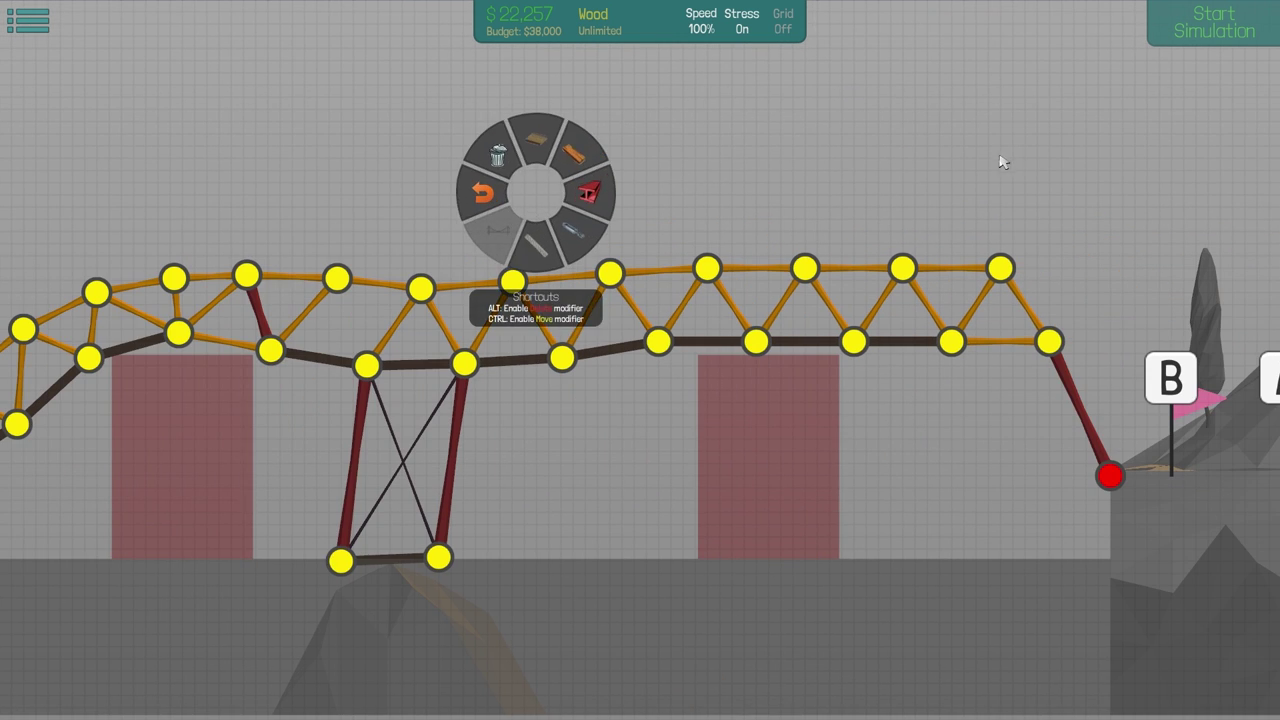
left_click(590, 196)
left_click_drag(1010, 190, 670, 200)
right_click(614, 170)
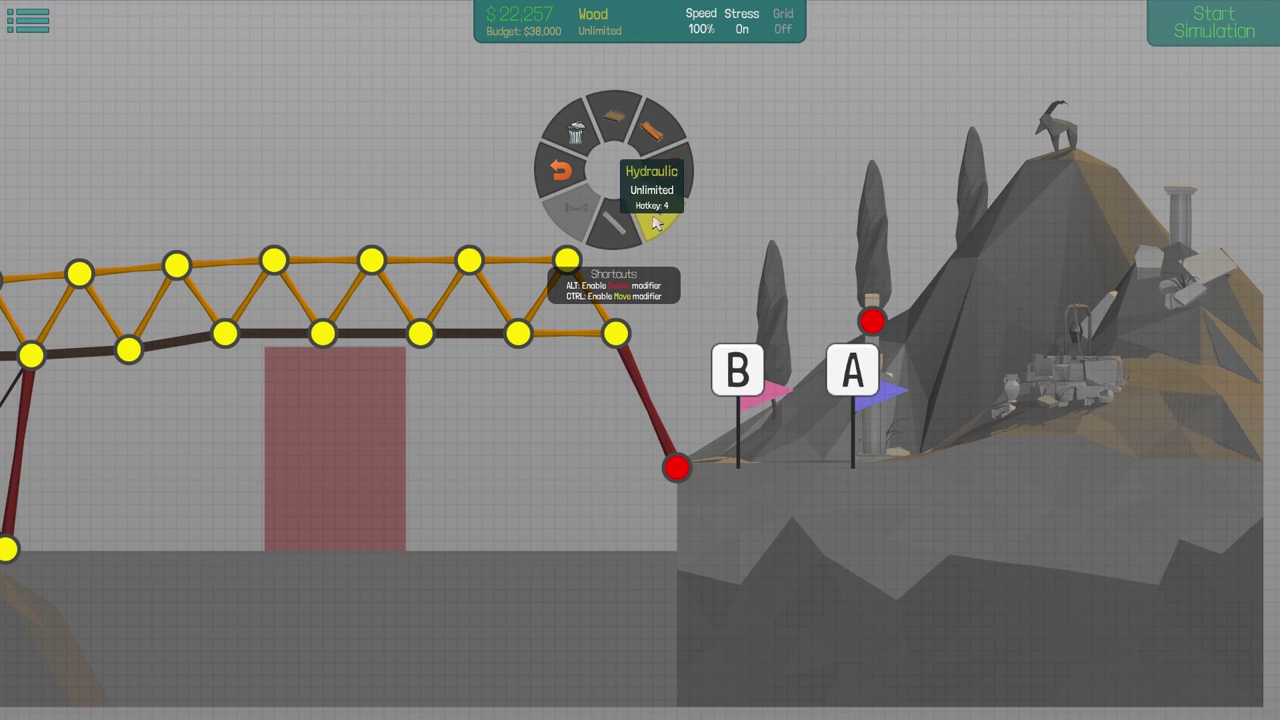
left_click(650, 210)
left_click(567, 262)
left_click(873, 321)
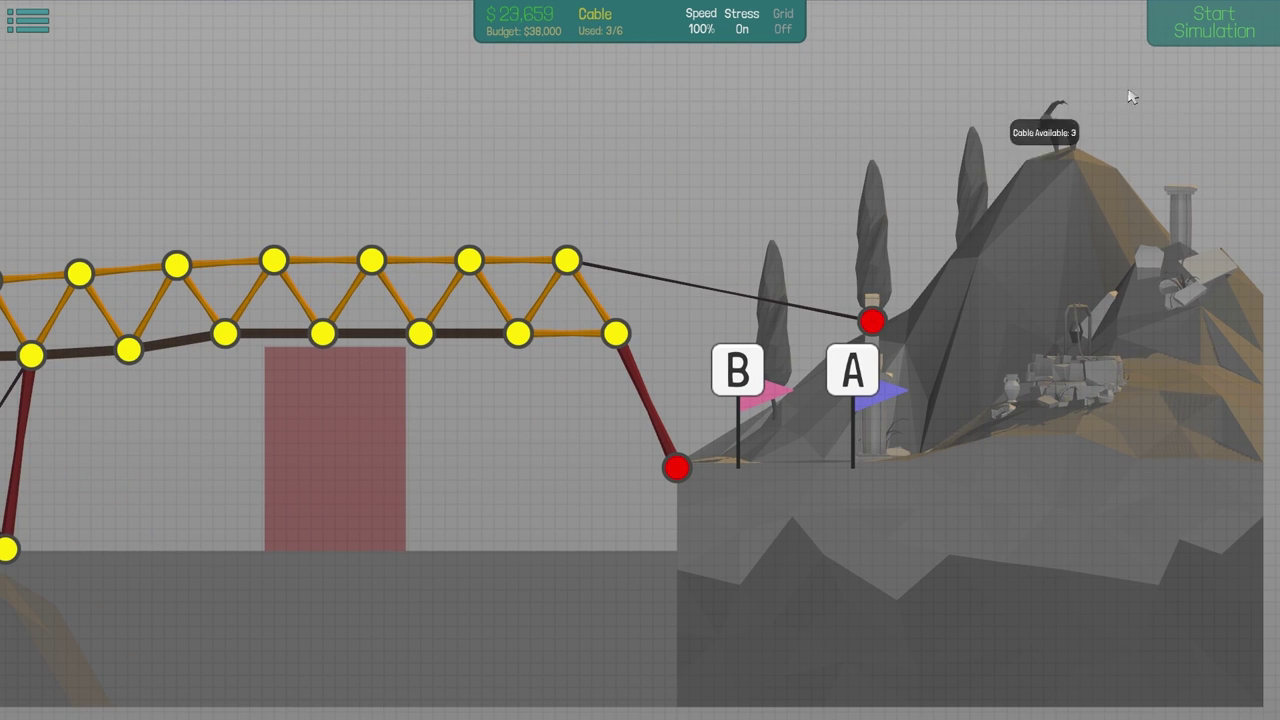
key("space")
key("space")
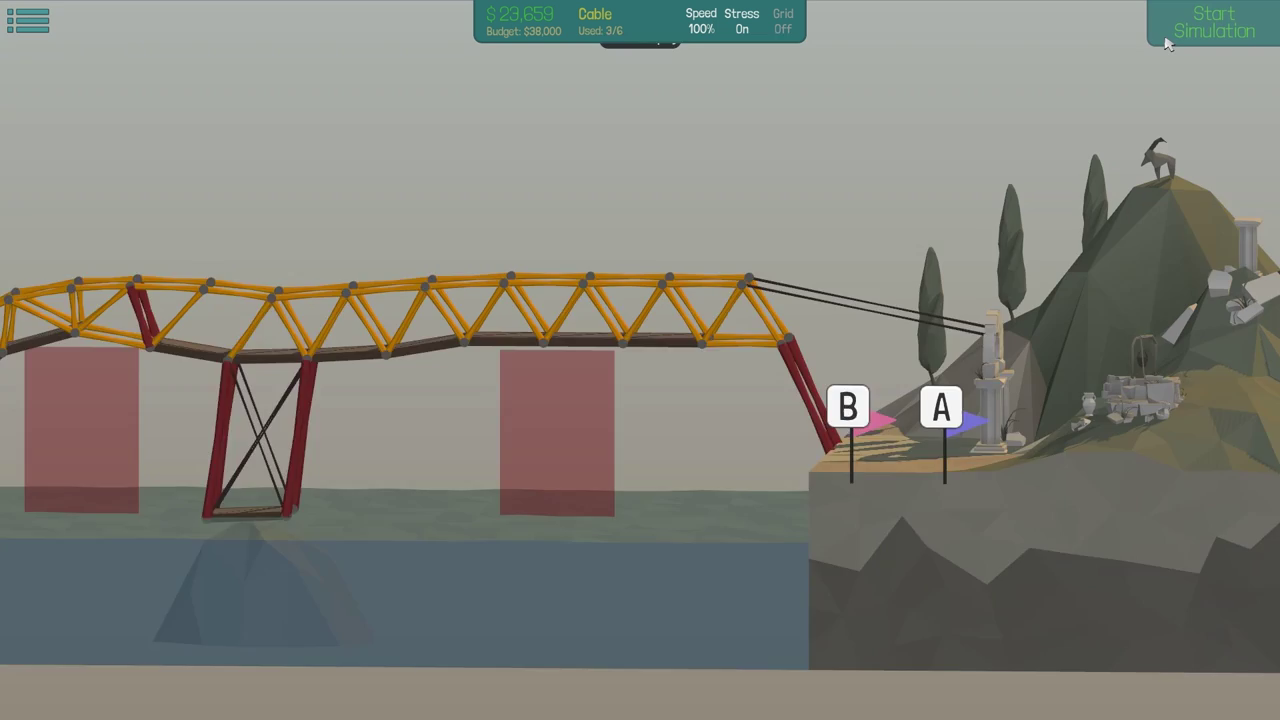
scroll(750, 134, "up", 2)
- Bring the left half of the bridge into view and switch the material to wood
left_click_drag(680, 150, 900, 180)
right_click(848, 171)
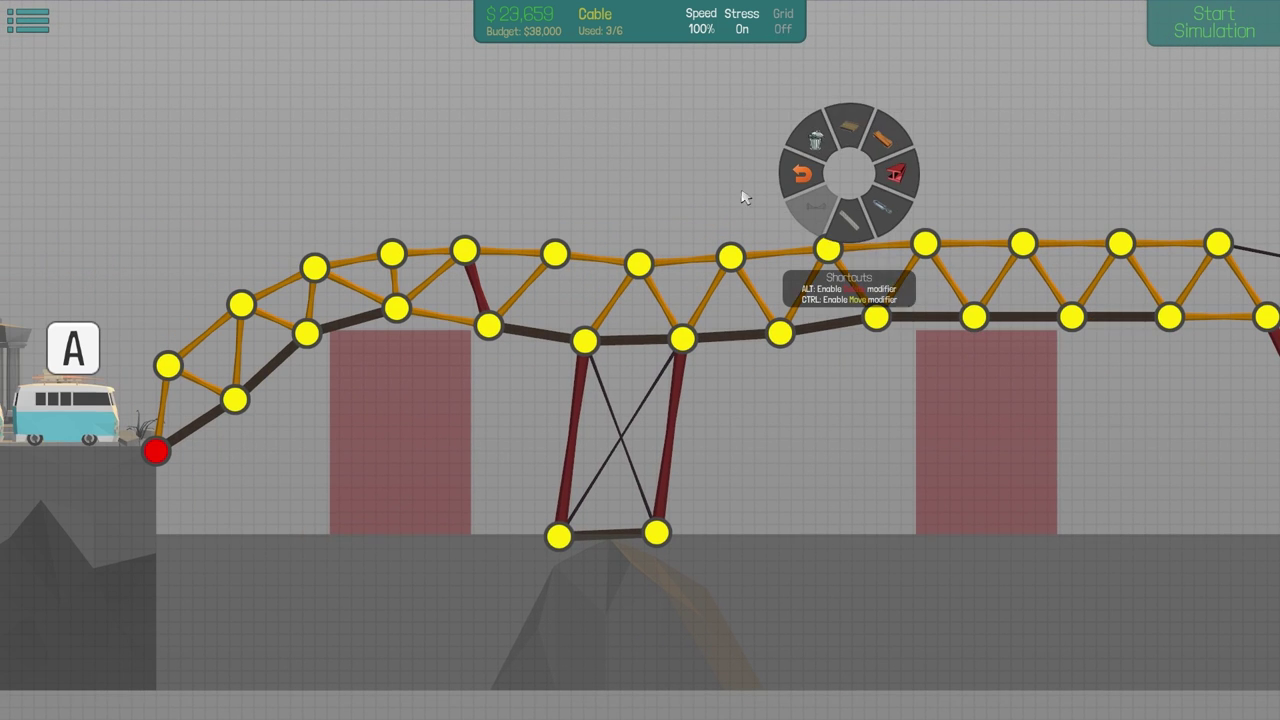
left_click(848, 122)
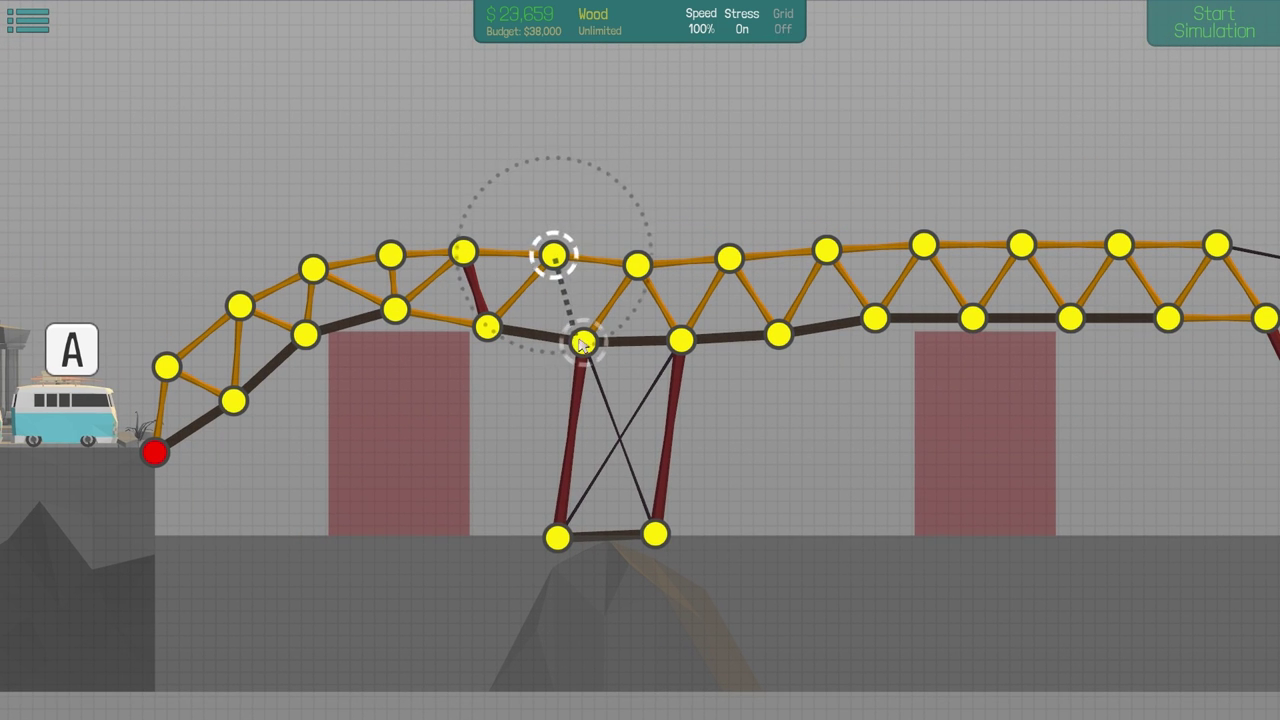
- Run the test at 20% speed, then 100%, watching the van tip at the right end
left_click(1225, 23)
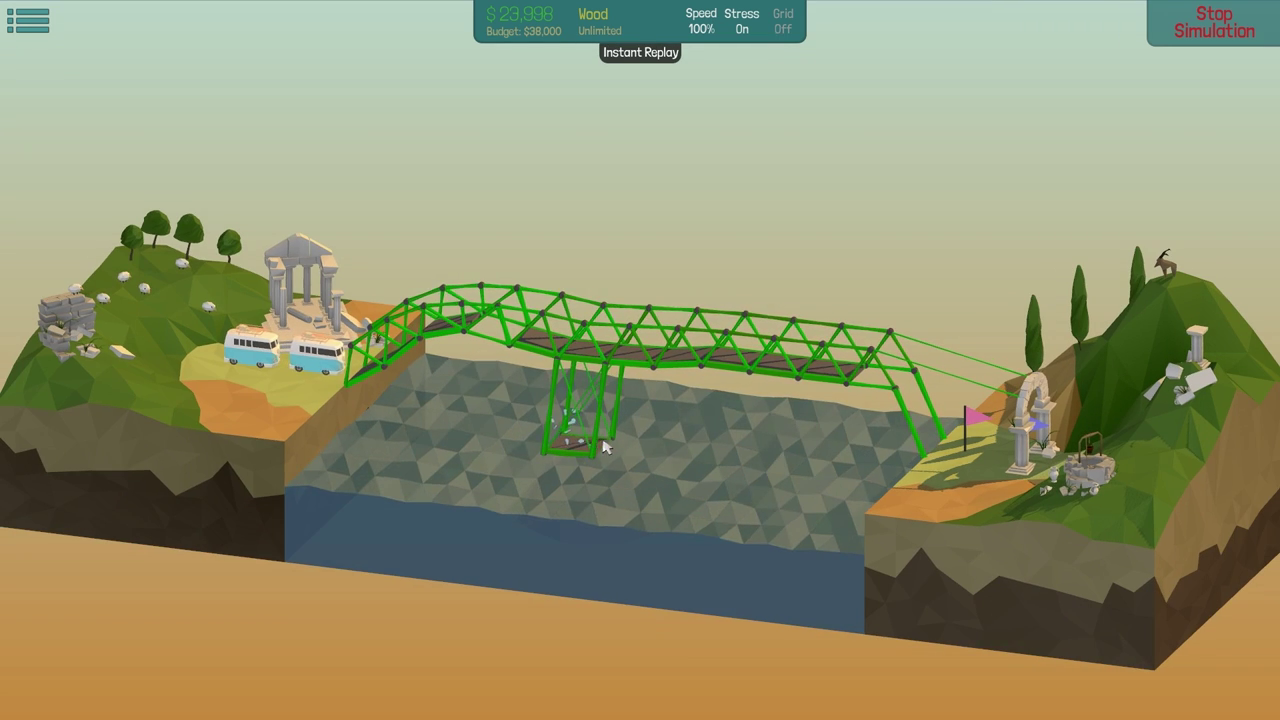
left_click_drag(640, 380, 676, 399)
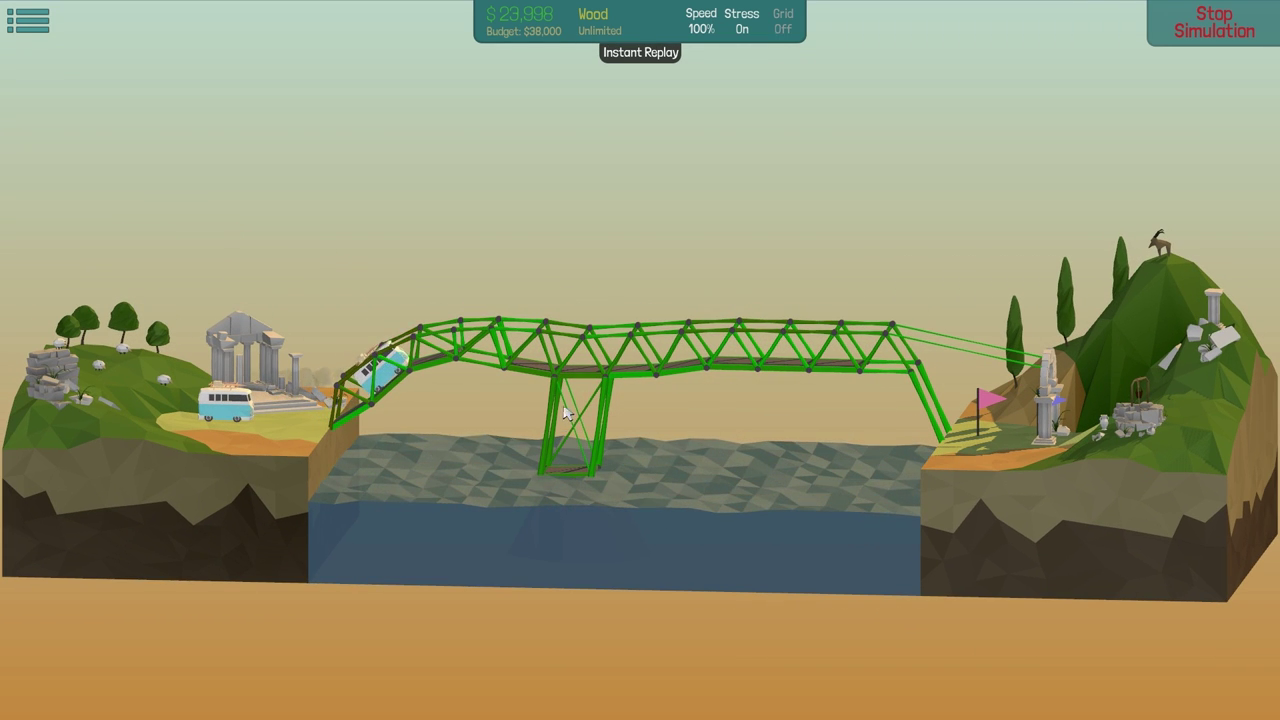
left_click(690, 22)
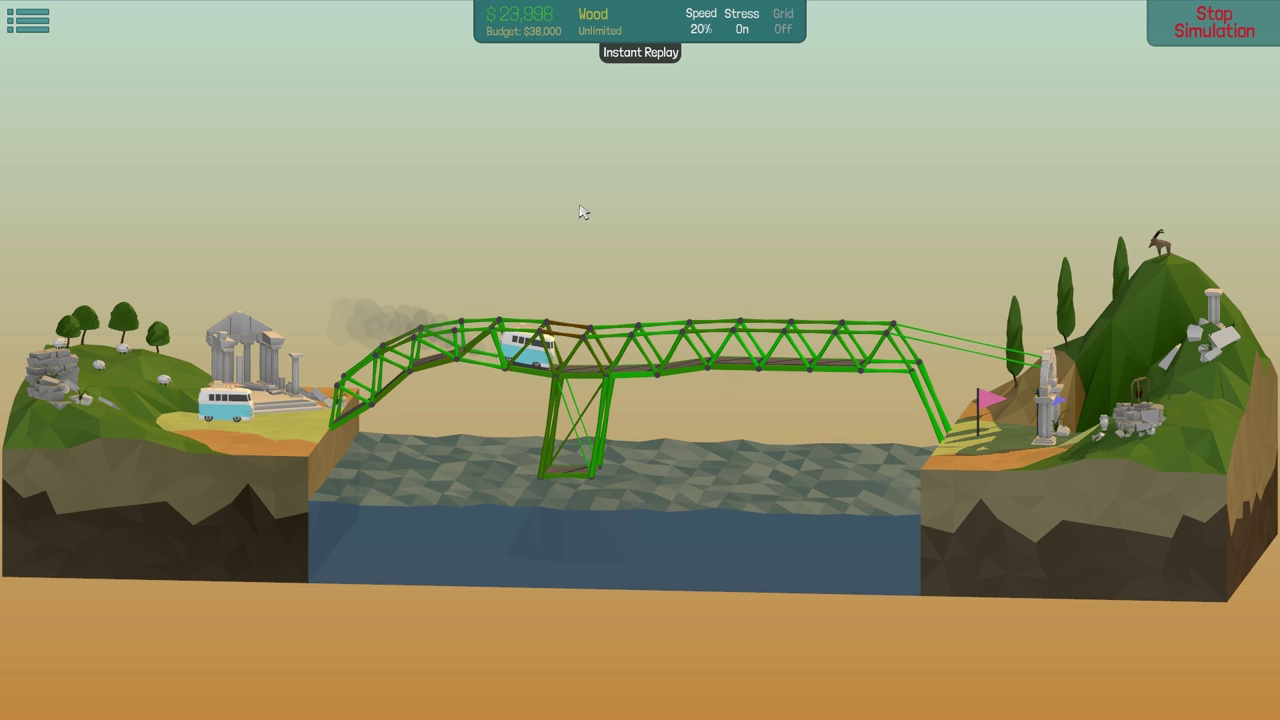
left_click(737, 30)
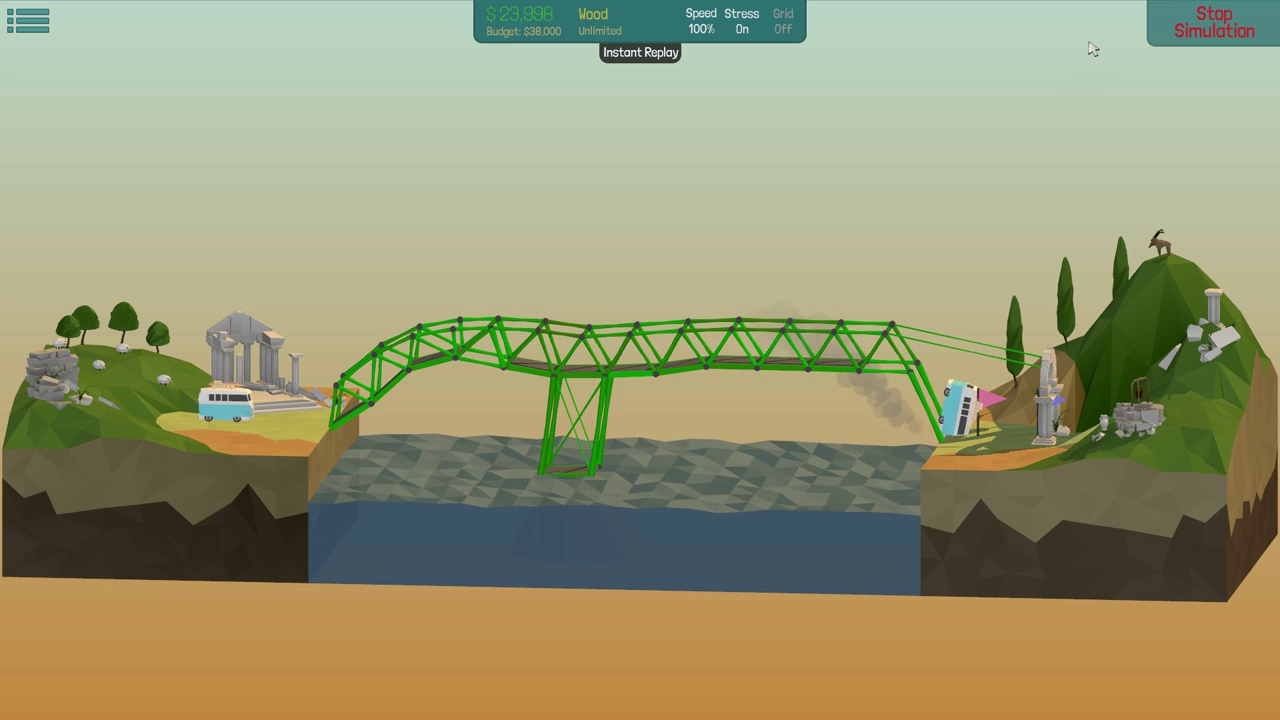
- Replace the right-end road piece and diagonal with a new road section and wood beam
left_click(1190, 18)
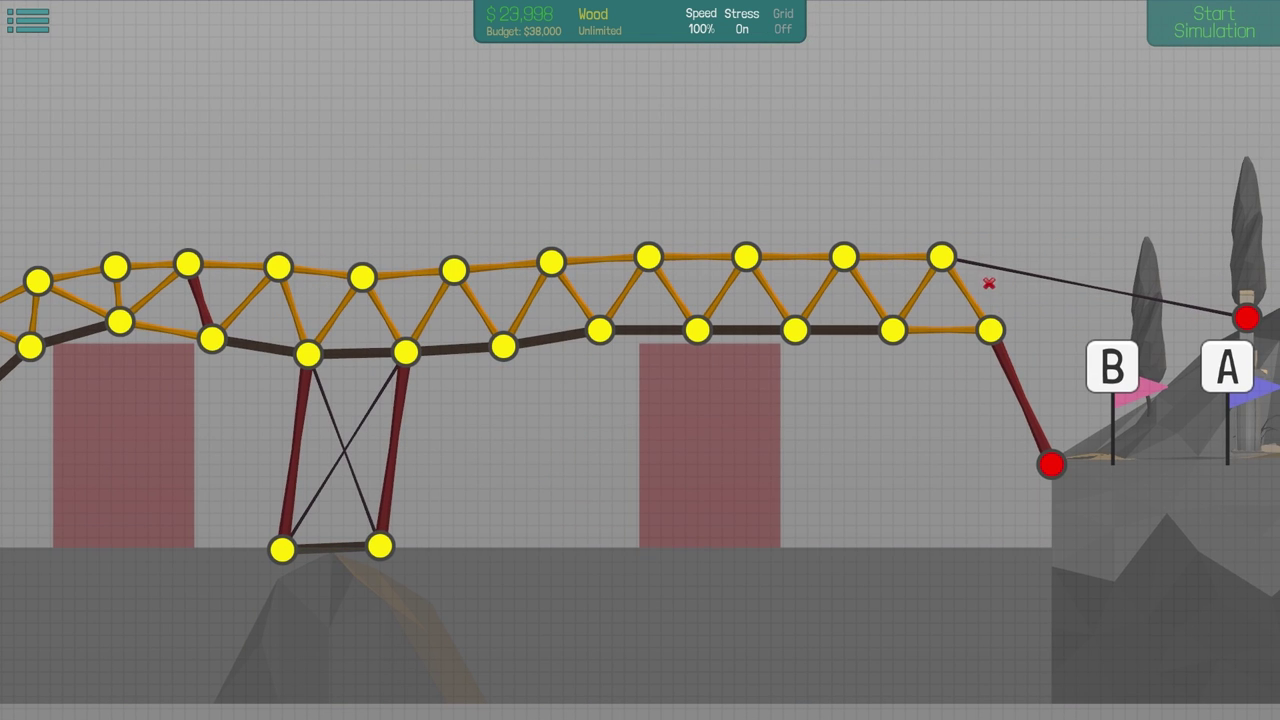
left_click(940, 330)
left_click(914, 296)
right_click(925, 370)
left_click(960, 320)
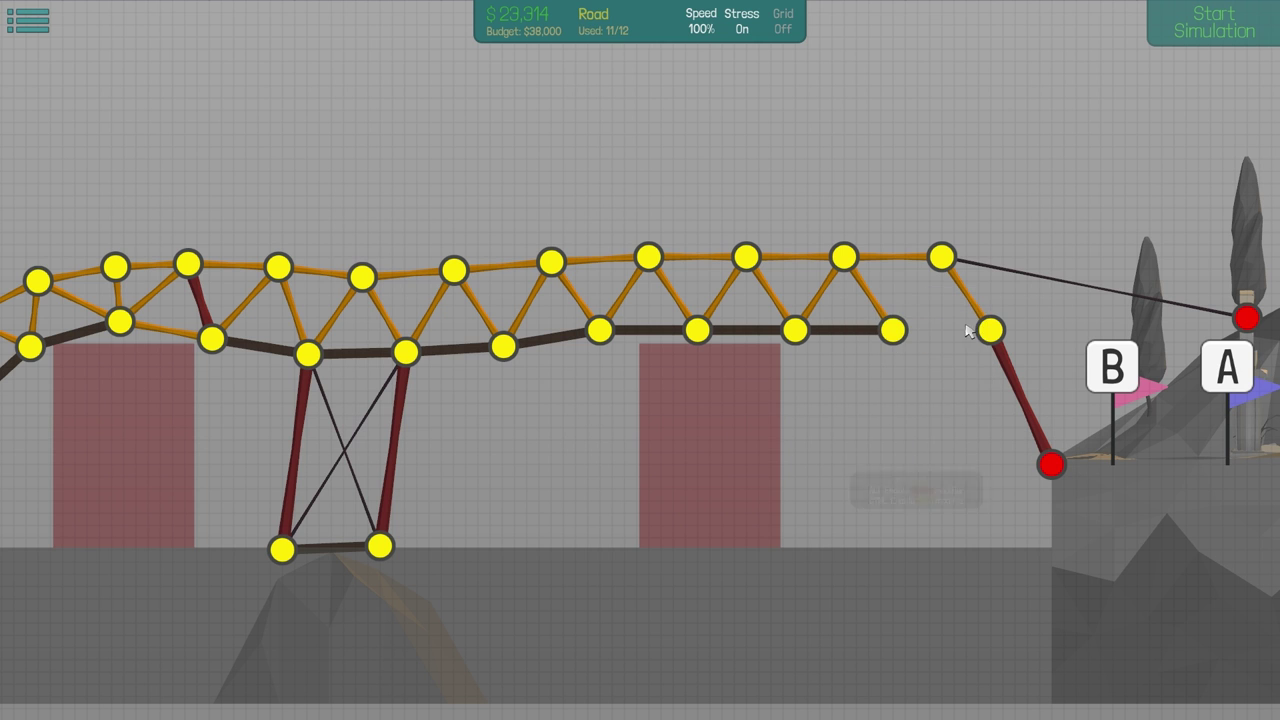
left_click(907, 340)
right_click(922, 372)
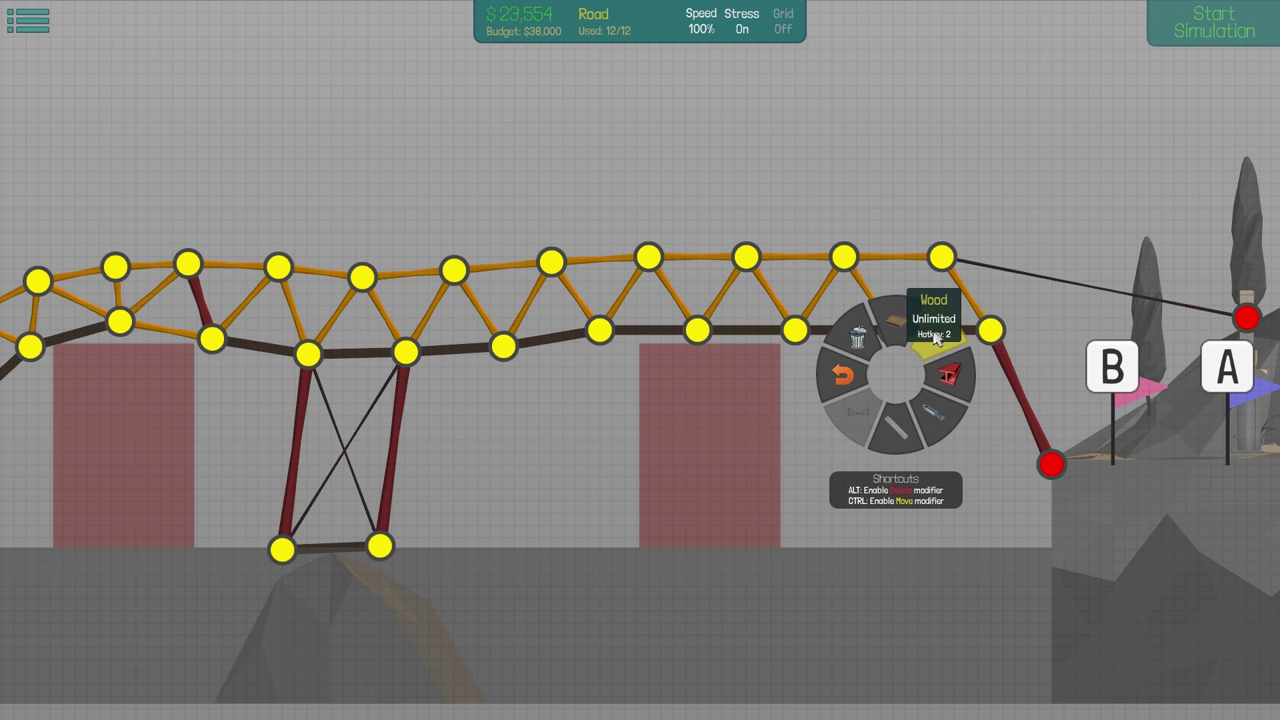
left_click(932, 300)
left_click(940, 258)
- Retest the bridge at 300% speed from a flat side view, then stop
left_click(1205, 32)
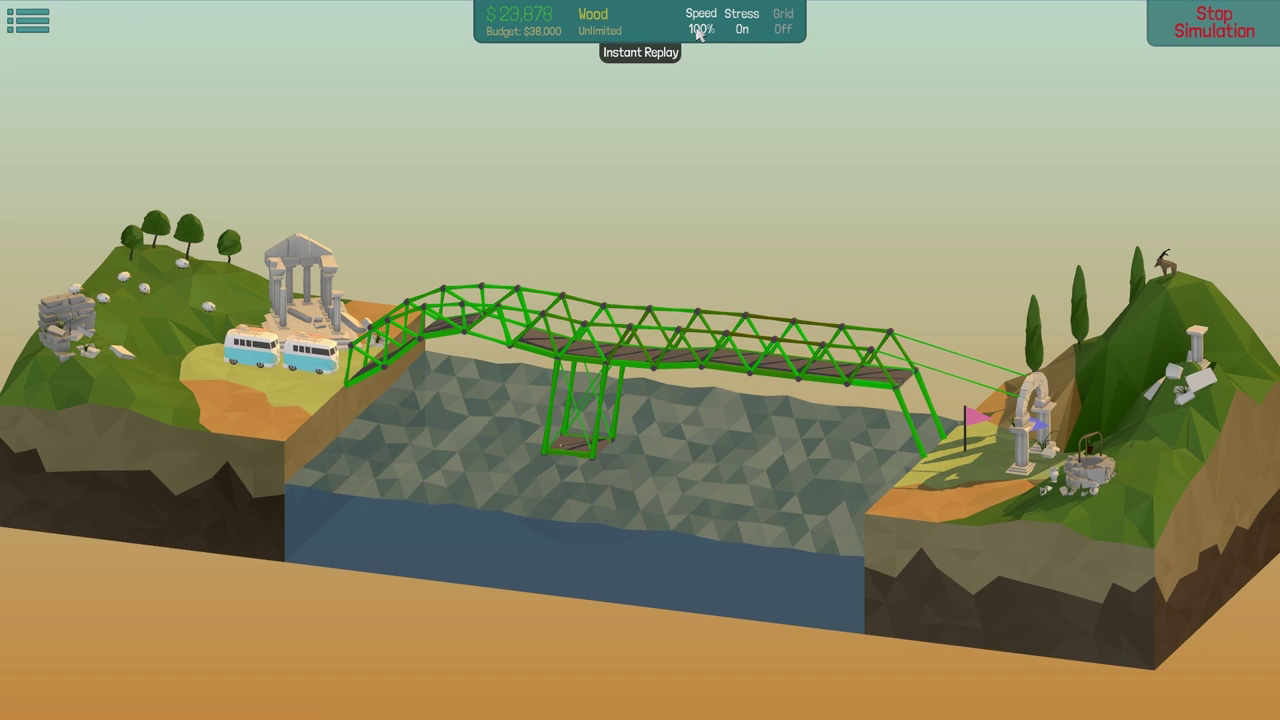
key("2")
key("3")
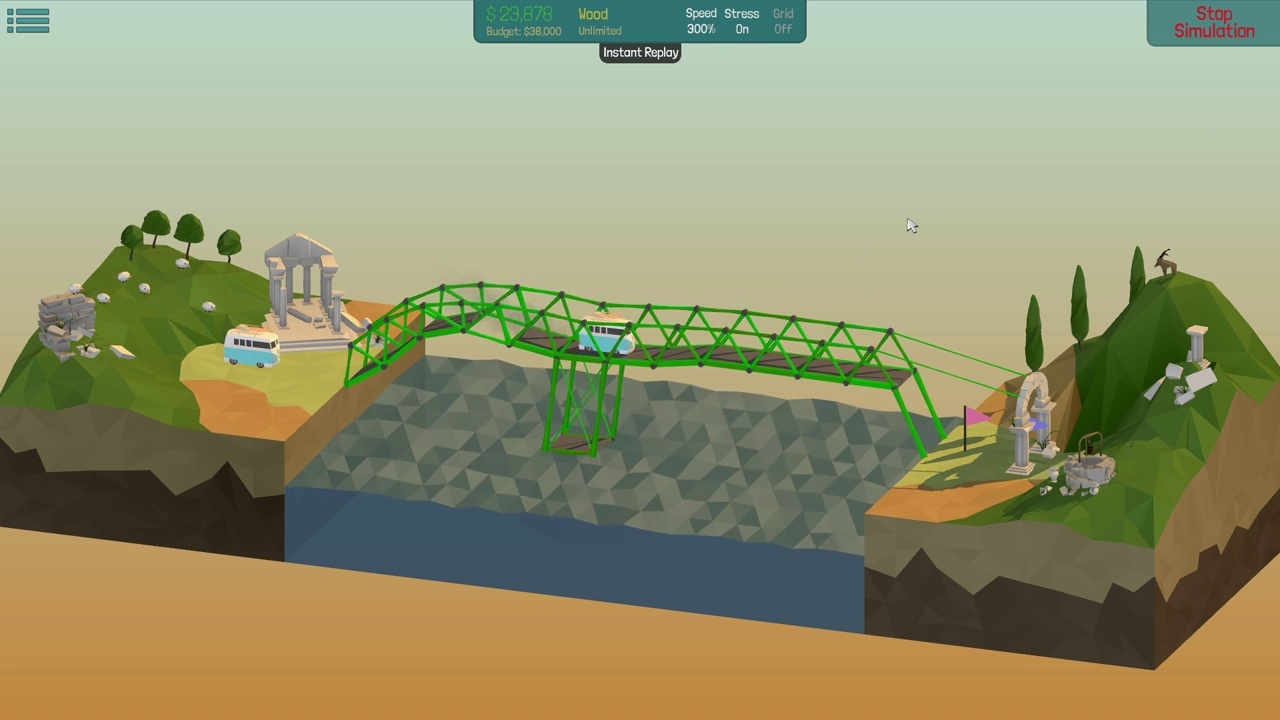
left_click_drag(868, 272, 826, 237)
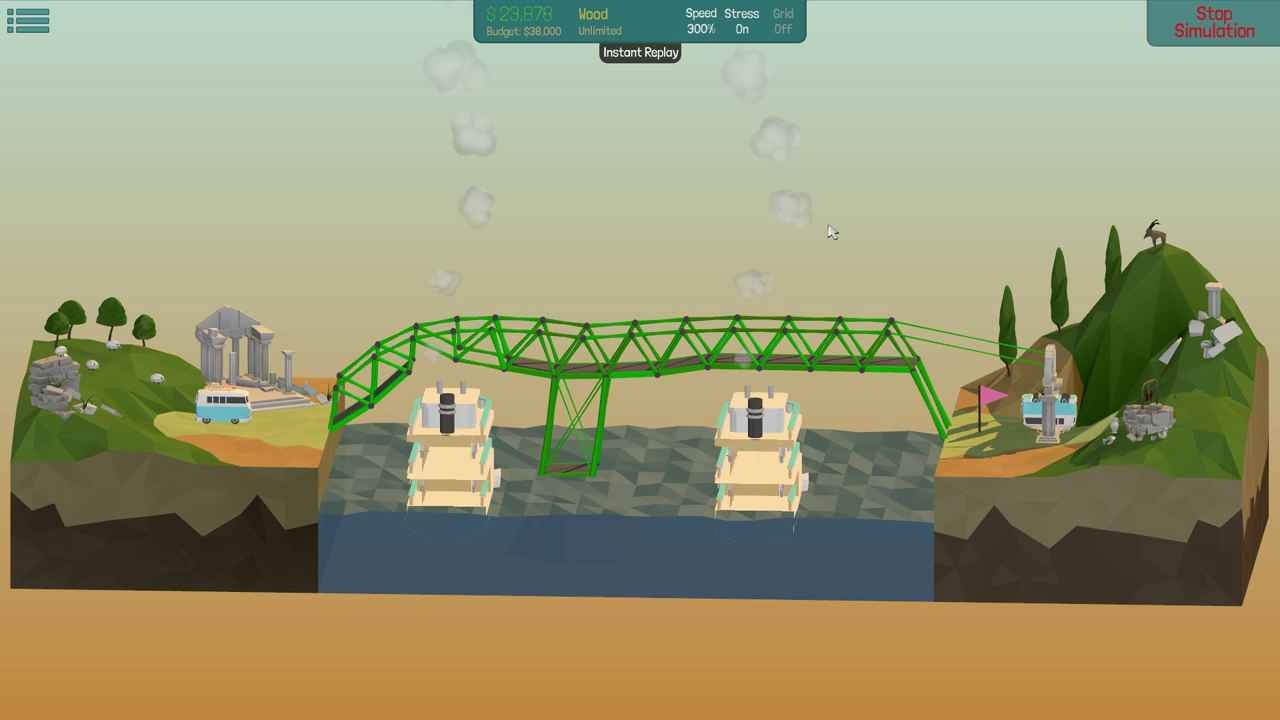
left_click(1214, 22)
scroll(759, 212, "up", 3)
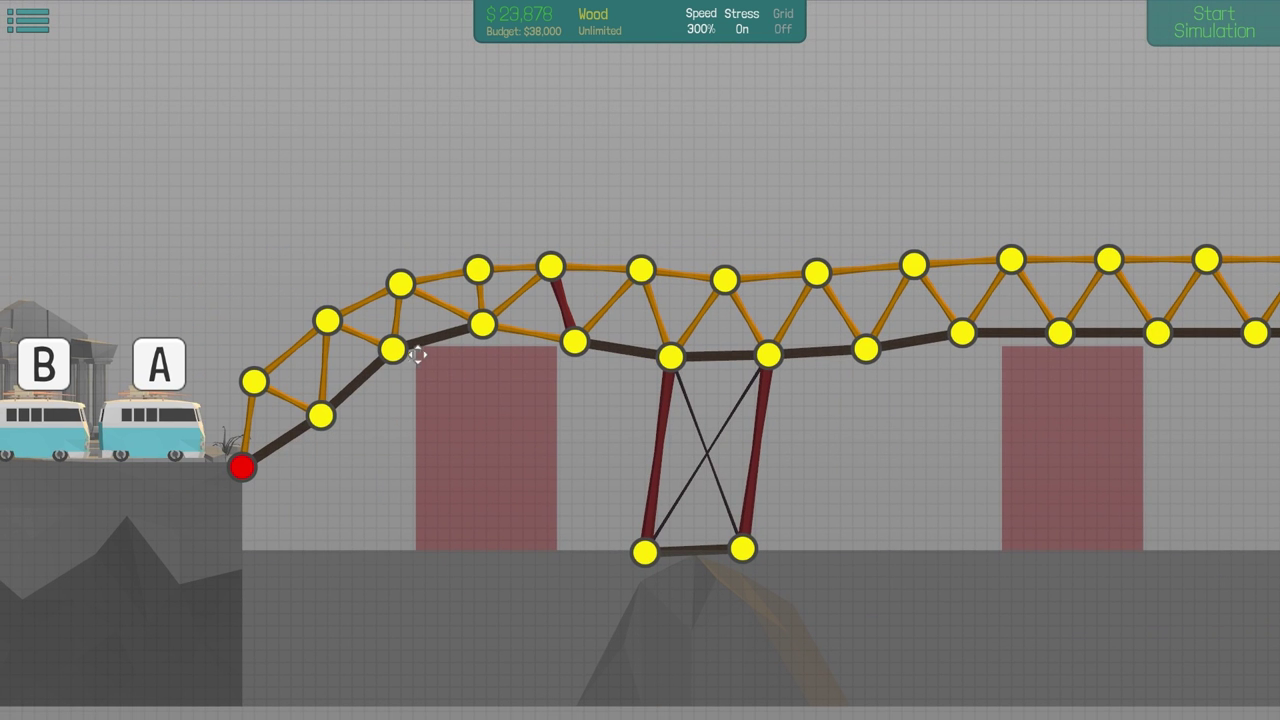
- Nudge a ramp joint upward, pass the test, and load the 18m Schoolbus Jump level
left_click_drag(393, 352, 393, 345)
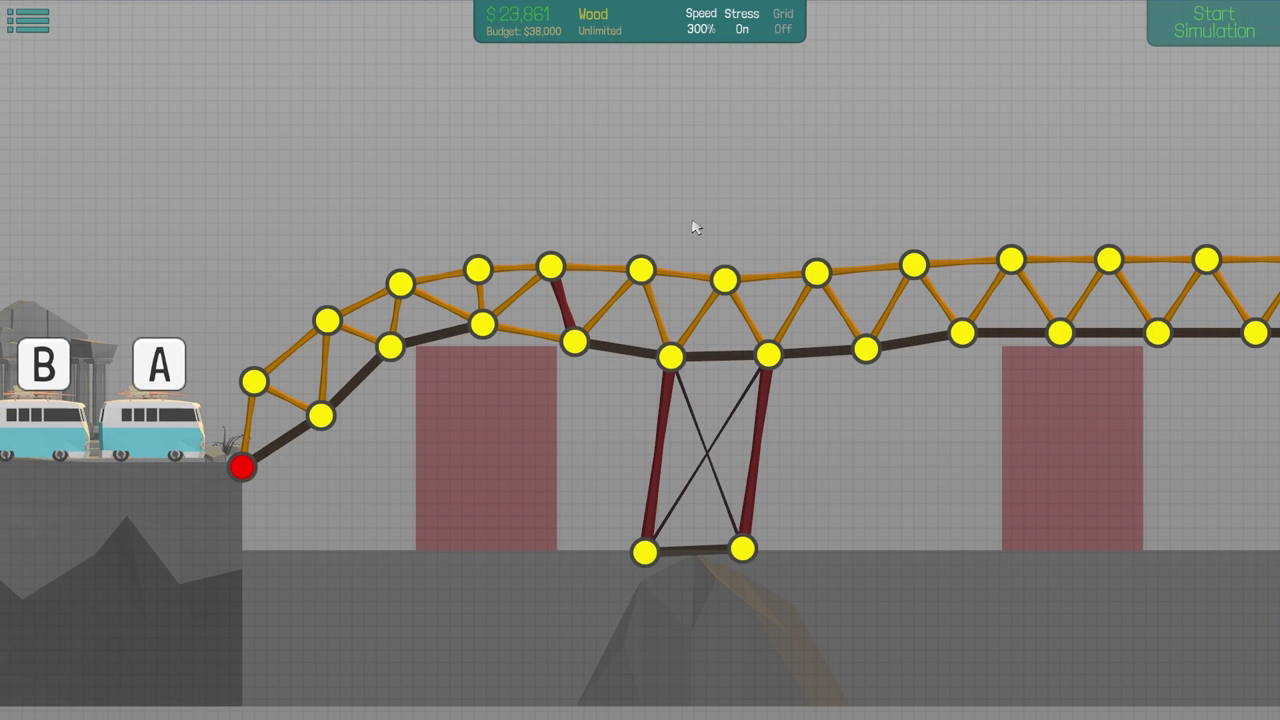
left_click(1210, 28)
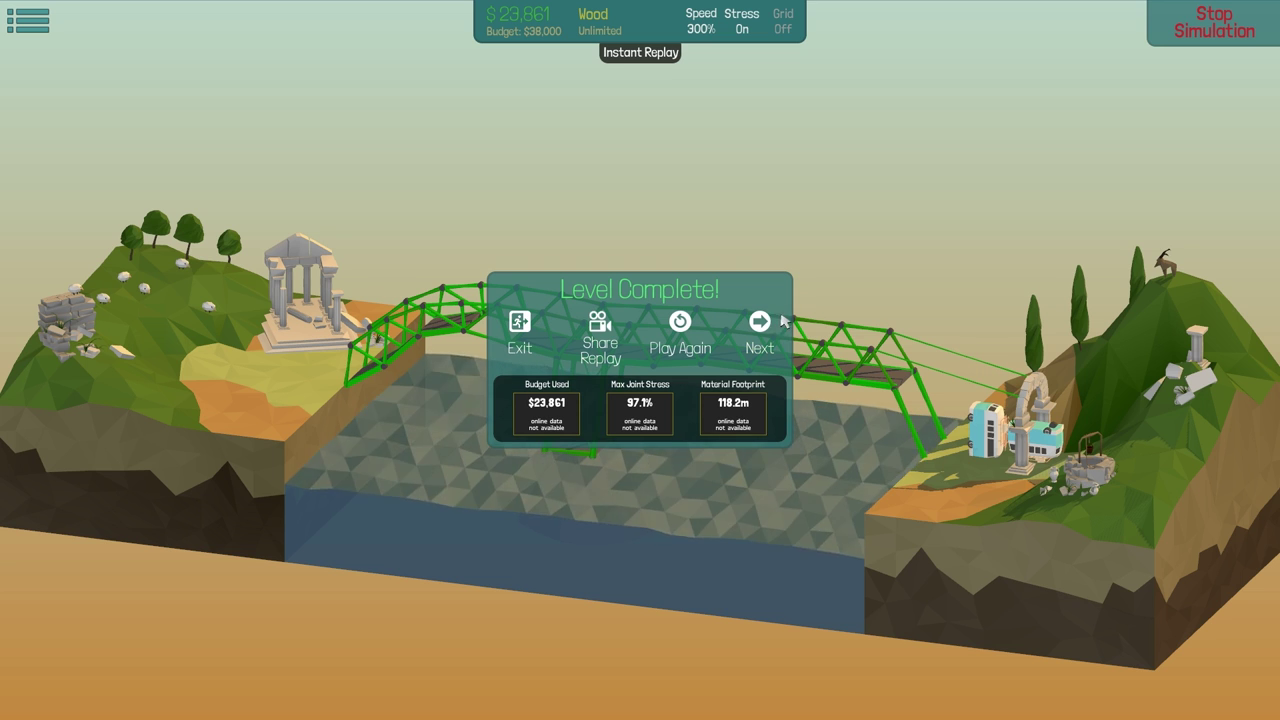
left_click(772, 330)
left_click(647, 418)
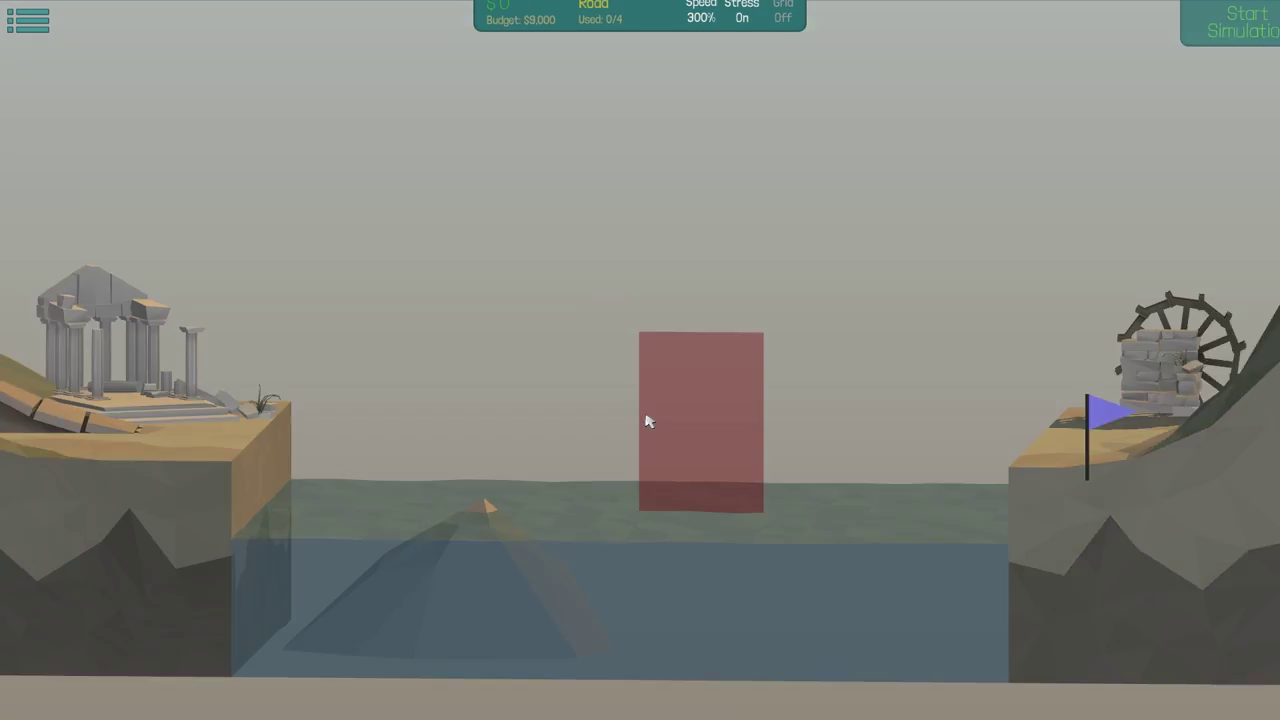
- Lay a four-section road rising rightward from the left anchor
right_click(617, 372)
left_click(632, 322)
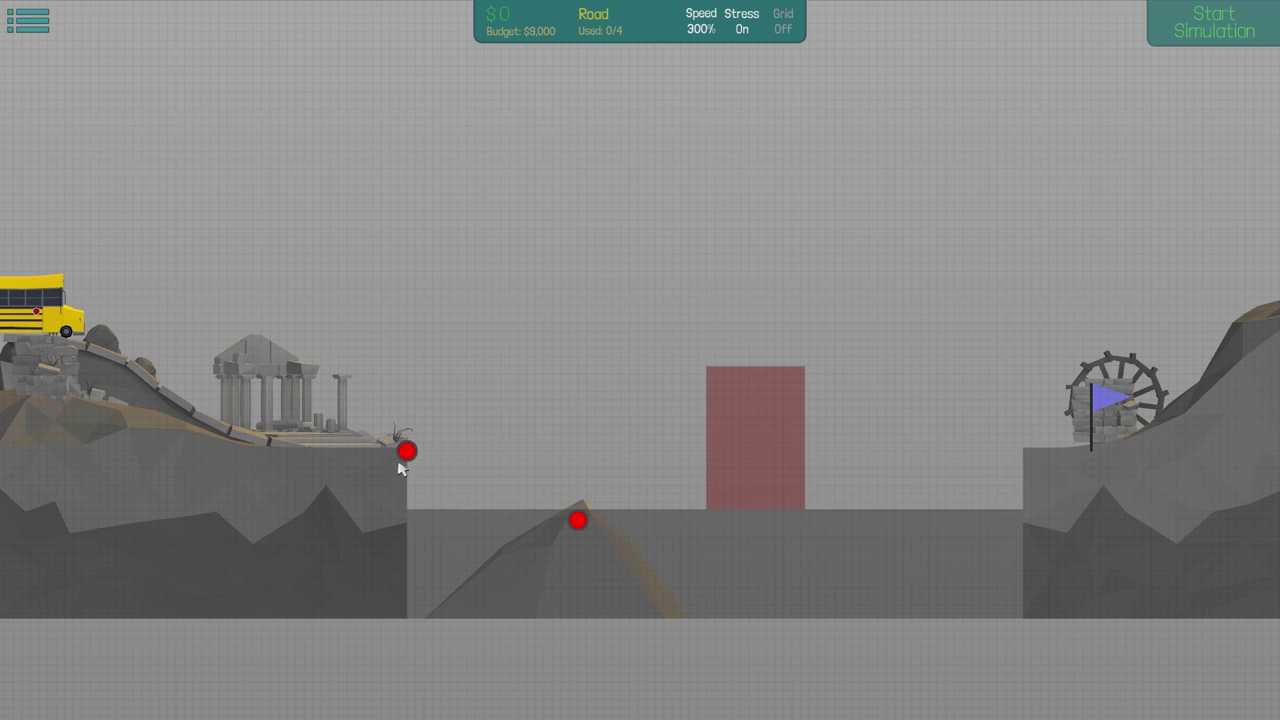
left_click(595, 415)
left_click(630, 390)
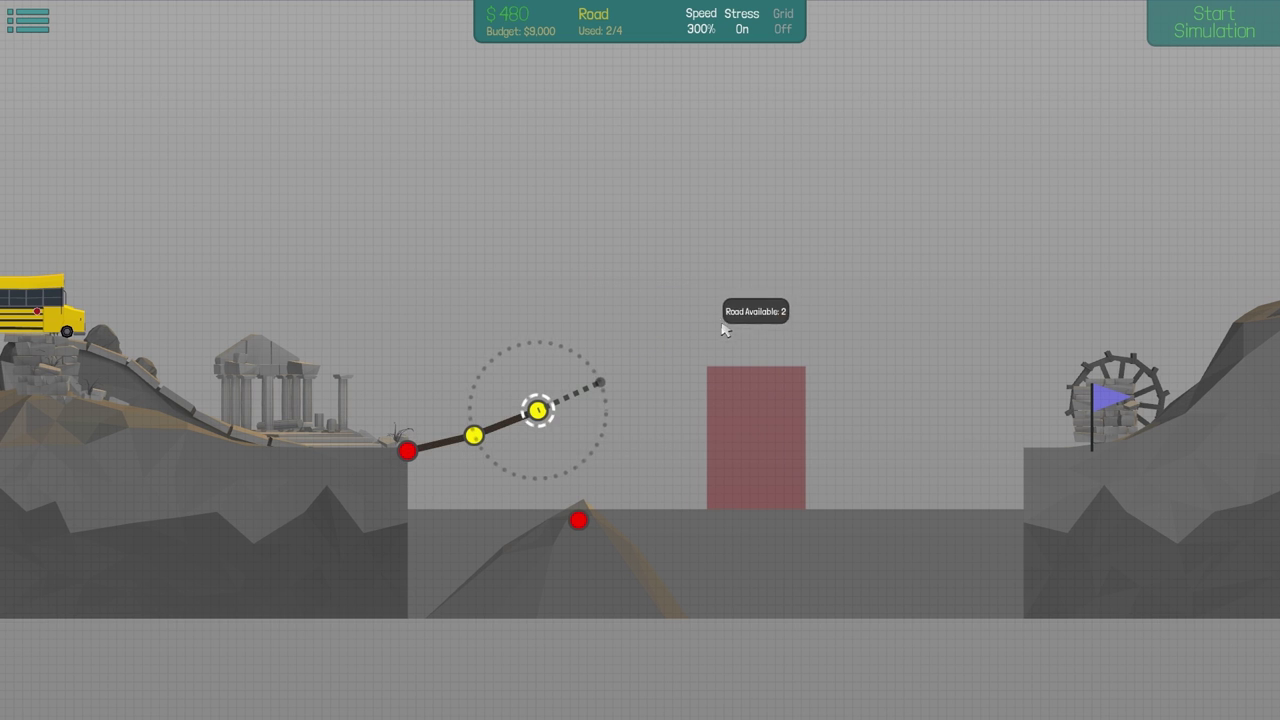
left_click(735, 310)
left_click(775, 255)
- Brace the road with two steel supports down to the rock anchor
right_click(777, 234)
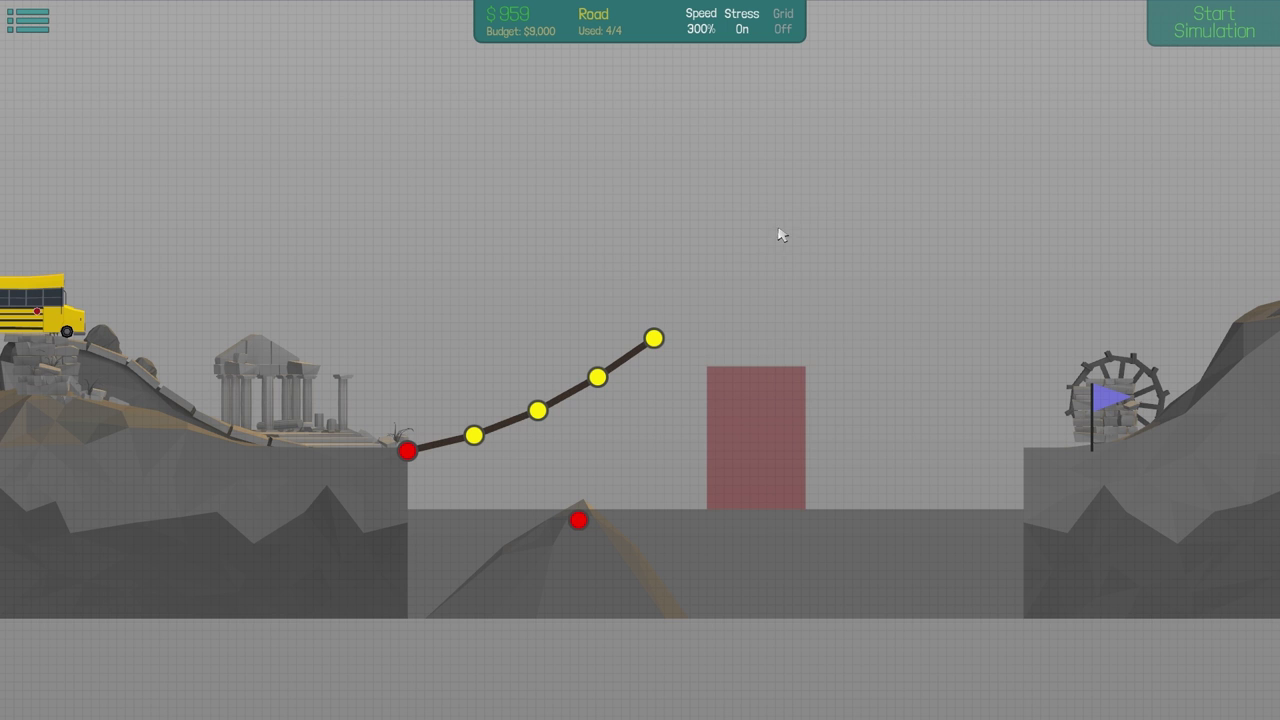
left_click(823, 206)
left_click(596, 376)
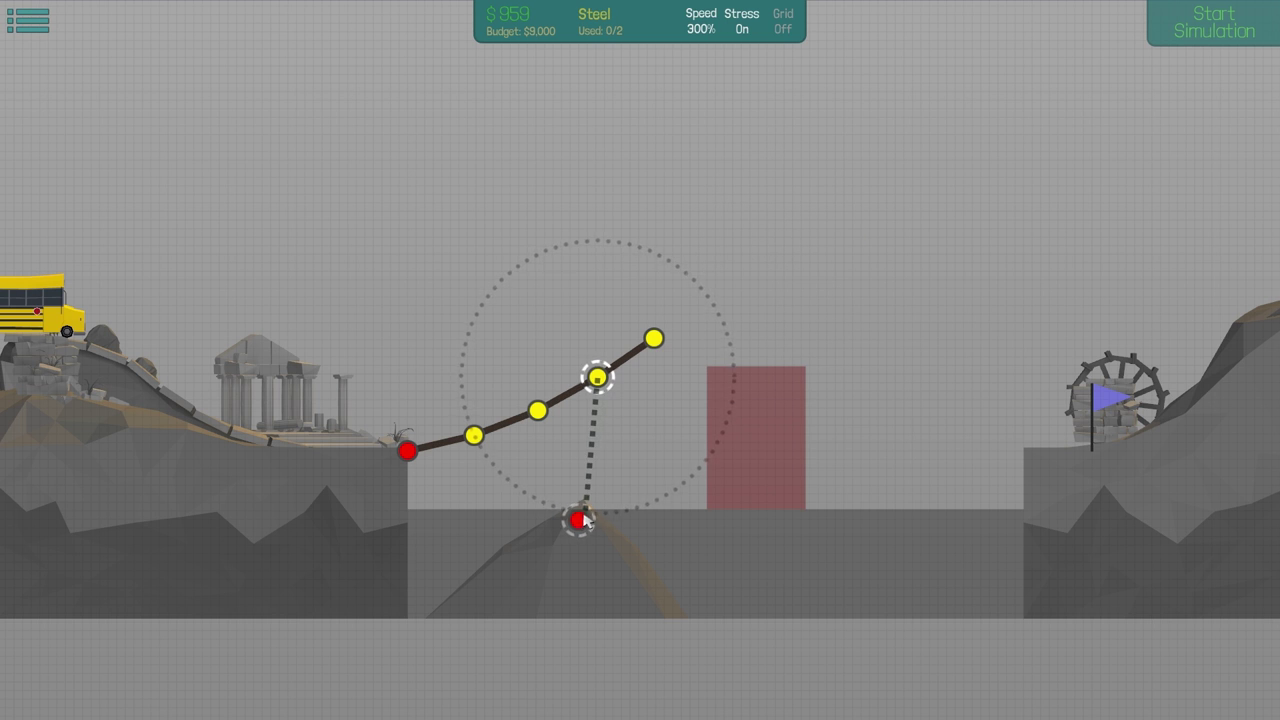
left_click(578, 520)
left_click(537, 410)
left_click(578, 520)
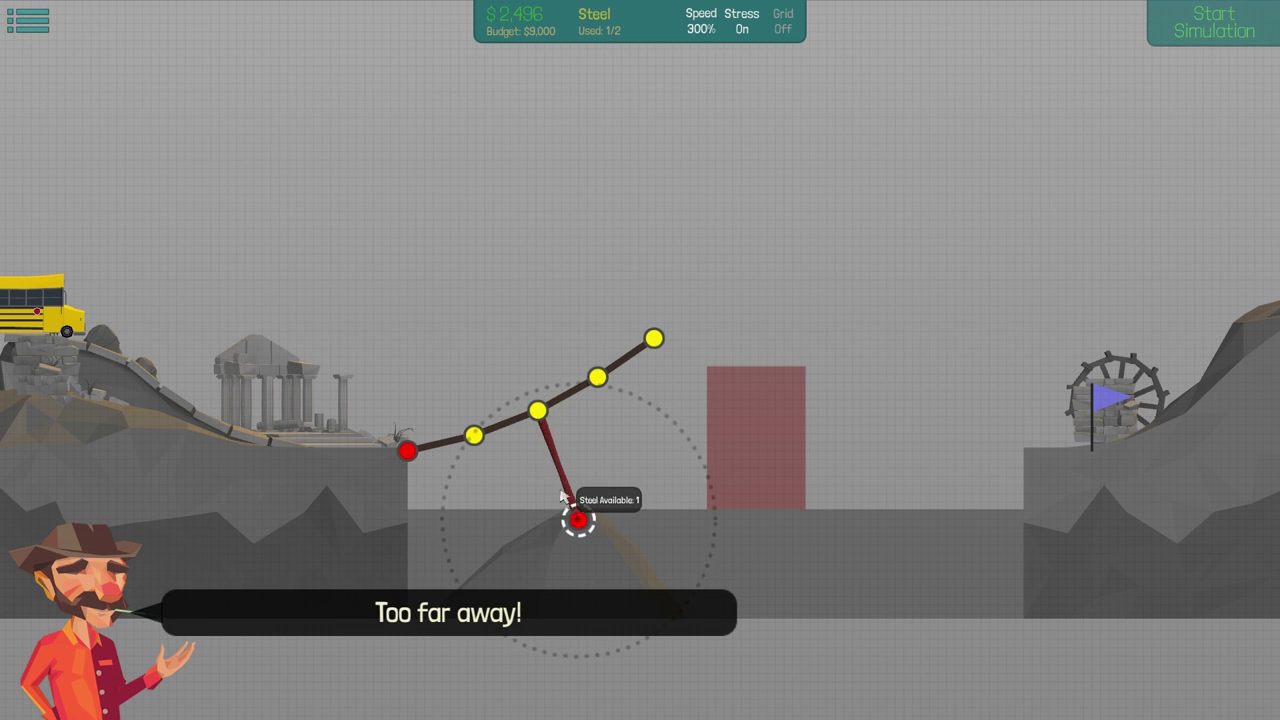
left_click(472, 435)
left_click(578, 520)
- Add wood truss triangles above the first road sections
right_click(660, 400)
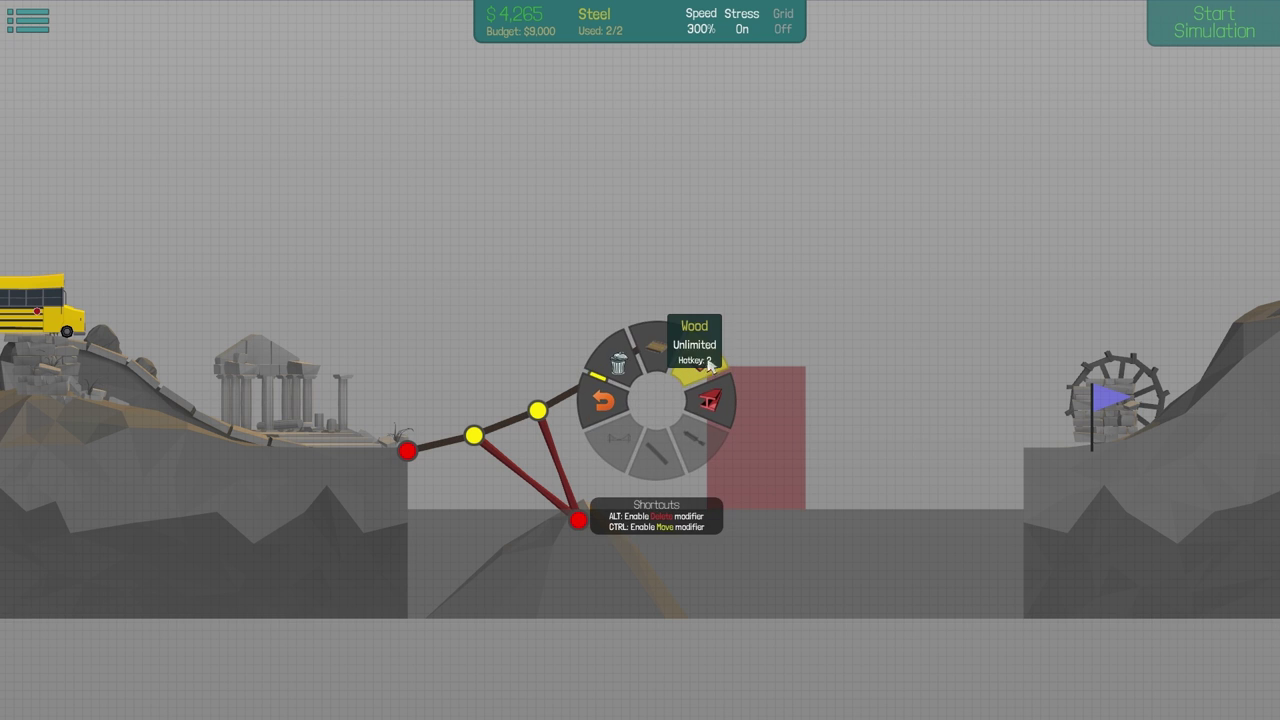
left_click(695, 358)
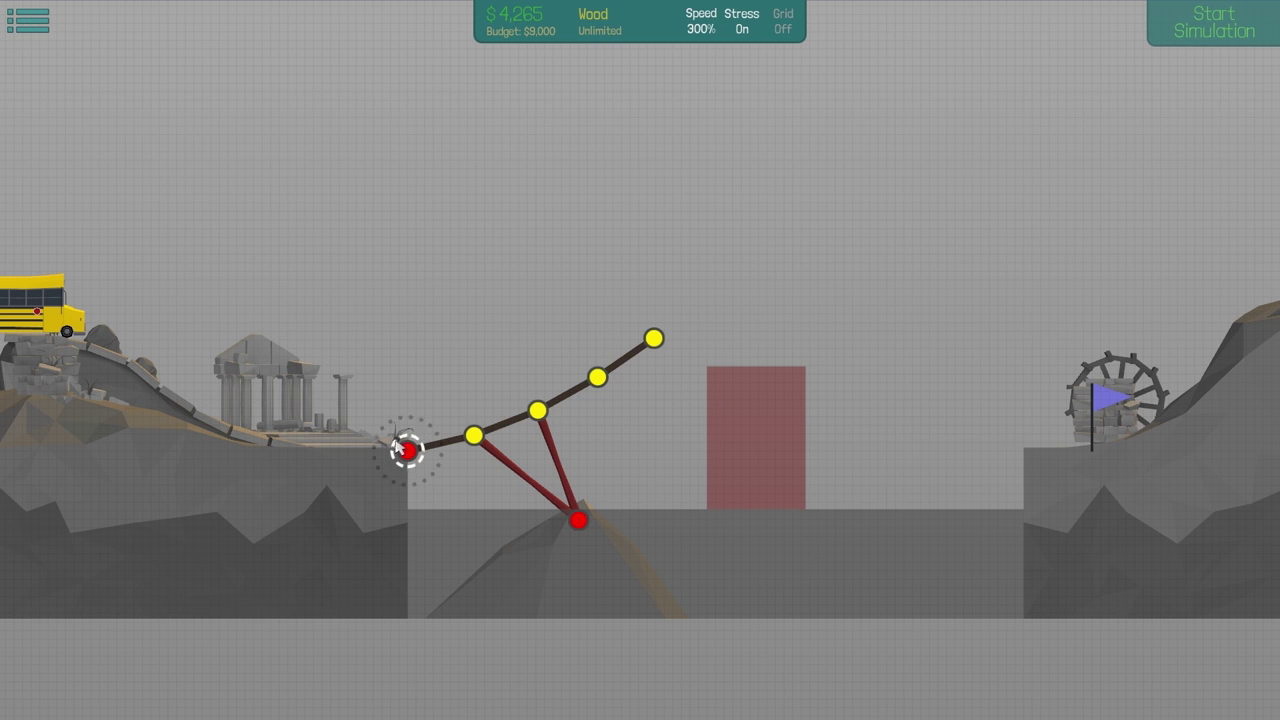
left_click(433, 387)
left_click(472, 435)
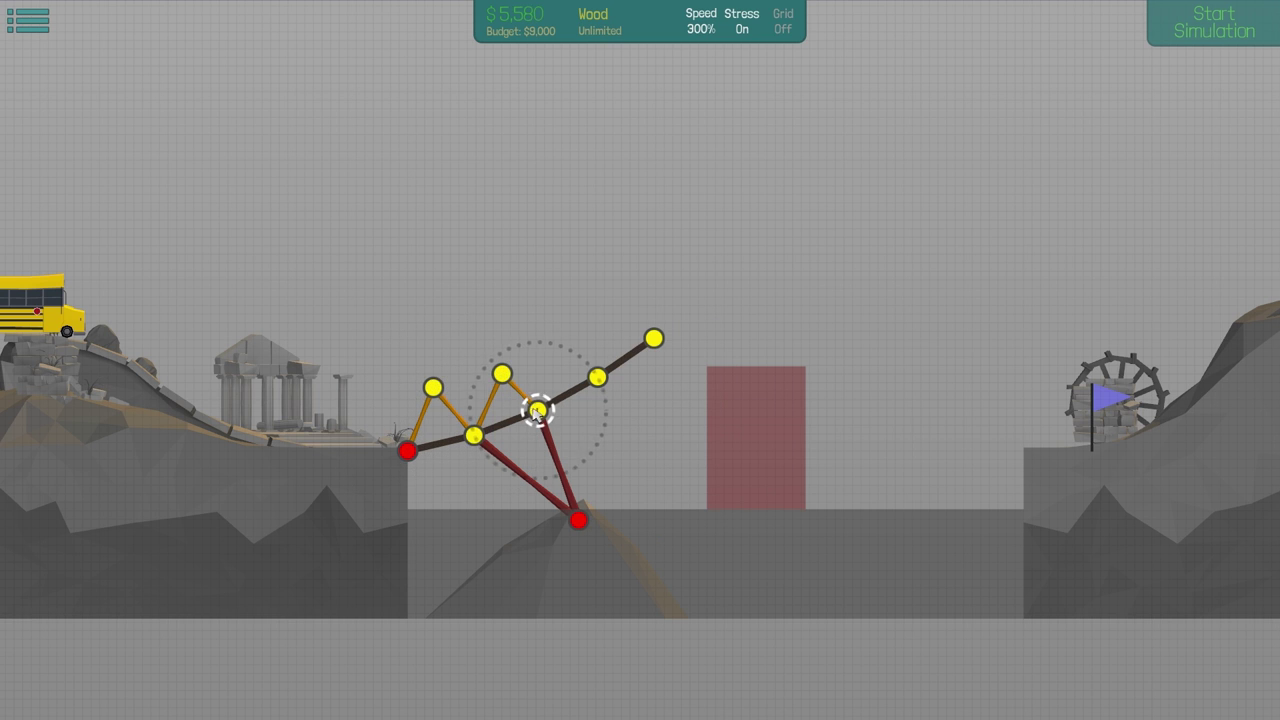
left_click(551, 352)
left_click(596, 377)
left_click(653, 338)
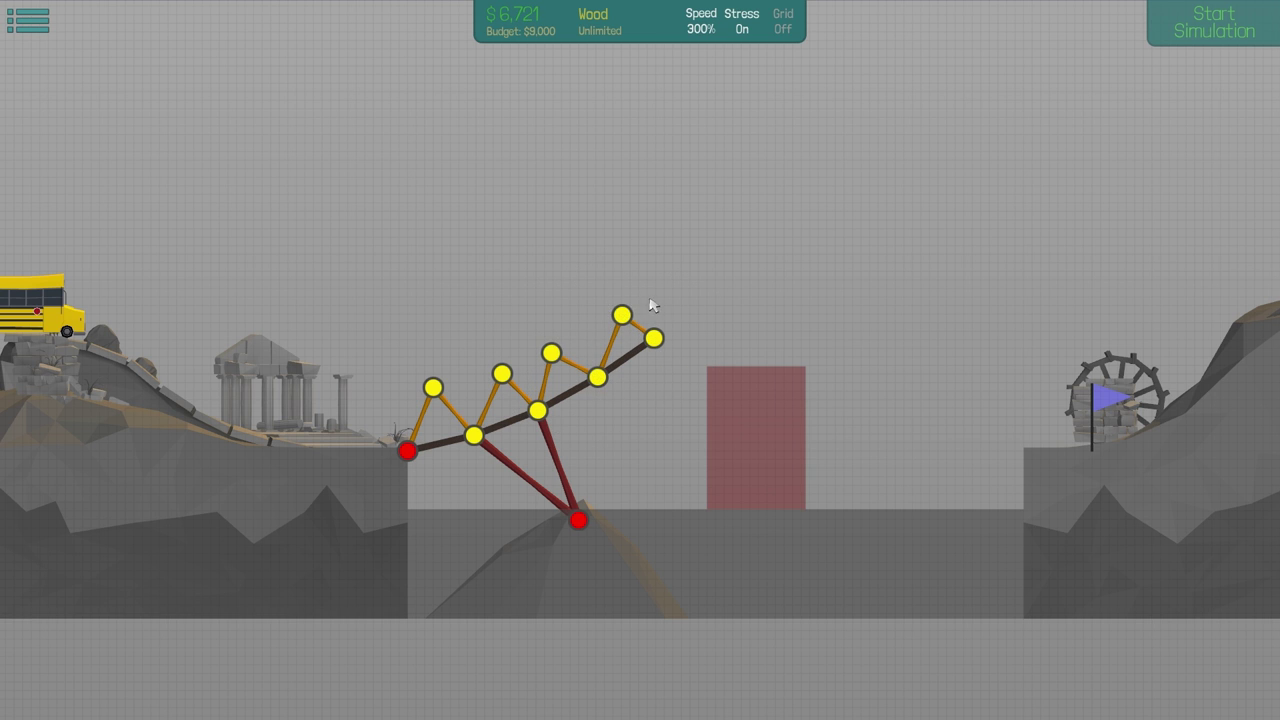
left_click(653, 338)
- Try a steel member, link the truss peaks with wood, and start the bus test
right_click(610, 320)
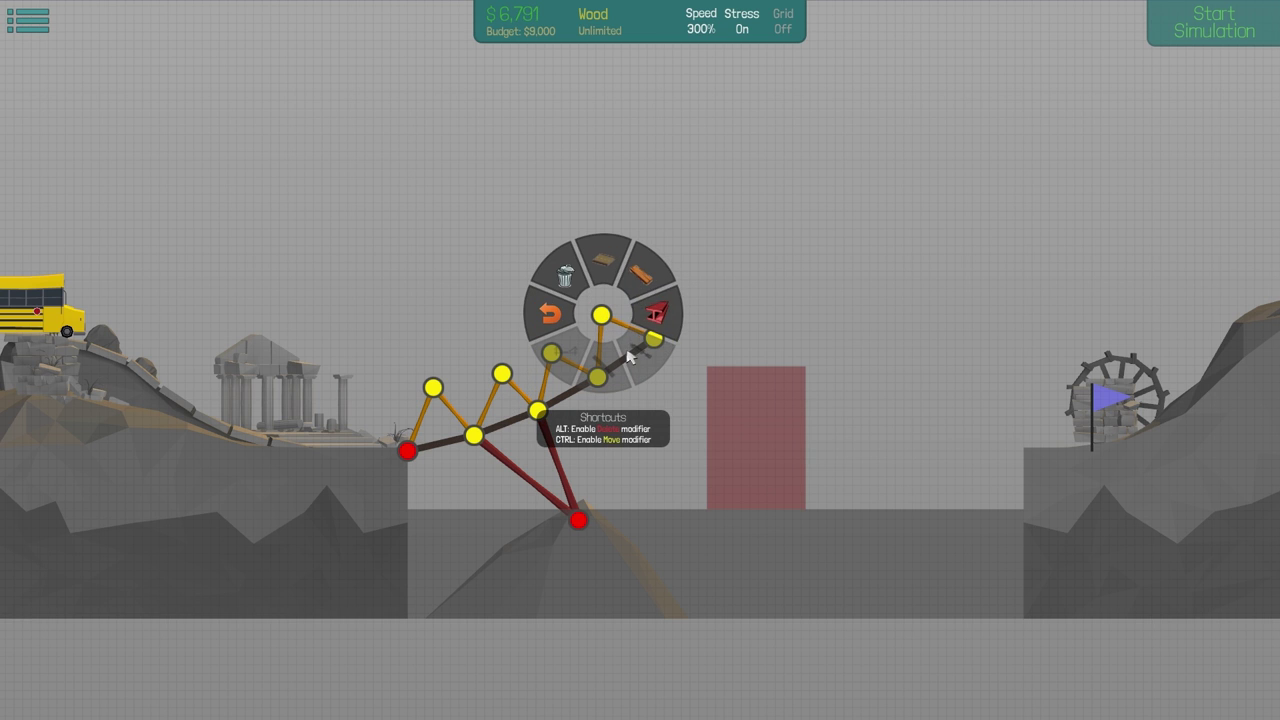
left_click(650, 312)
left_click(551, 352)
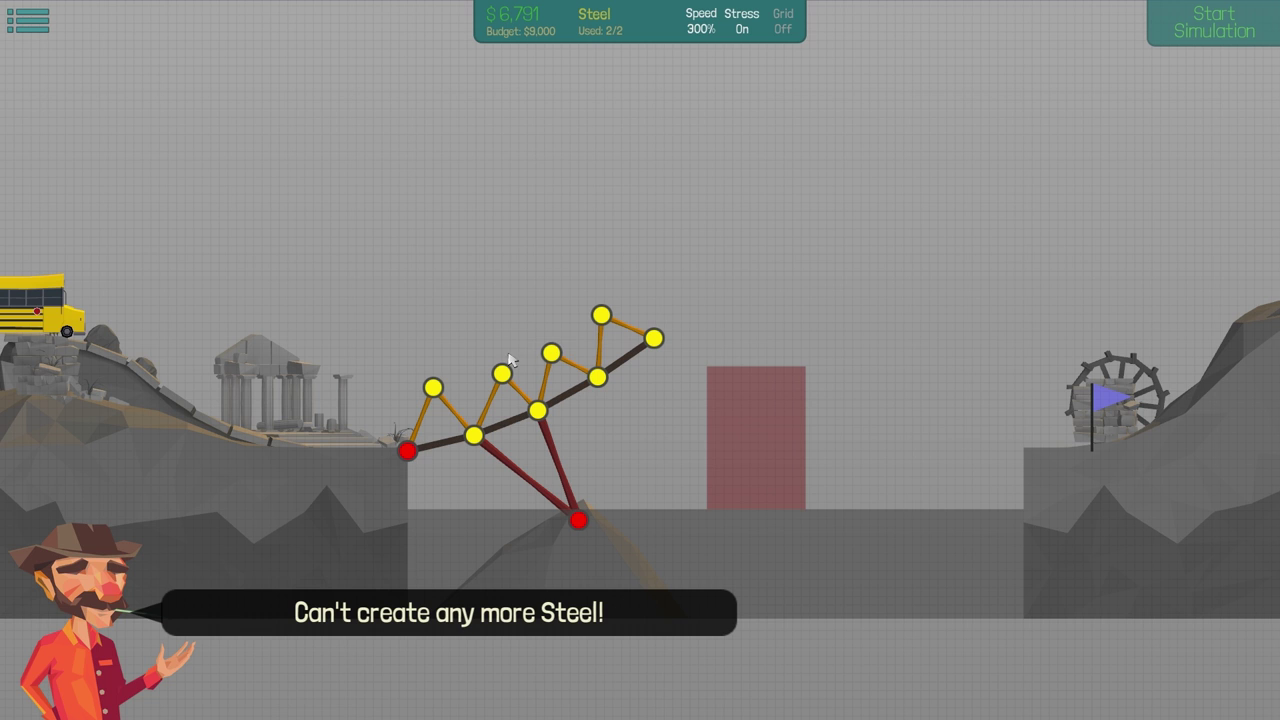
right_click(598, 322)
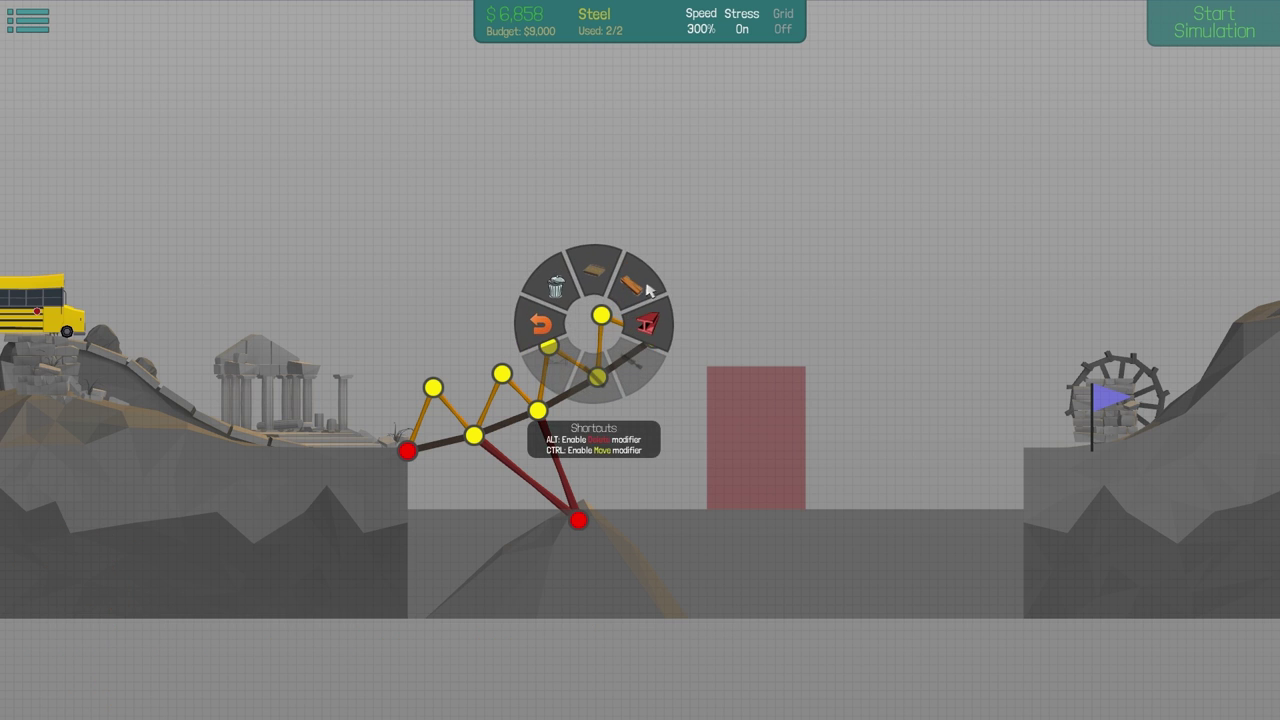
left_click(633, 295)
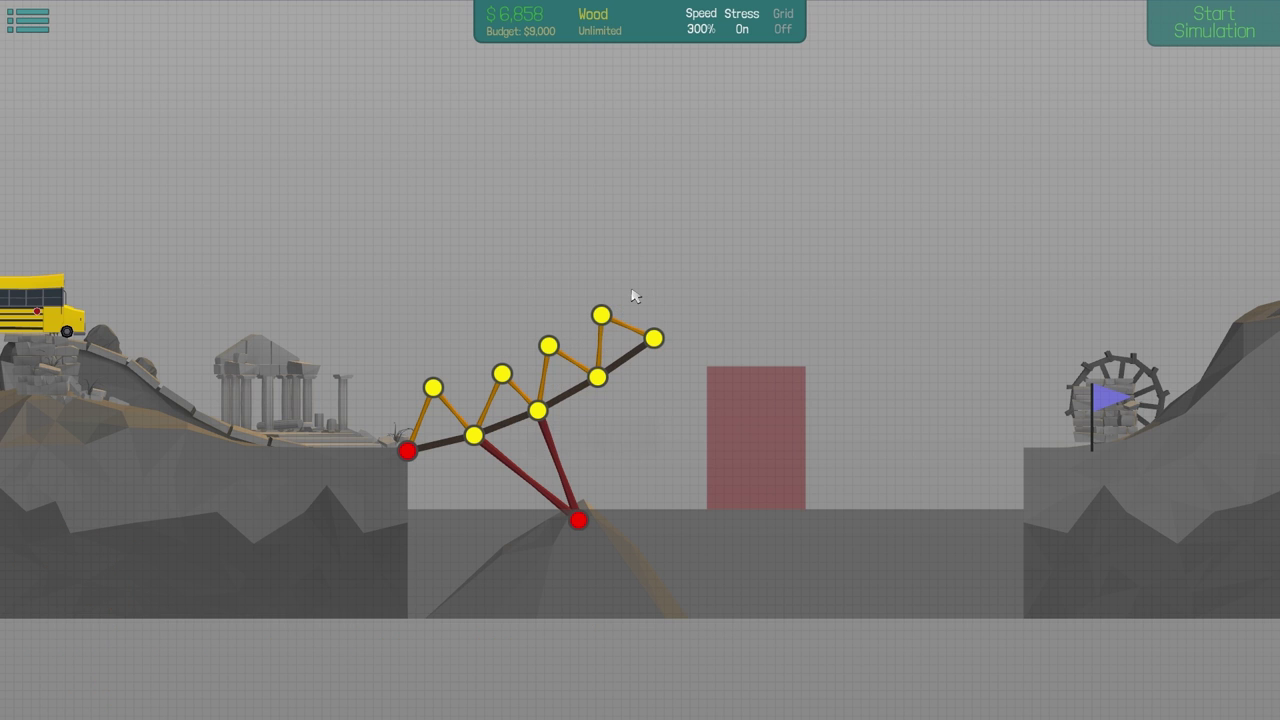
left_click(501, 375)
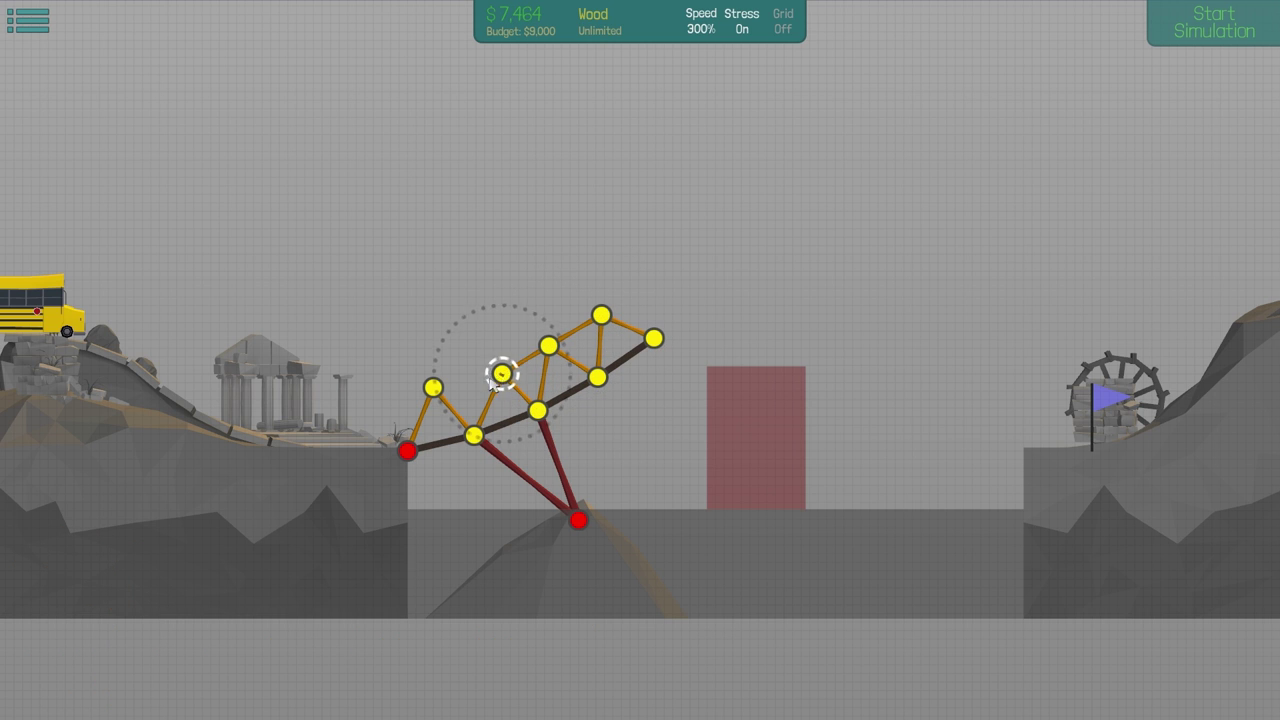
left_click(432, 386)
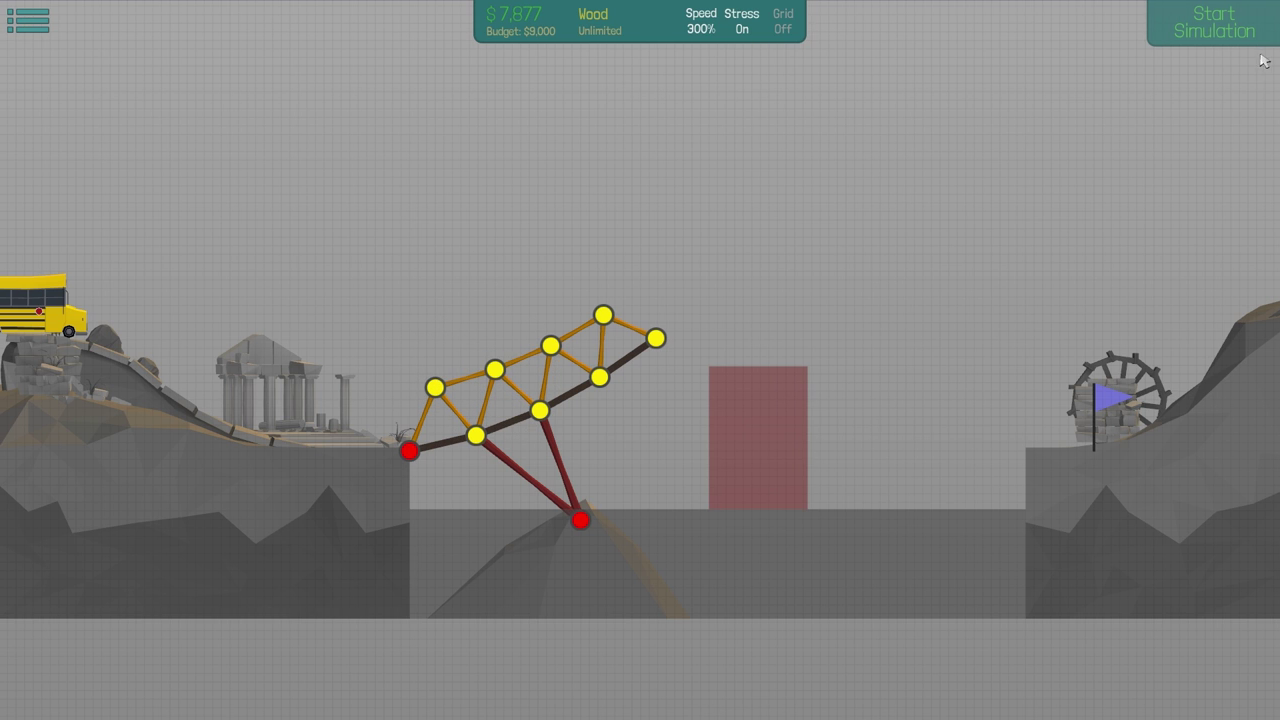
left_click(1214, 30)
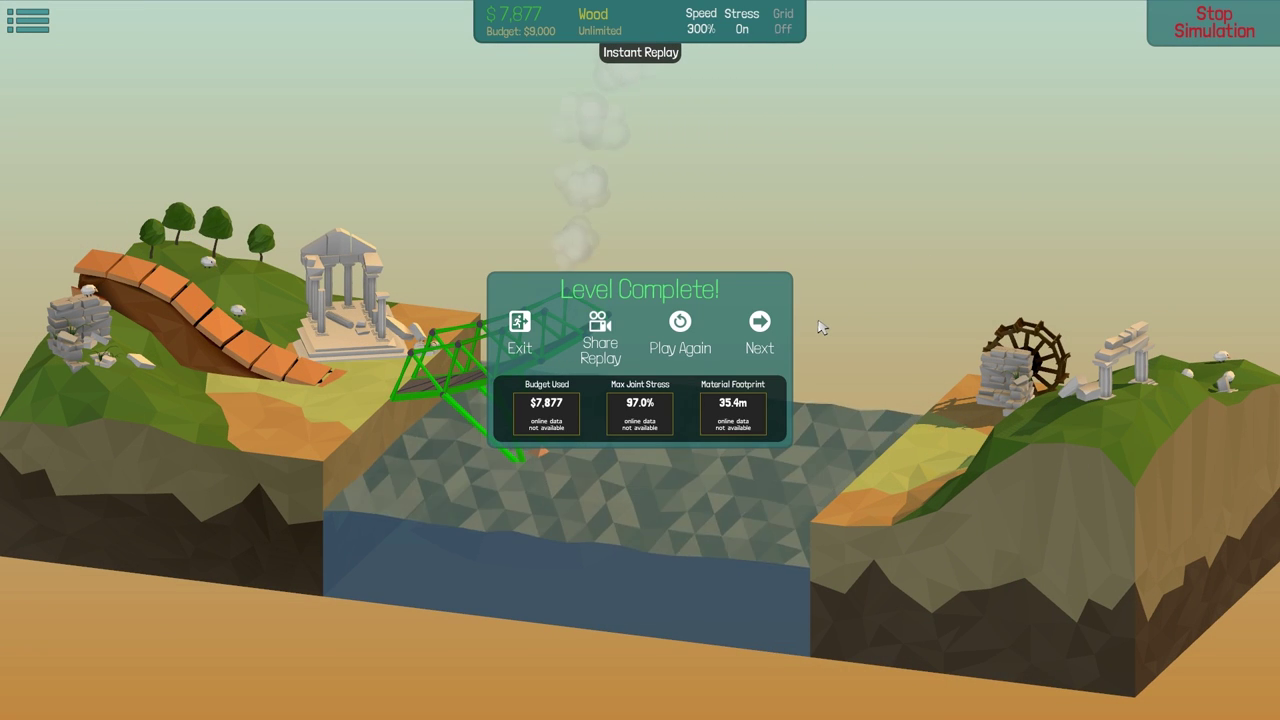
- Continue past Level Complete and start building the van-and-car level
left_click(759, 340)
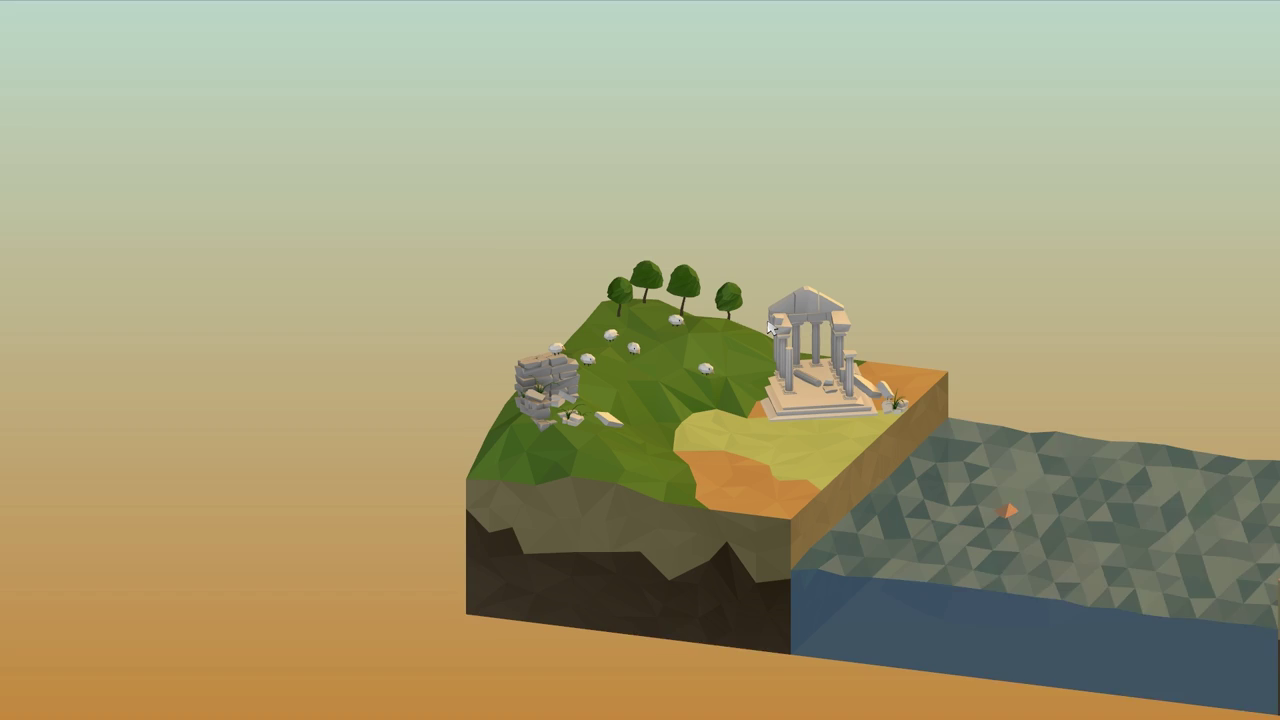
left_click(633, 414)
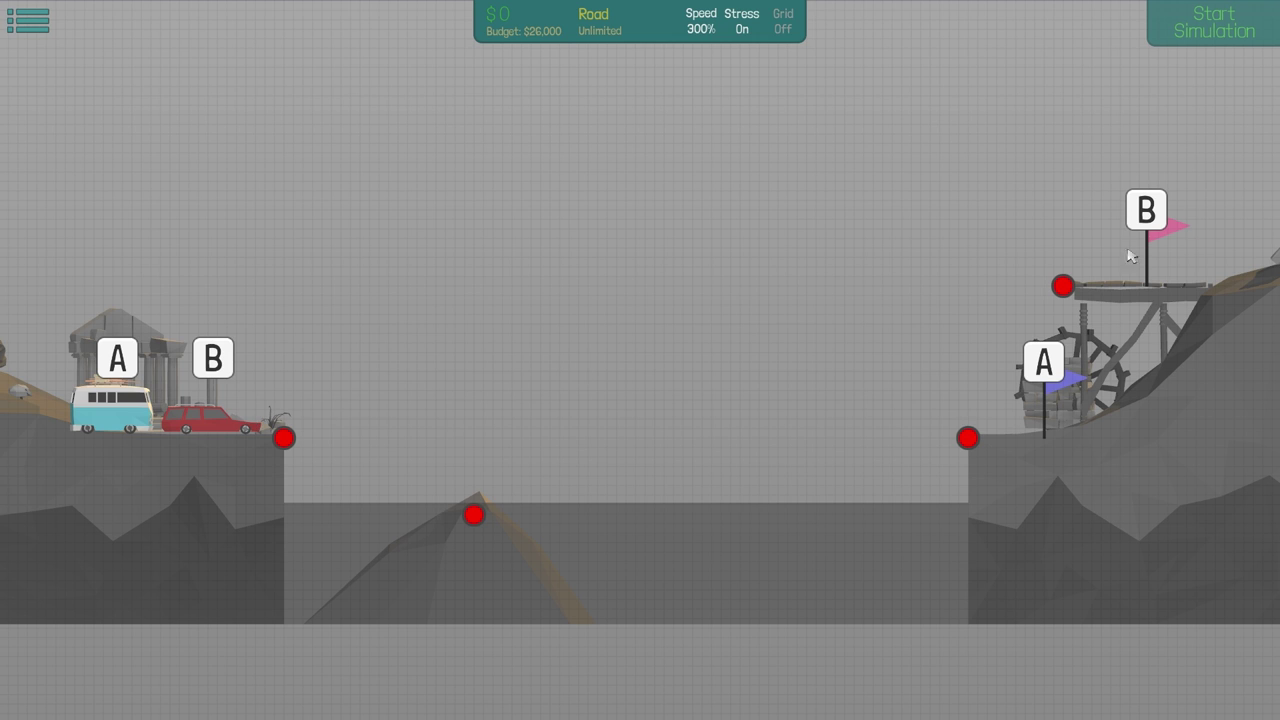
- Lay a level road deck from the left bank anchor across to the right bank
right_click(1013, 401)
left_click(967, 438)
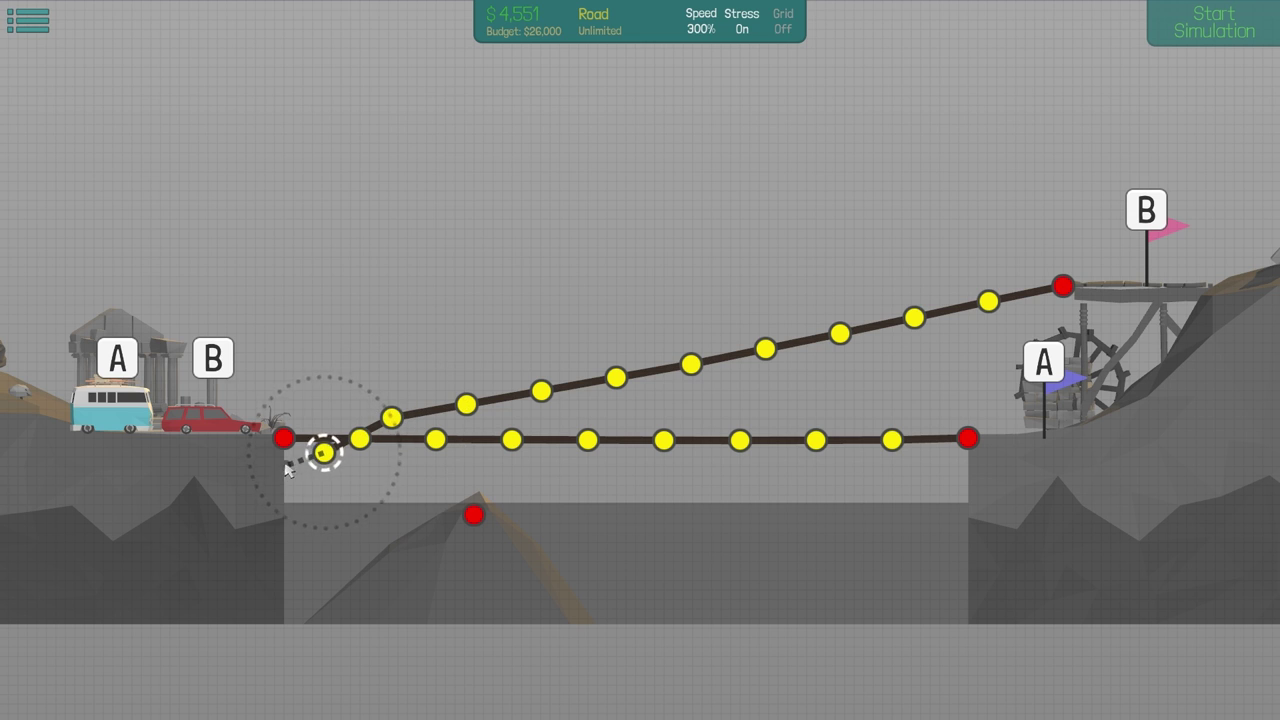
left_click_drag(474, 362, 501, 338)
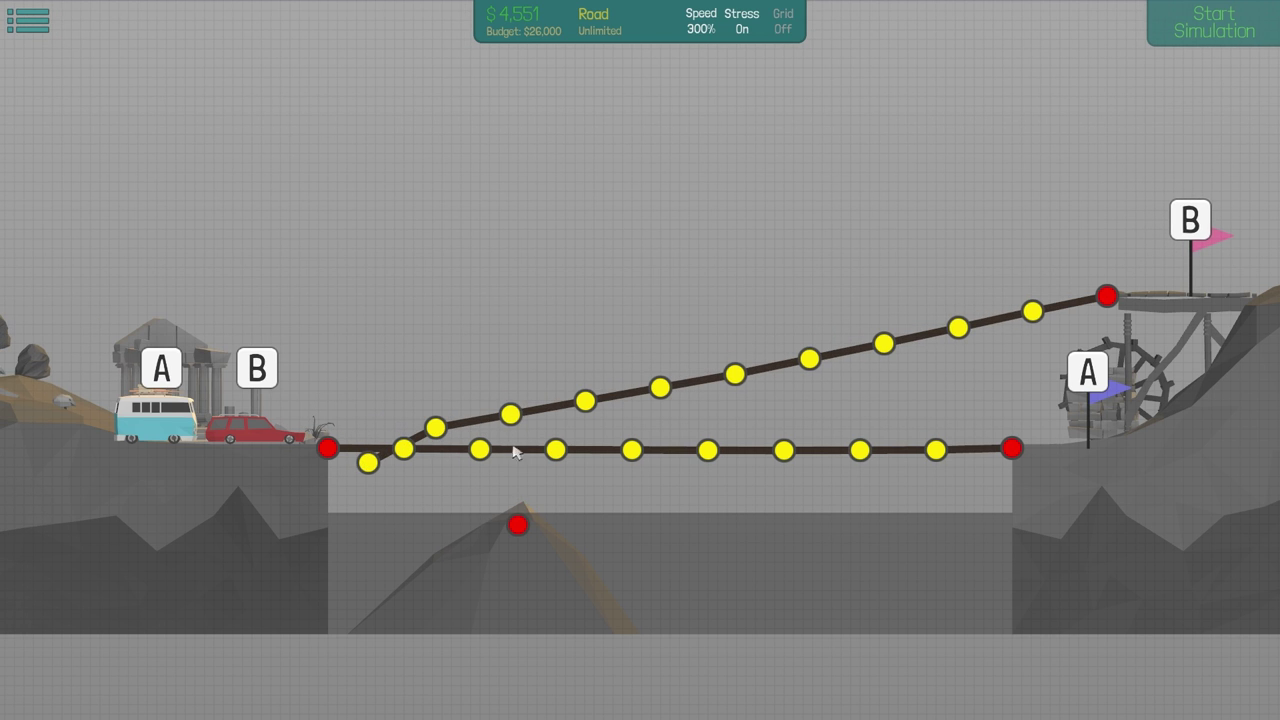
- Box-select the rising road to B for removal
right_click(546, 432)
left_click(560, 385)
right_click(555, 400)
left_click(600, 355)
left_click_drag(1052, 261, 432, 430)
- Delete the rising road and prop the deck with two wood supports from the rock anchor
key("Delete")
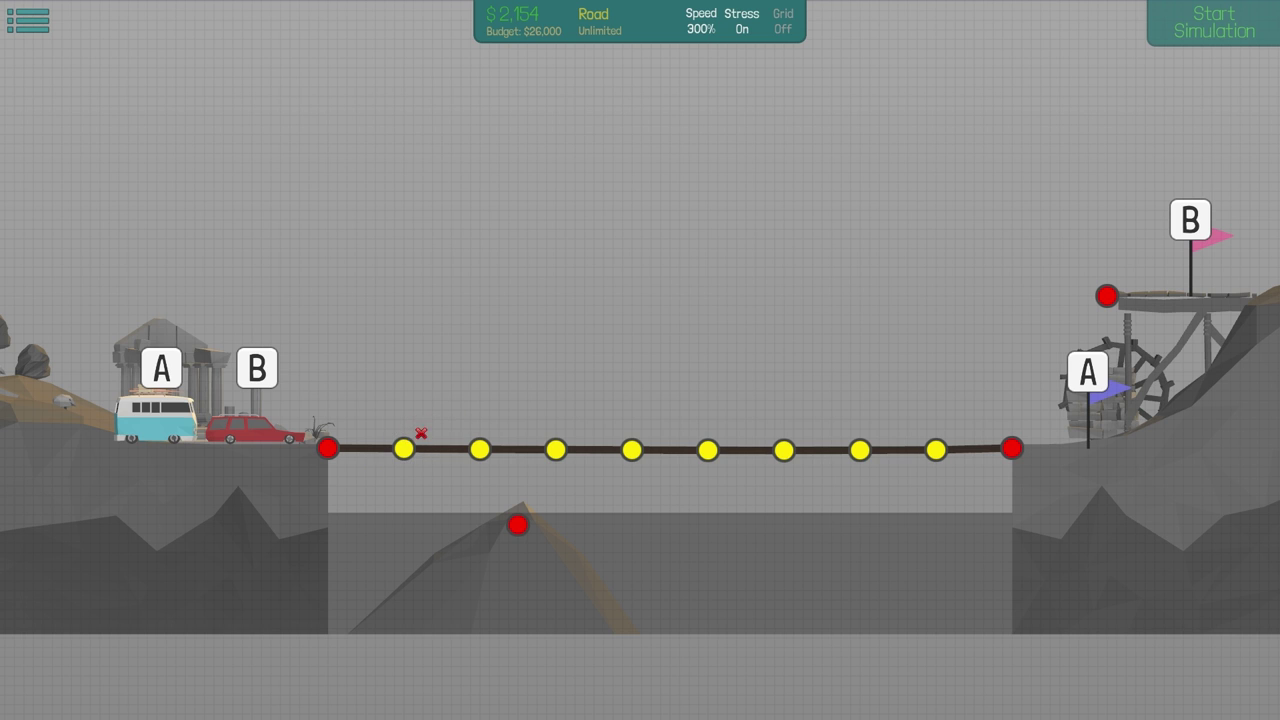
right_click(428, 465)
left_click(468, 413)
left_click(518, 523)
left_click(558, 452)
right_click(558, 452)
left_click(558, 452)
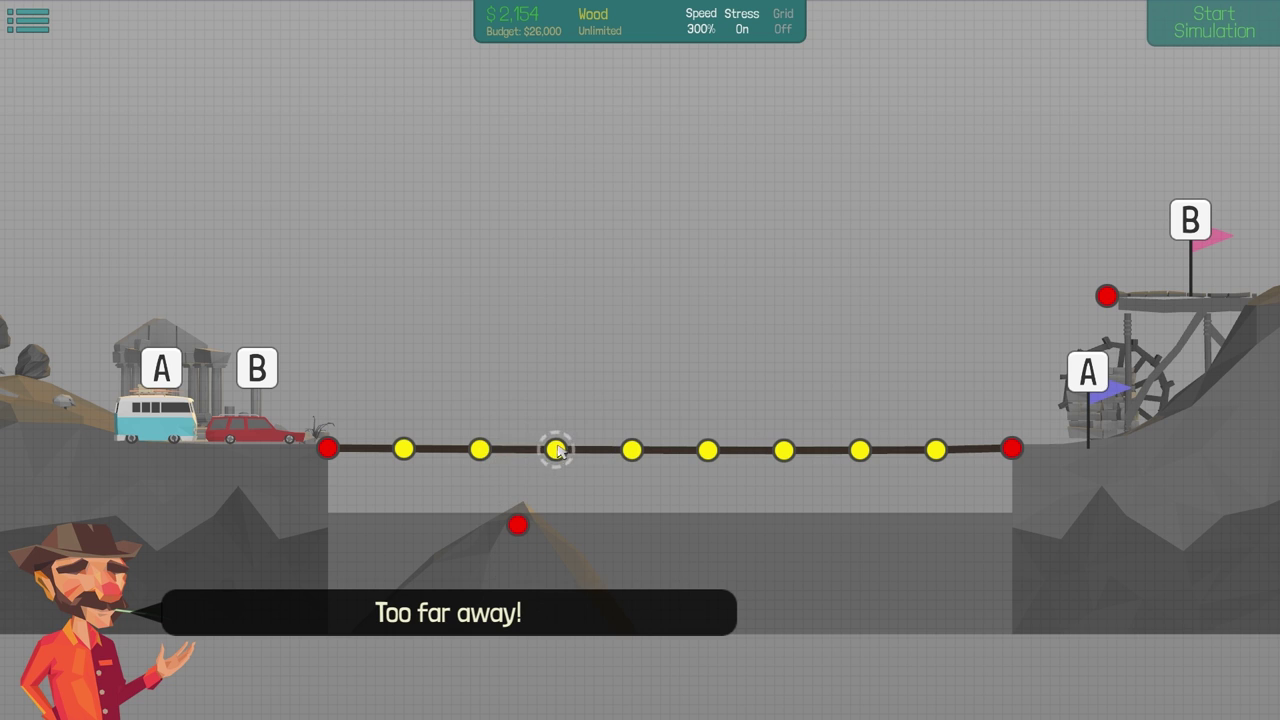
left_click(518, 523)
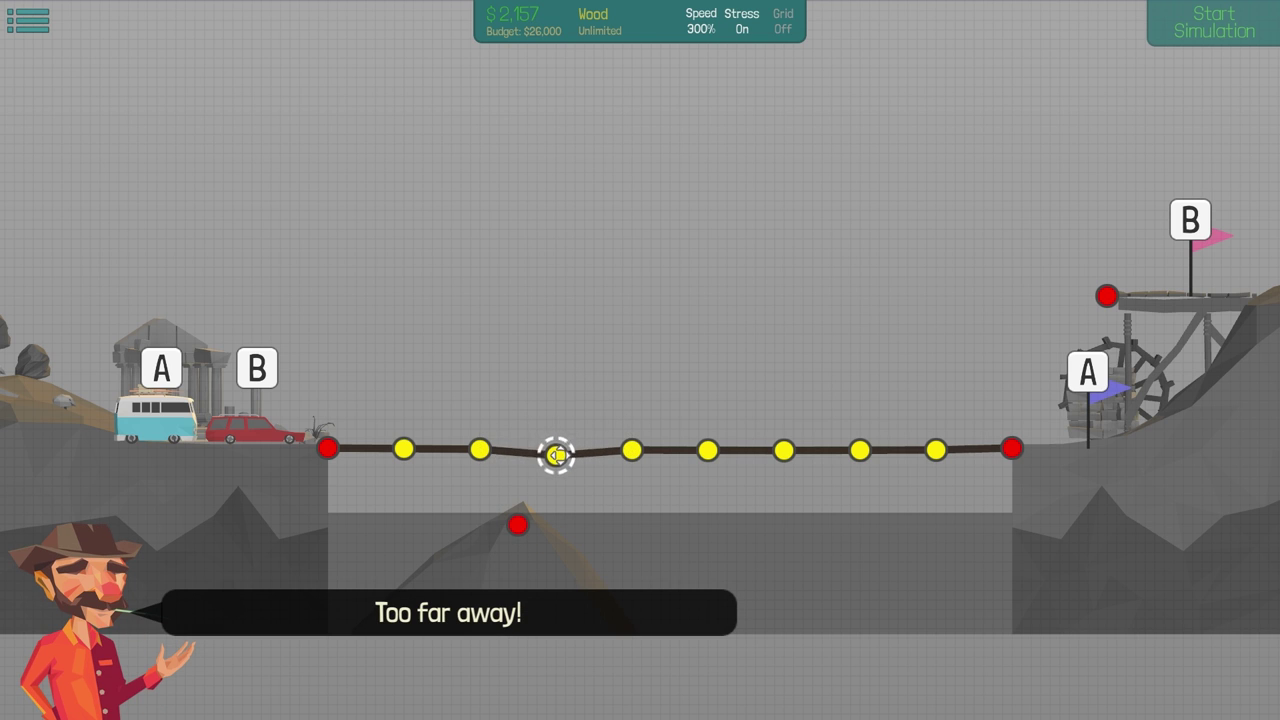
left_click_drag(483, 449, 481, 457)
left_click(520, 523)
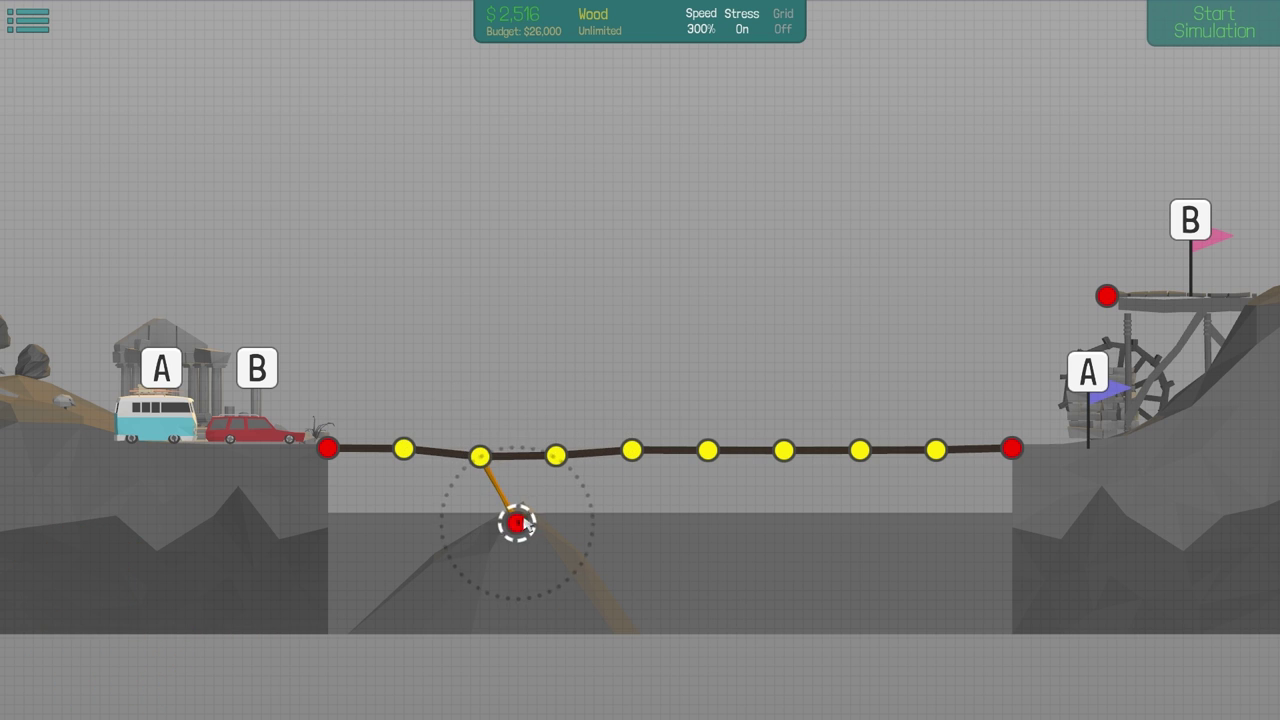
left_click(556, 455)
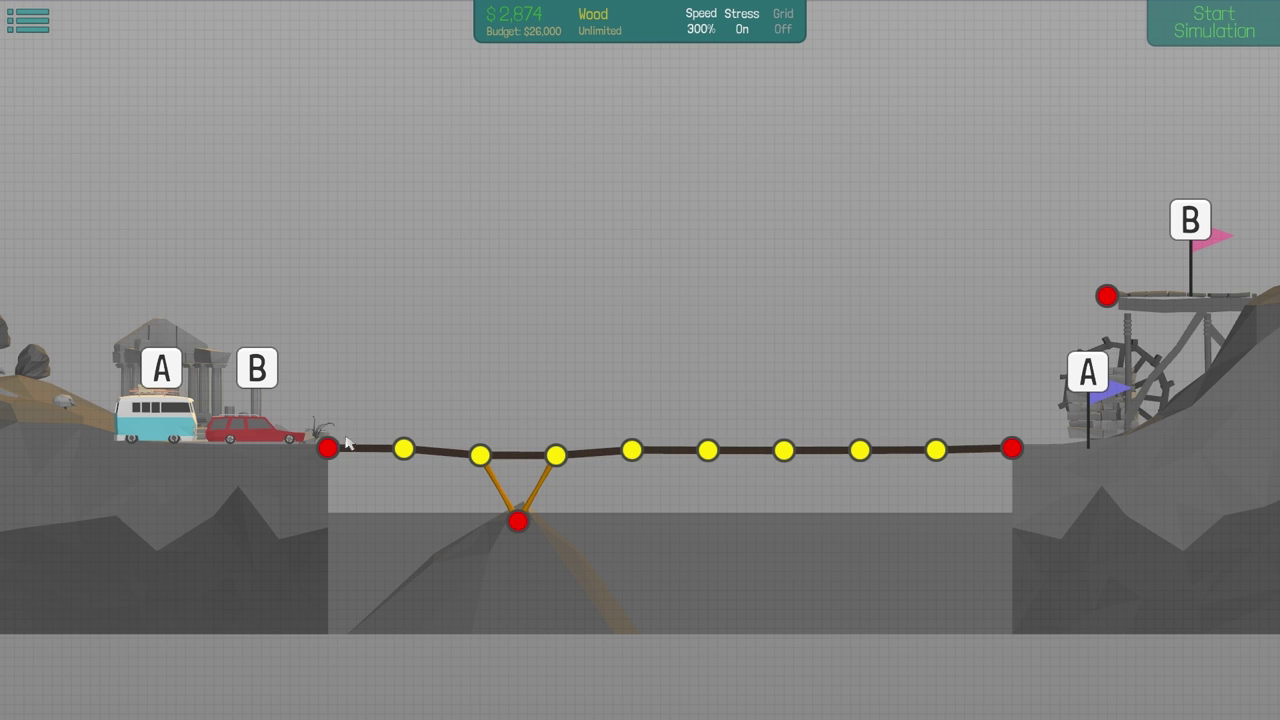
- Build a zigzag wood truss above the road from the left end to the right bank anchor
left_click(377, 390)
left_click(404, 450)
left_click(452, 390)
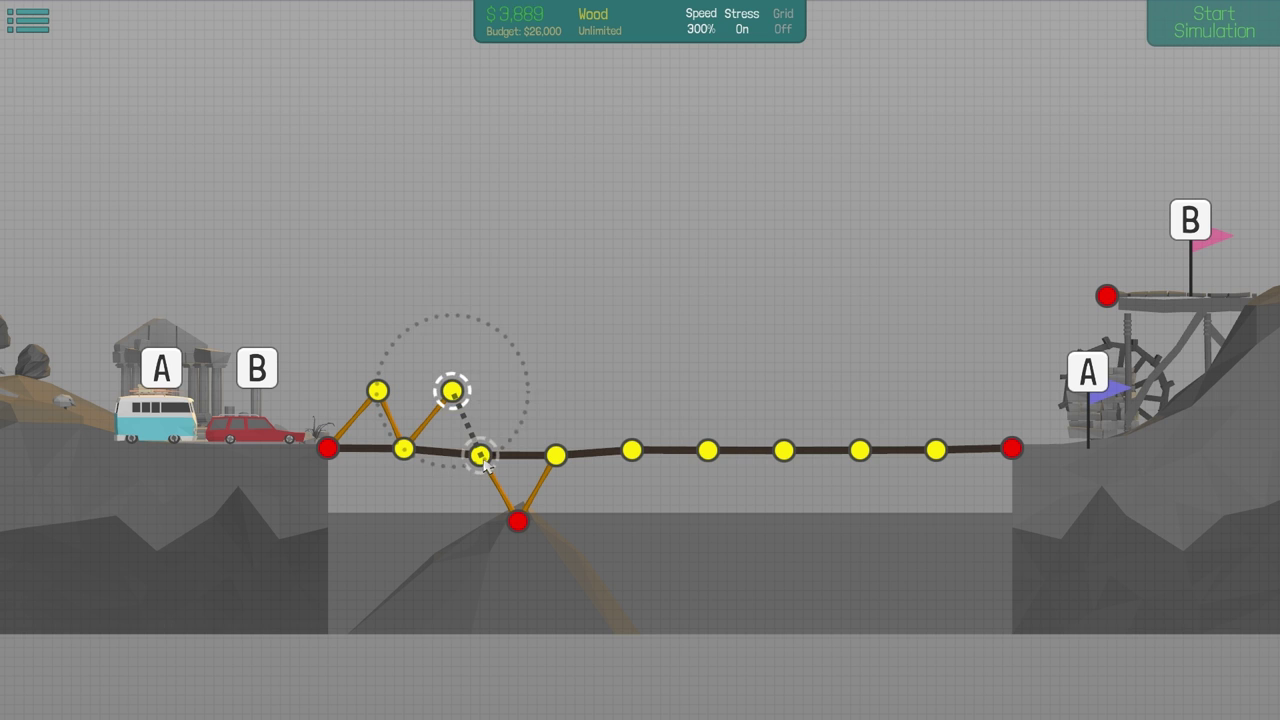
left_click(481, 457)
left_click(521, 396)
left_click(556, 455)
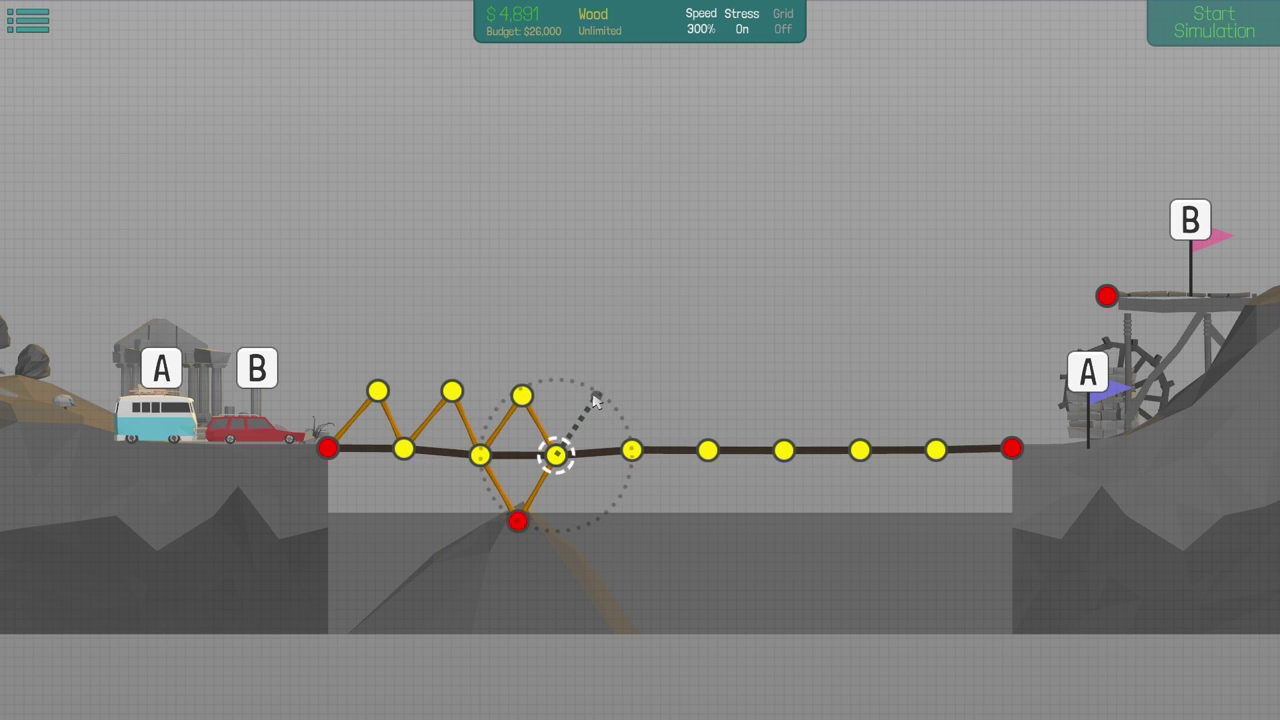
left_click(590, 396)
left_click(631, 451)
left_click(678, 396)
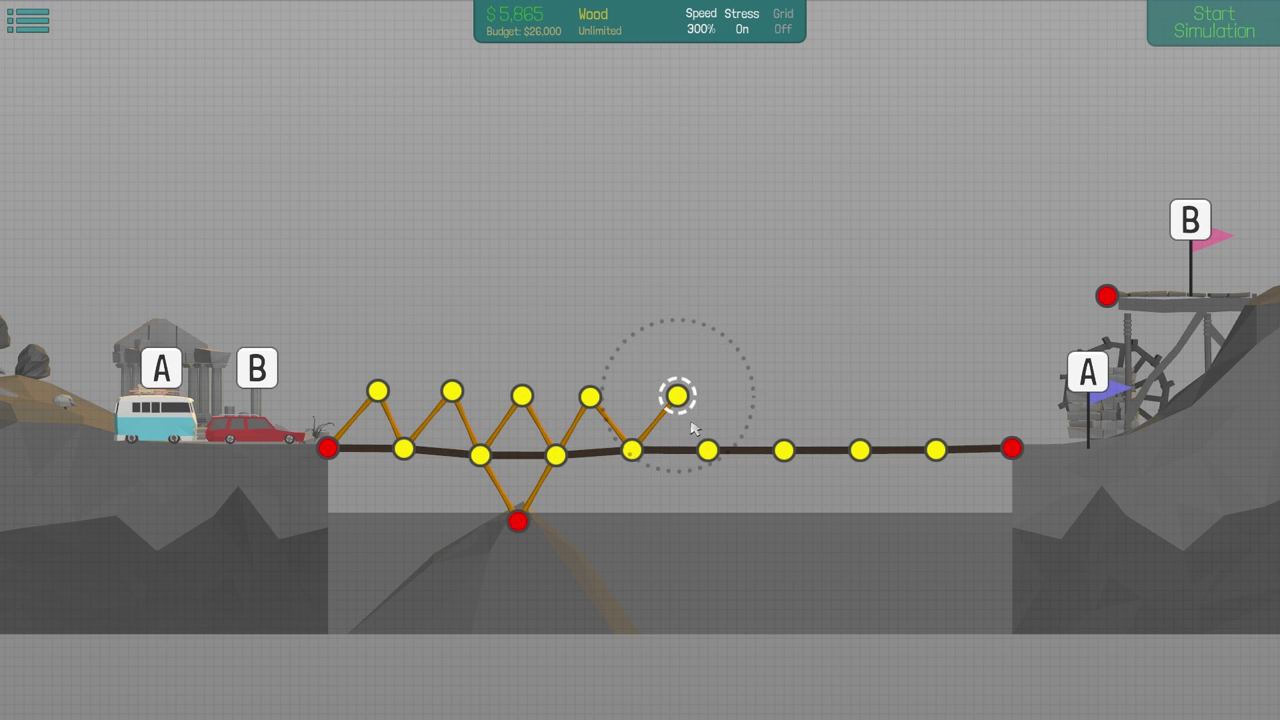
left_click(708, 451)
left_click(747, 400)
left_click(784, 451)
left_click(823, 392)
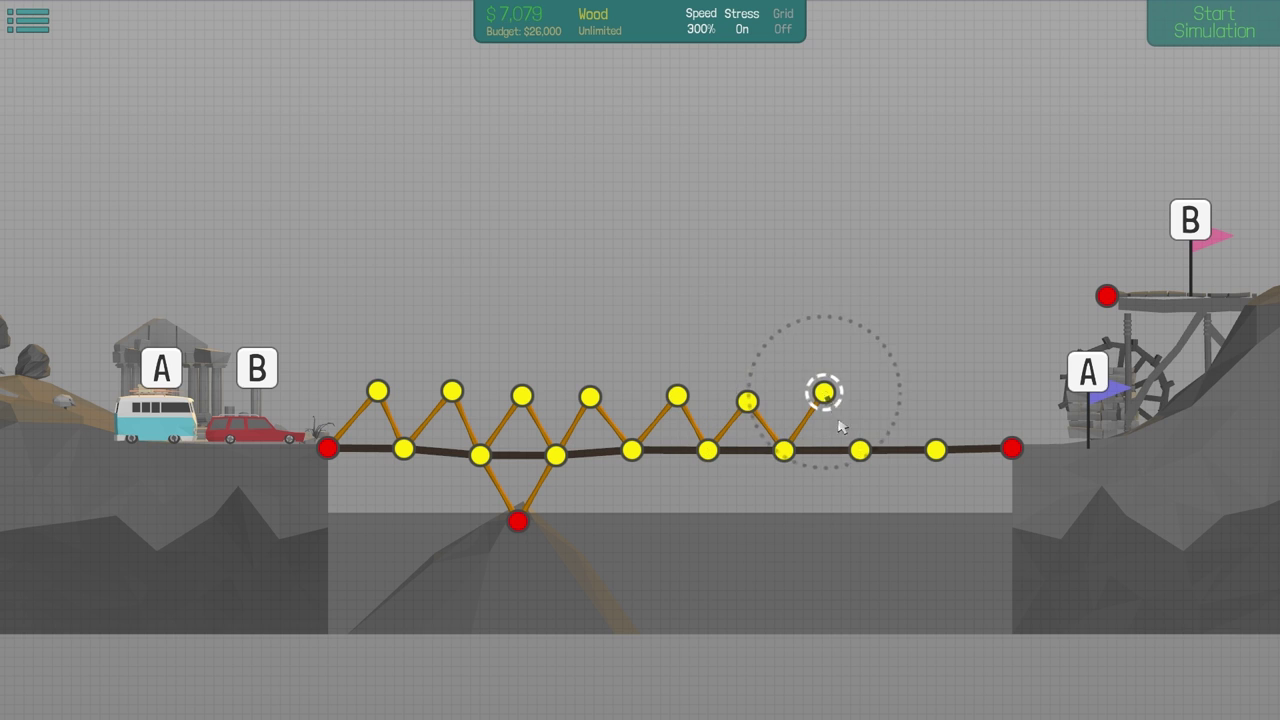
left_click(860, 451)
left_click(900, 400)
left_click(936, 451)
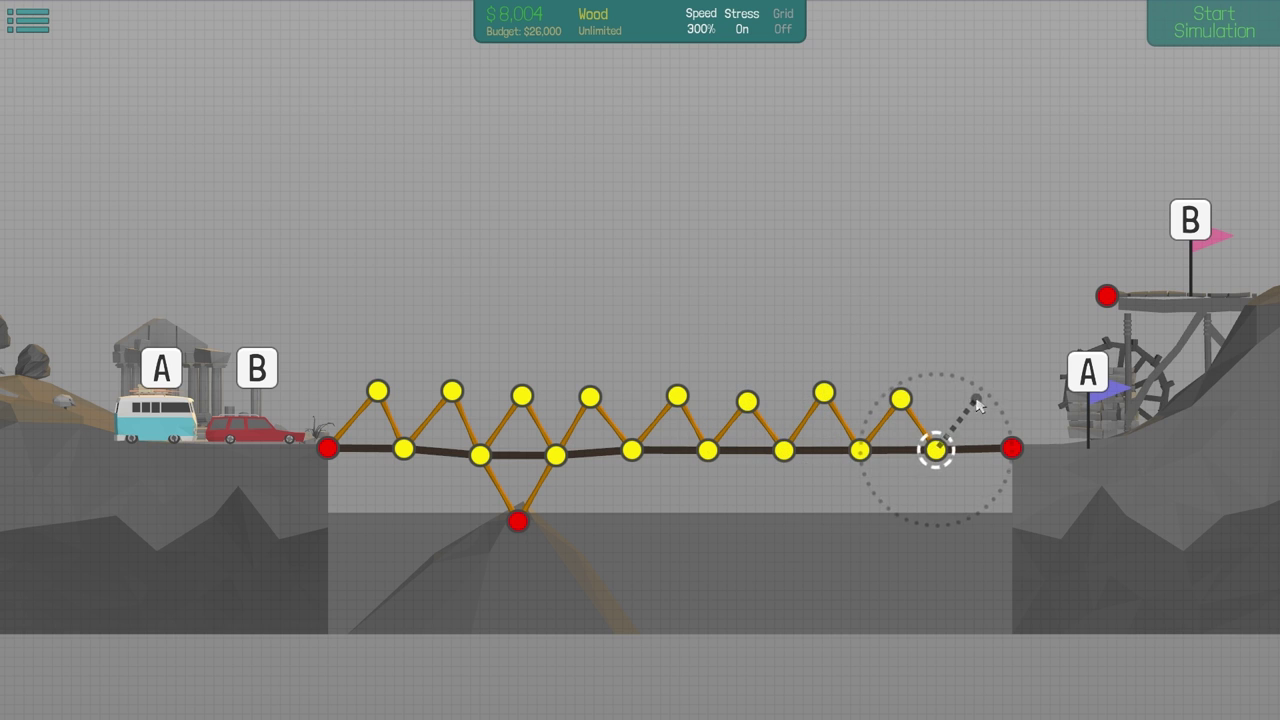
left_click(978, 400)
left_click(1012, 449)
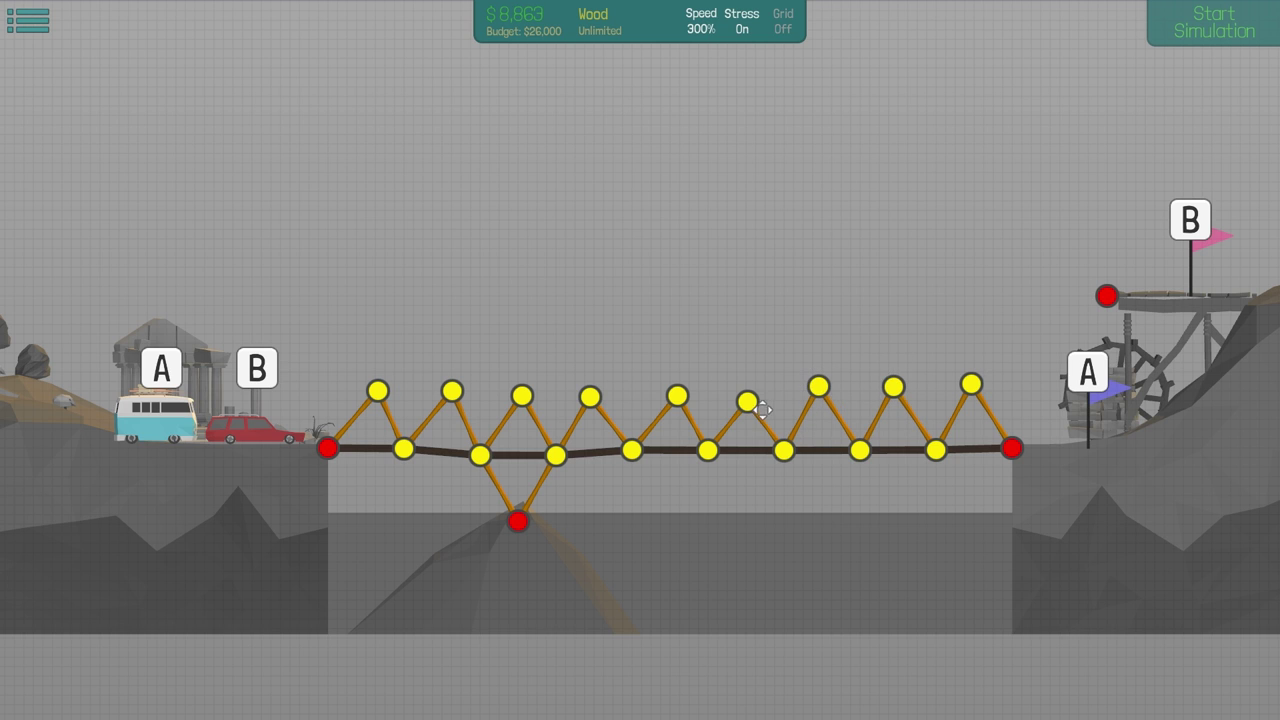
- Align the top truss joints and run a top chord across the left joints
left_click_drag(748, 402, 750, 384)
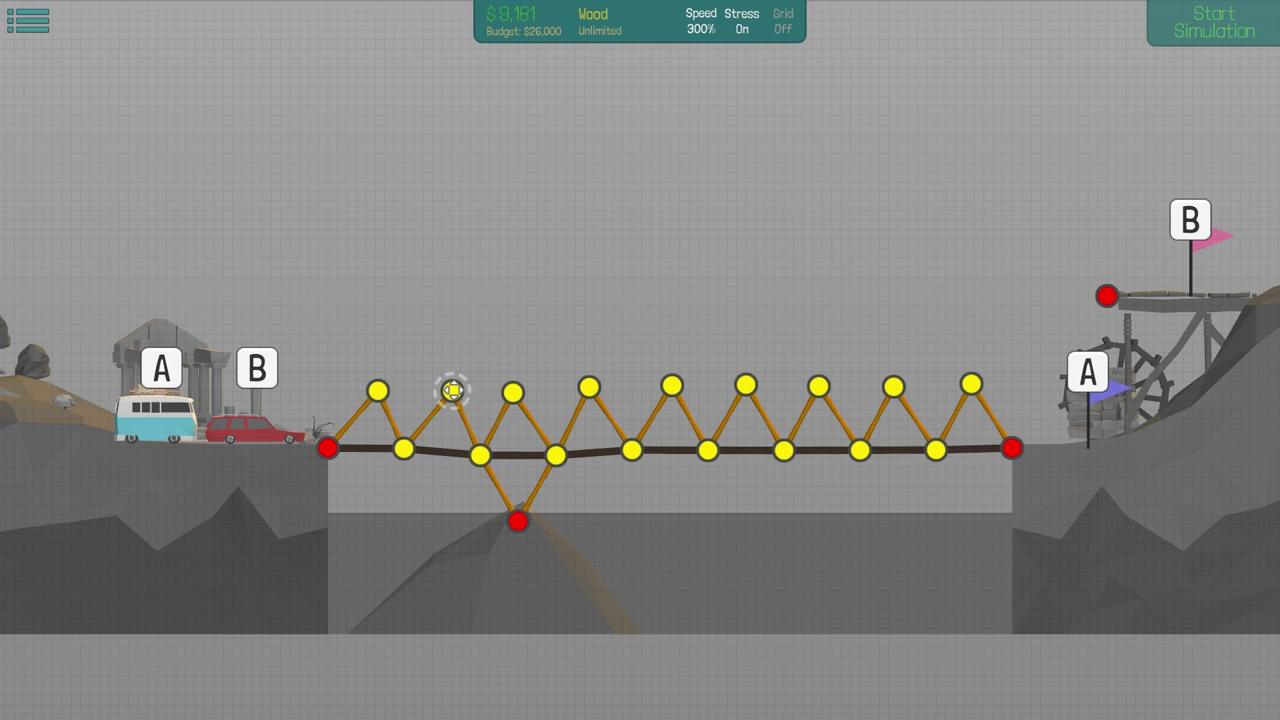
left_click_drag(453, 389, 445, 385)
left_click(445, 387)
left_click(512, 390)
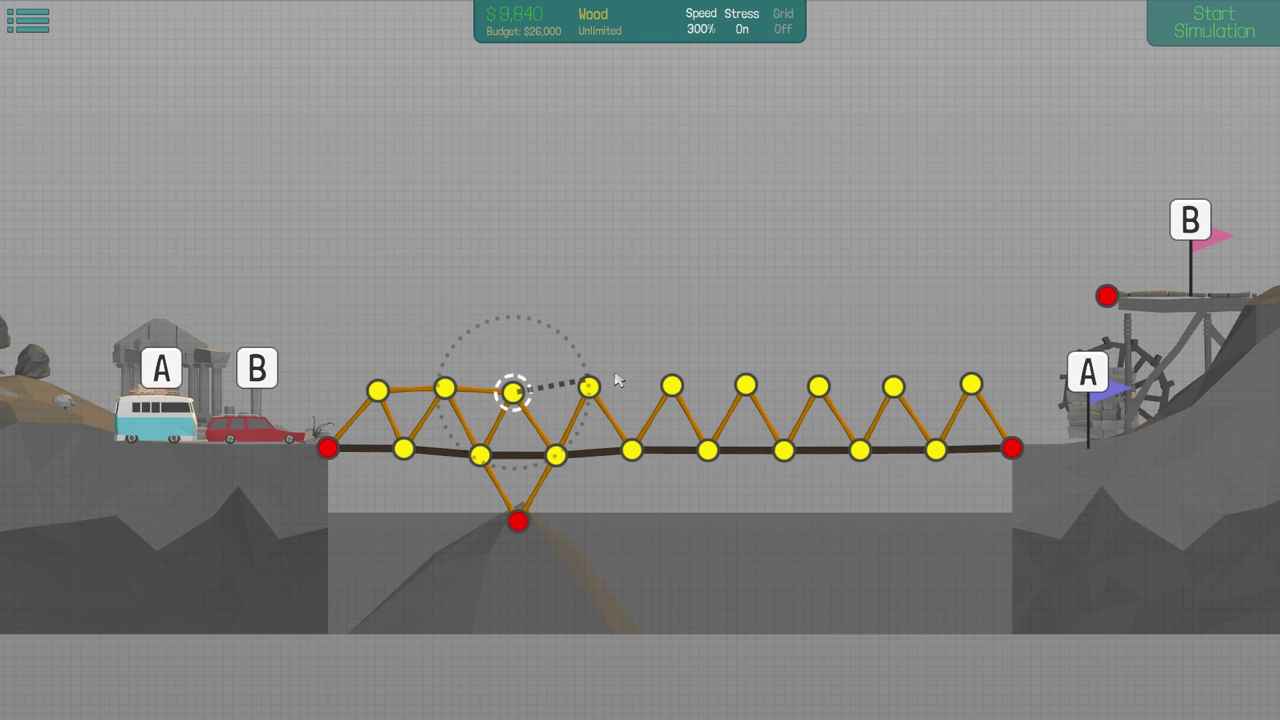
left_click(588, 386)
left_click(667, 385)
right_click(772, 388)
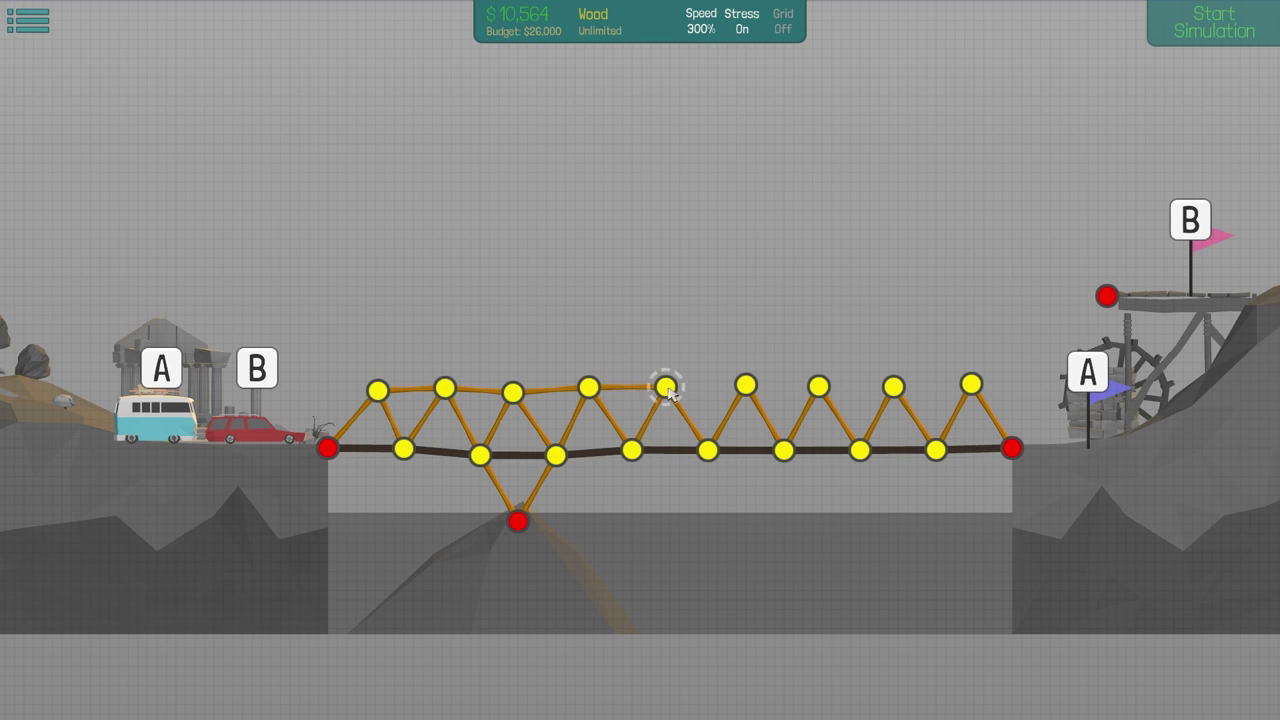
left_click_drag(668, 387, 664, 398)
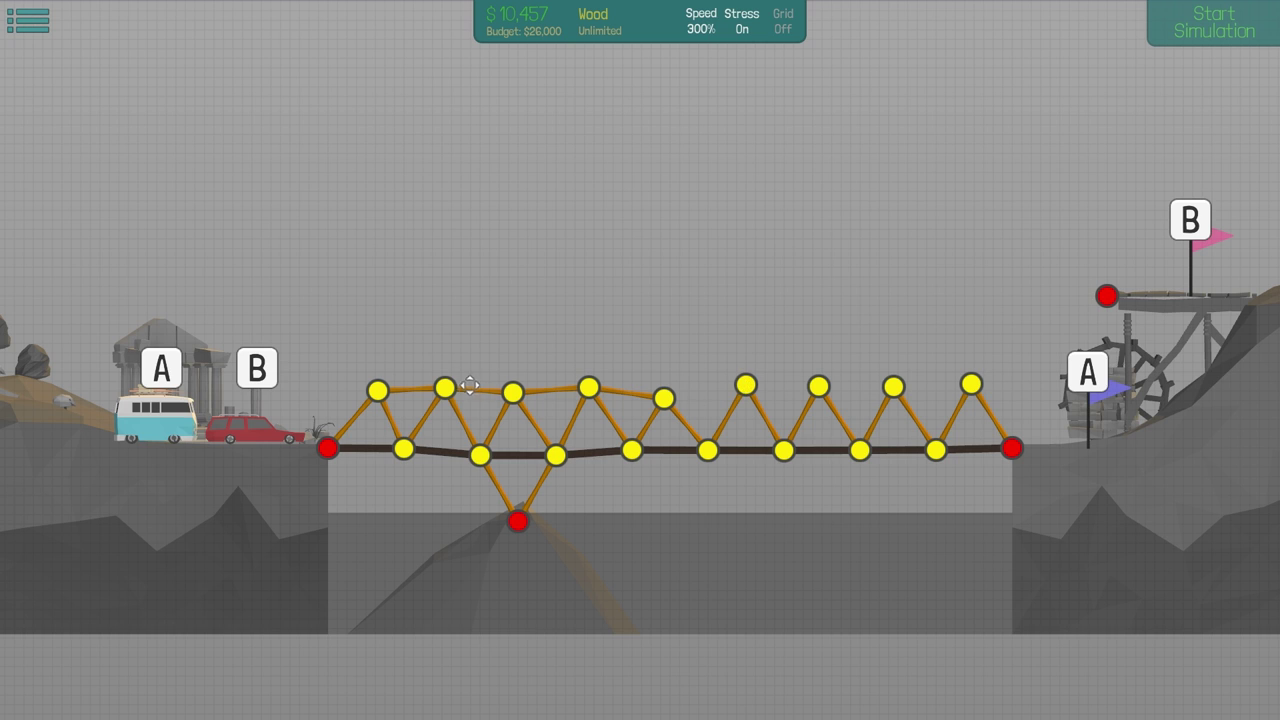
left_click_drag(377, 389, 370, 381)
left_click_drag(512, 393, 673, 393)
- Complete the top chord to the right end, then run and stop a traffic test
left_click(745, 385)
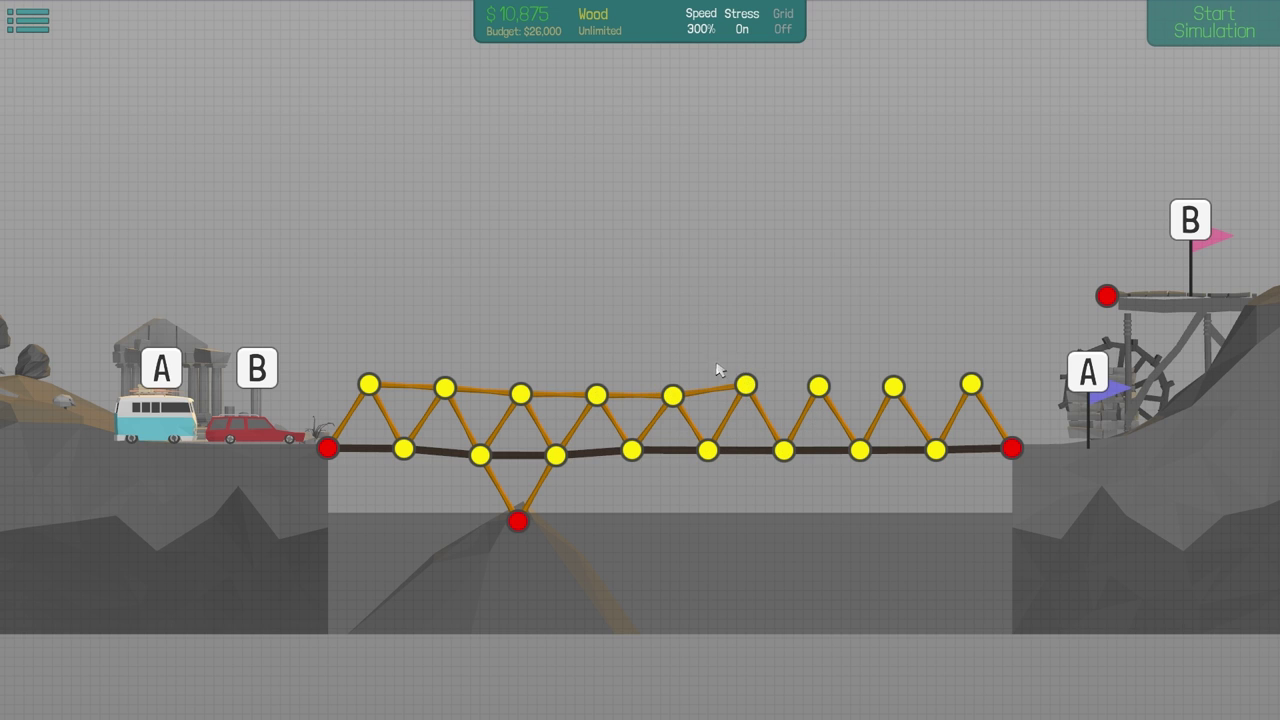
left_click(818, 385)
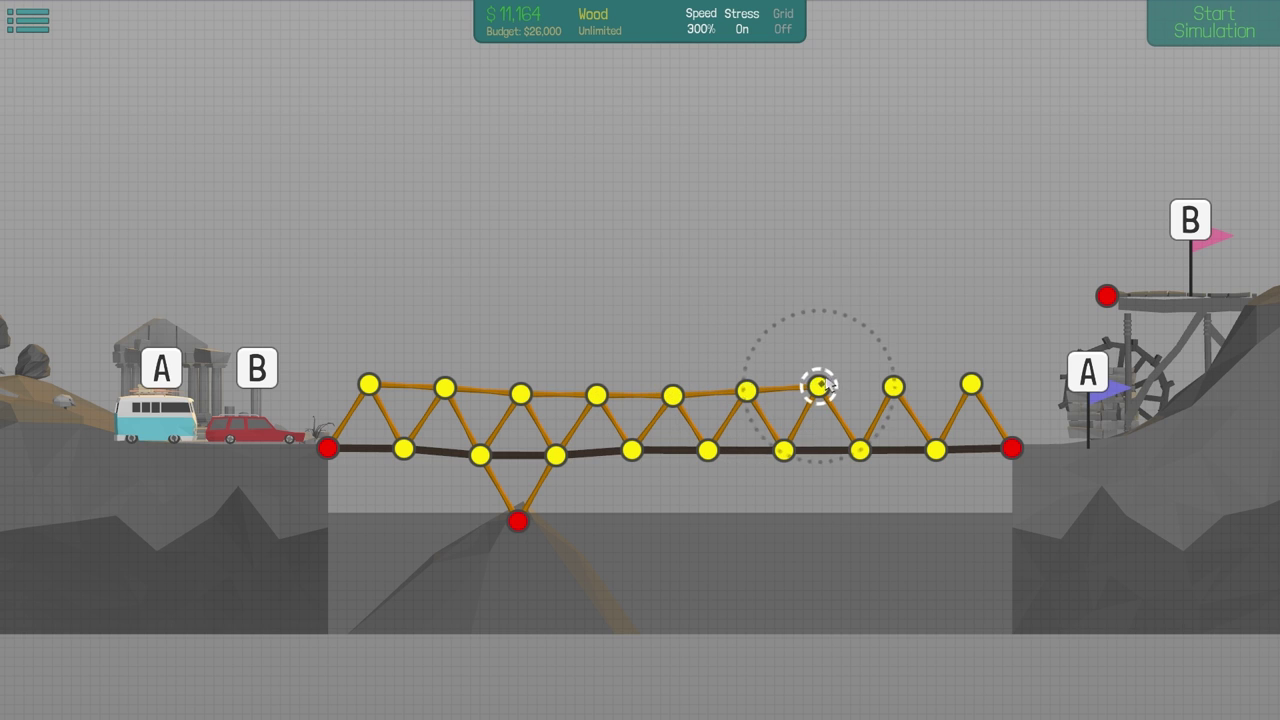
left_click(893, 386)
left_click(970, 384)
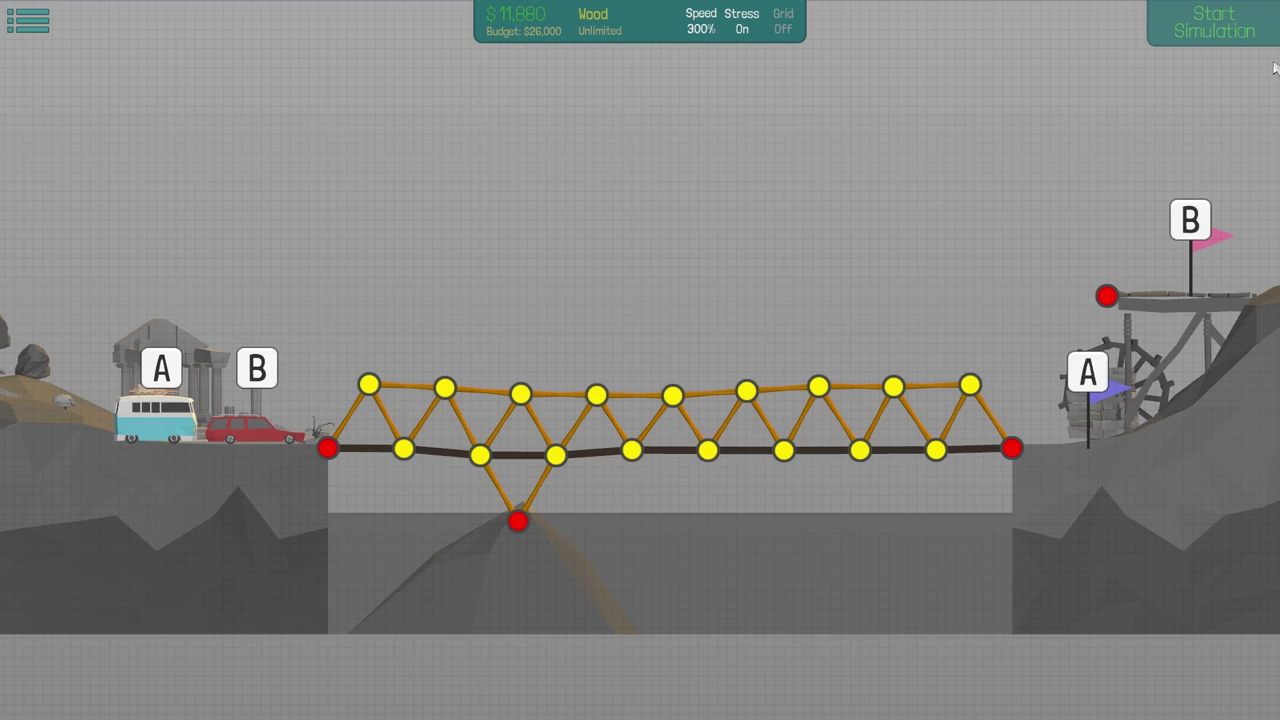
left_click(1228, 30)
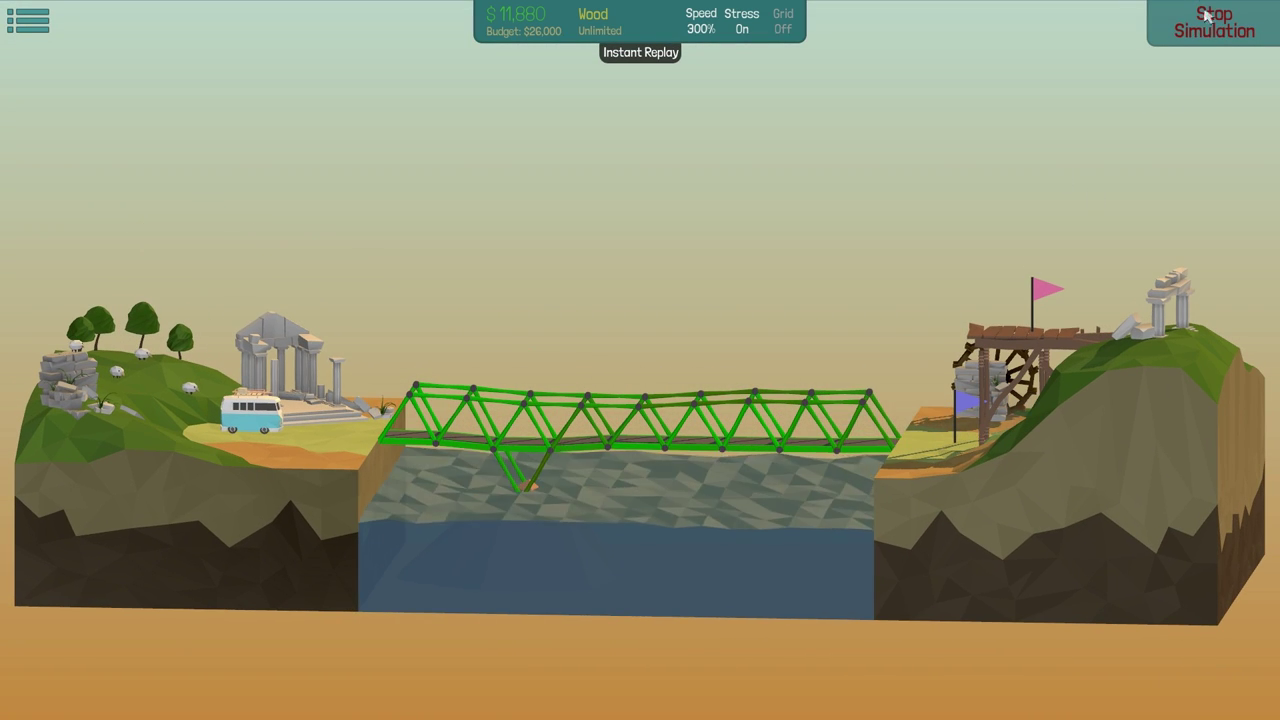
left_click(1210, 14)
right_click(1068, 304)
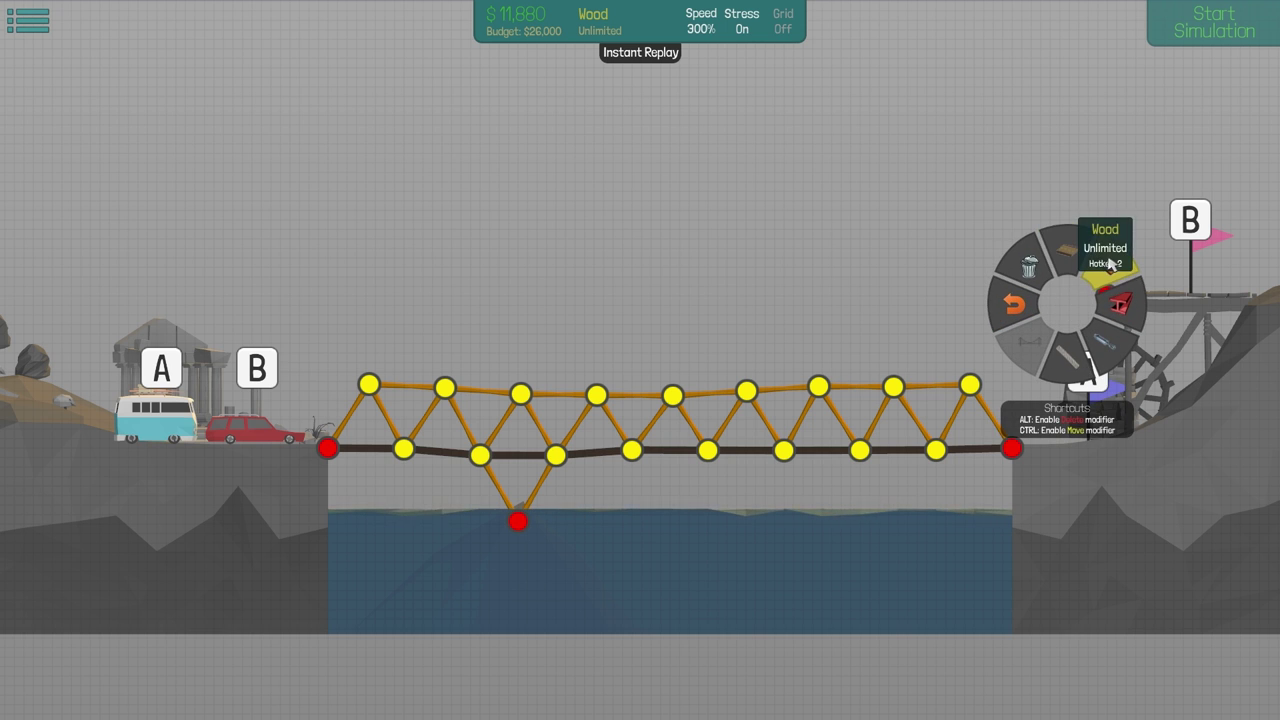
- Pan toward the right bank and lay road rising toward platform B
left_click_drag(1110, 300, 970, 300)
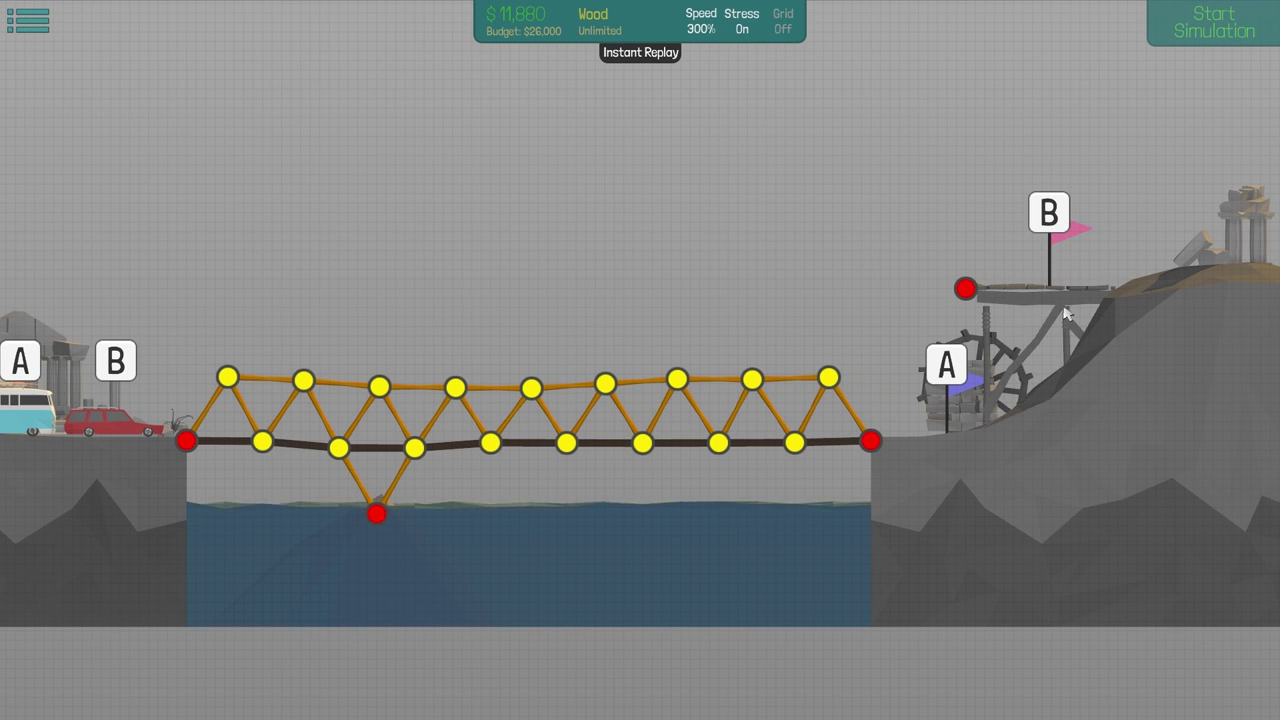
right_click(1068, 310)
left_click(1065, 265)
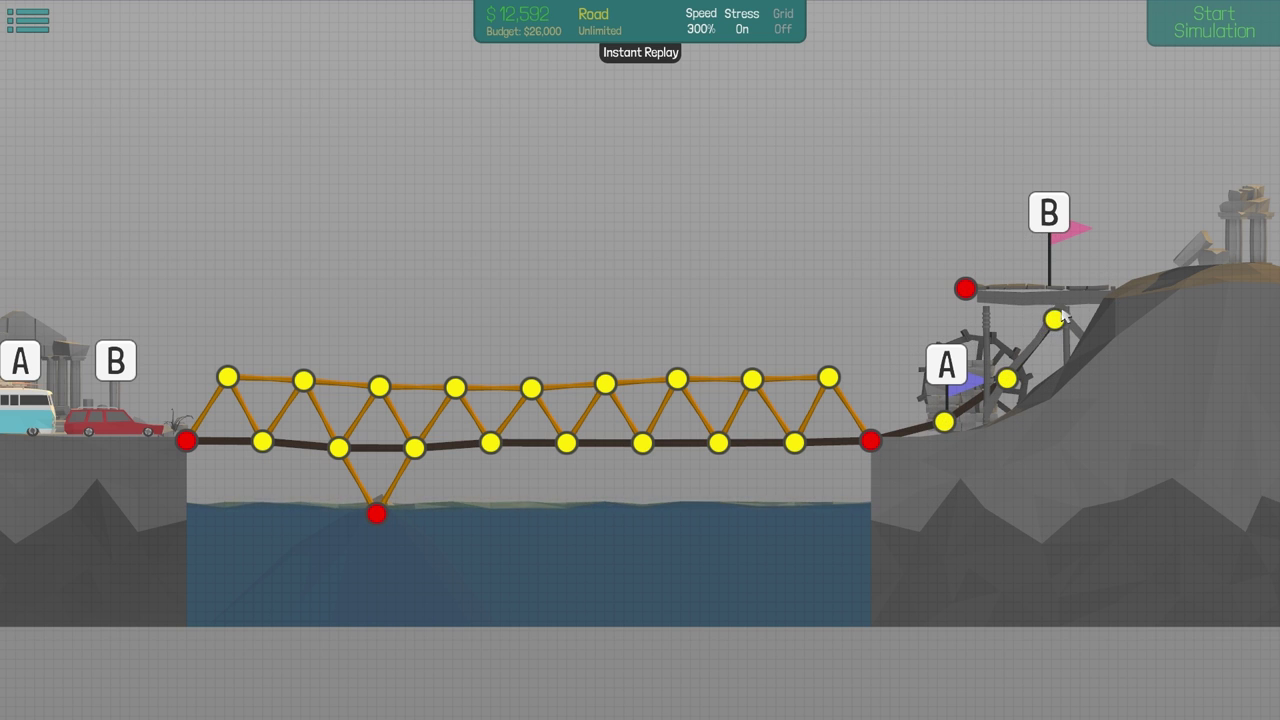
- Brace the ramp with three steel members from the platform anchor and start the test
right_click(1063, 315)
left_click(1095, 290)
left_click(1055, 320)
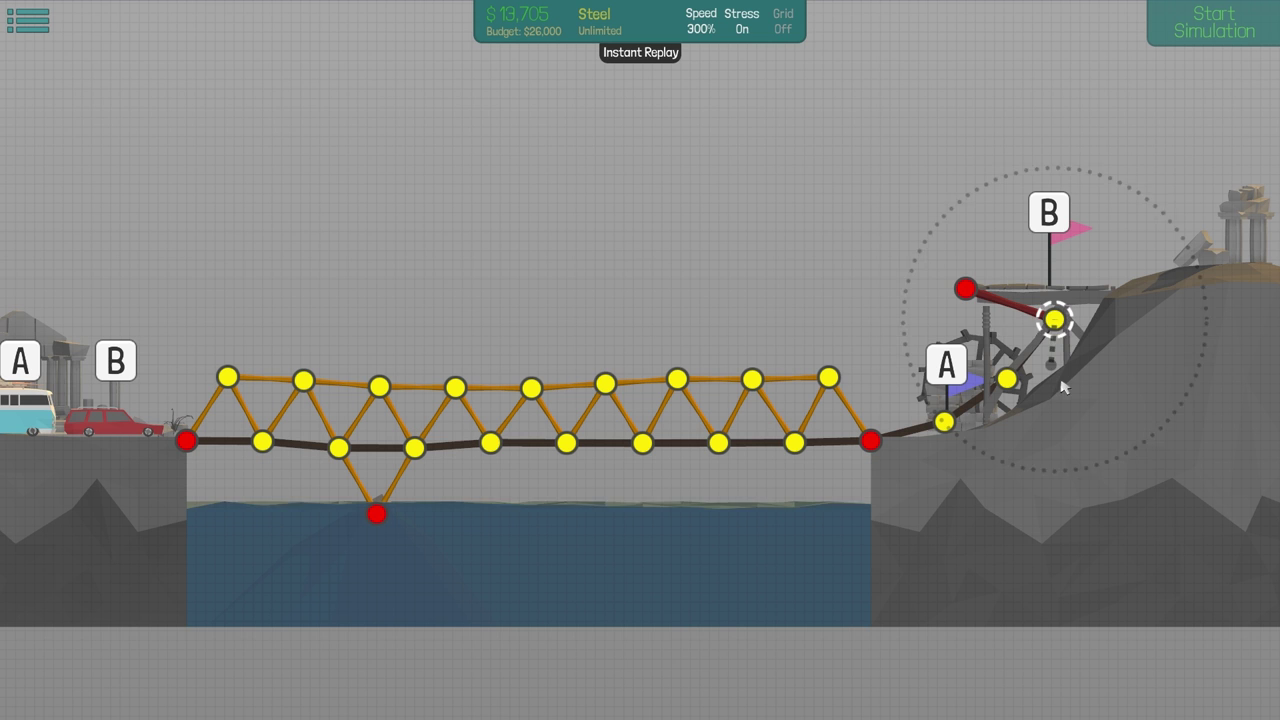
left_click(1008, 378)
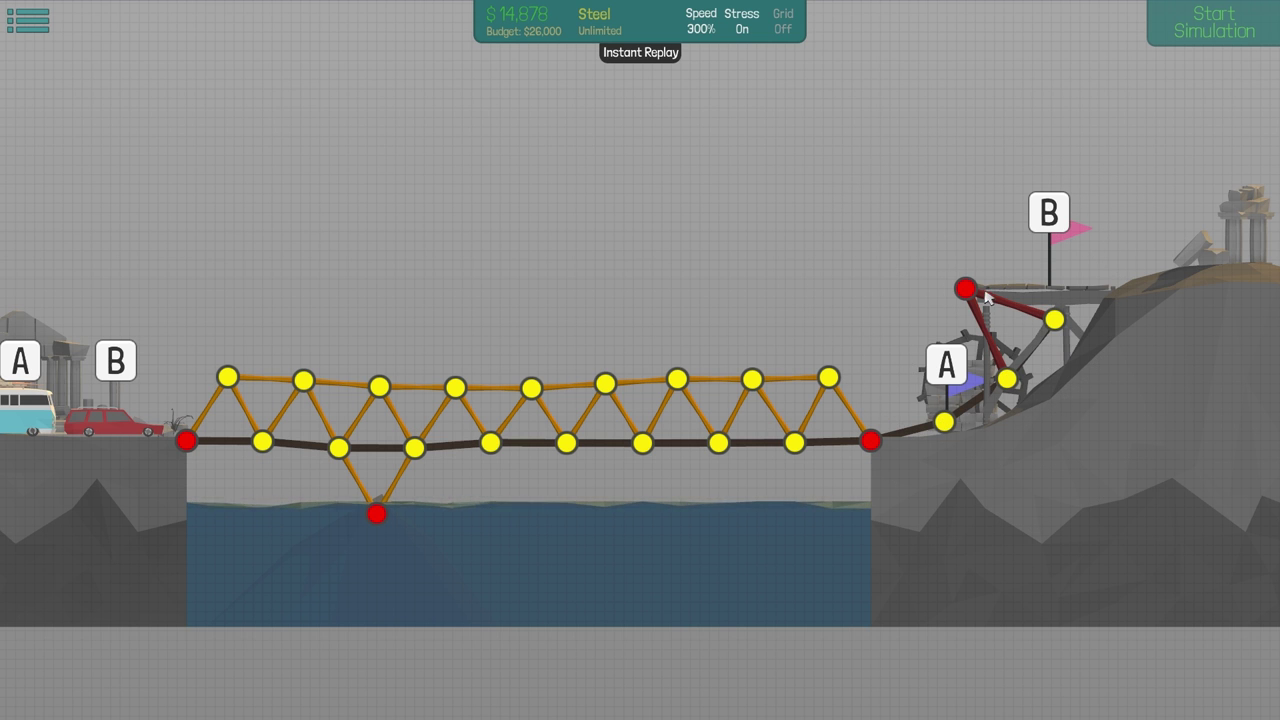
left_click(943, 422)
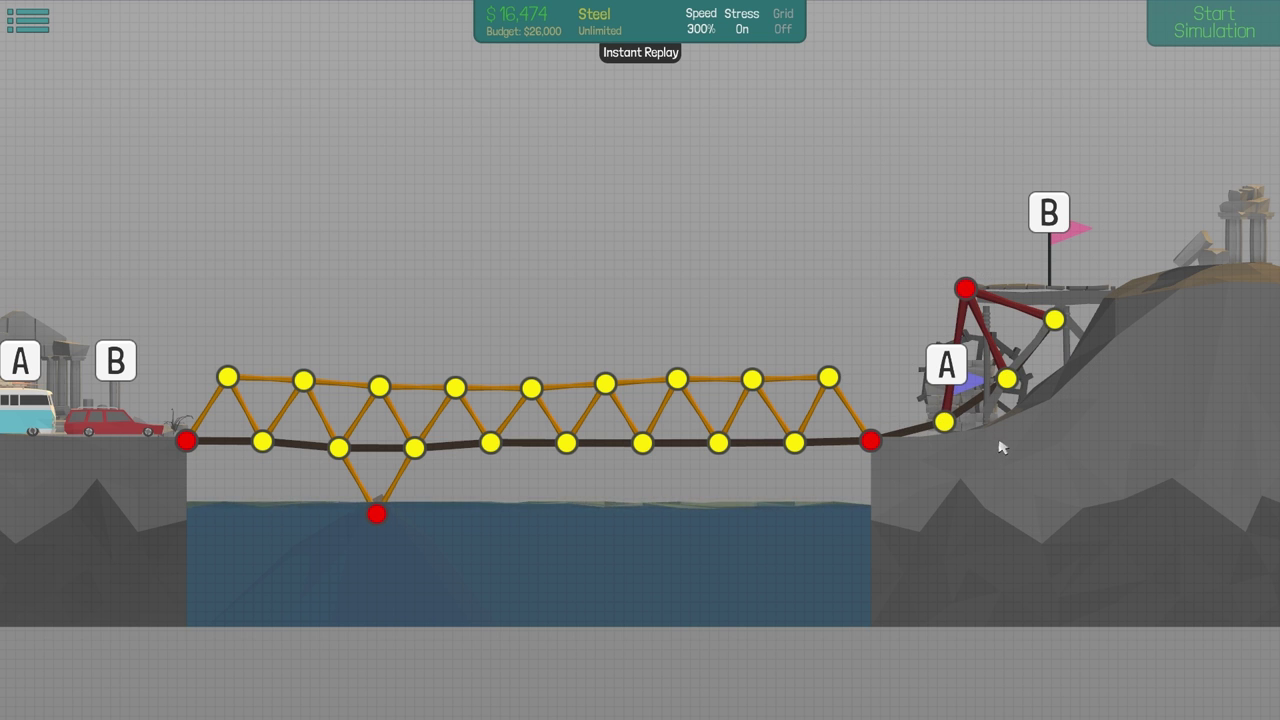
left_click(1210, 27)
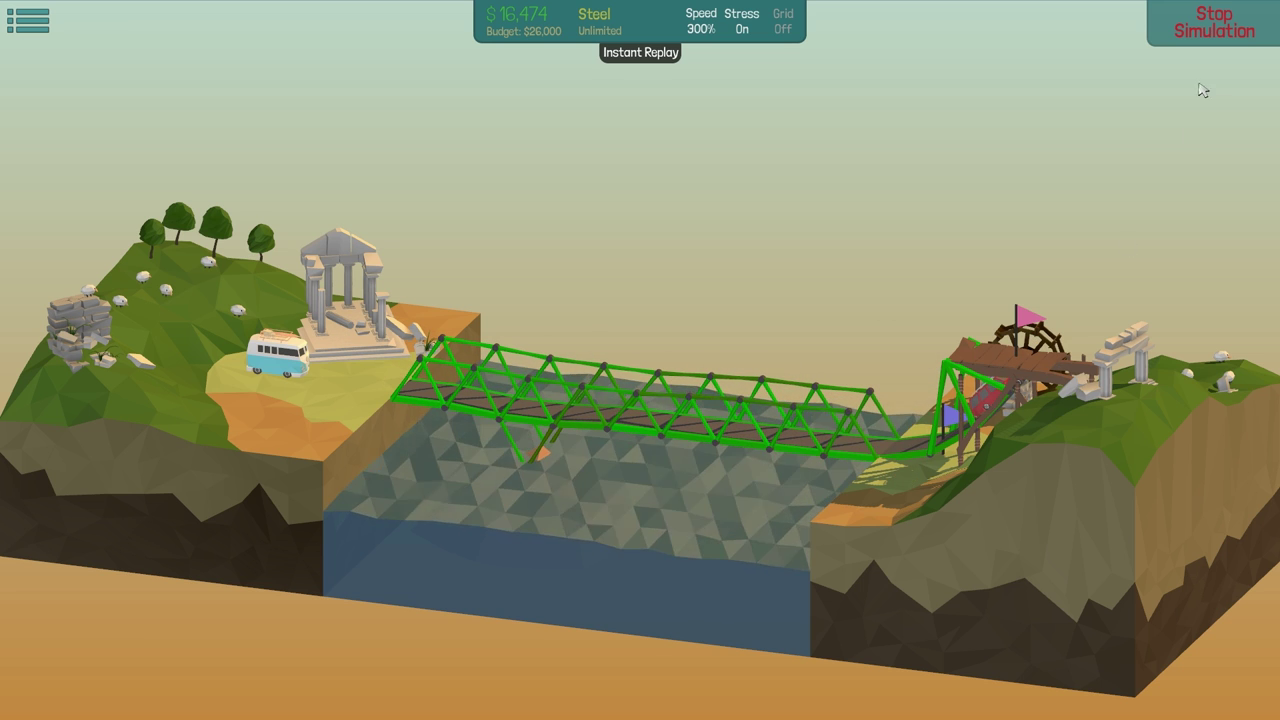
- Stop the test and erase the existing structure on the right bank
left_click(1210, 27)
scroll(1025, 318, "up", 2)
right_click(1038, 308)
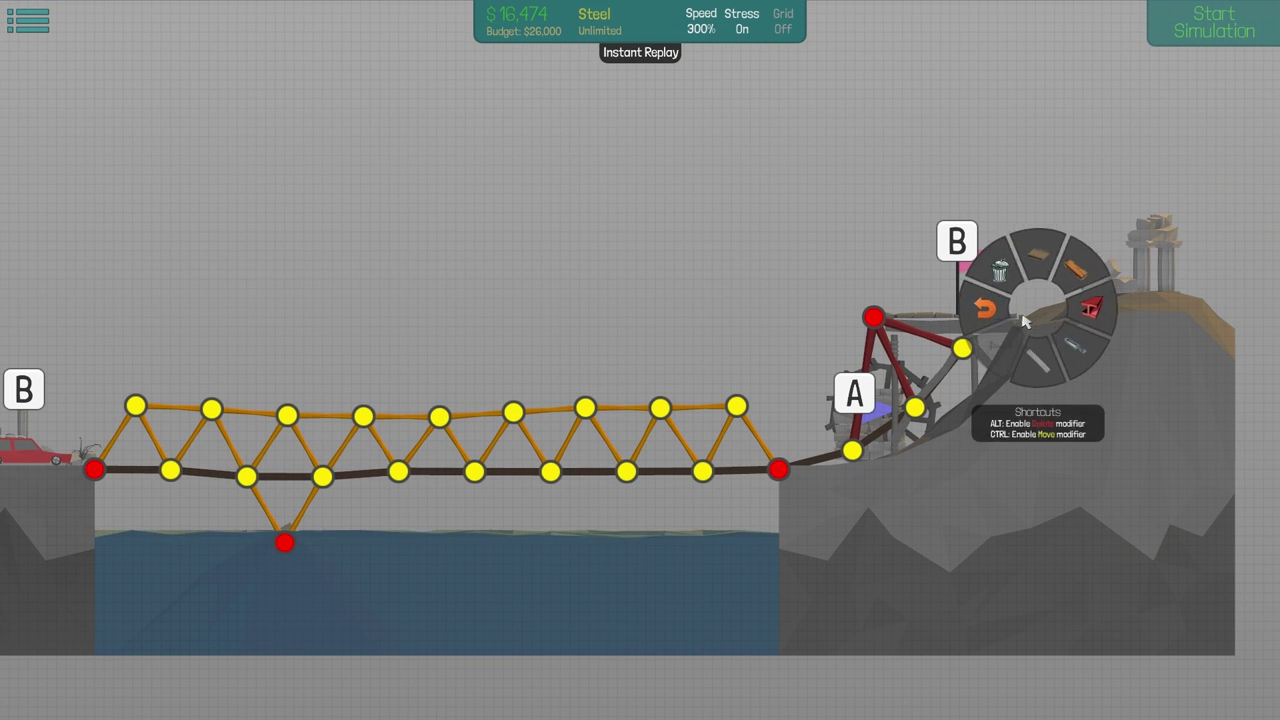
left_click(1025, 318)
left_click_drag(975, 345, 900, 420)
key("Delete")
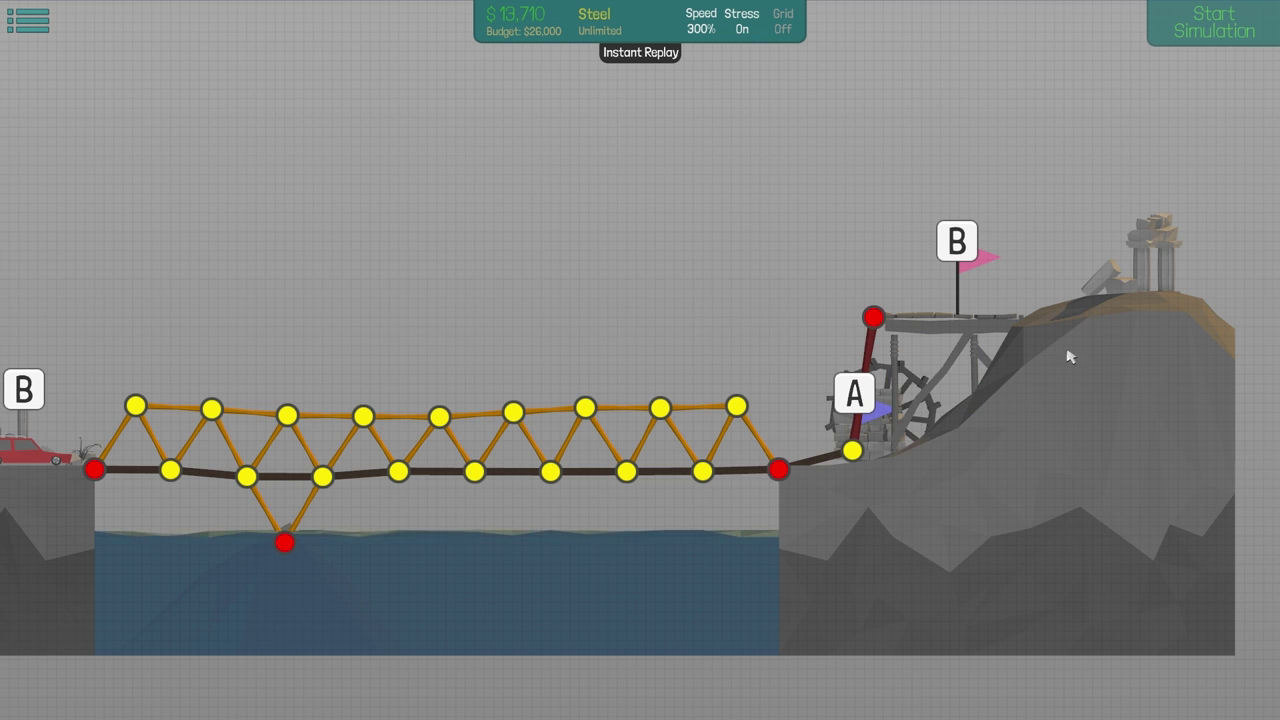
- Extend the road up to the hilltop and settle its upper joint in place
right_click(1180, 276)
left_click(1182, 228)
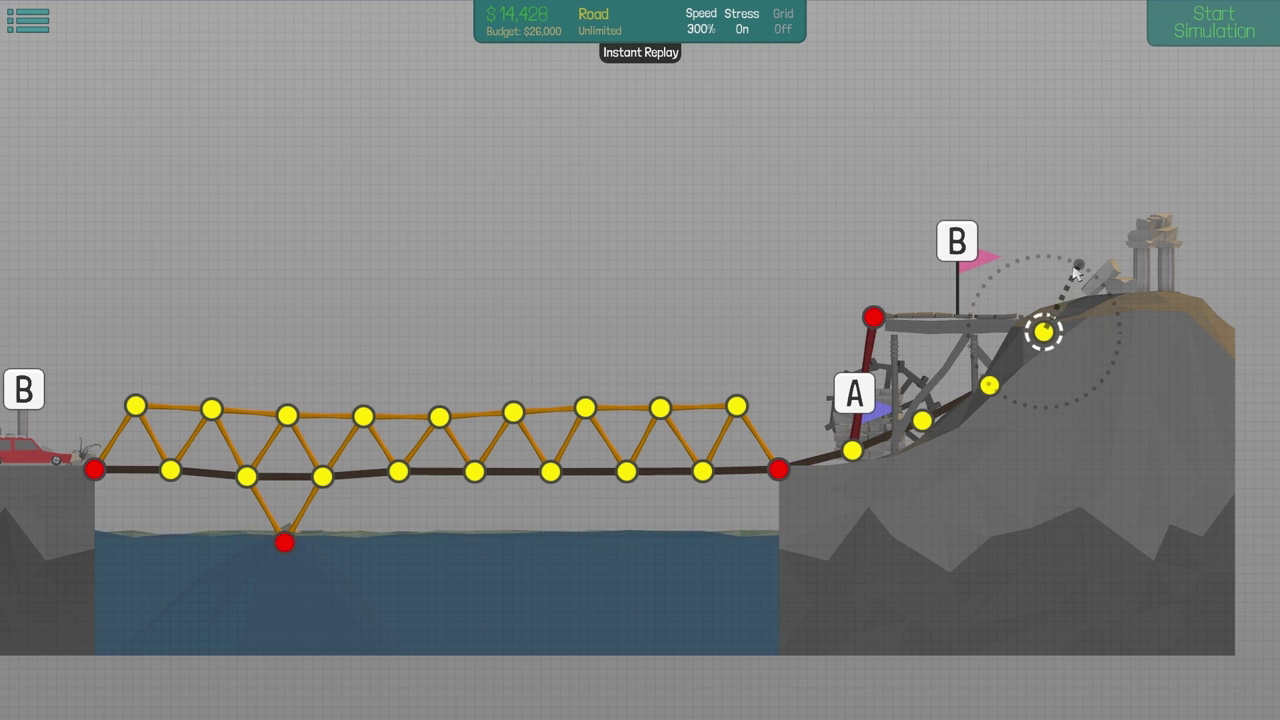
right_click(1025, 286)
left_click(1072, 280)
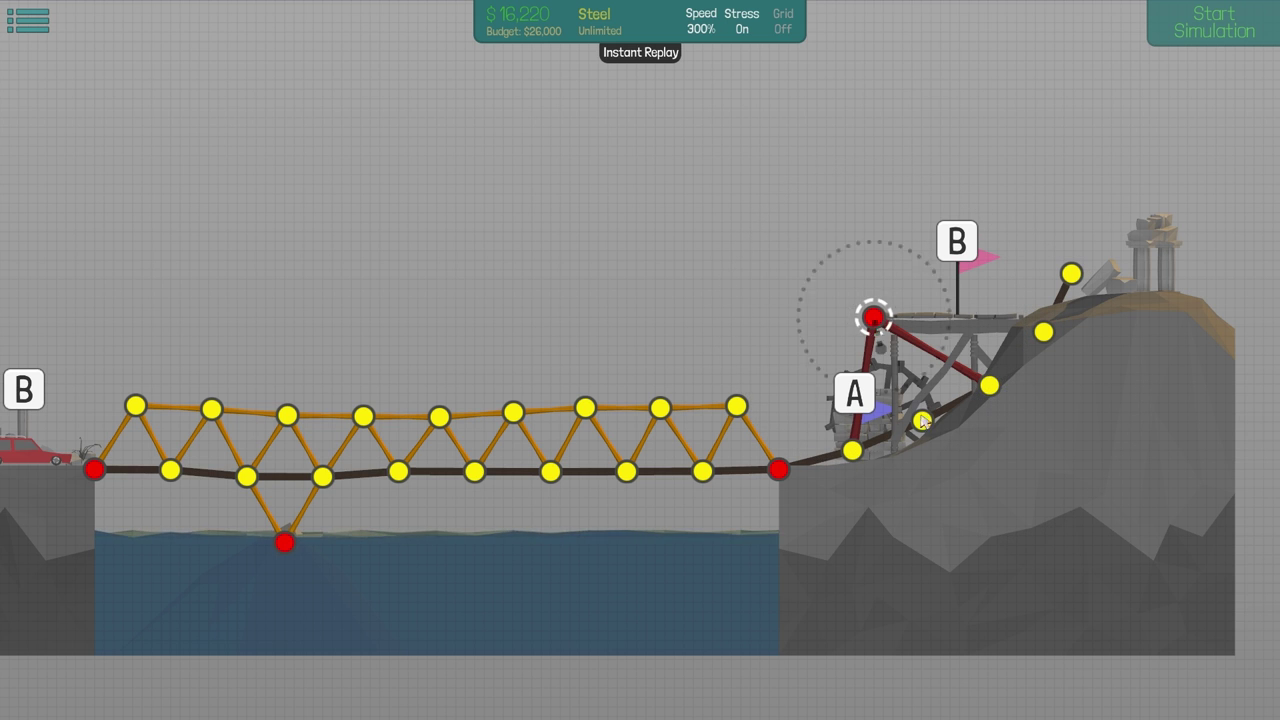
left_click_drag(1055, 258, 993, 270)
right_click(980, 295)
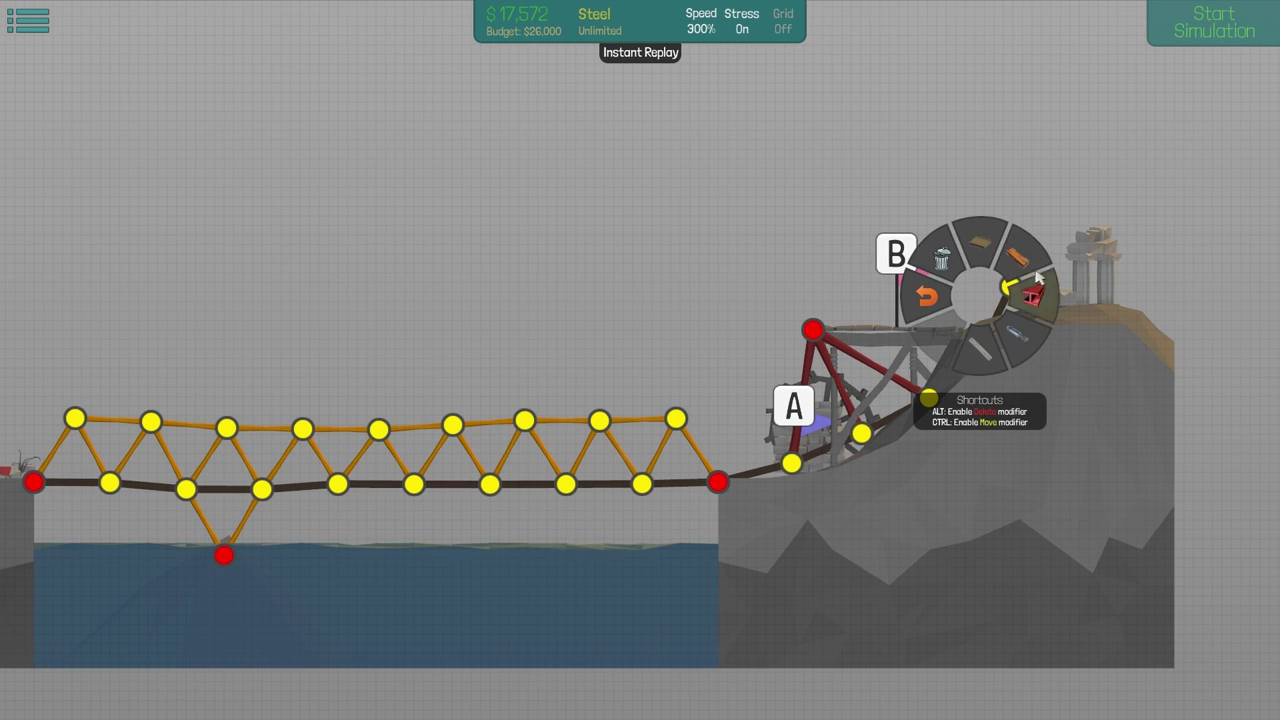
left_click(1030, 292)
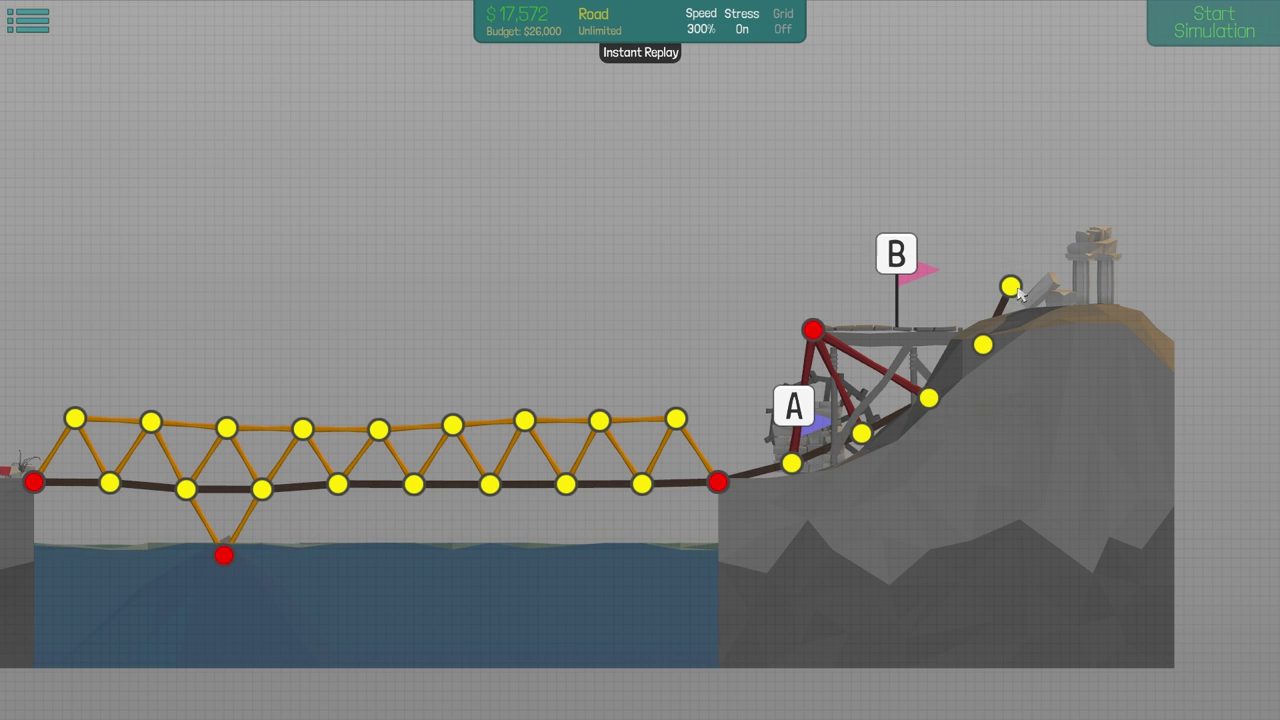
left_click_drag(1010, 287, 970, 220)
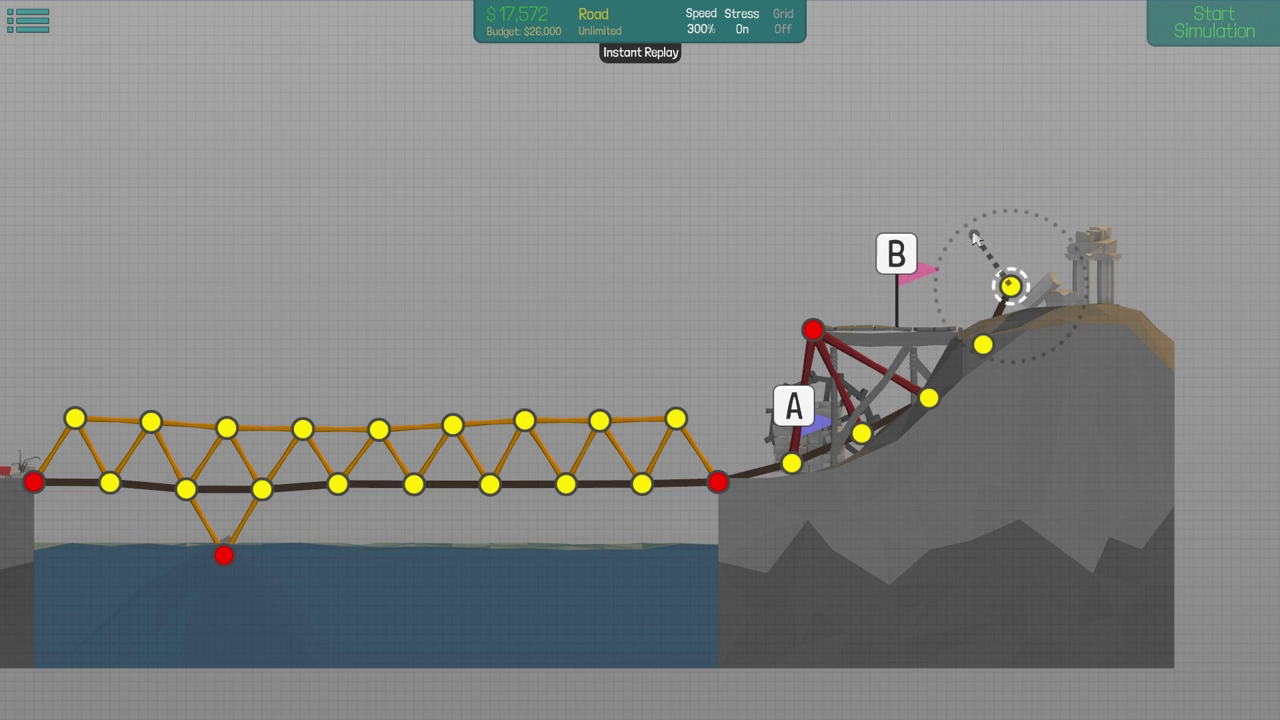
left_click_drag(1012, 289, 997, 290)
- Build a steel triangle above flag B, tied to the road, anchor and right-hand joint
right_click(997, 290)
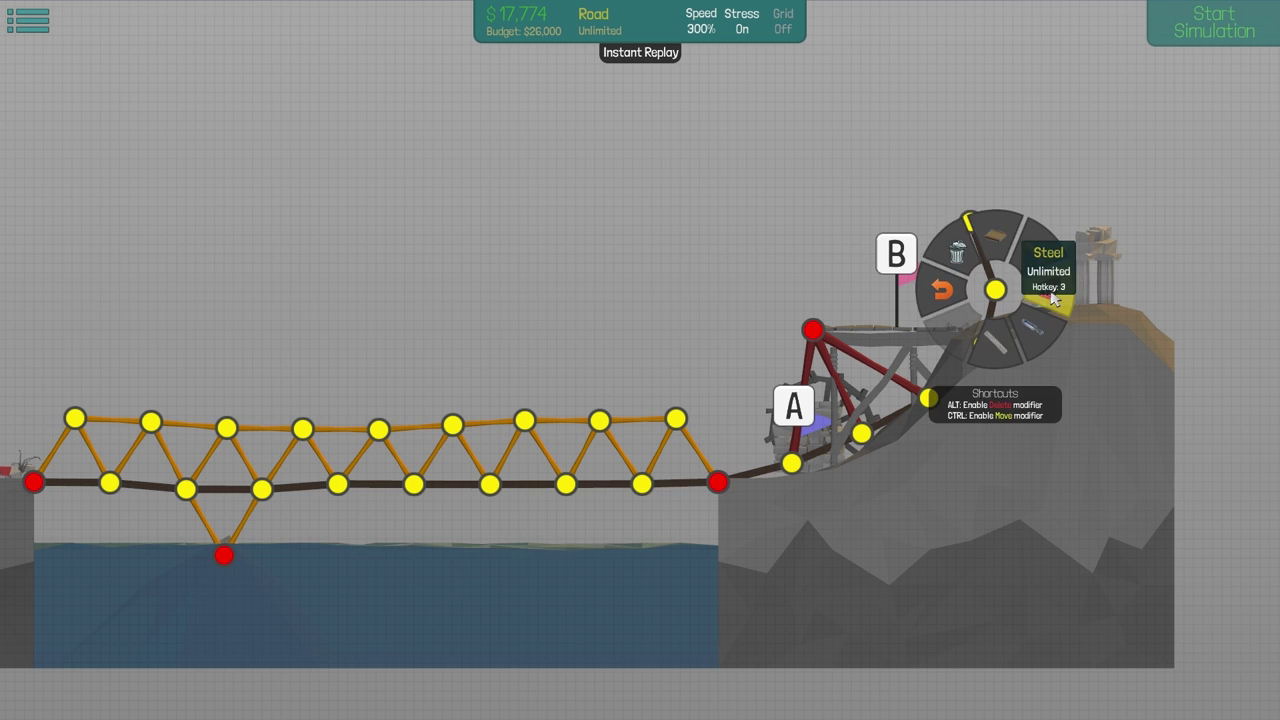
left_click(1052, 297)
right_click(773, 360)
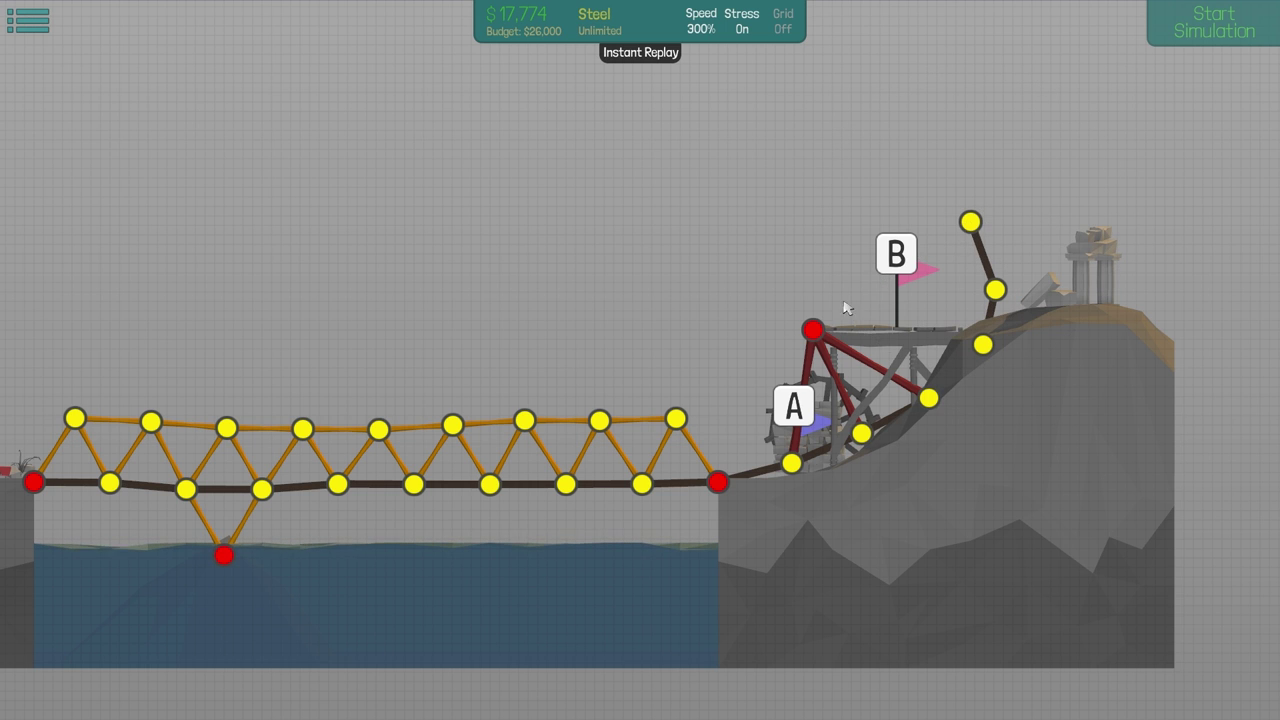
left_click(970, 220)
left_click(890, 287)
left_click(983, 345)
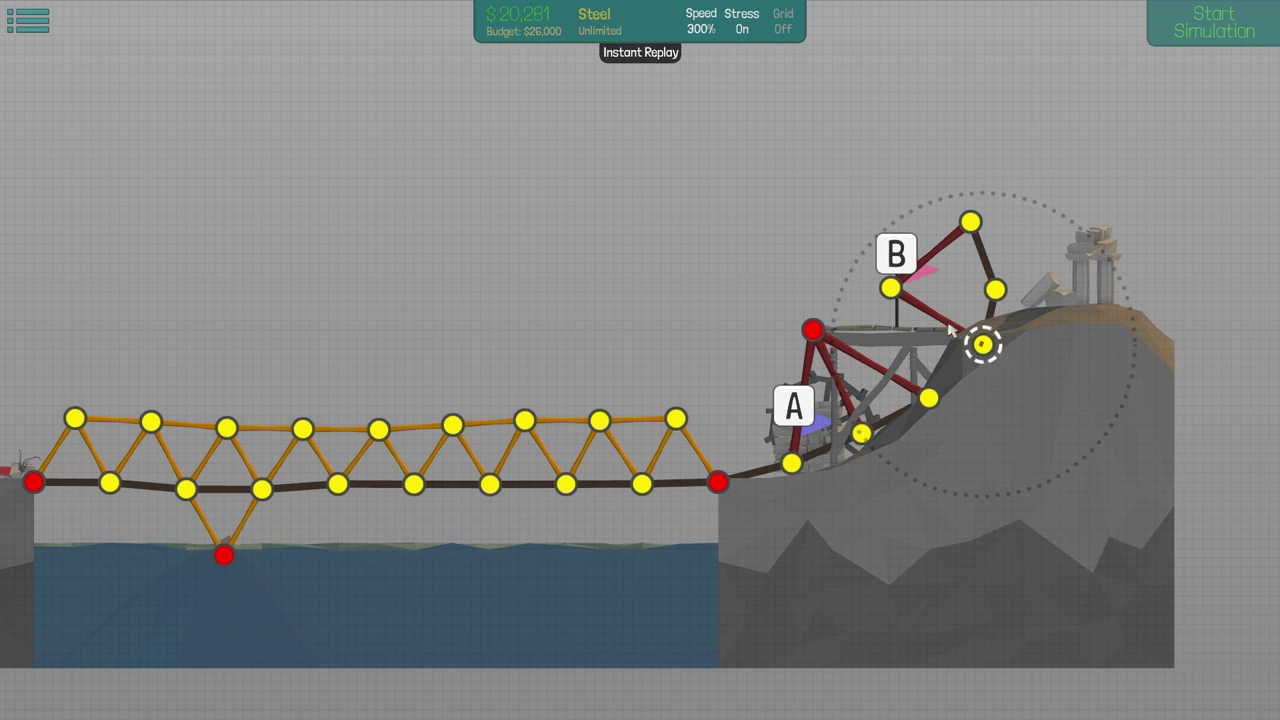
left_click(890, 287)
left_click(812, 330)
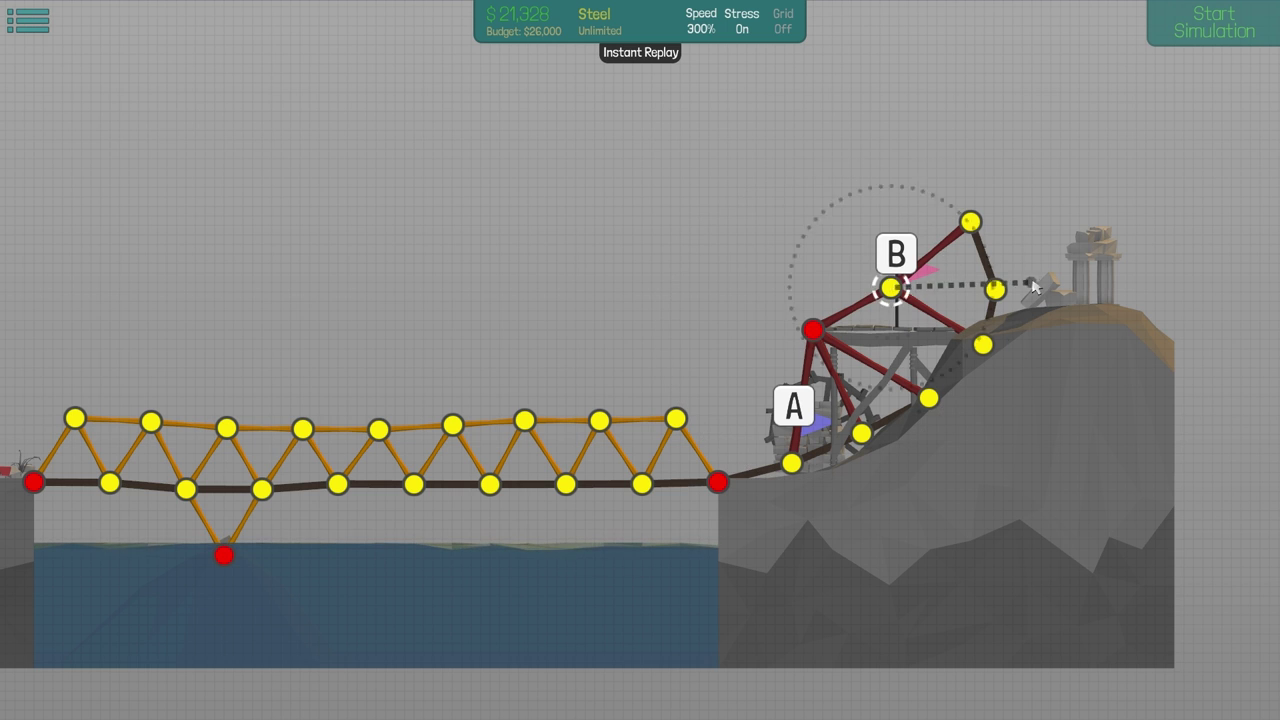
left_click(996, 289)
- Add a downward steel brace from the joint by B and retest from a side view
left_click(1220, 32)
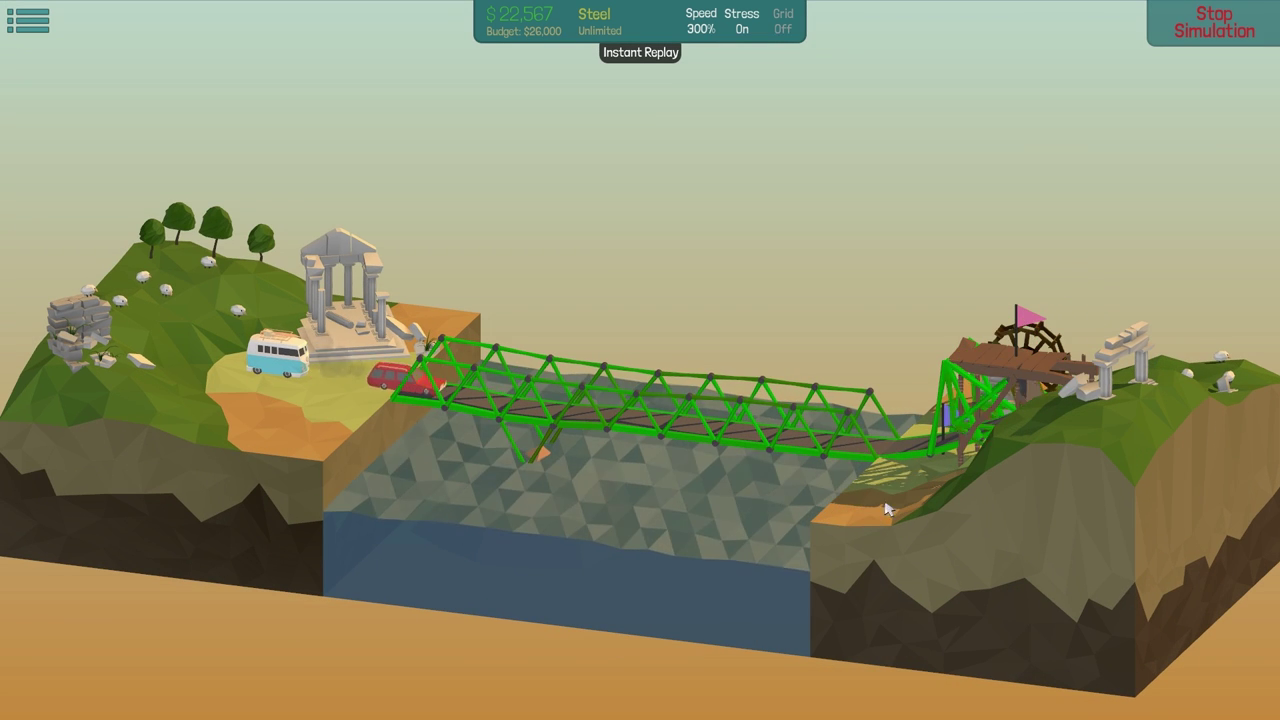
left_click(1215, 23)
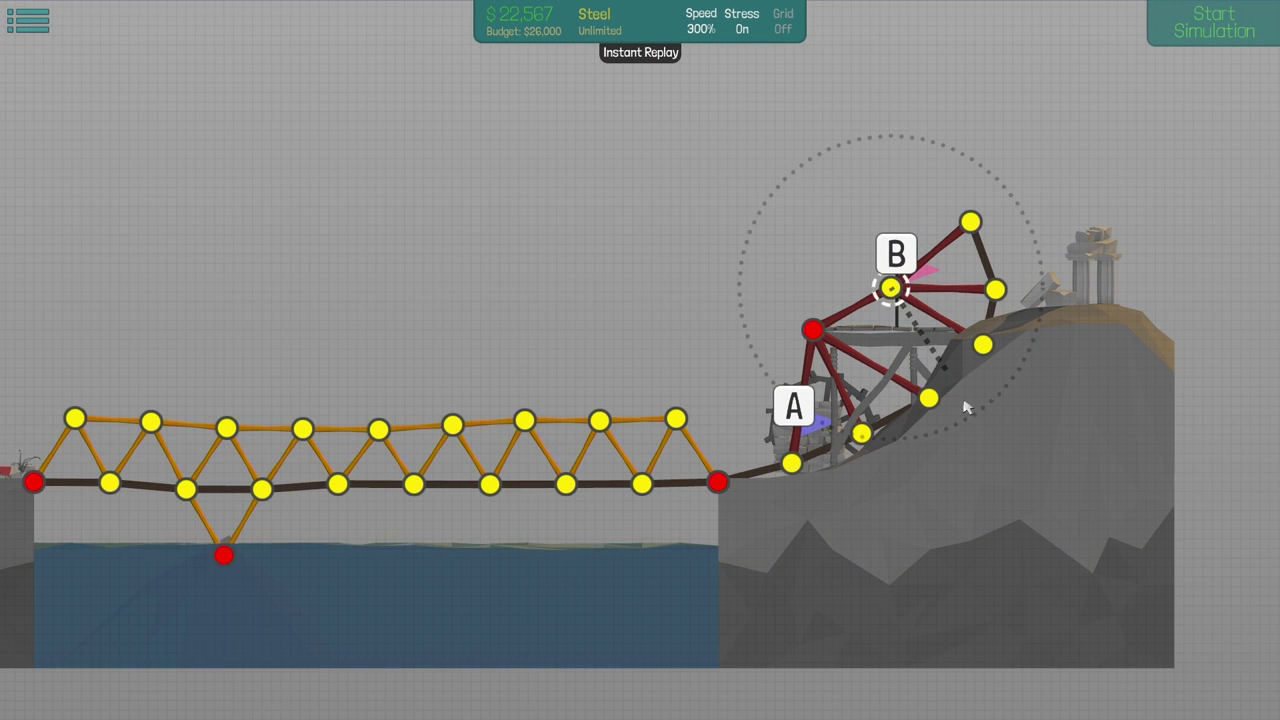
left_click(930, 400)
left_click(1190, 38)
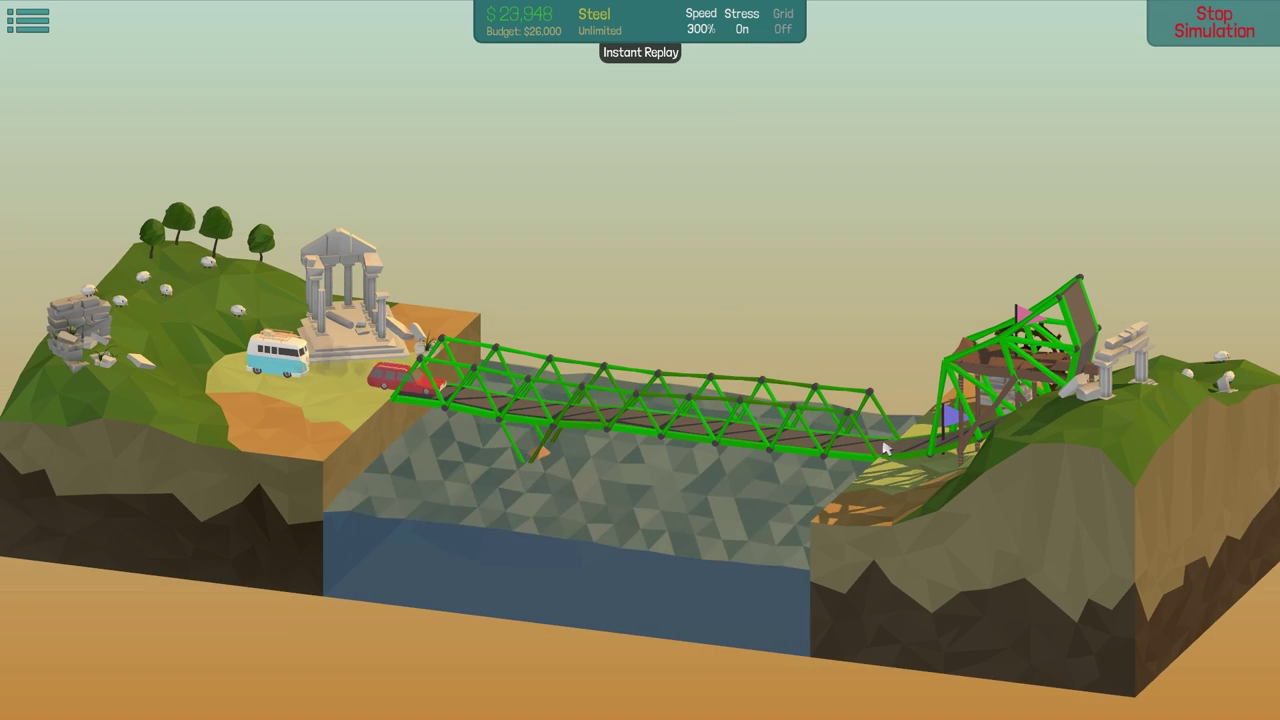
left_click_drag(1130, 390, 1130, 250)
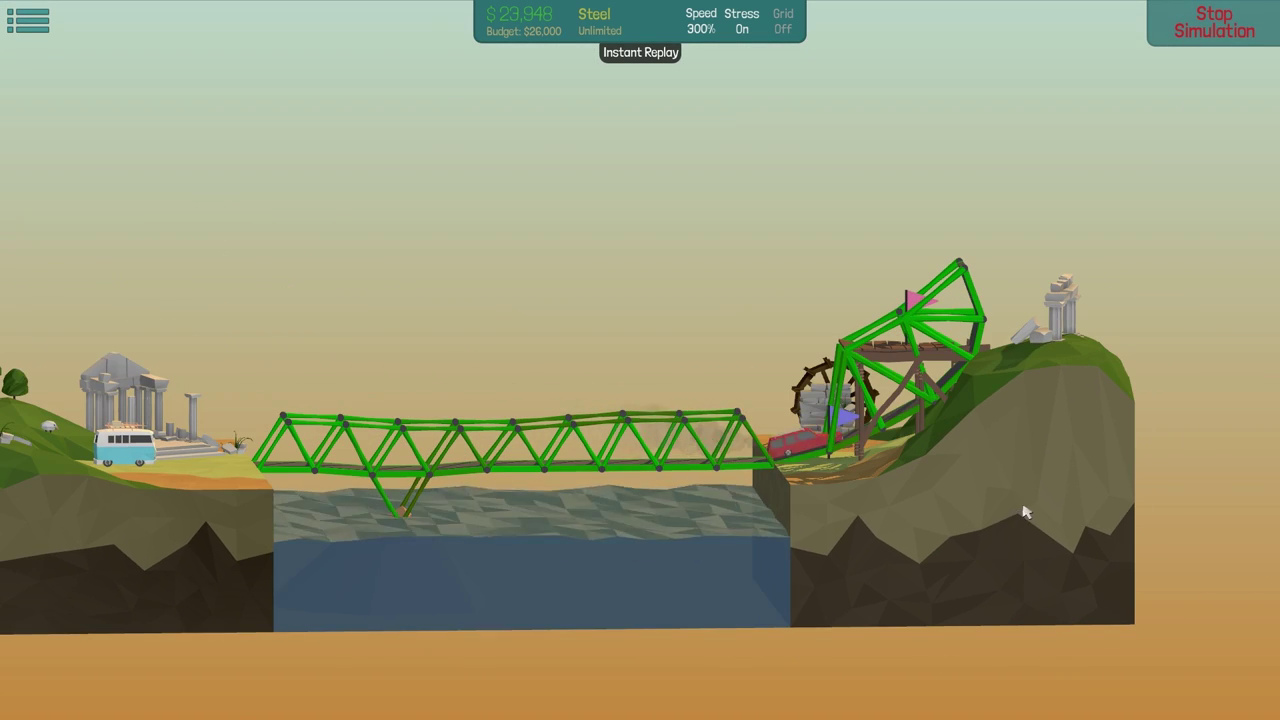
- Undo the stray beam, shift the top joints rightward, and test from a side view
left_click(1213, 22)
scroll(900, 450, "up", 3)
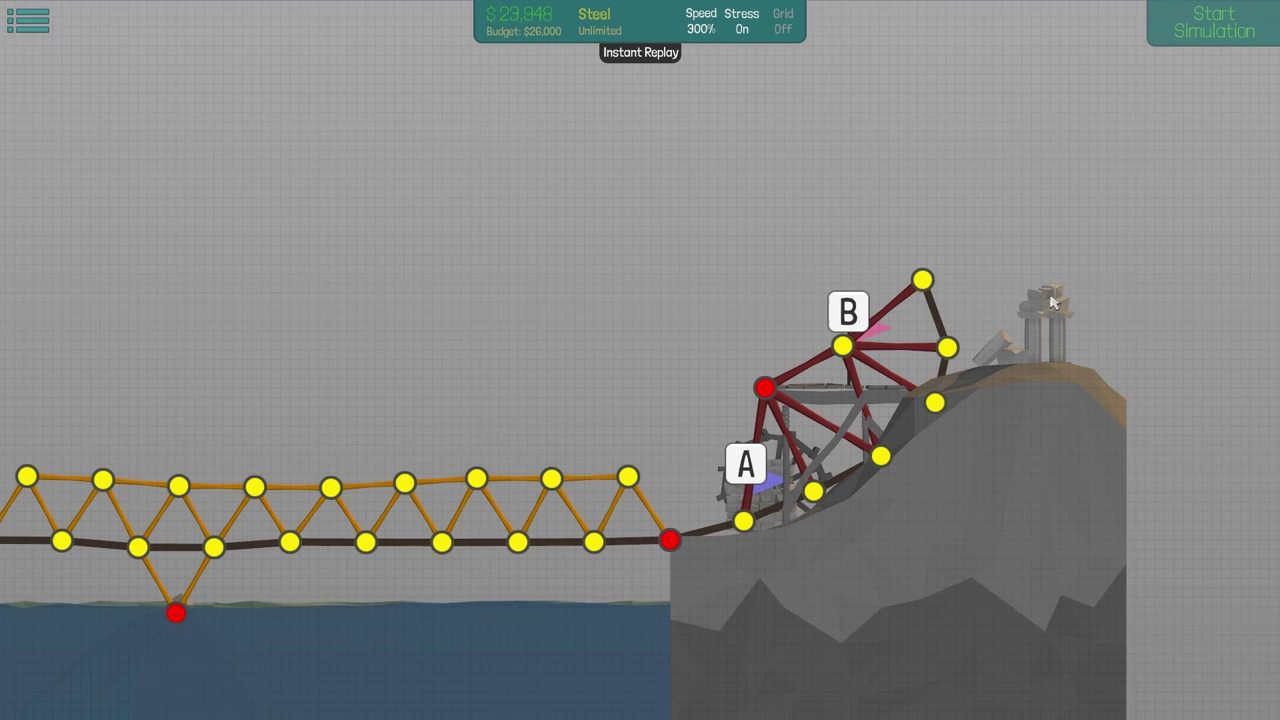
left_click(936, 462)
key("ctrl+z")
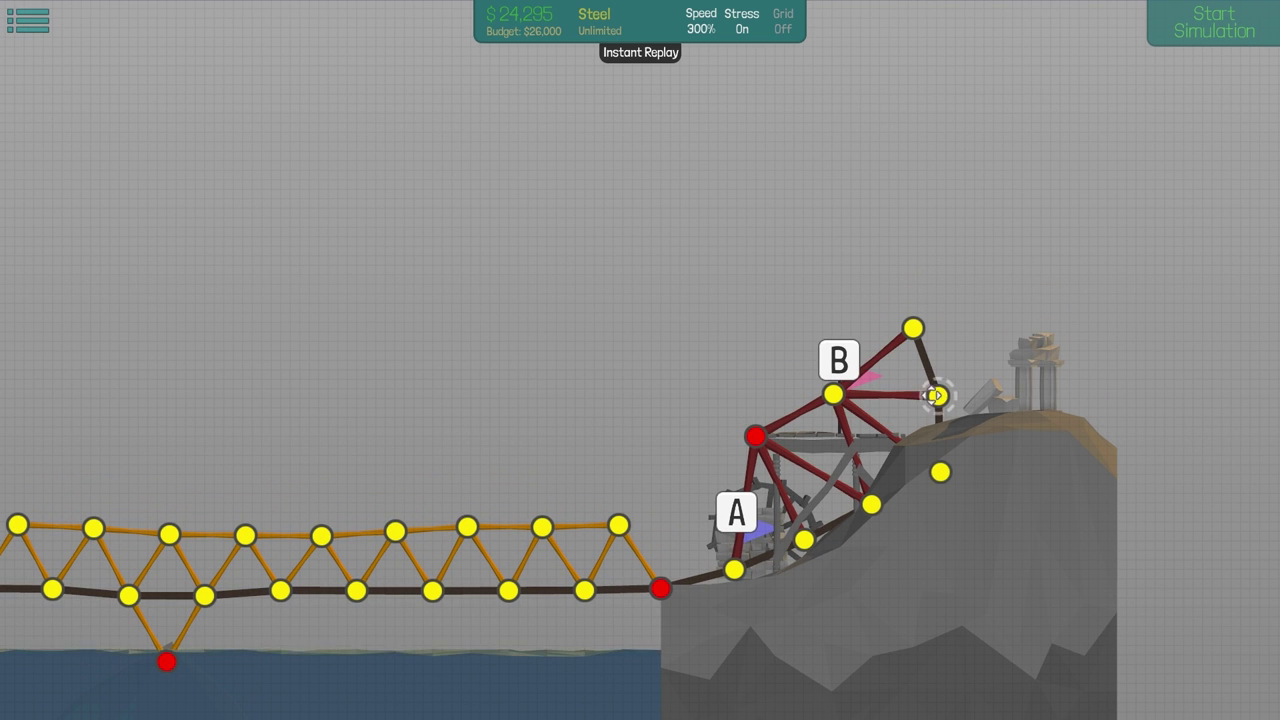
key("ctrl+z")
mouse_move(912, 325)
left_mouse_down()
mouse_move(972, 320)
mouse_move(932, 320)
left_mouse_up()
left_click_drag(833, 395, 870, 397)
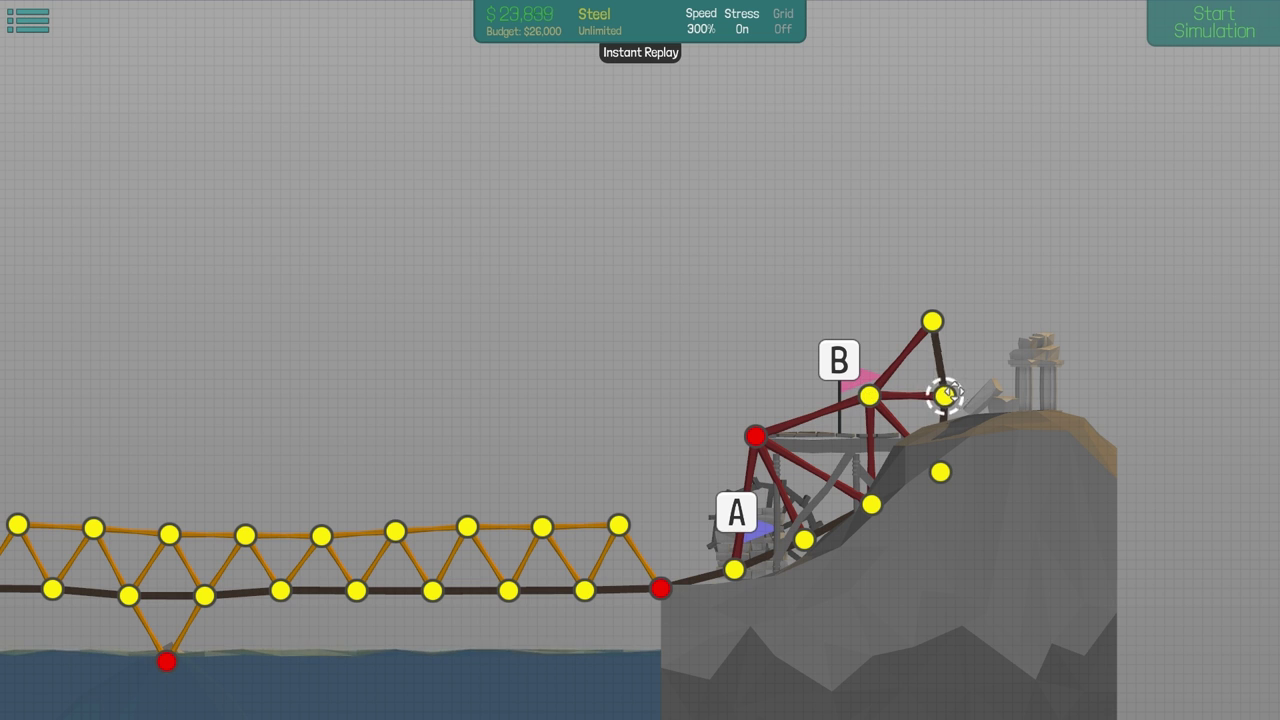
left_click(1207, 40)
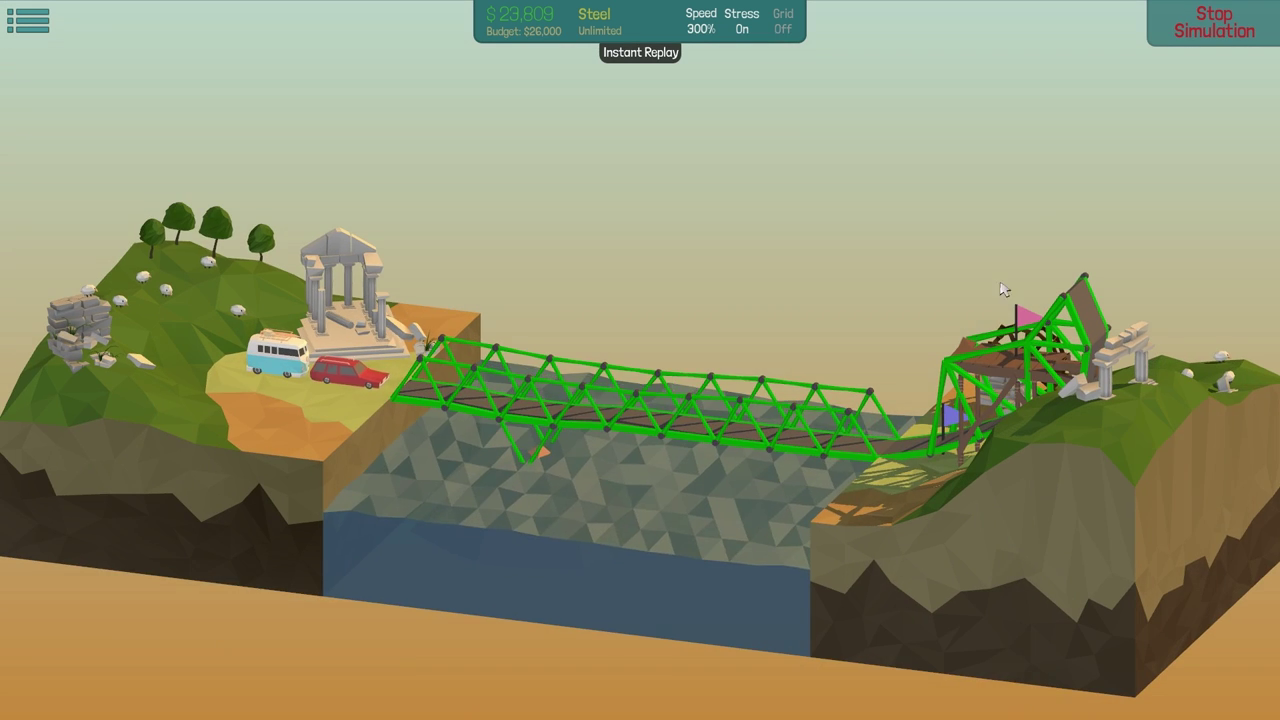
right_click(1040, 440)
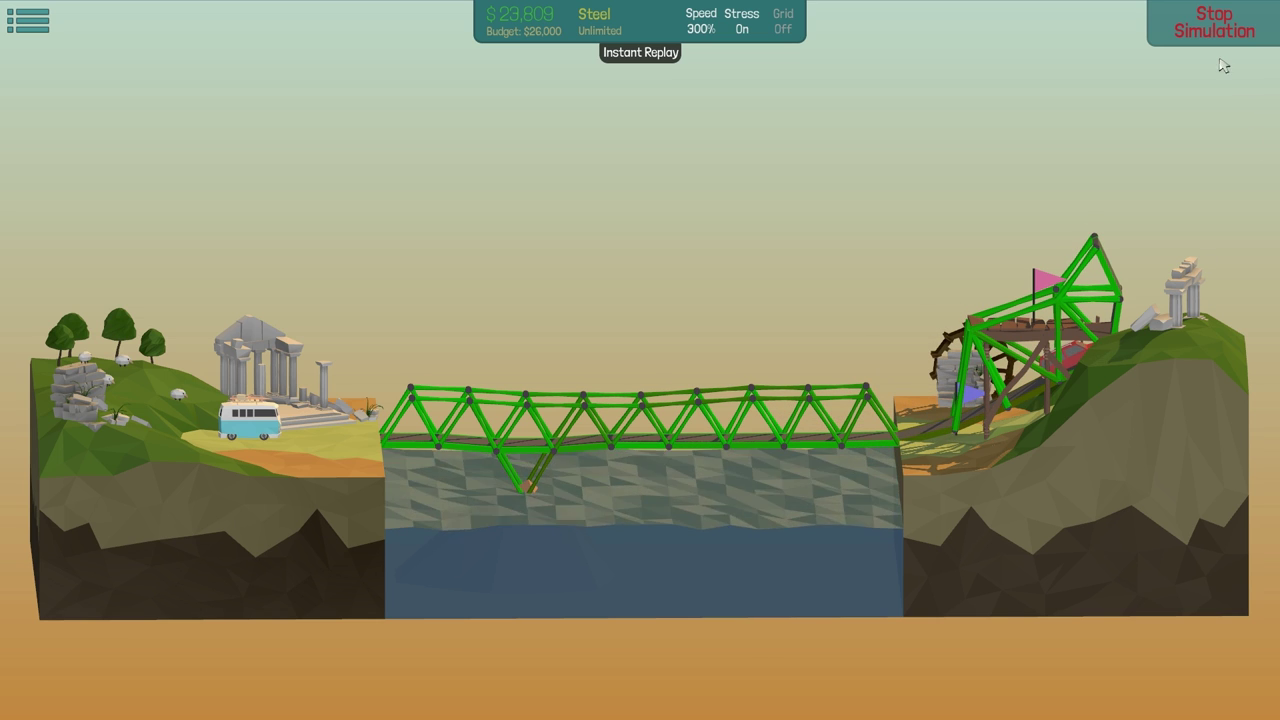
left_click(1208, 30)
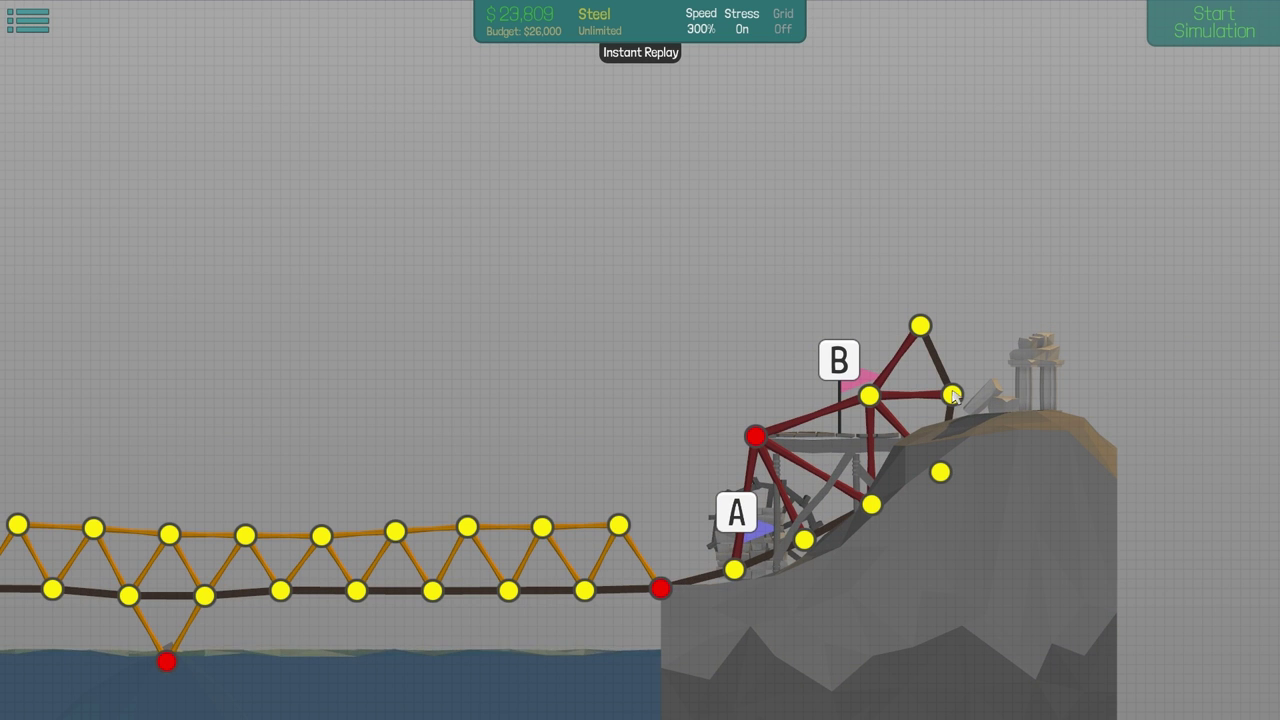
- Erase the top steel joint with its beams and rerun the test
left_click_drag(924, 365, 987, 402)
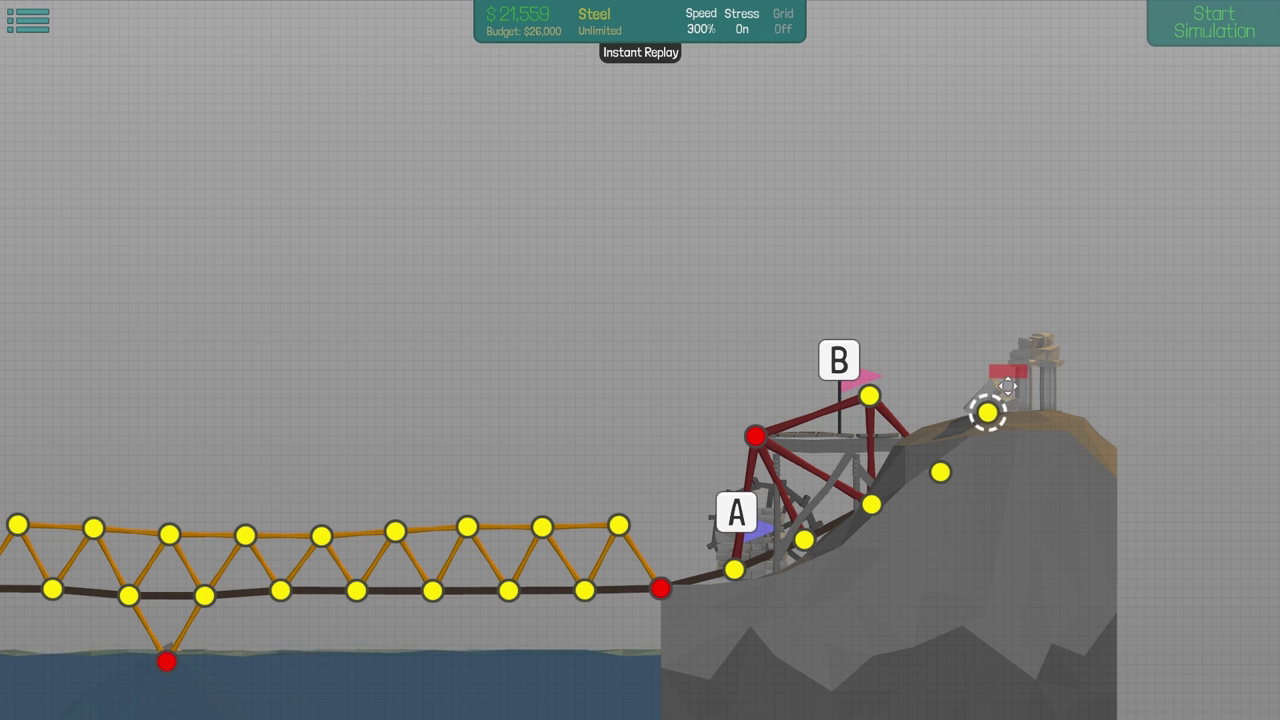
right_click(945, 385)
left_click(945, 385)
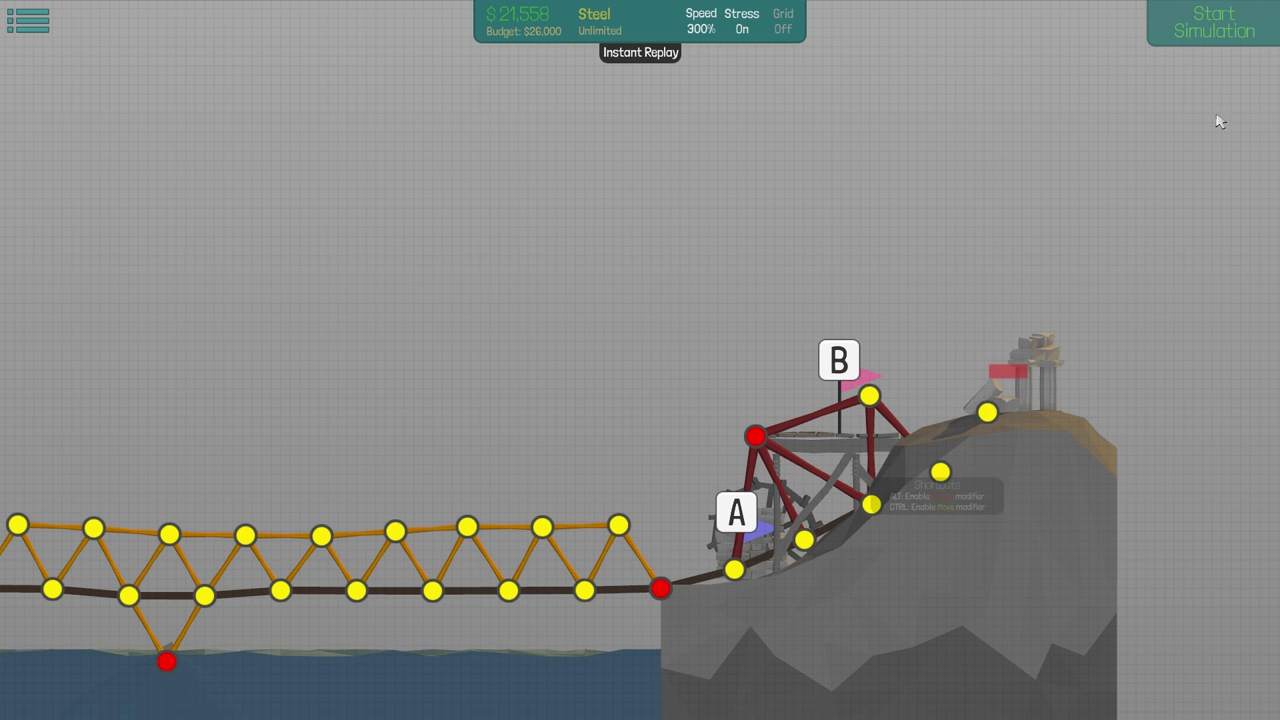
key("space")
left_click_drag(875, 523, 1057, 528)
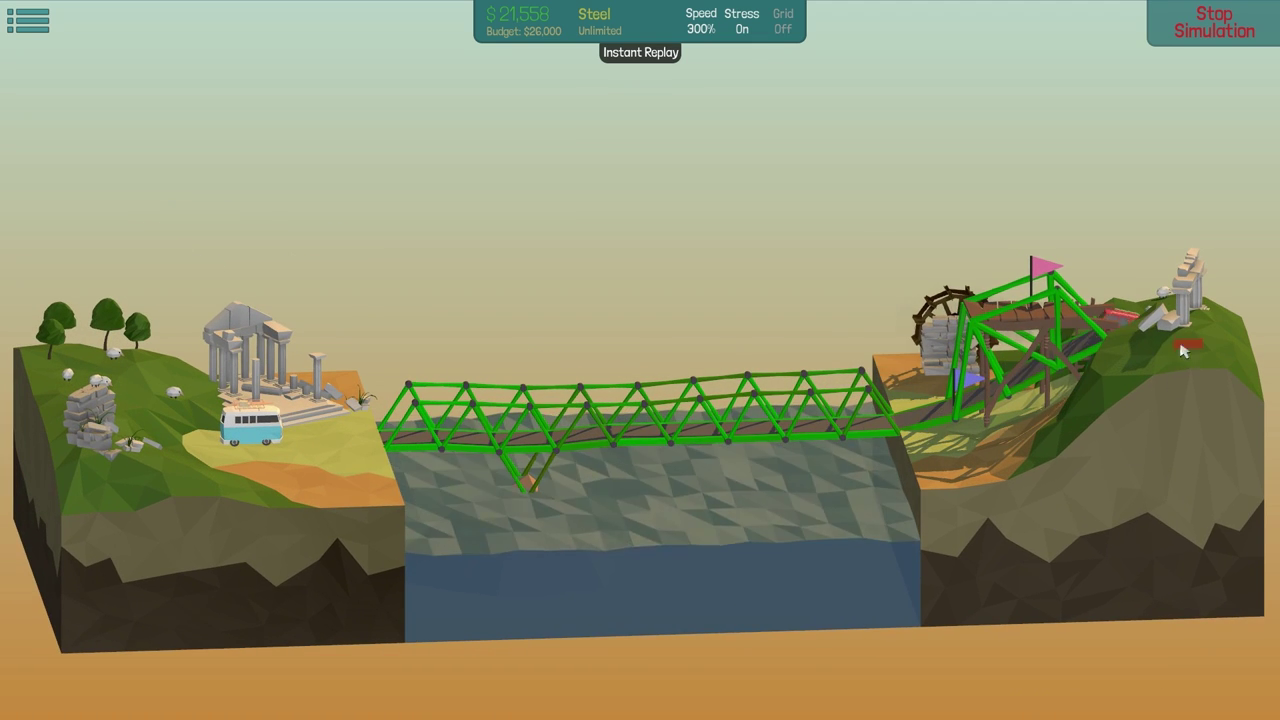
left_click(1214, 22)
- Add road and steel beams rising from the hilltop joint to B's joint, then test
left_click_drag(1037, 221, 905, 423)
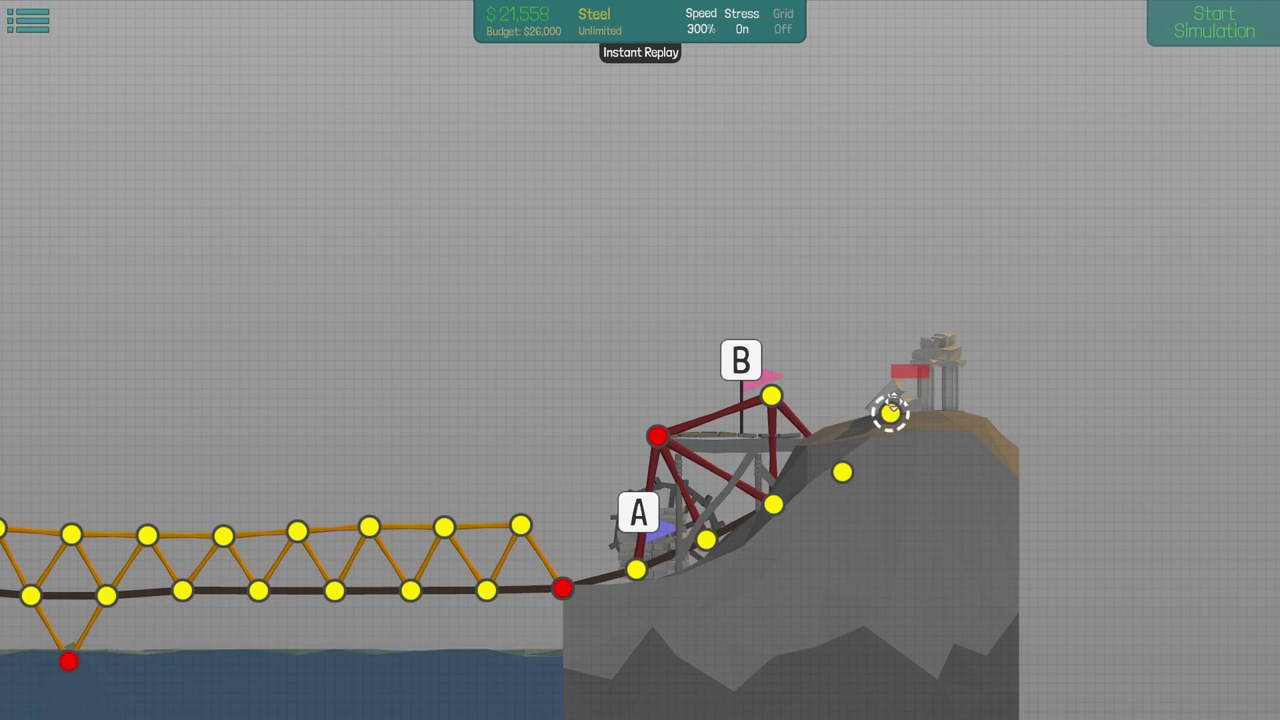
right_click(897, 404)
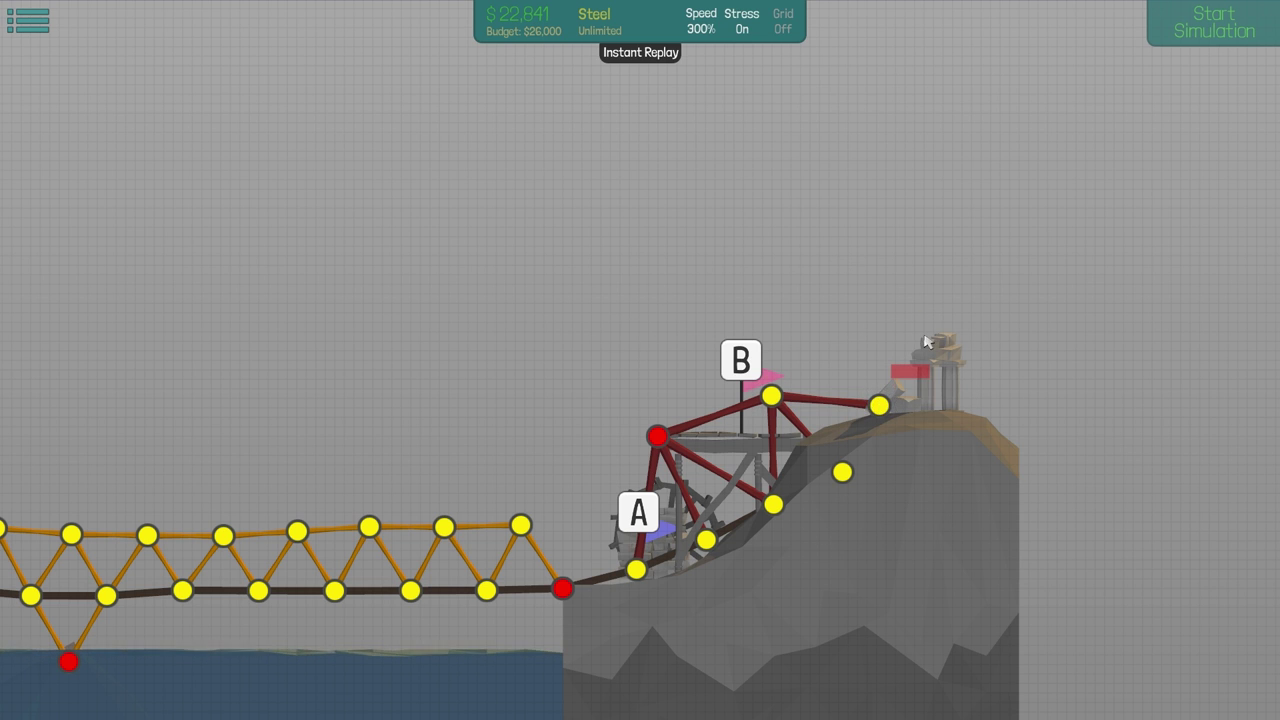
right_click(926, 341)
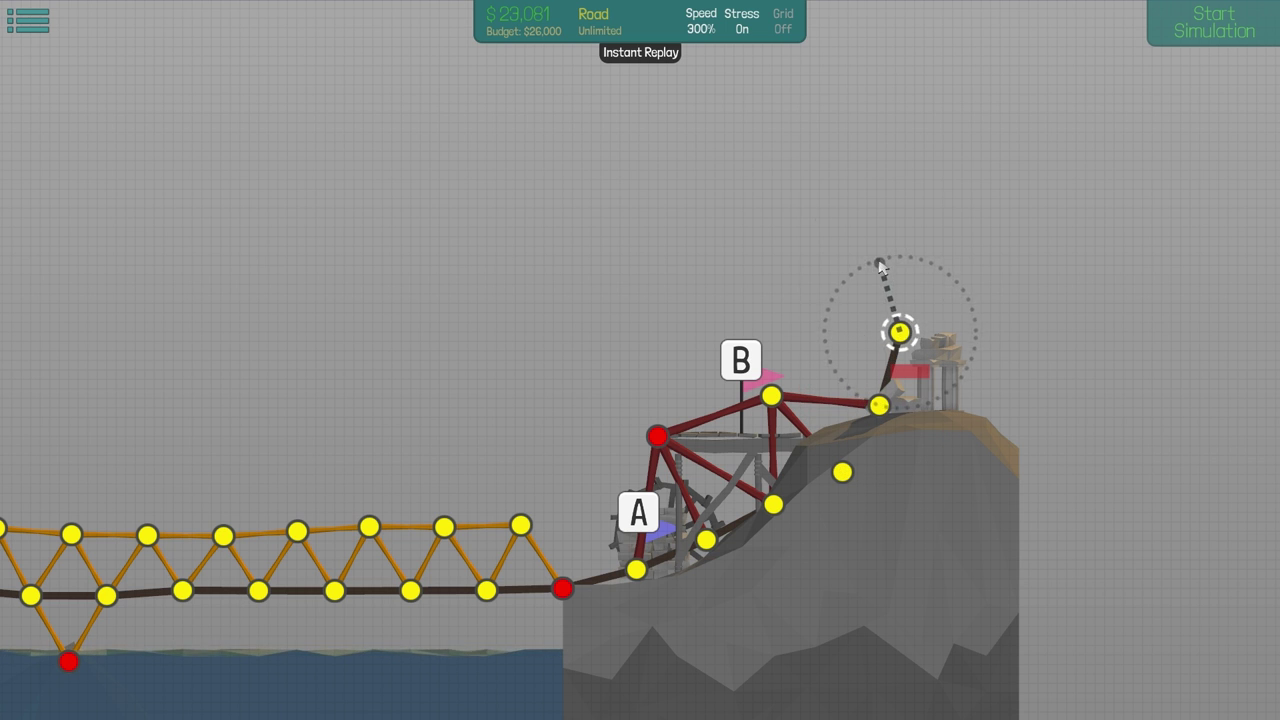
right_click(868, 290)
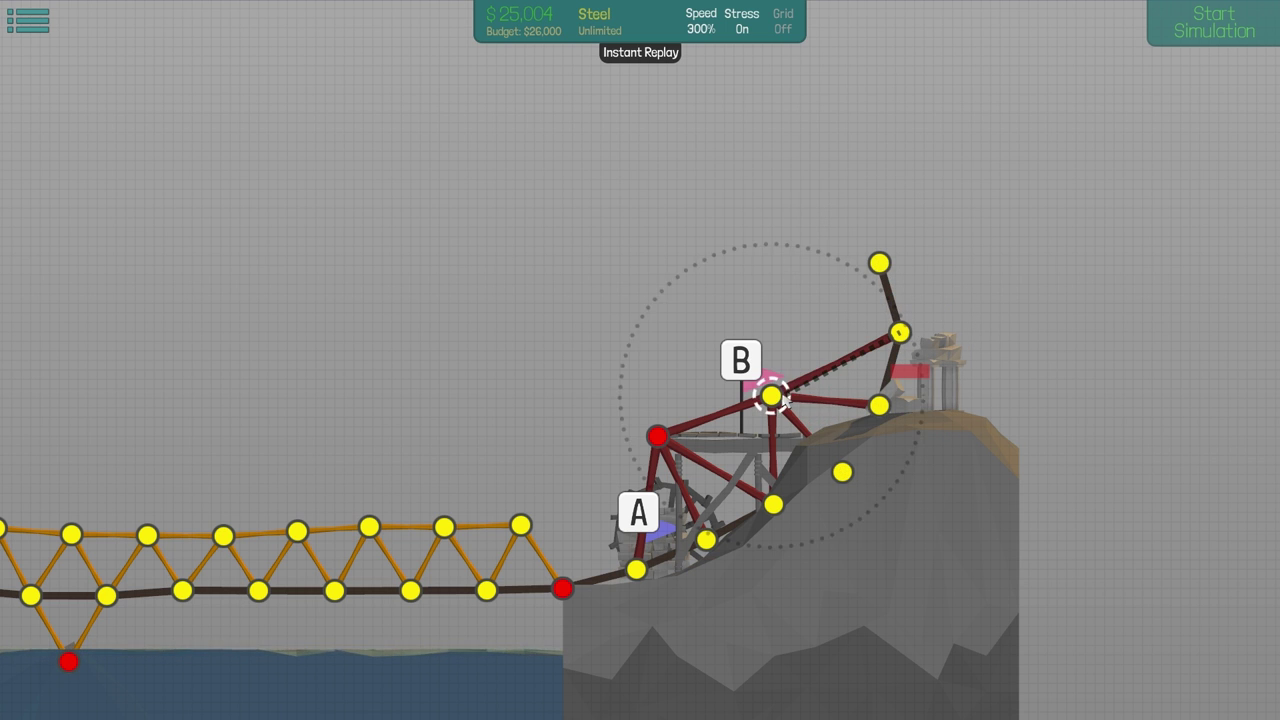
left_click(772, 397)
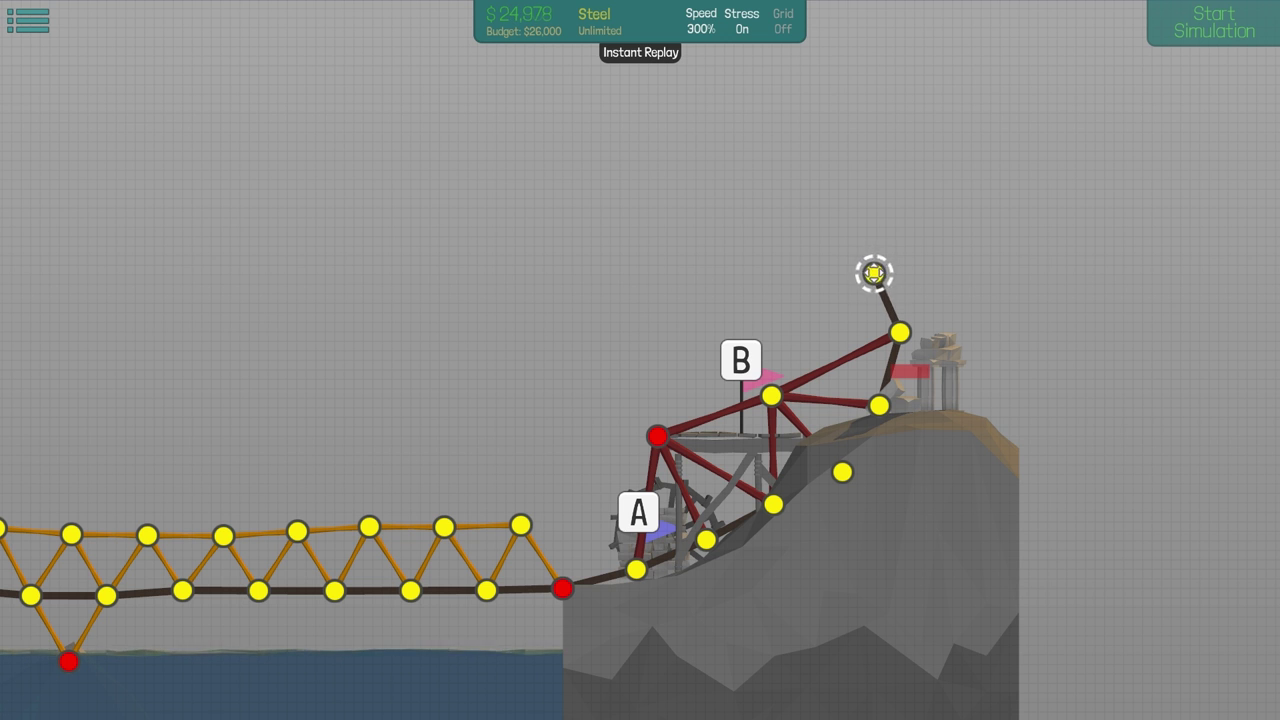
left_click(773, 393)
right_click(757, 378)
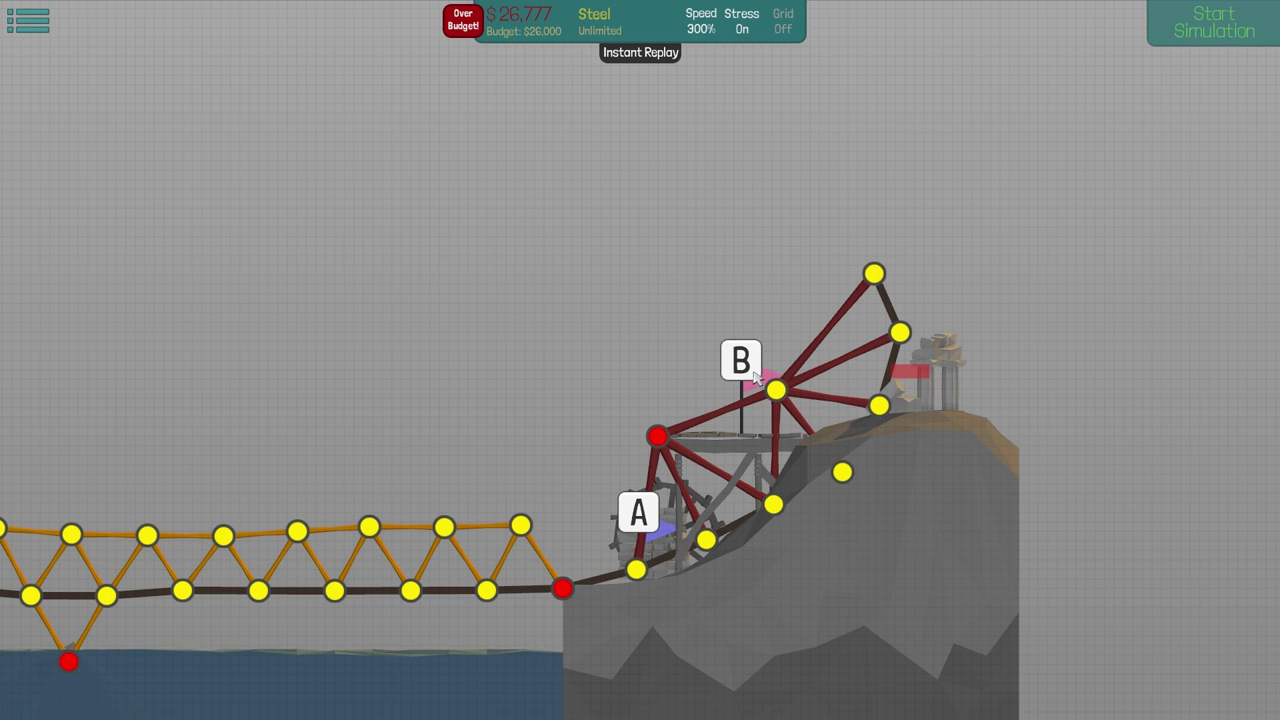
left_click(1243, 18)
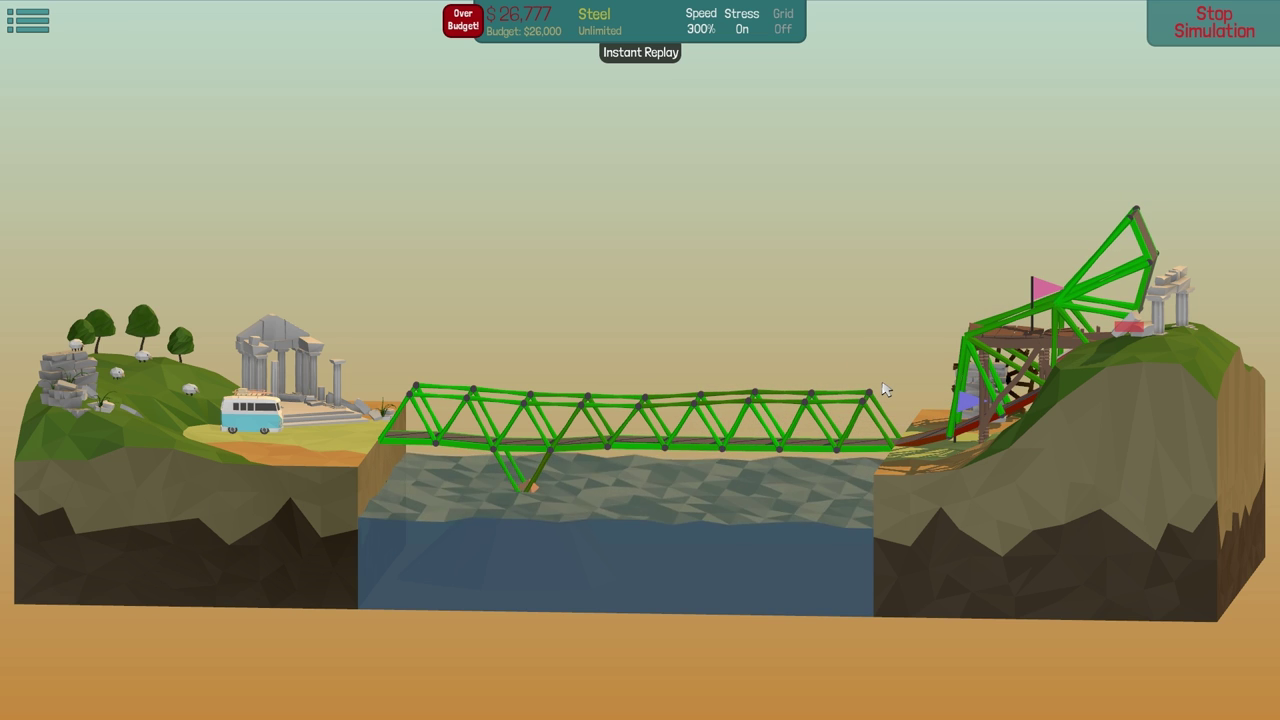
- Lower the topmost and right upper steel joints, then test from a side view
left_click(1215, 22)
right_click(1000, 348)
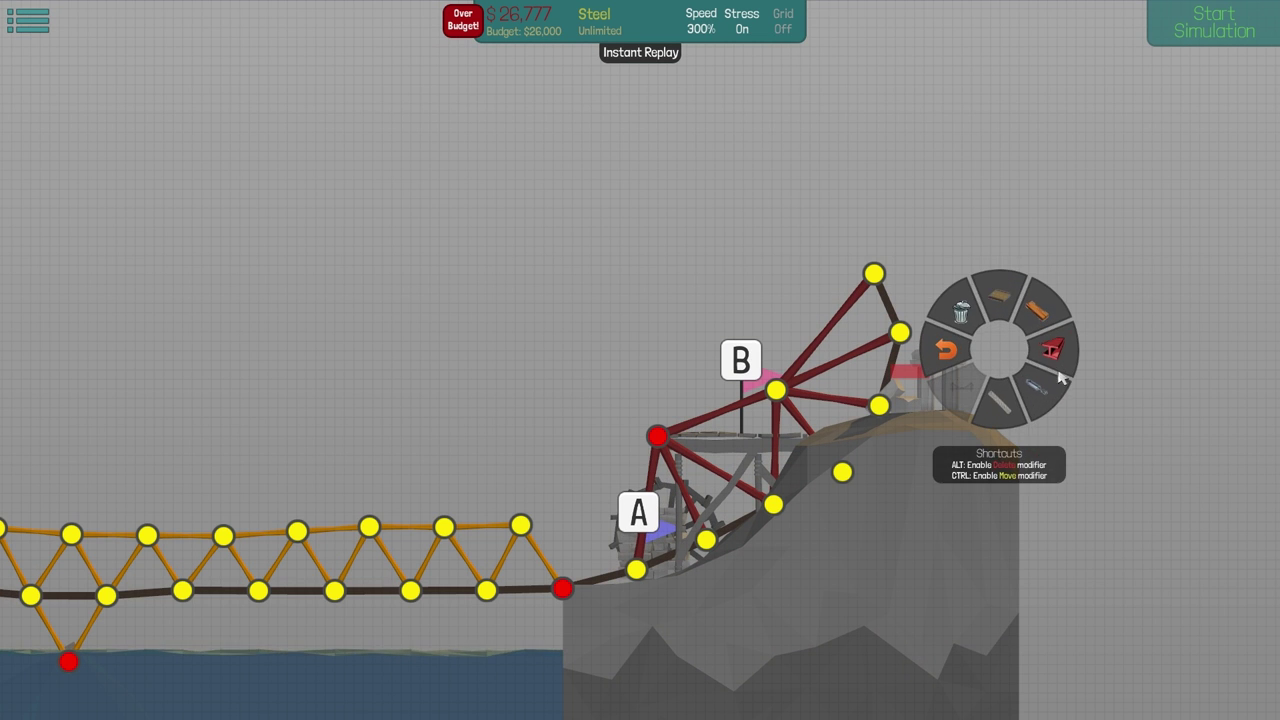
left_click(1062, 378)
scroll(945, 458, "up", 4)
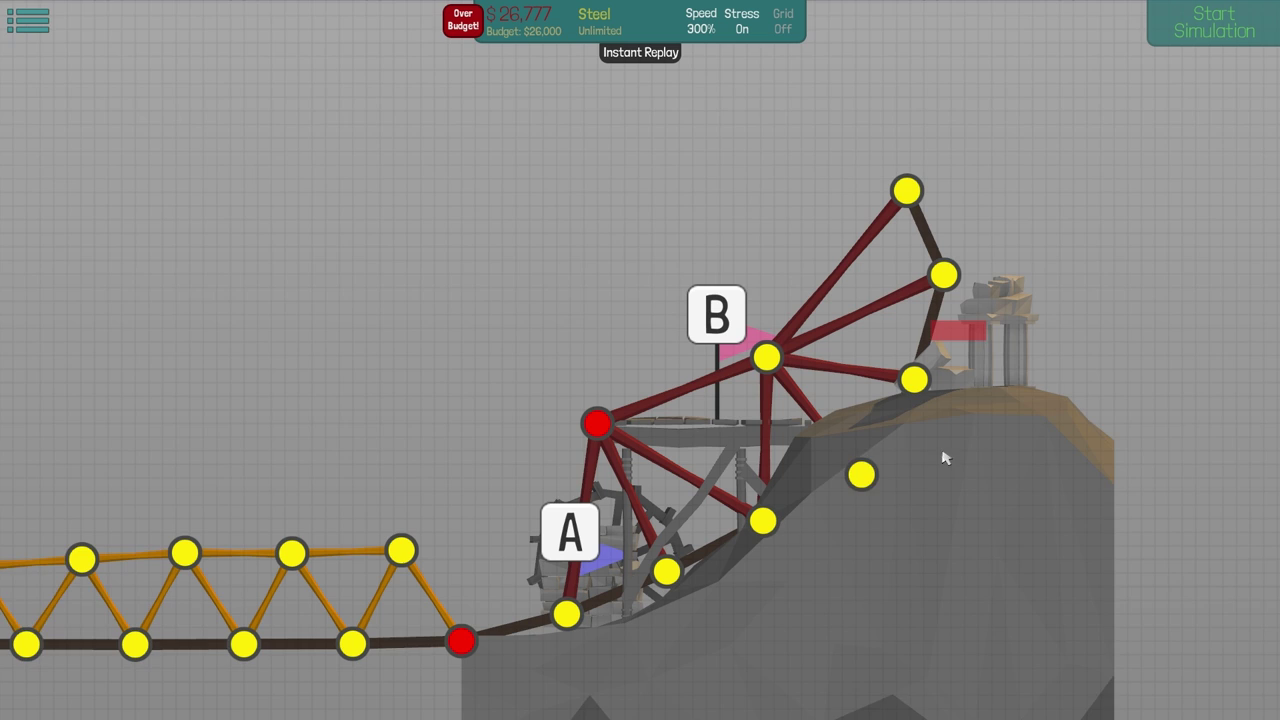
scroll(945, 458, "up", 2)
scroll(945, 440, "up", 2)
left_click_drag(917, 378, 915, 349)
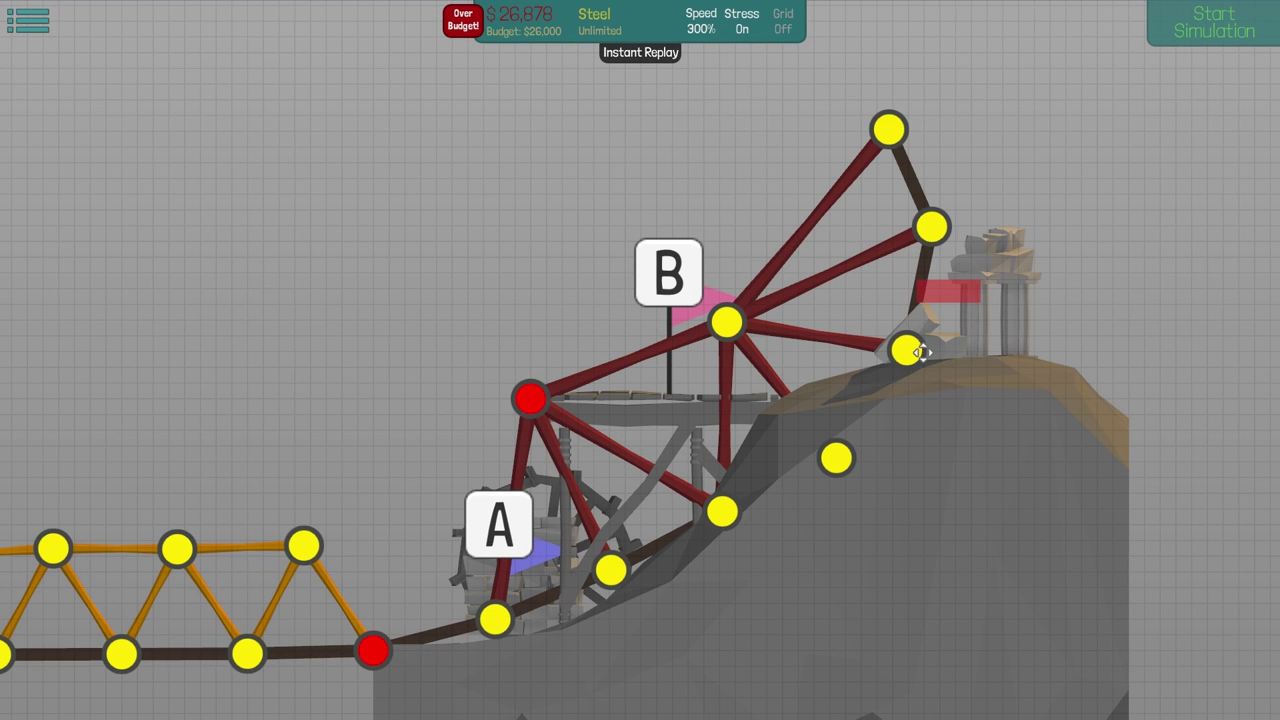
left_click_drag(928, 222, 932, 246)
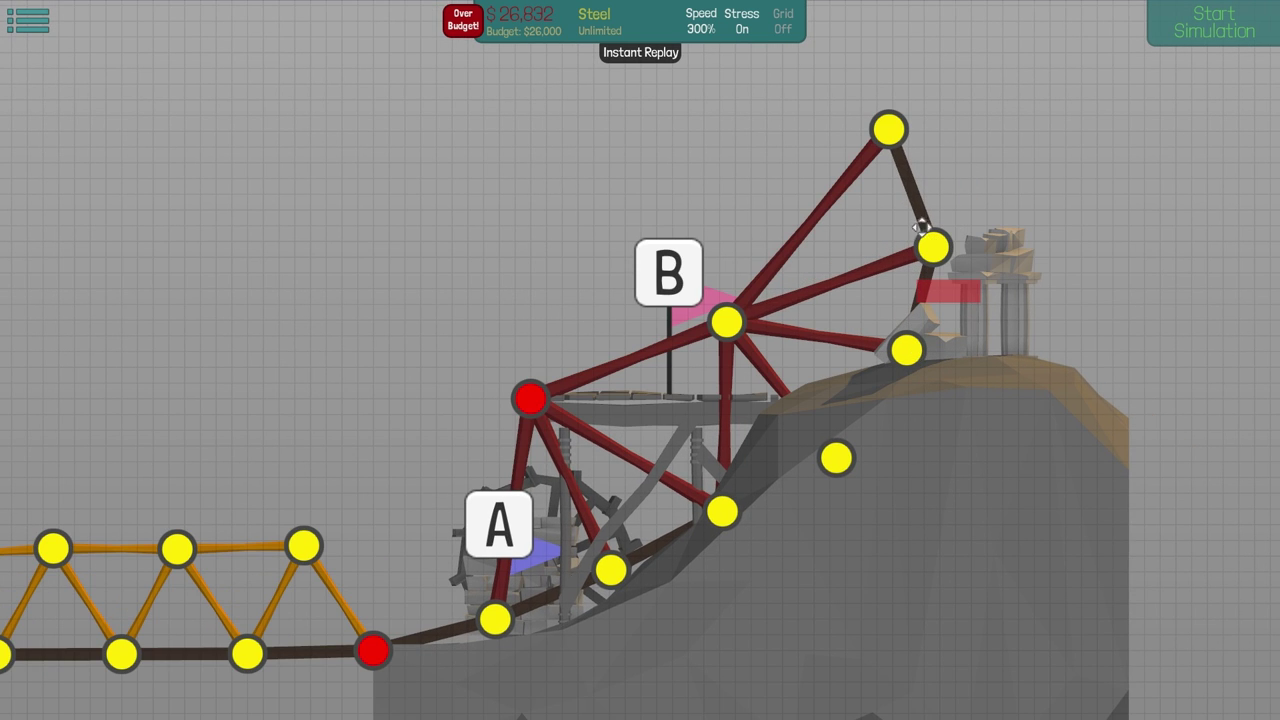
left_click_drag(886, 124, 913, 183)
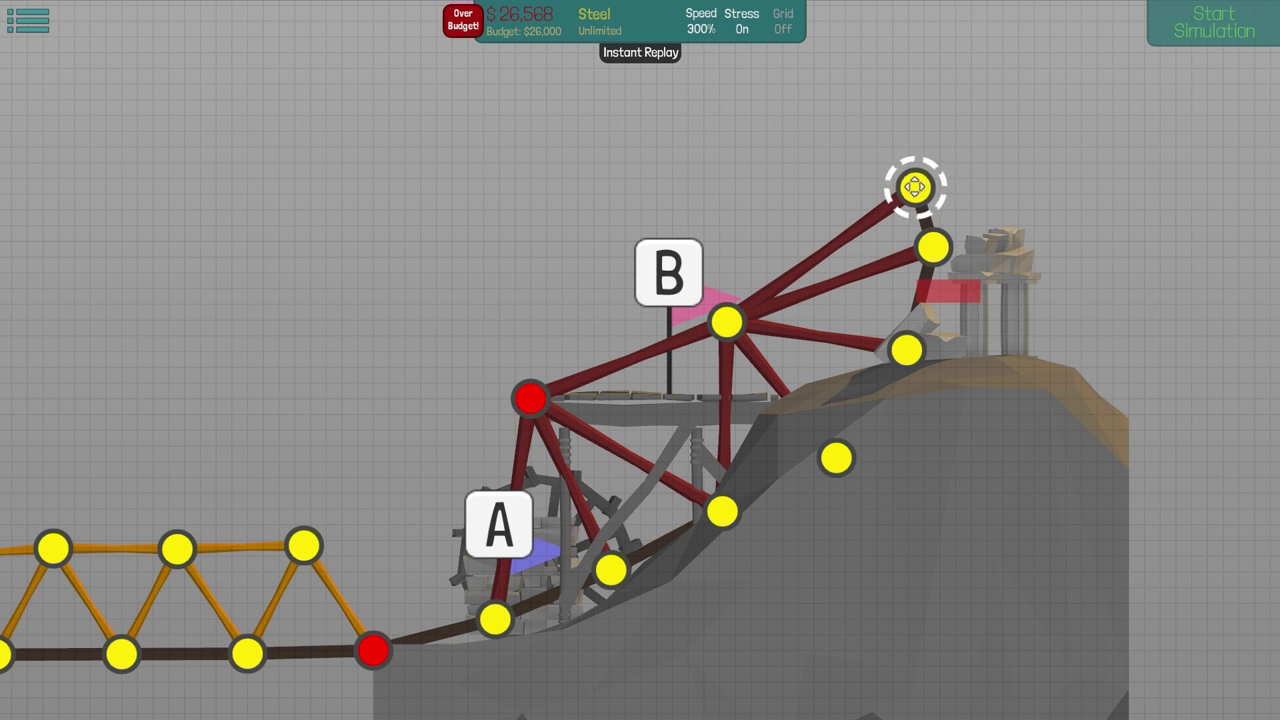
left_click(1200, 25)
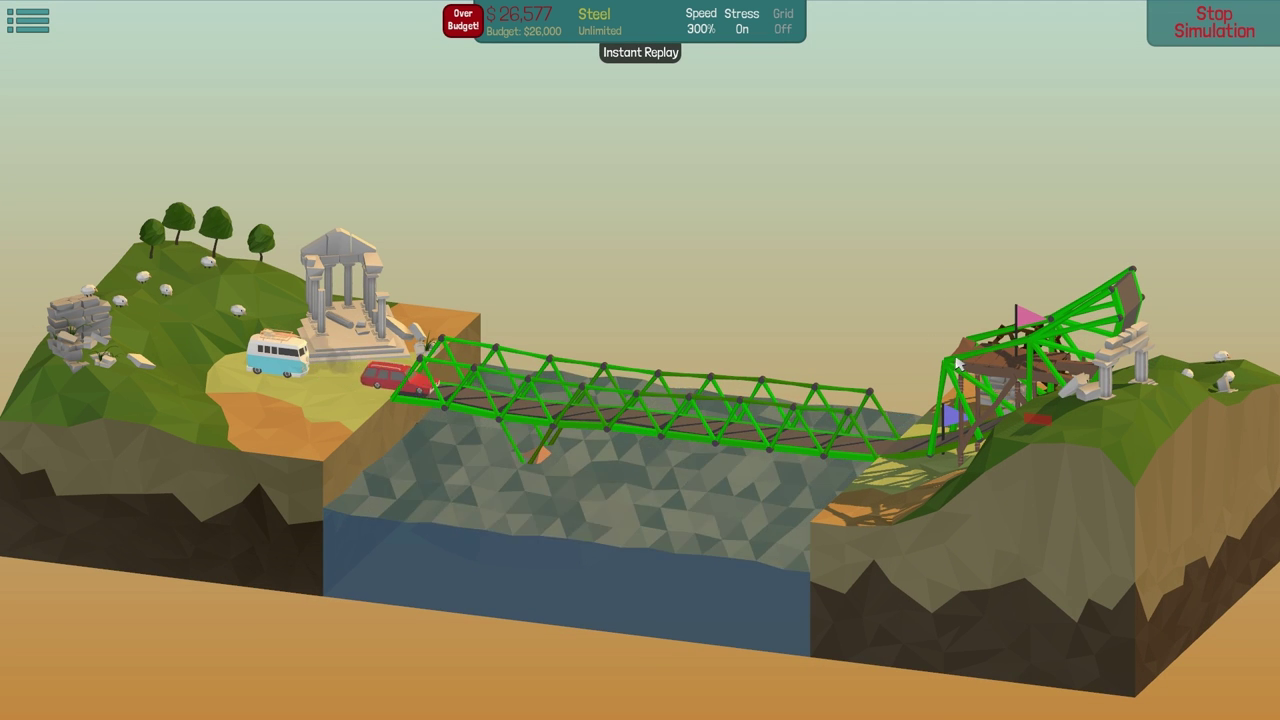
left_click_drag(760, 470, 1030, 388)
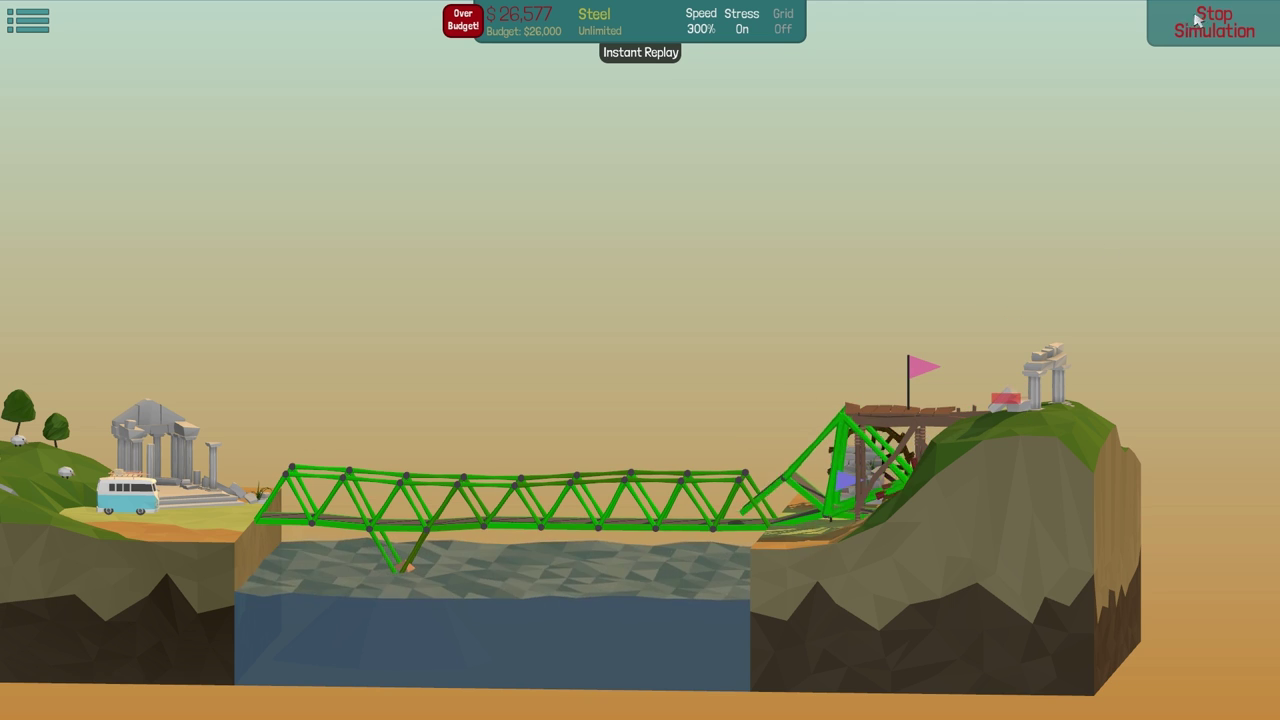
key("space")
scroll(1103, 234, "up", 1)
- Move the hilltop and slope joints downhill, delete one joint, and retest
left_click(868, 465)
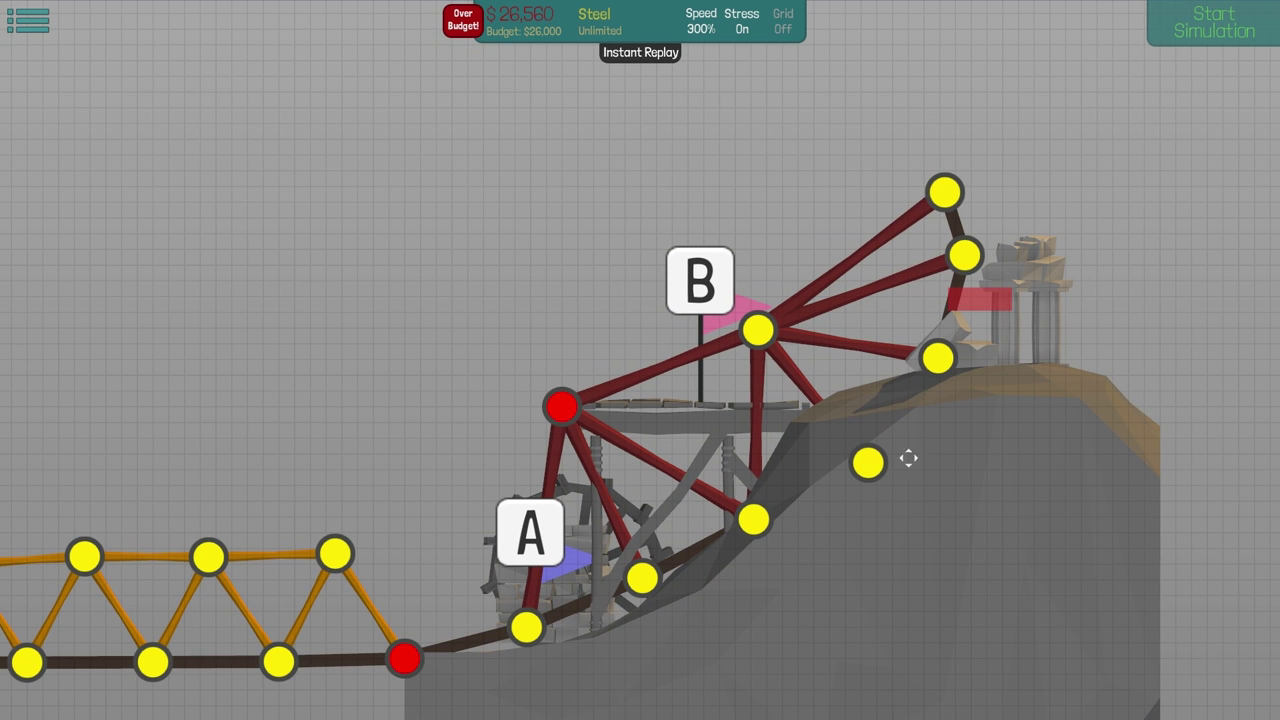
left_click_drag(939, 357, 985, 370)
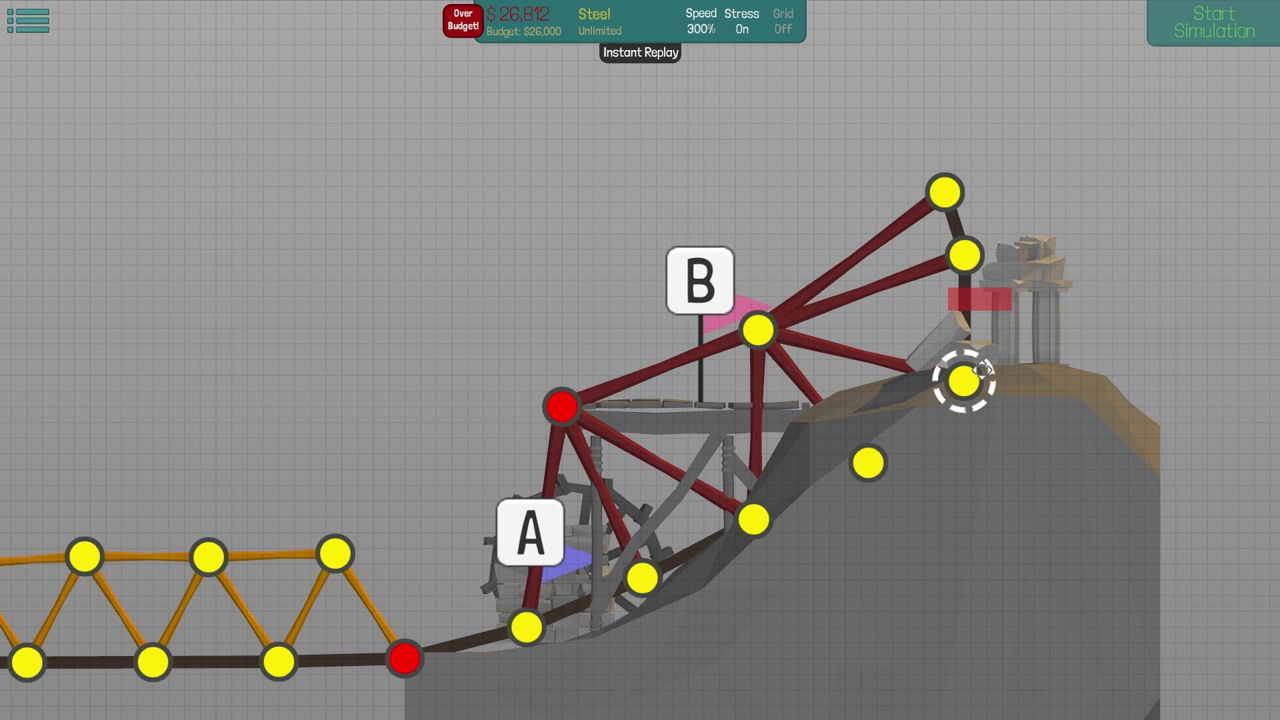
left_click_drag(868, 462, 872, 468)
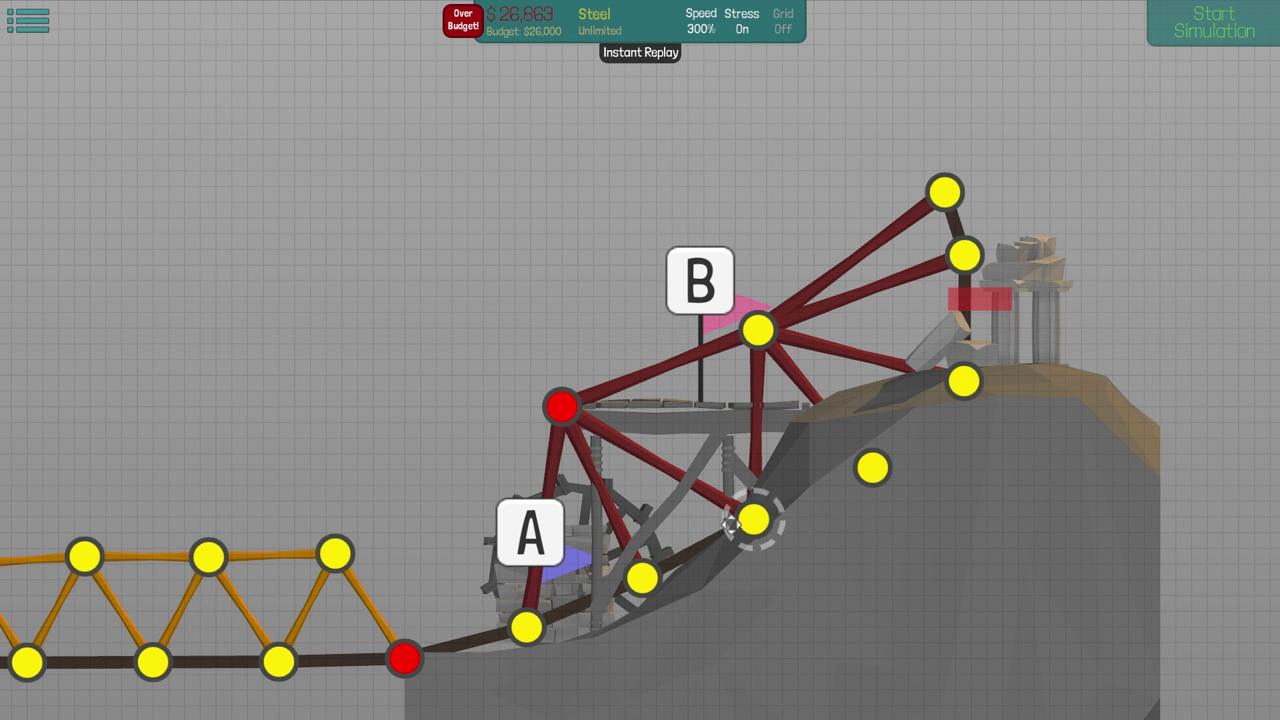
left_click_drag(753, 520, 768, 537)
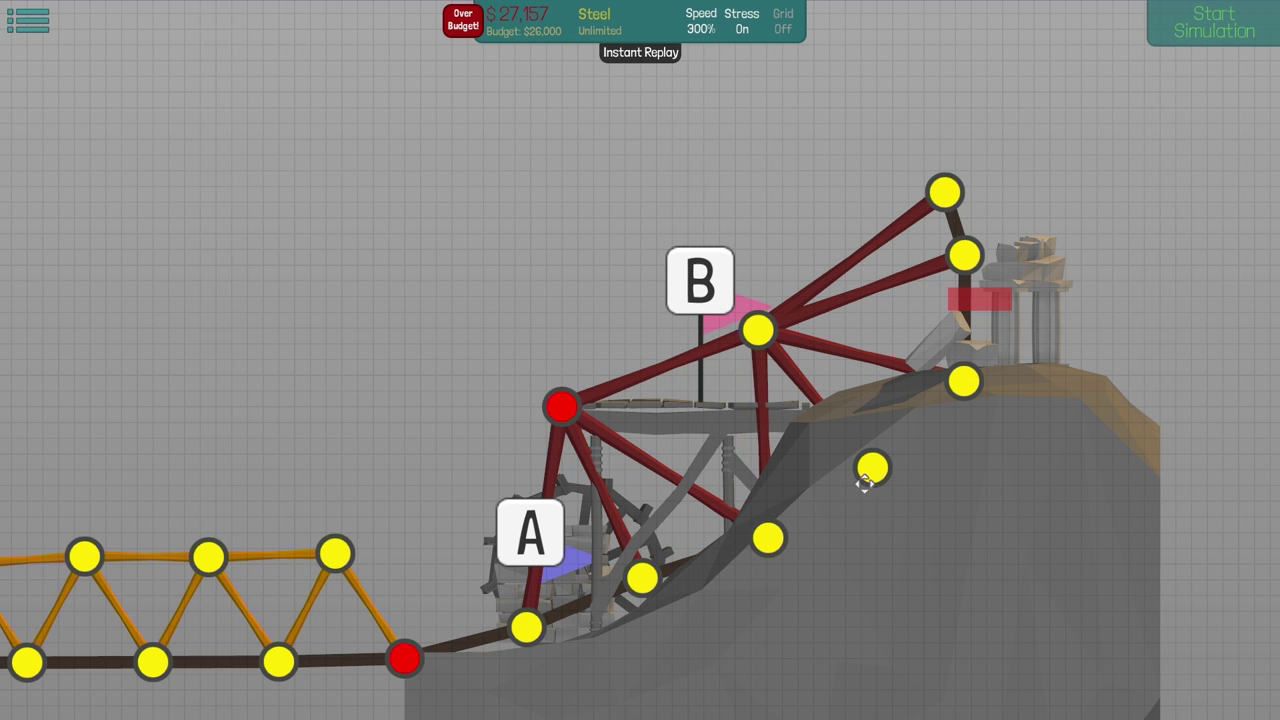
left_click_drag(872, 468, 878, 472)
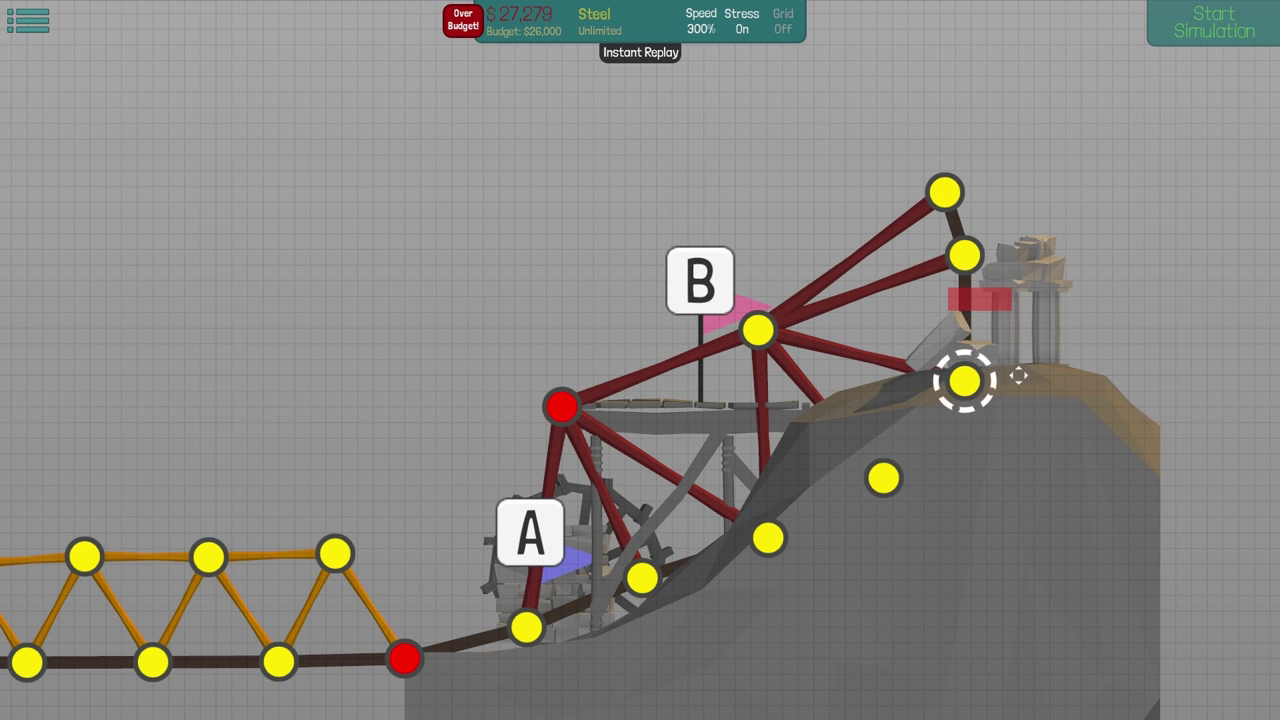
left_click_drag(640, 578, 656, 597)
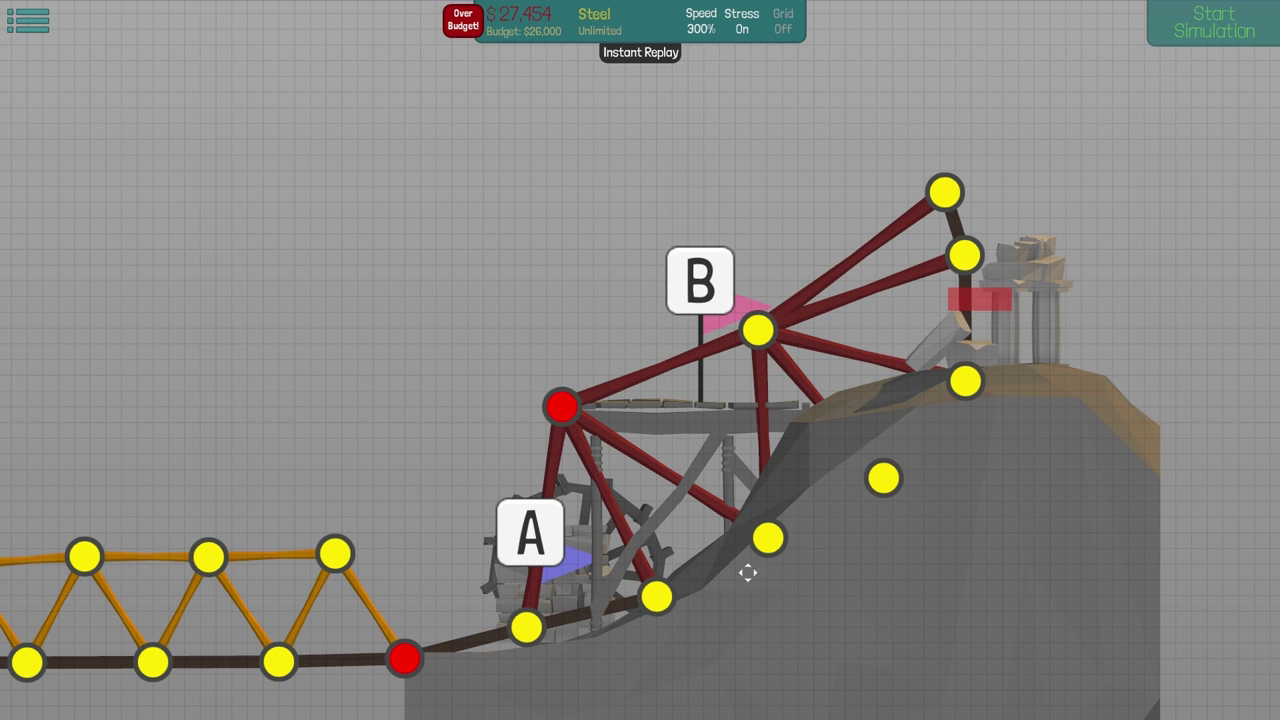
left_click_drag(768, 537, 775, 542)
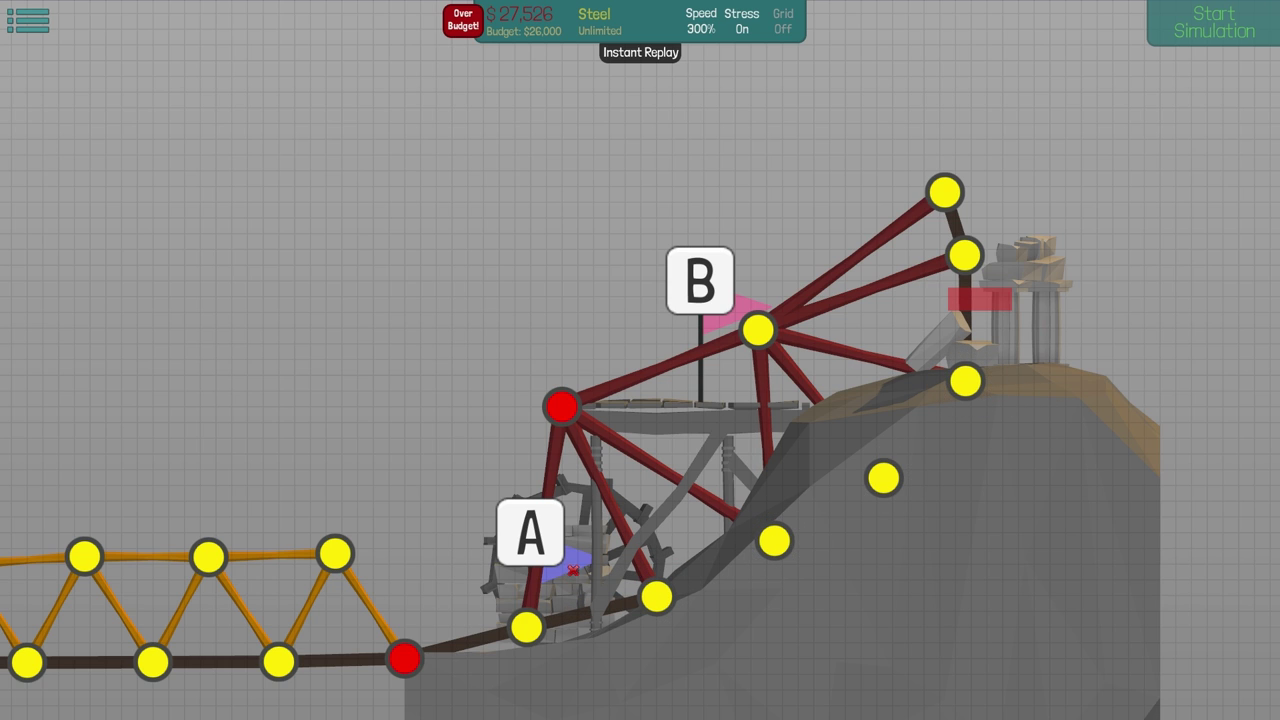
left_click(526, 627)
left_click(1167, 28)
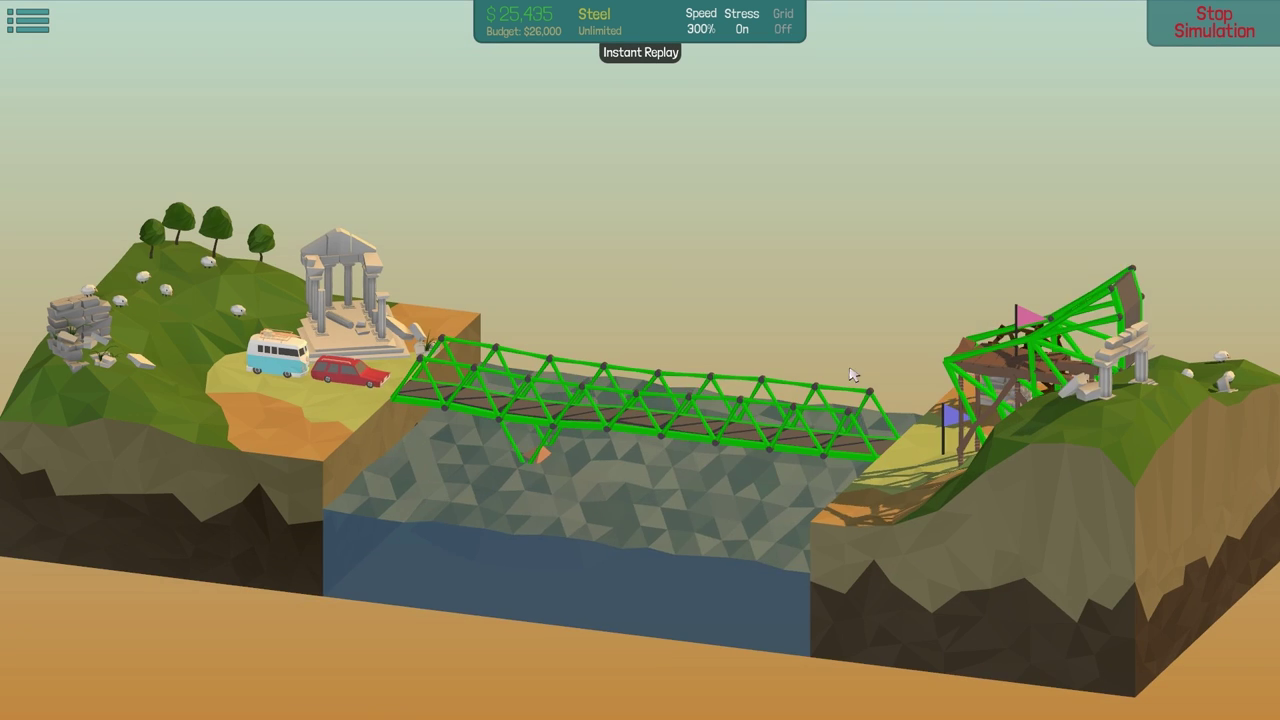
- Add a steel beam from the anchor to the slope joint; the test fails
left_click(1213, 22)
right_click(648, 550)
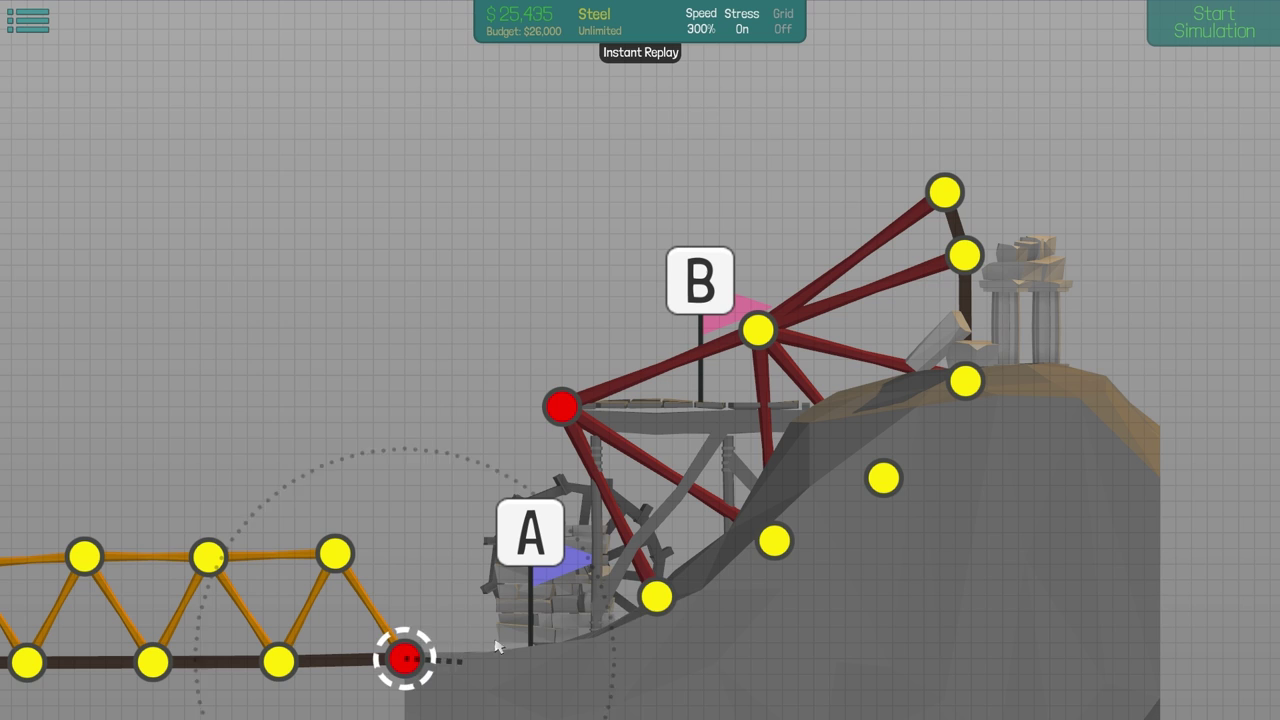
left_click(655, 597)
left_click(1266, 31)
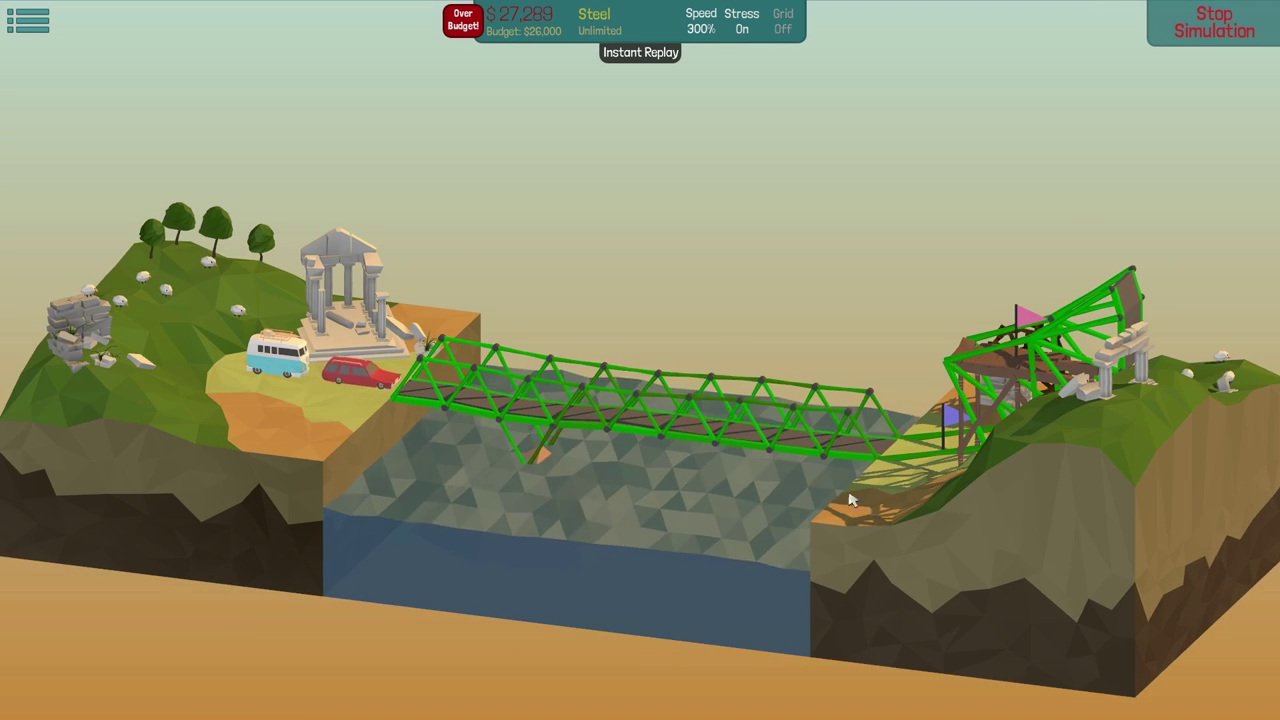
scroll(1068, 405, "up", 3)
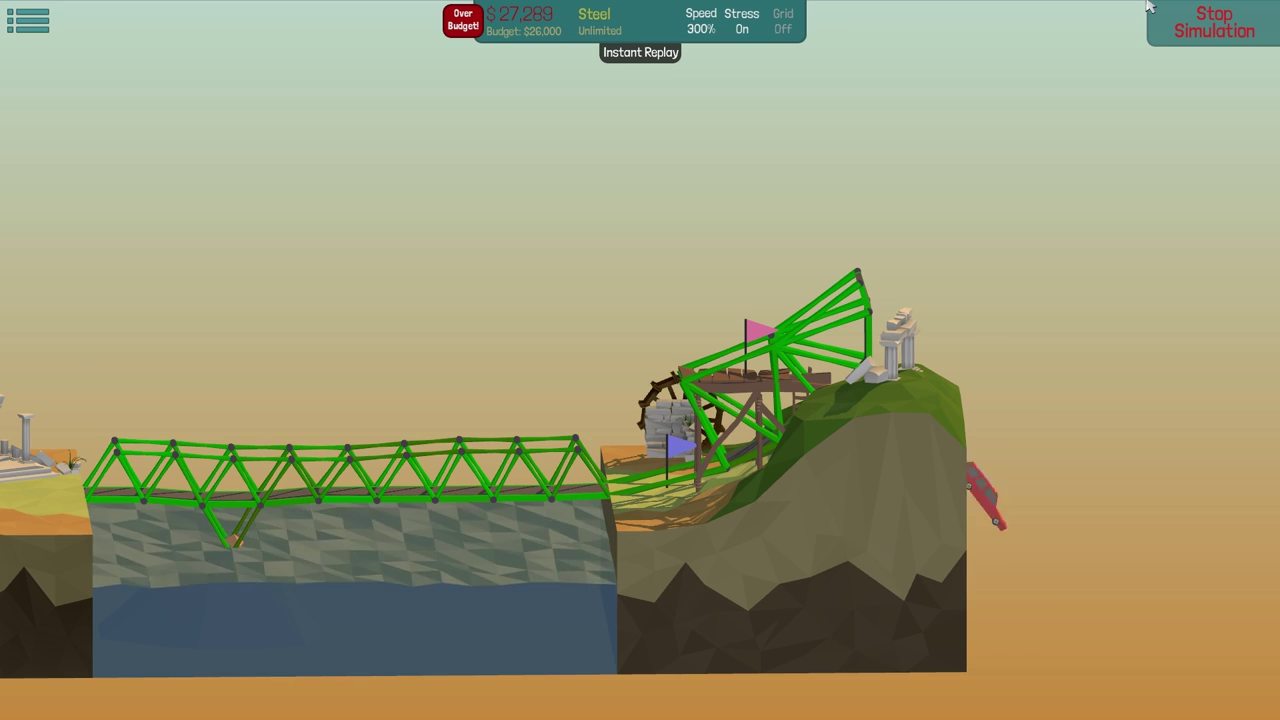
left_click(1215, 22)
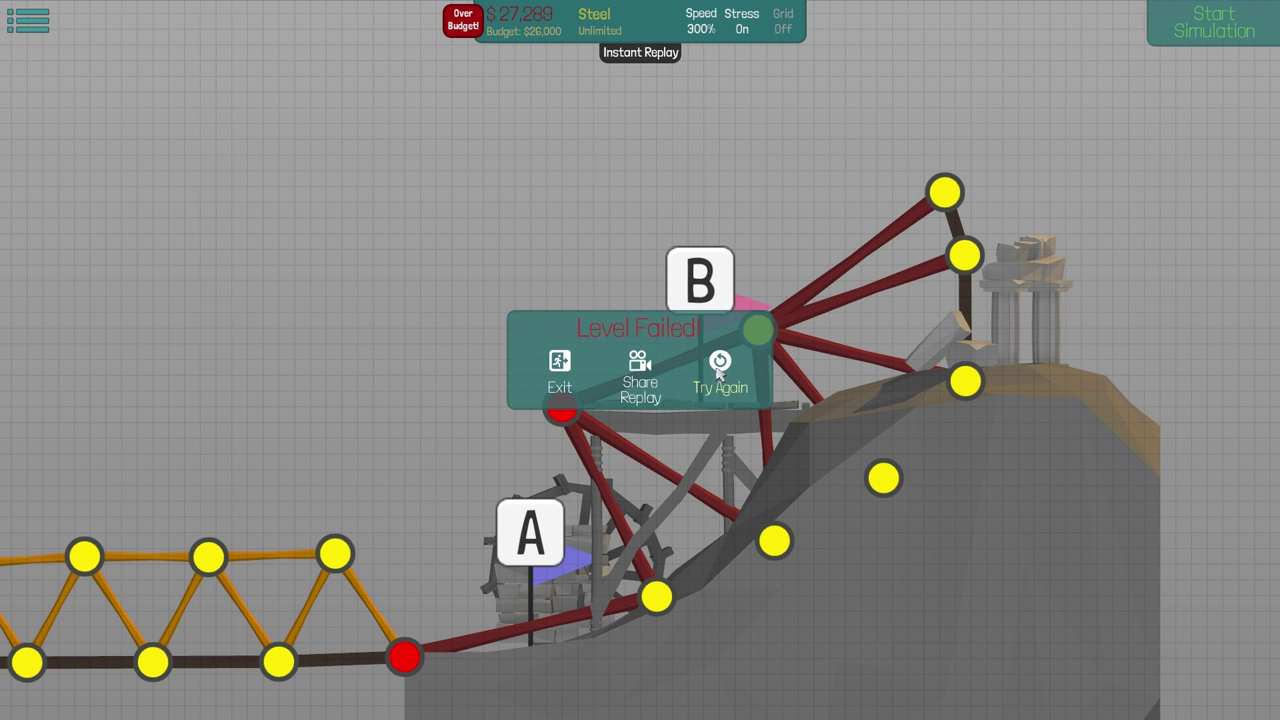
left_click(728, 365)
- Relay road to a new joint near A, brace it with steel from the red anchor, and retest
left_click_drag(565, 622, 530, 600)
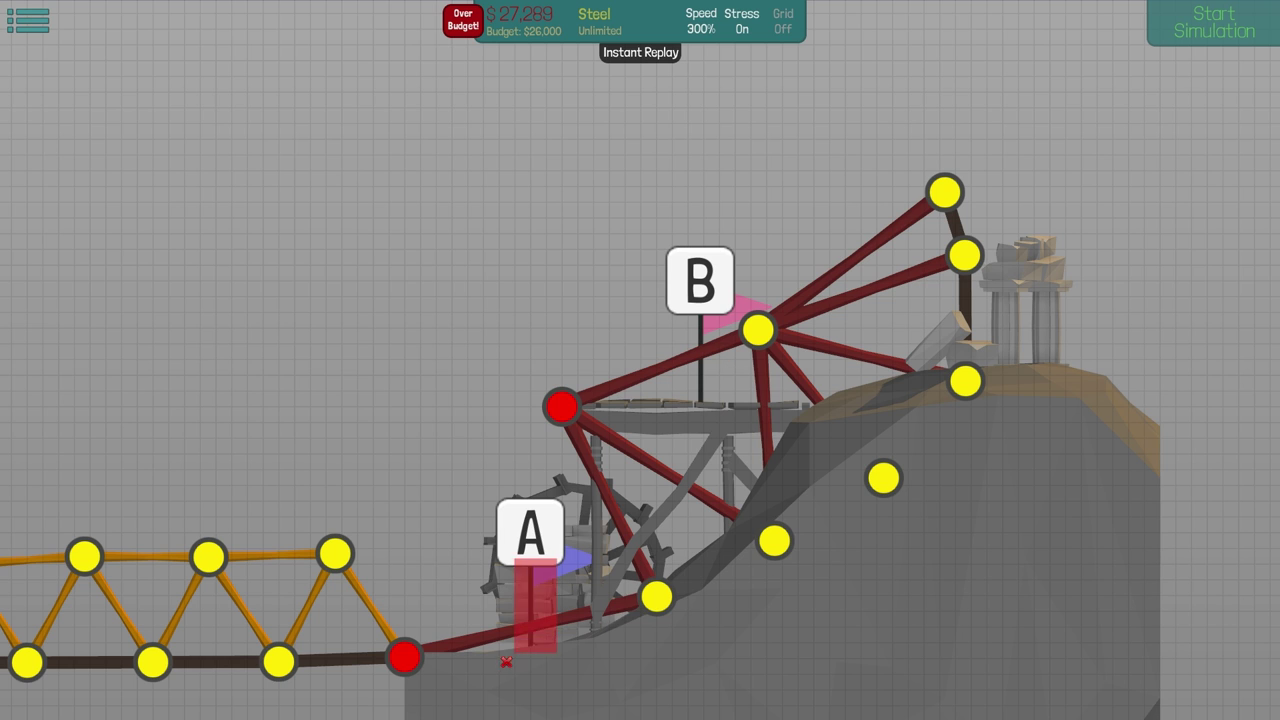
right_click(560, 610)
left_click(590, 560)
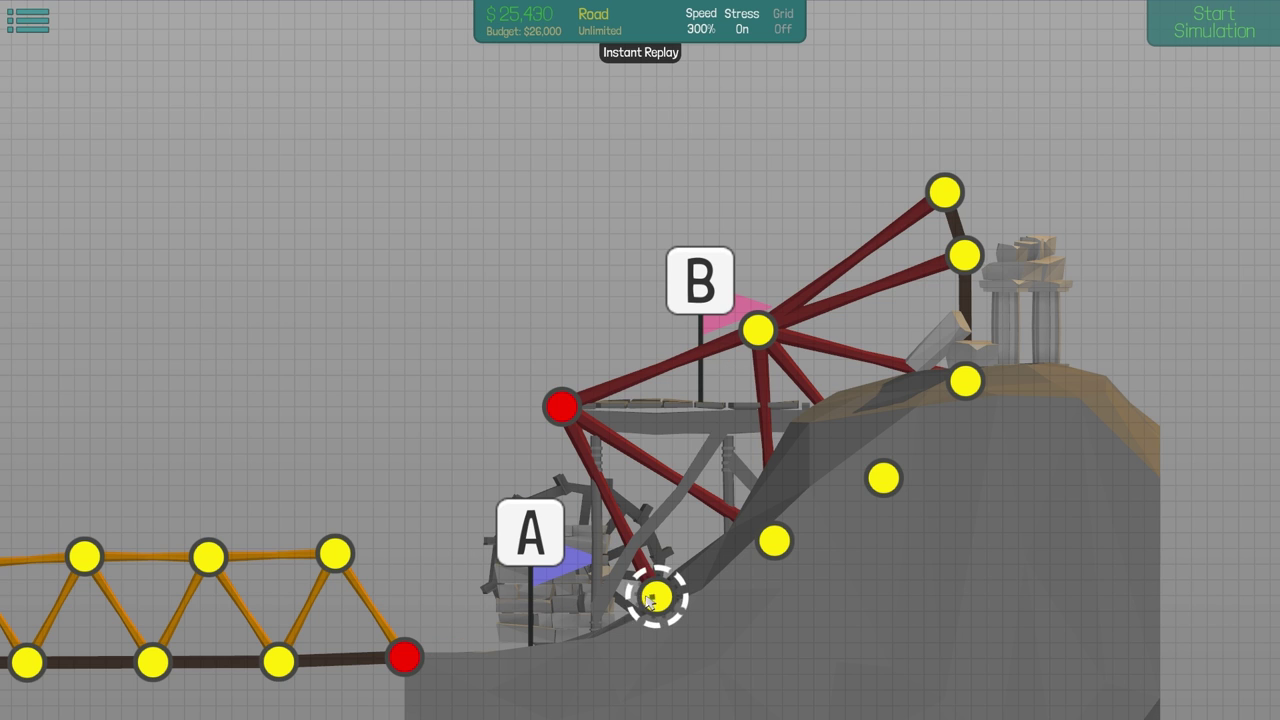
left_click_drag(651, 597, 548, 615)
right_click(570, 575)
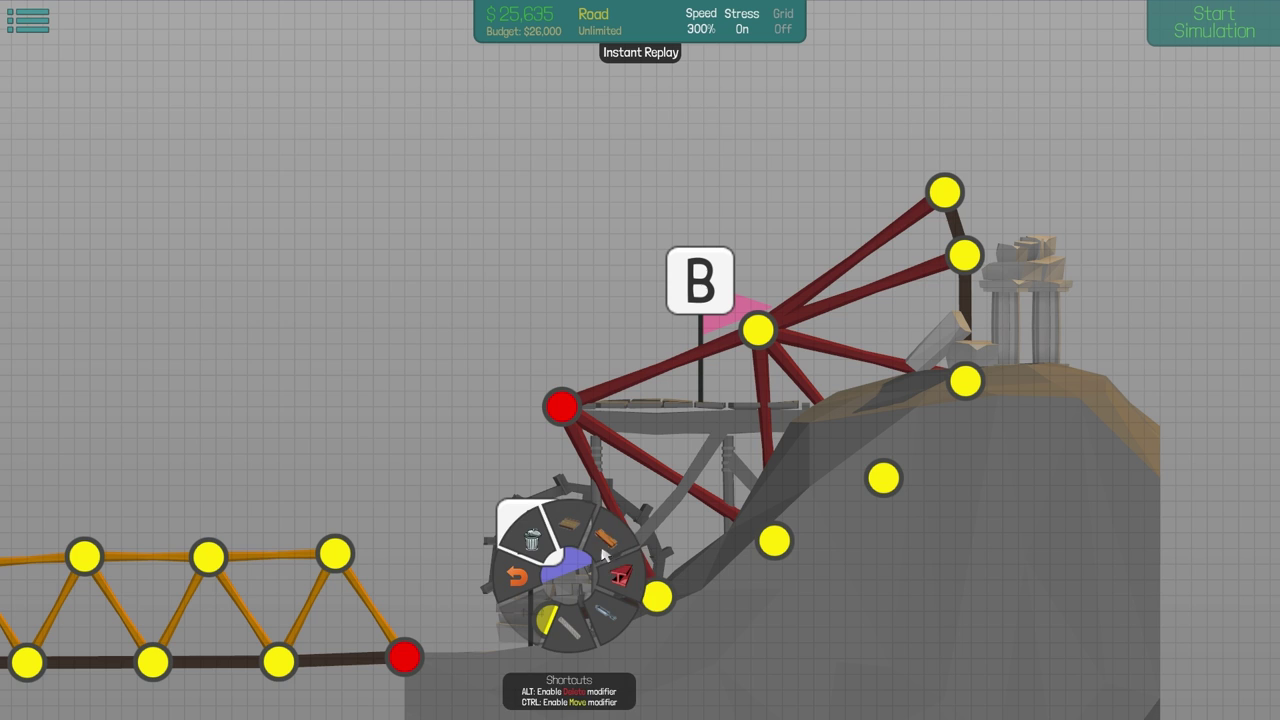
left_click(615, 540)
mouse_move(561, 406)
left_mouse_down()
mouse_move(549, 620)
mouse_move(577, 686)
left_mouse_up()
left_click_drag(655, 598, 684, 603)
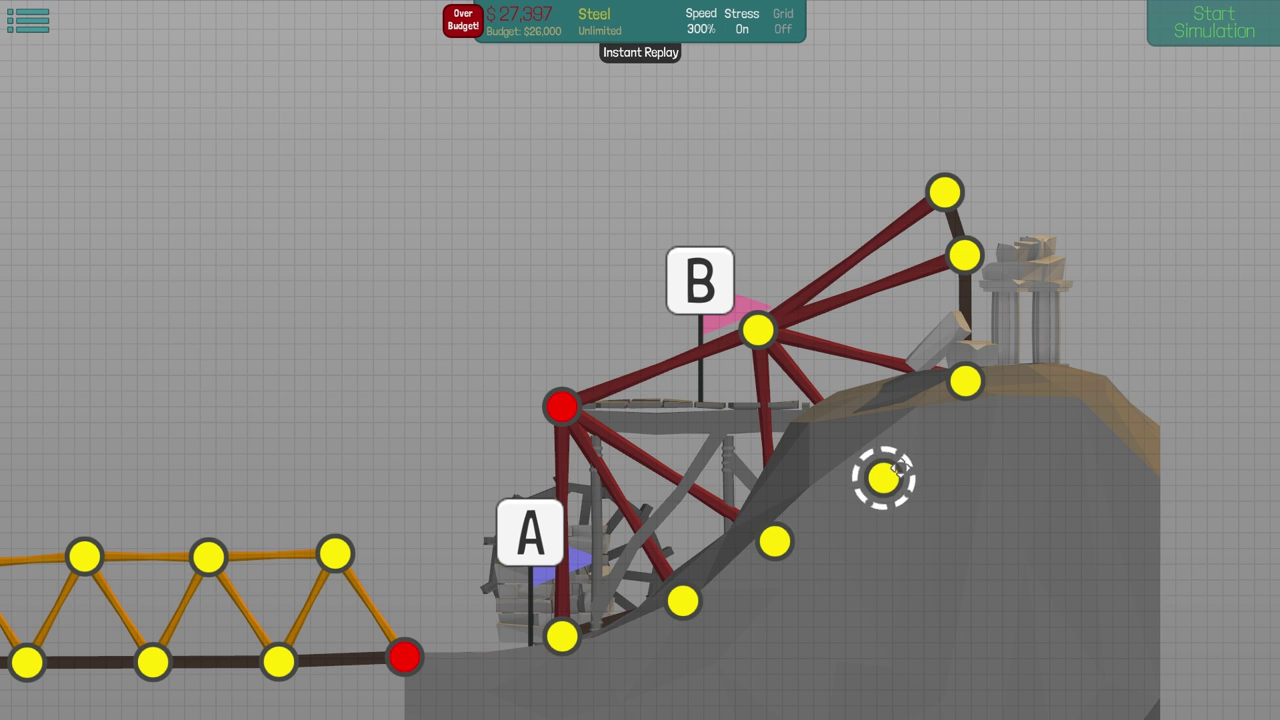
left_click_drag(898, 466, 938, 481)
left_click(1228, 14)
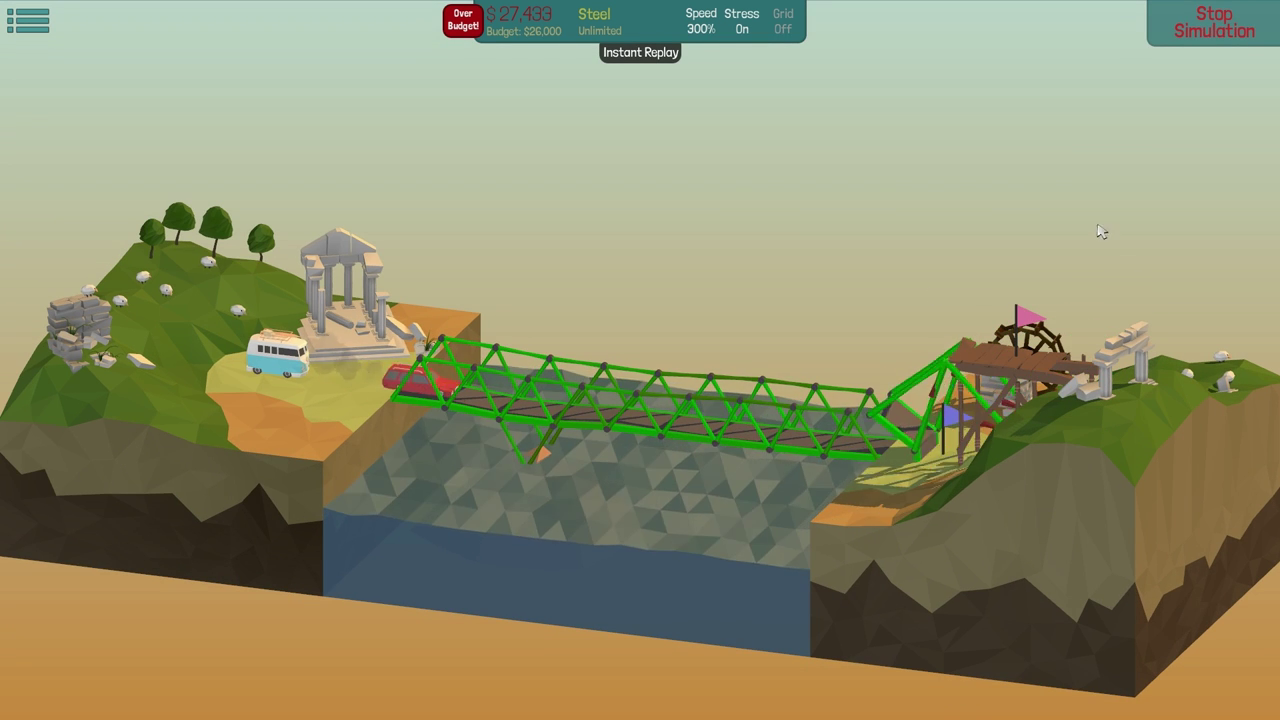
- Undo the three most recent edits near A
left_click(1214, 22)
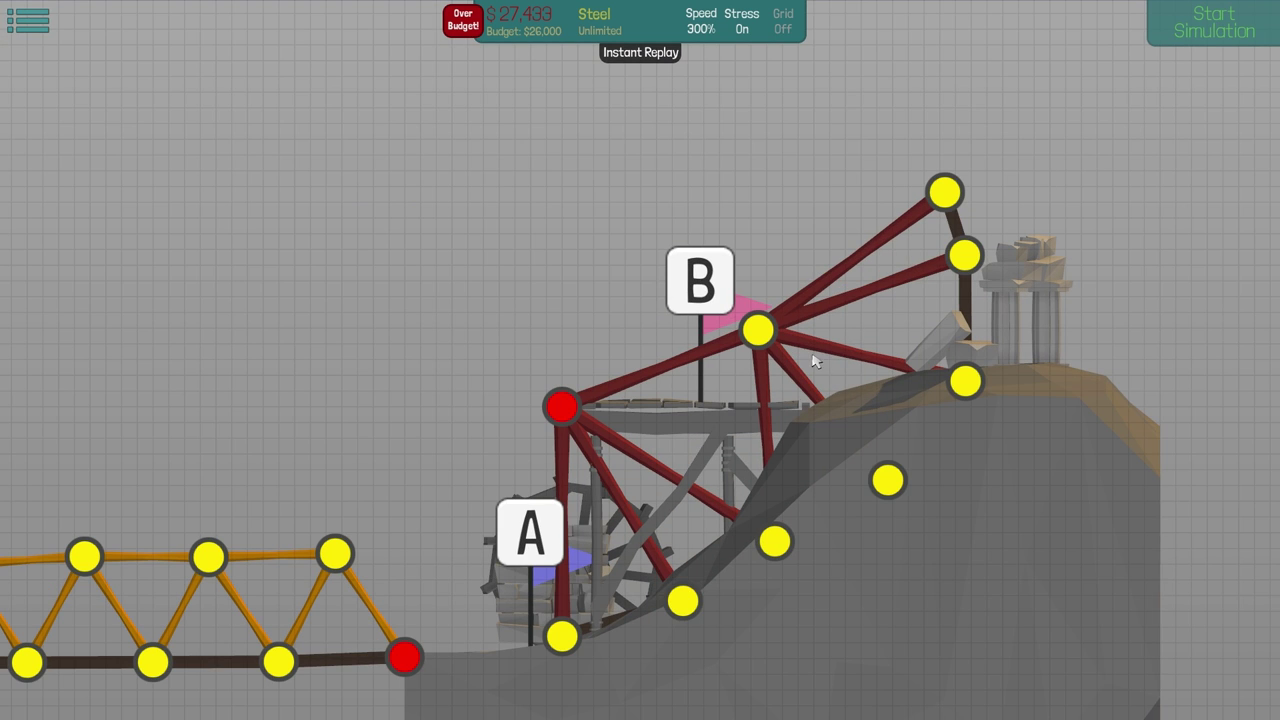
right_click(612, 607)
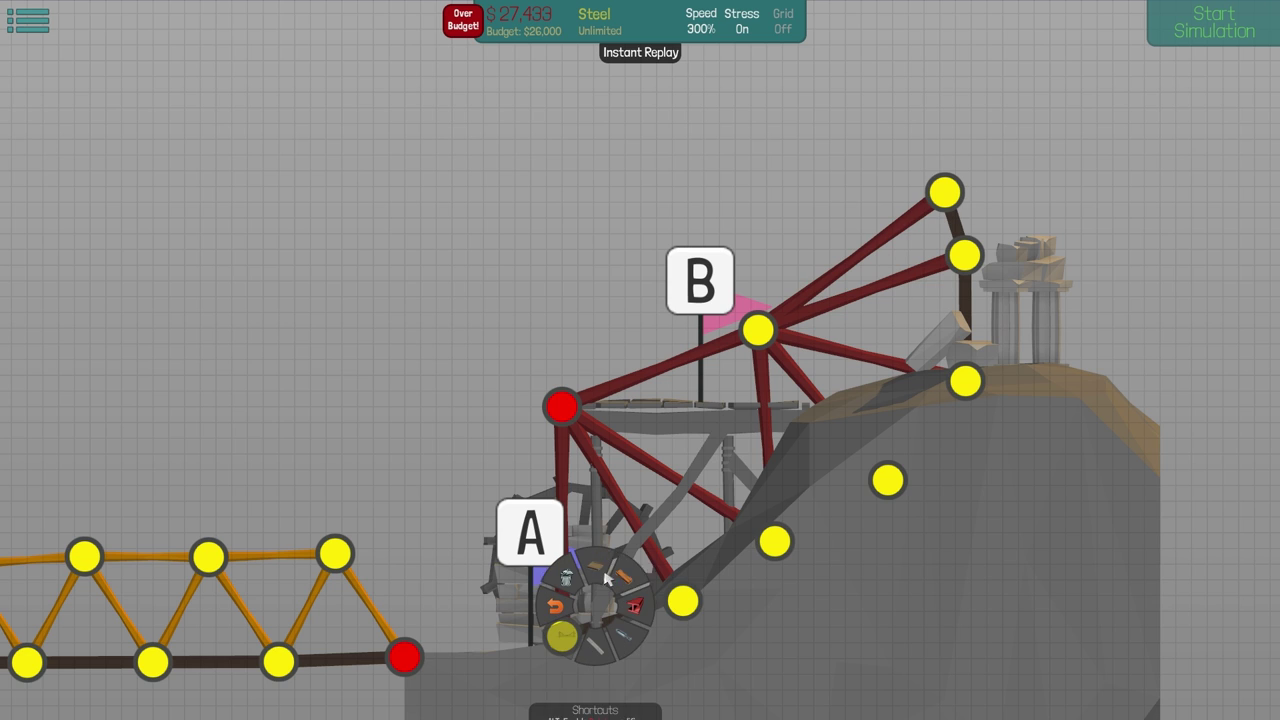
left_click(820, 430)
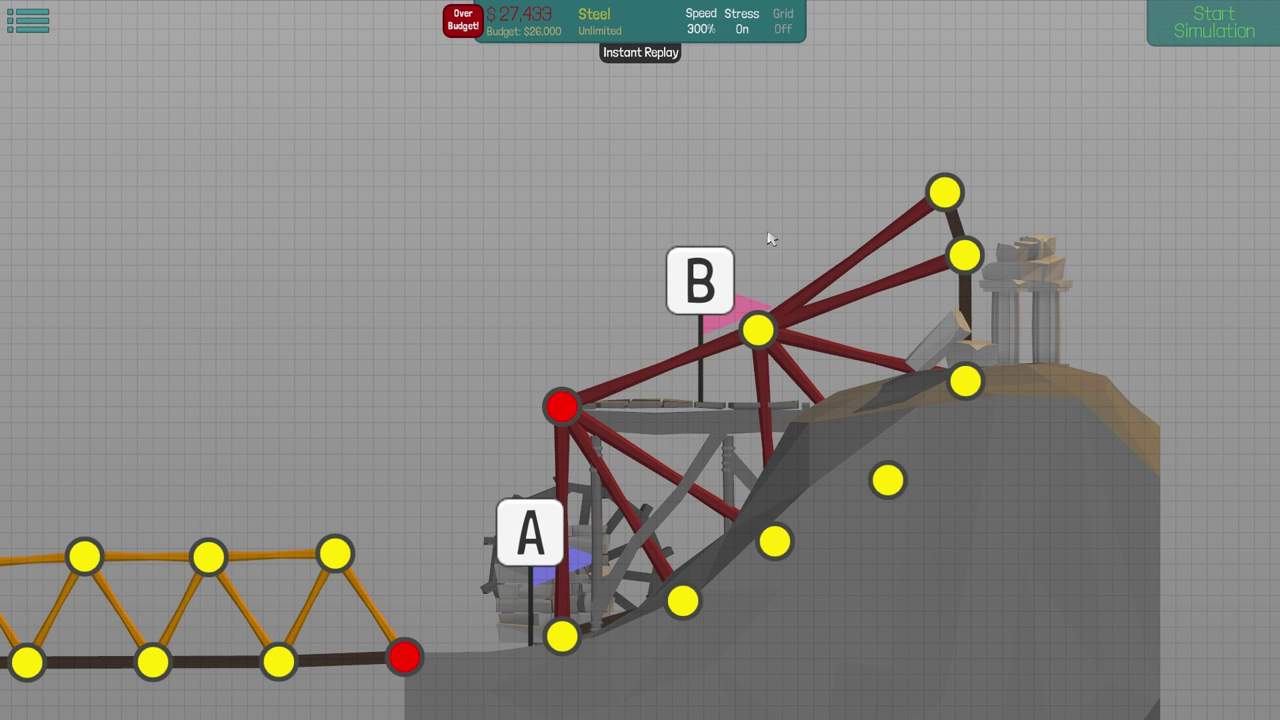
right_click(578, 205)
left_click(522, 215)
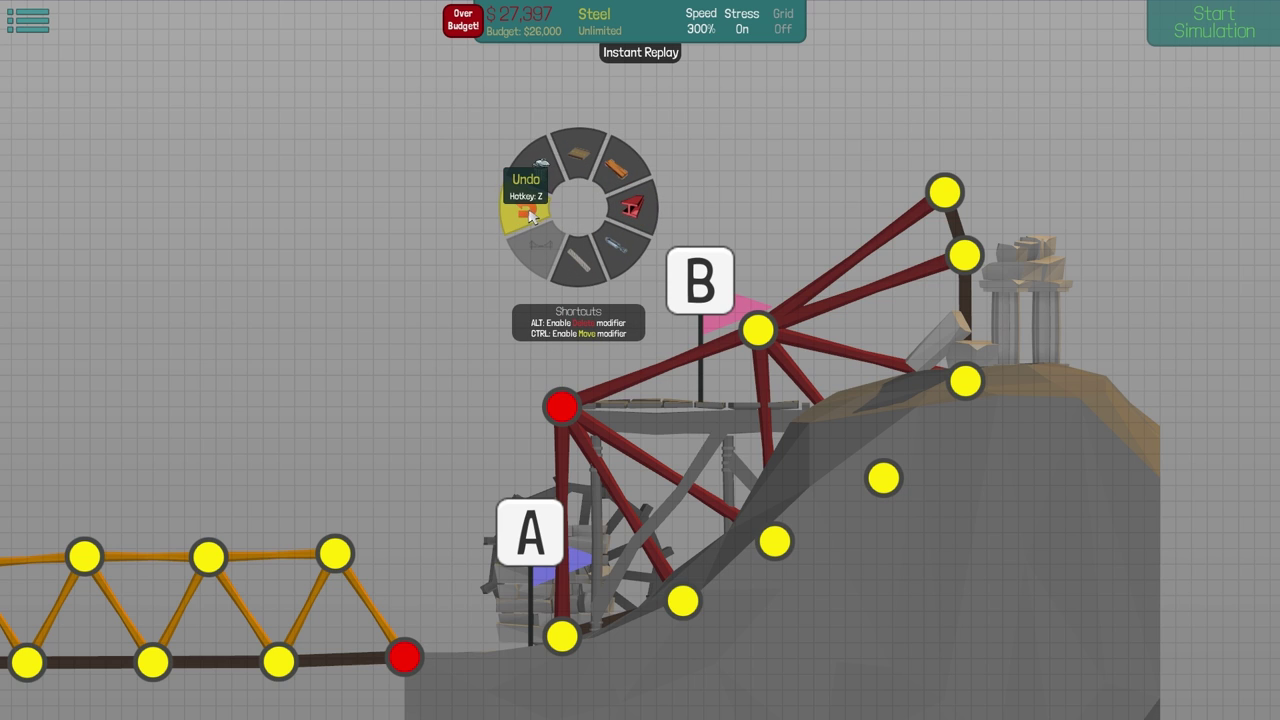
left_click(540, 242)
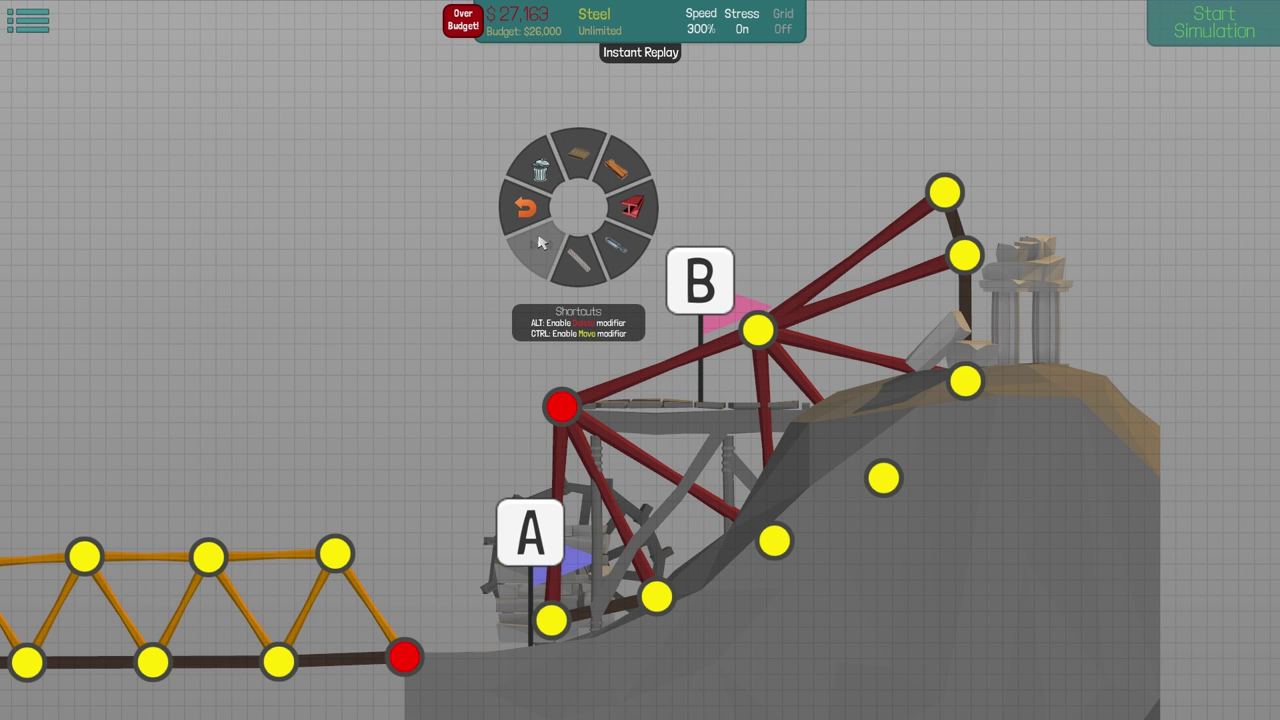
left_click(545, 256)
- Redraw a steel beam and a road joint linking the lower road to A, then retest
left_click(545, 256)
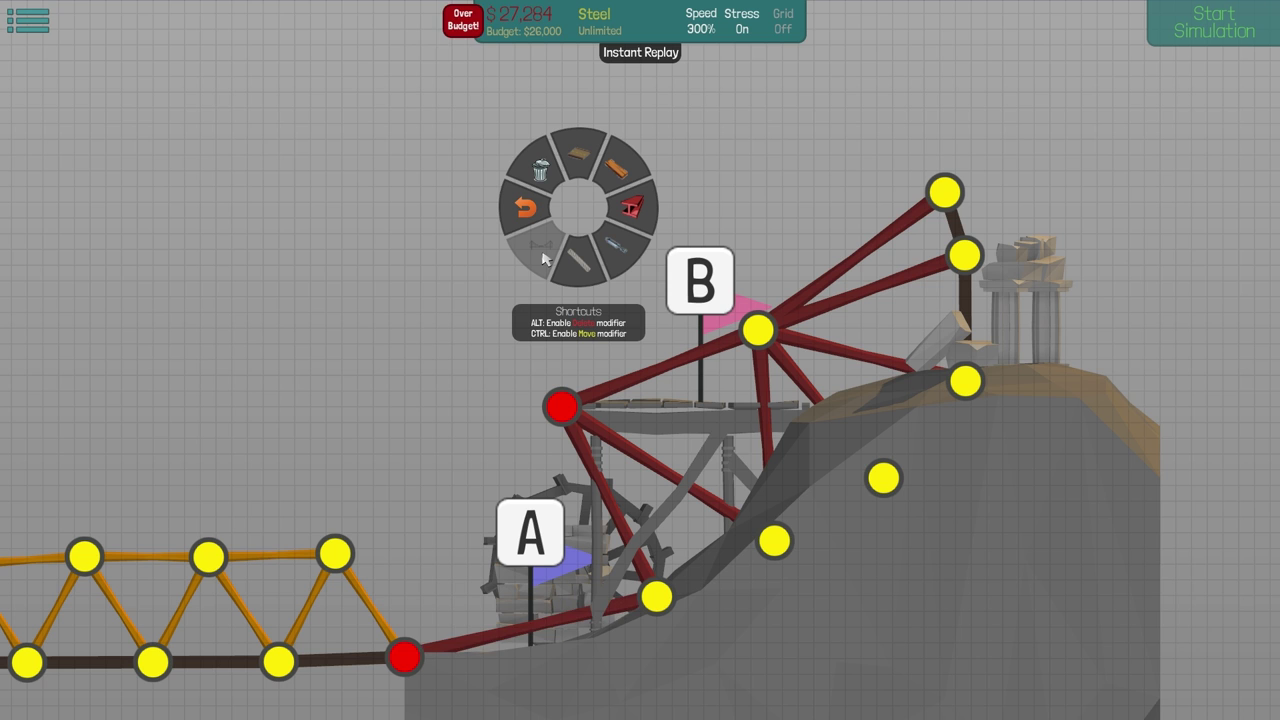
left_click(545, 256)
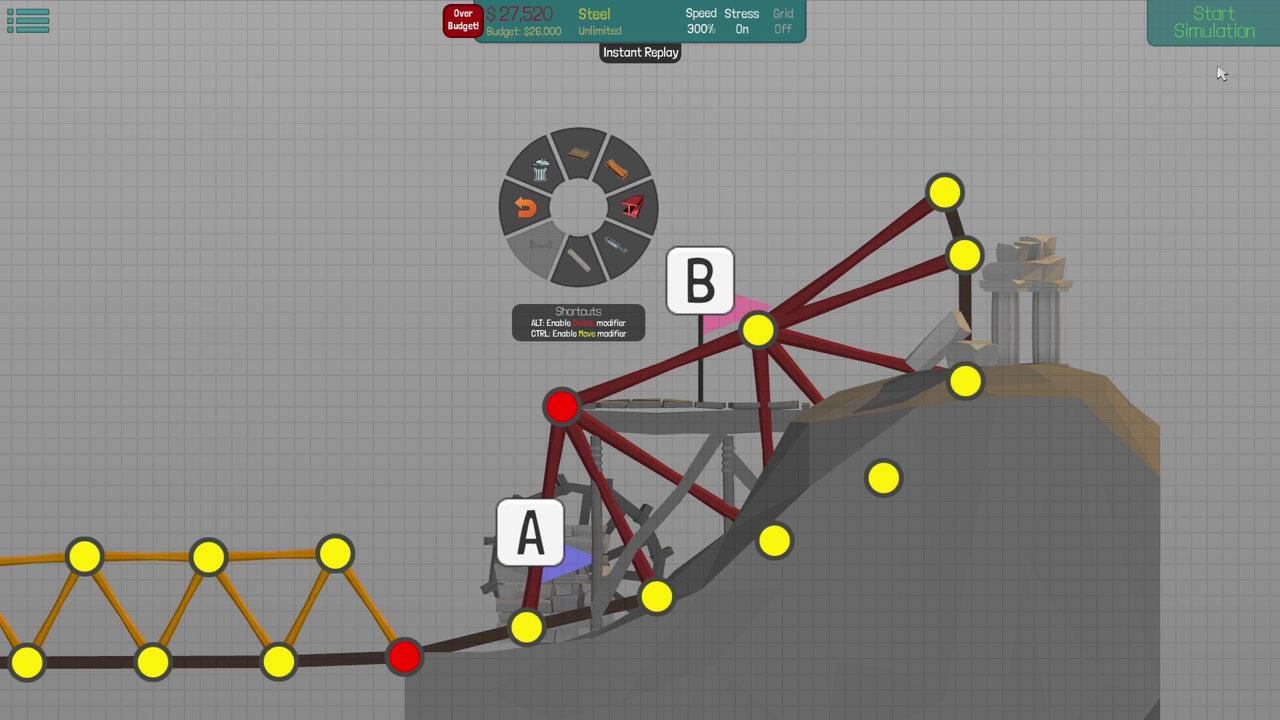
left_click(1214, 35)
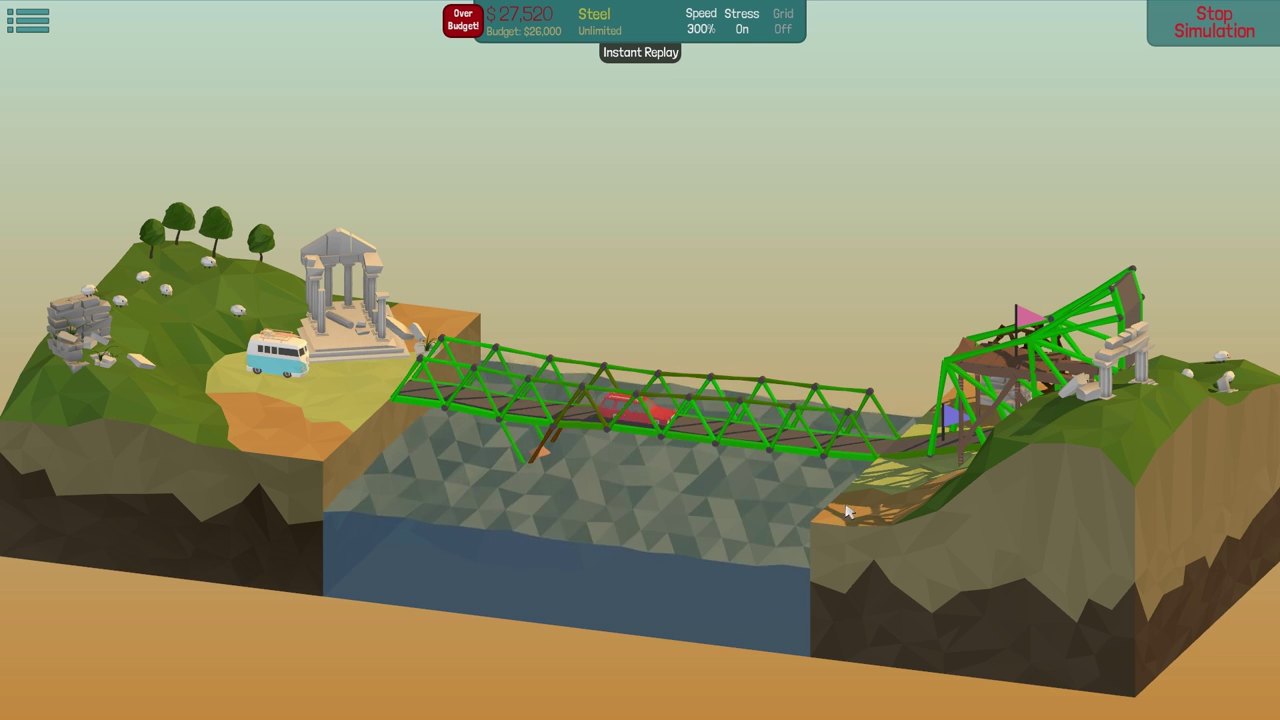
left_click_drag(848, 512, 1147, 290)
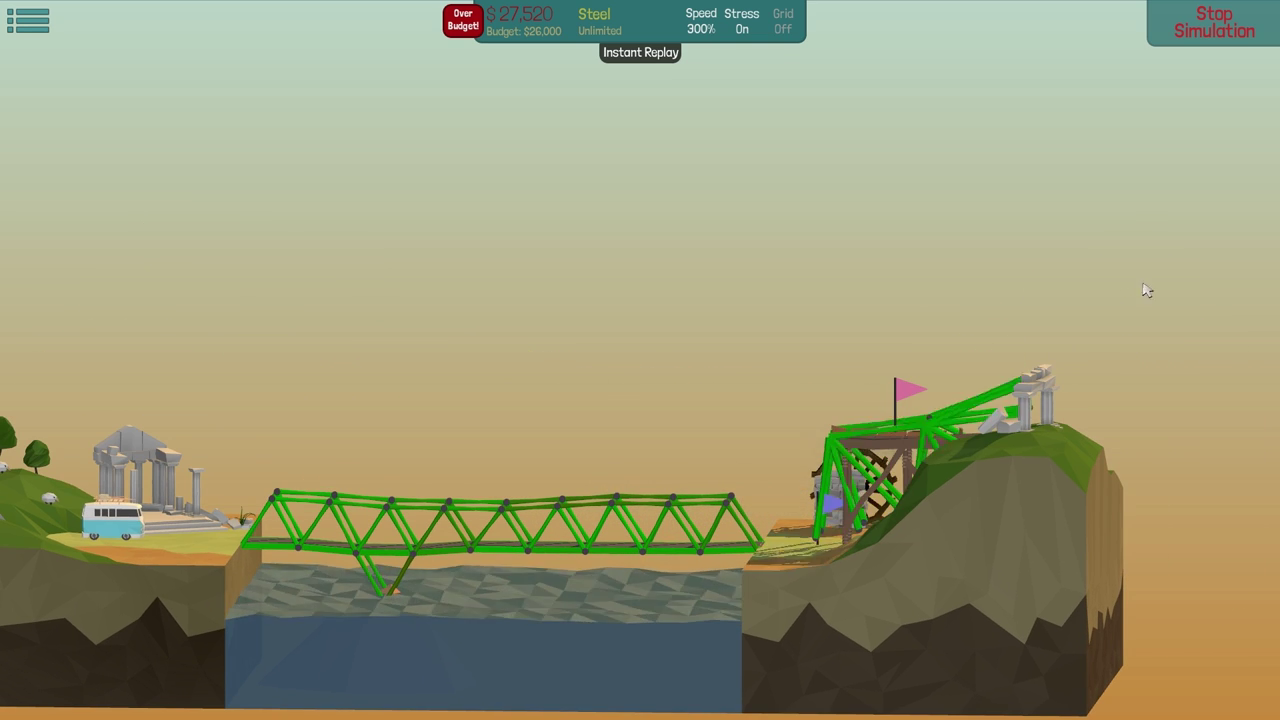
left_click(1212, 24)
- Box-delete the steel hillside frame and lay road from B's anchor down toward the truss
left_click_drag(1078, 130, 548, 712)
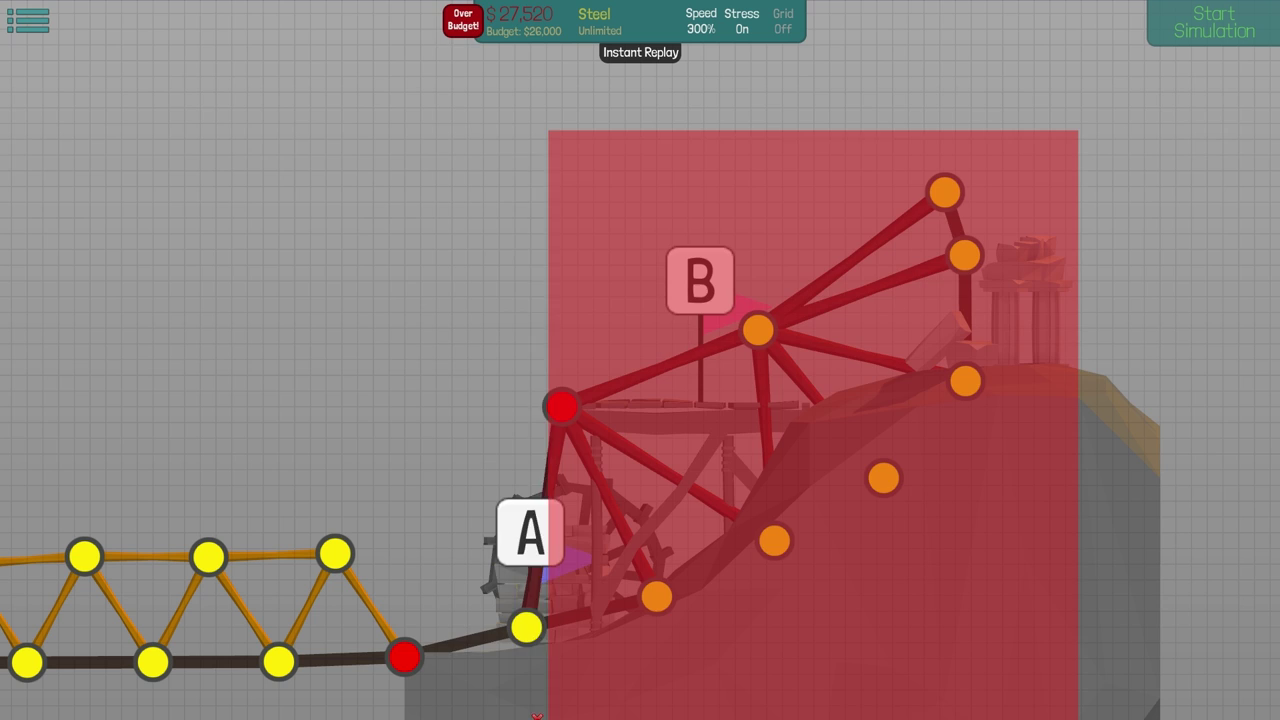
key("Delete")
scroll(640, 400, "down", 3)
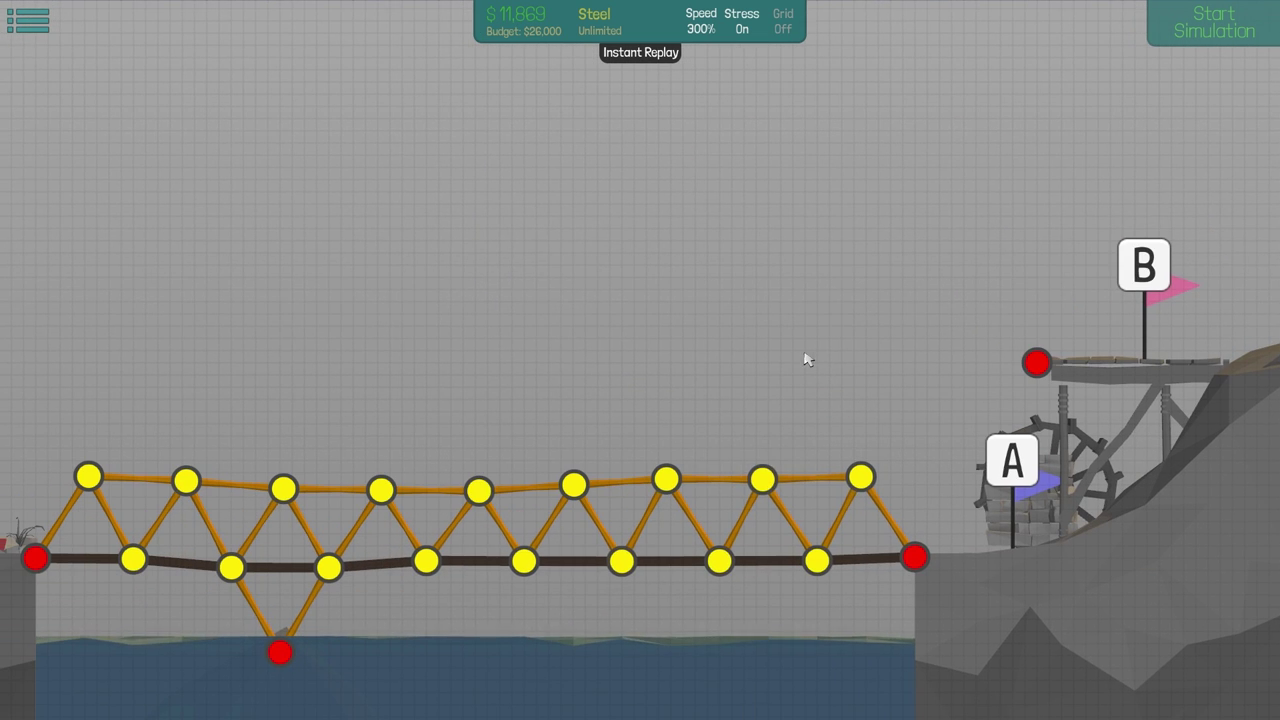
right_click(794, 358)
left_click(794, 294)
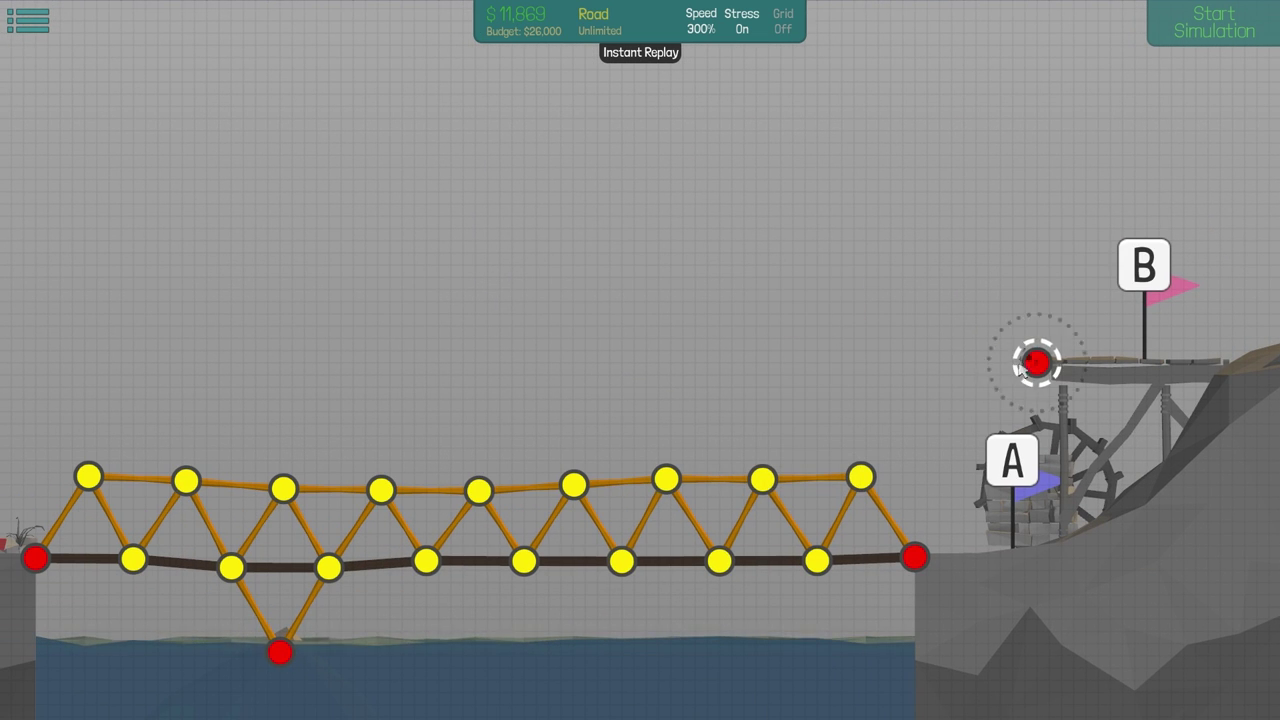
left_click(1036, 362)
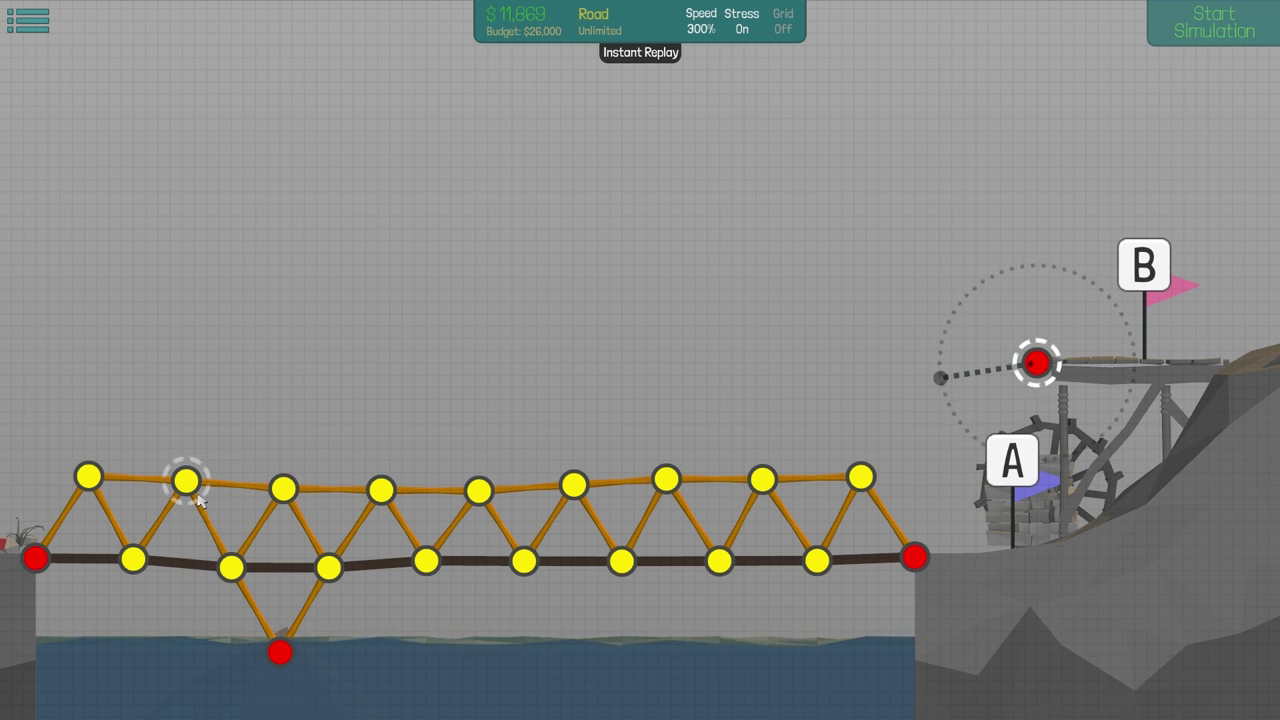
left_click(940, 378)
left_click(845, 392)
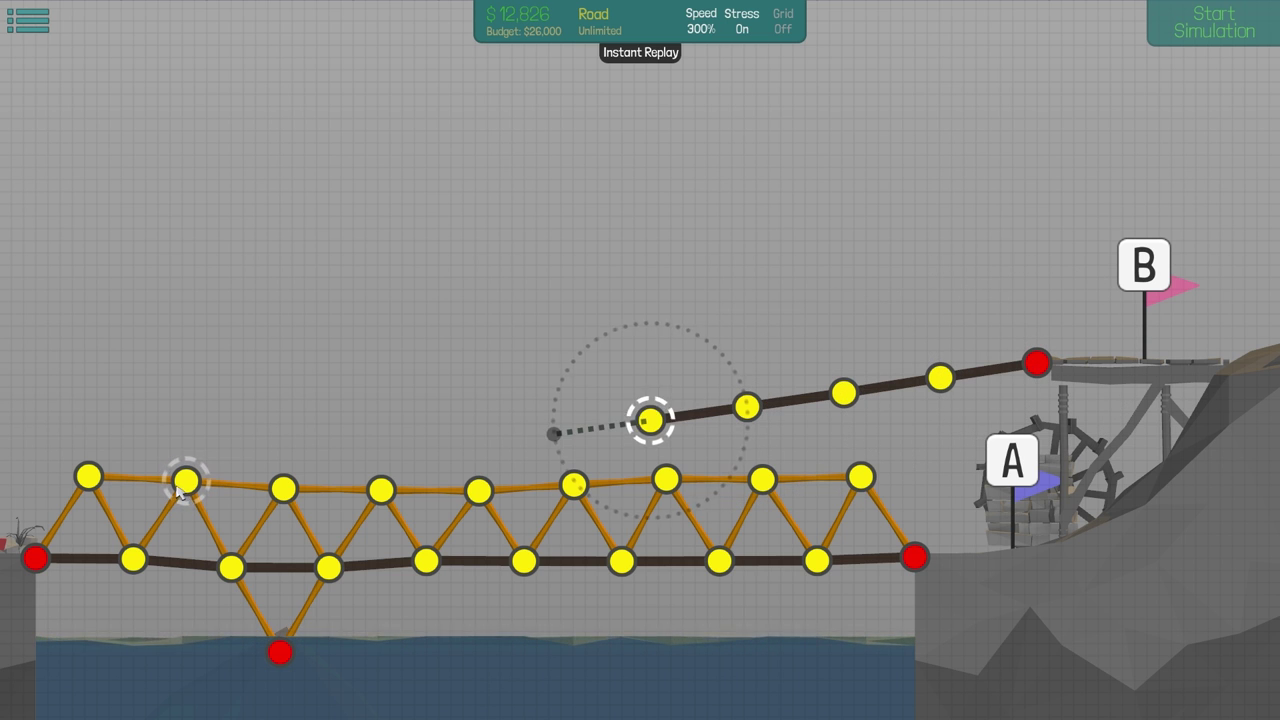
left_click(553, 433)
left_click(455, 447)
left_click(360, 461)
- Join the road to the truss top chord and add wood diagonals between them
left_click(283, 487)
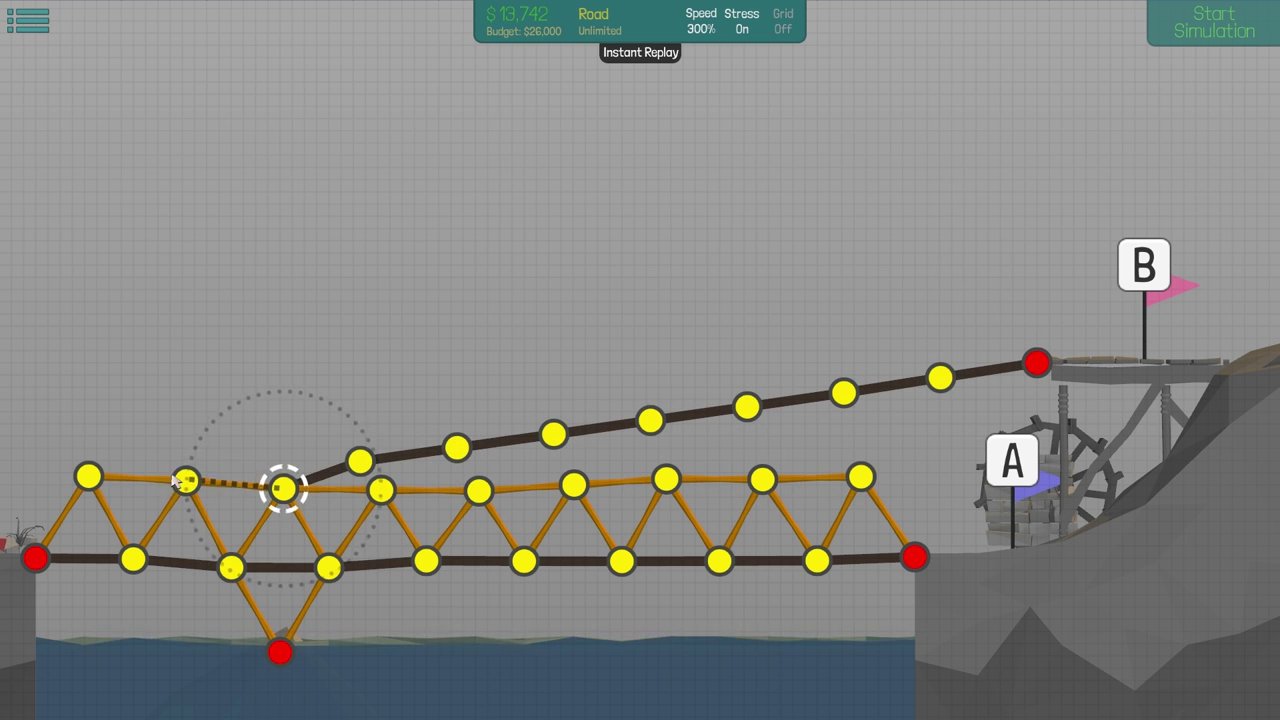
scroll(394, 388, "down", 2)
right_click(517, 307)
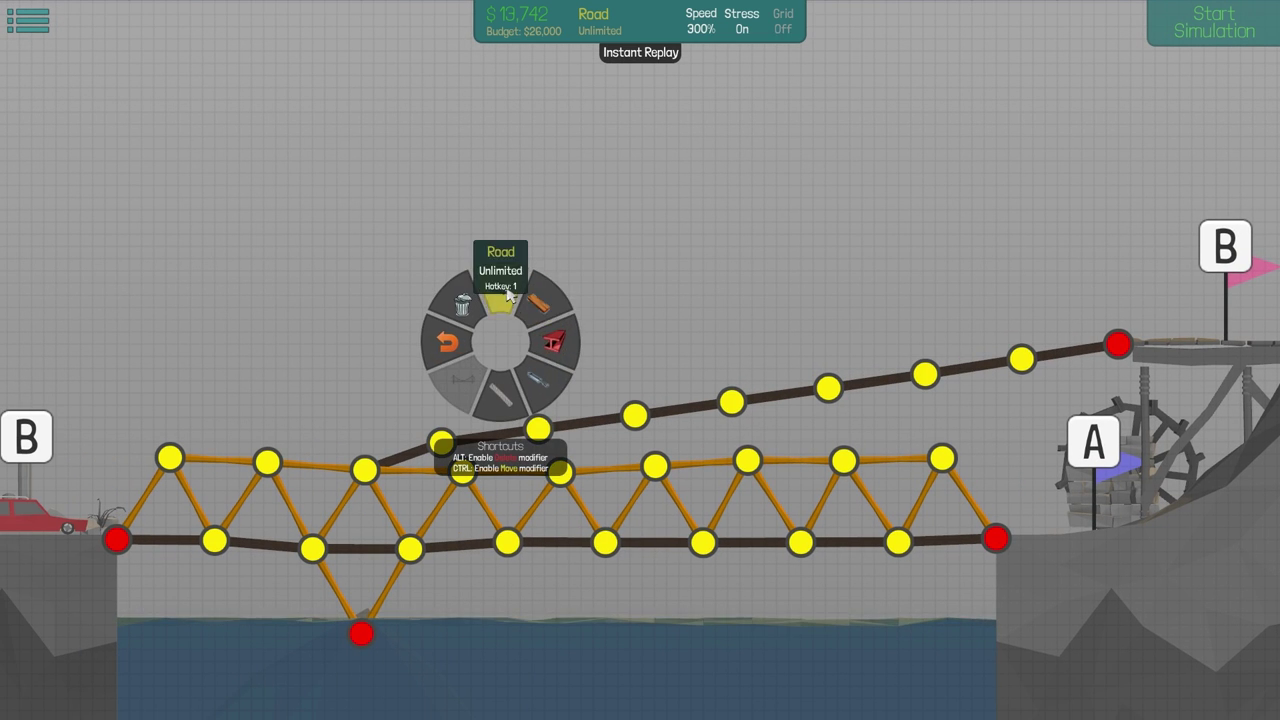
left_click(556, 267)
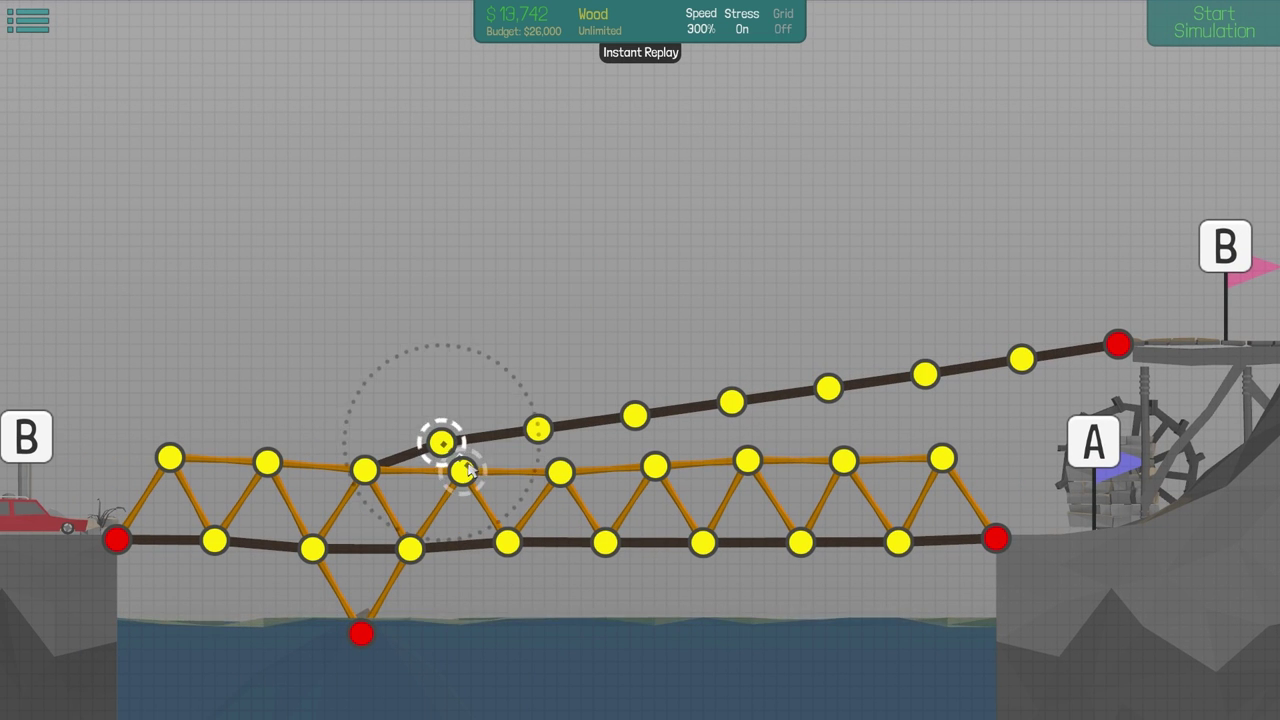
left_click(460, 470)
left_click(537, 430)
left_click(557, 470)
left_click(635, 415)
left_click(653, 465)
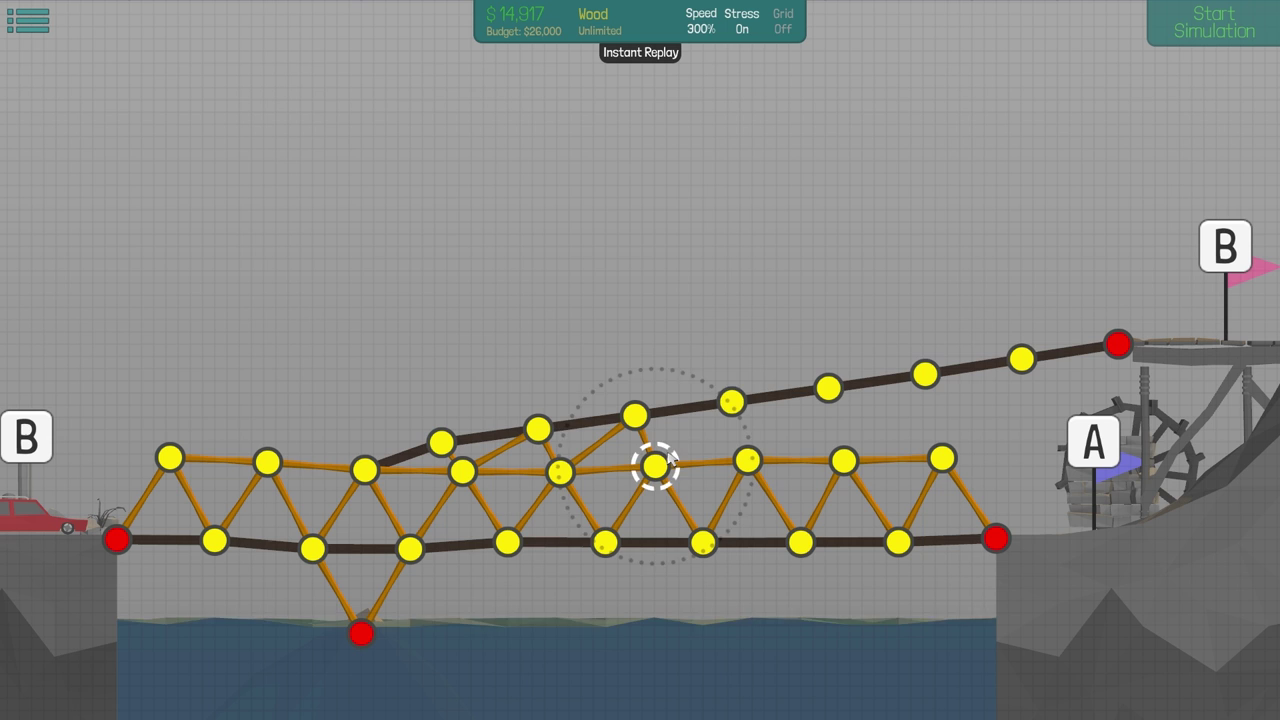
- Extend the wood bracing beneath the upper road down to the truss
left_click(731, 402)
left_click(746, 462)
left_click(828, 388)
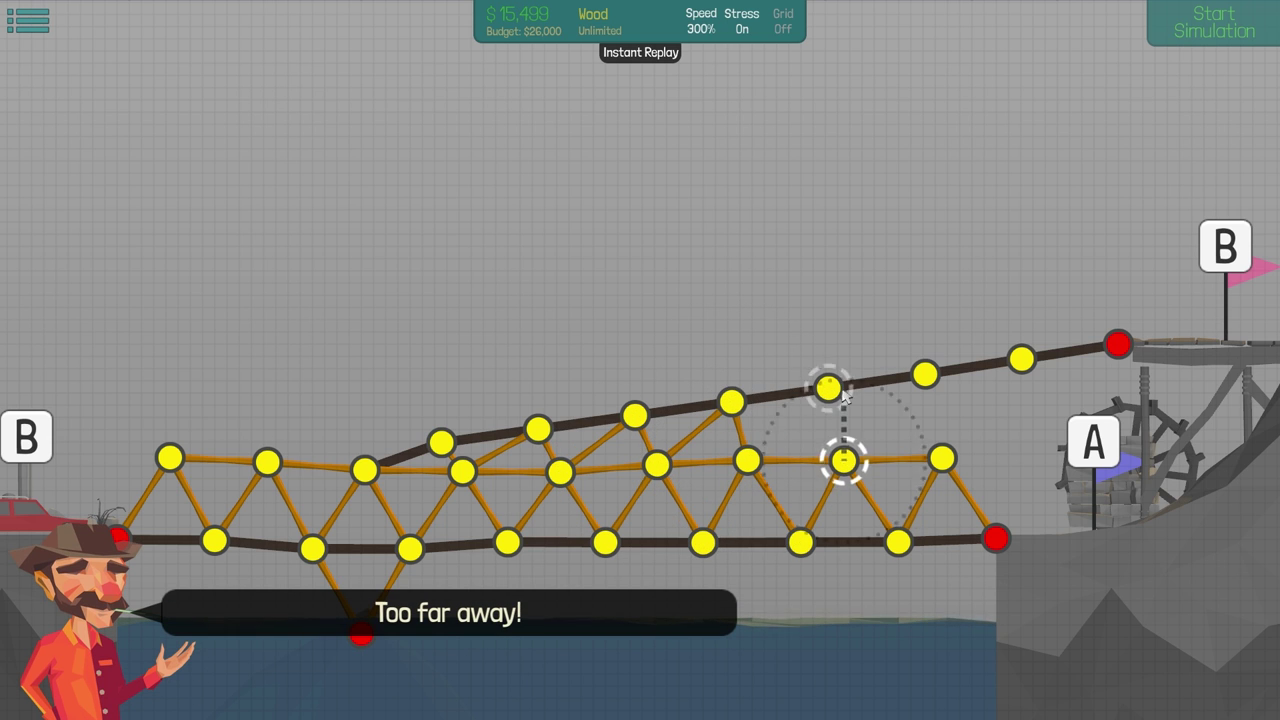
left_click(828, 390)
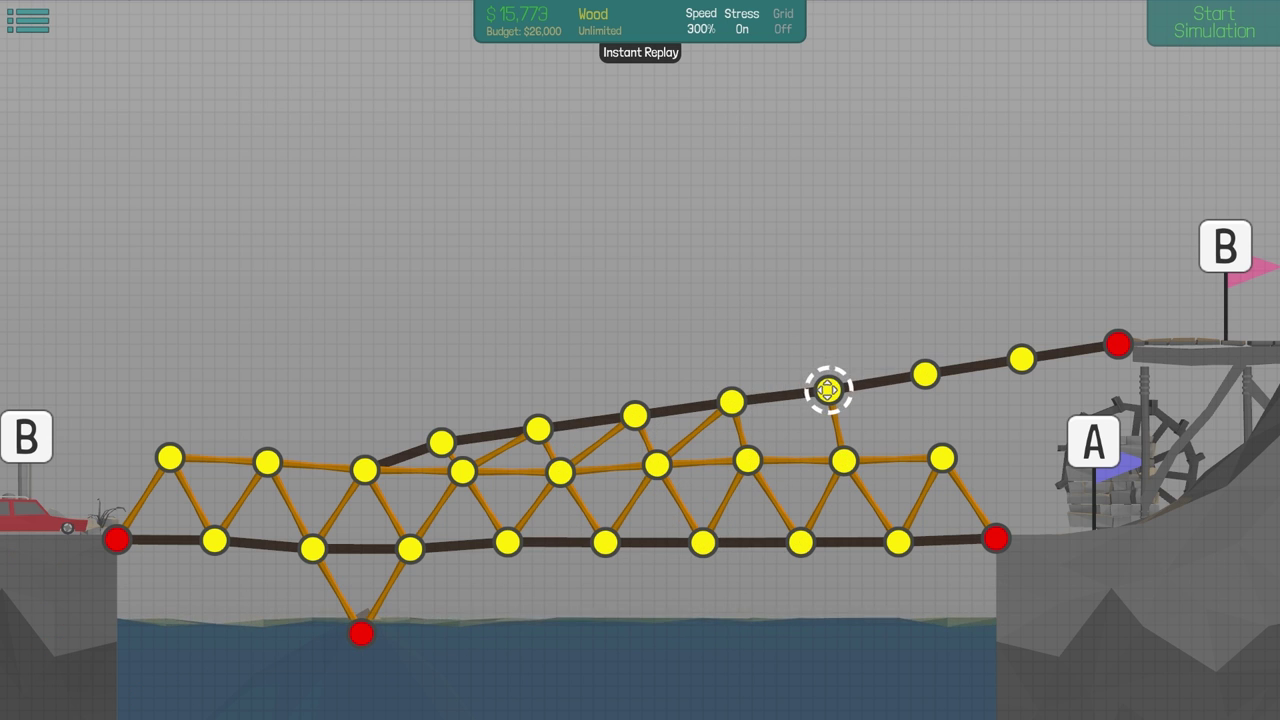
left_click(746, 462)
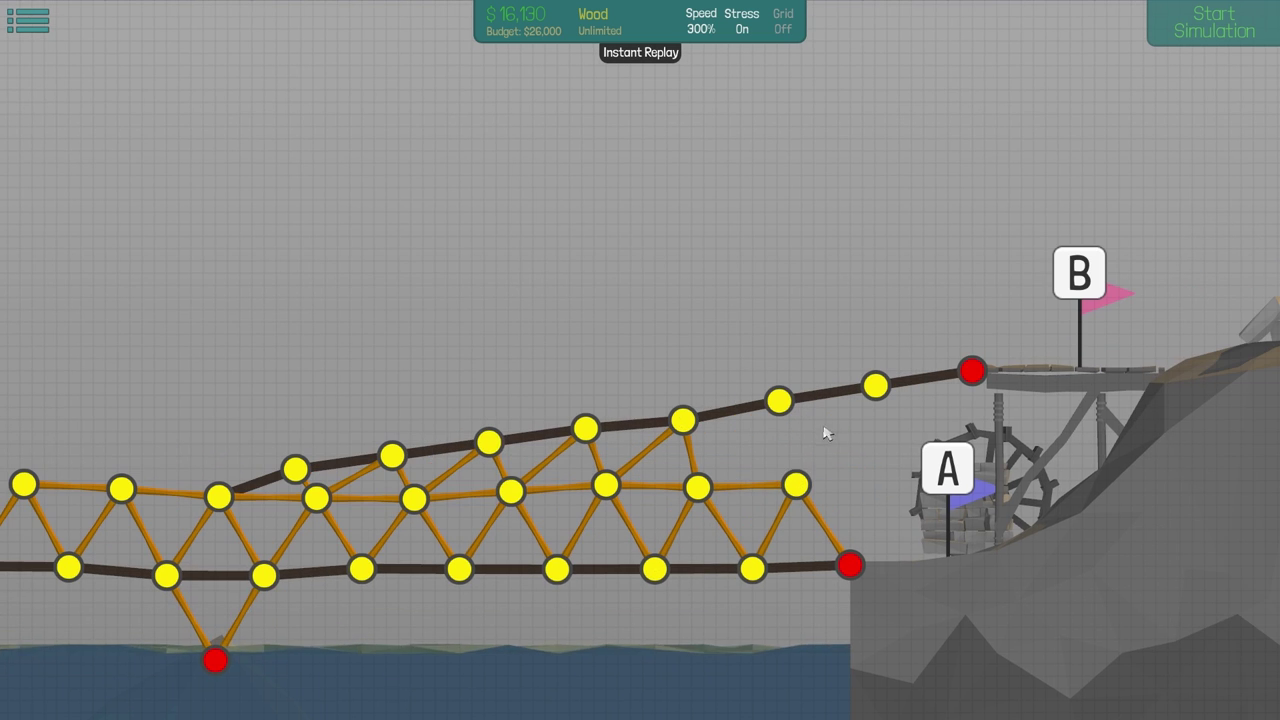
left_click(795, 488)
- Build a zigzag wood truss above the upper road, peaking at B's anchor
left_click(683, 420)
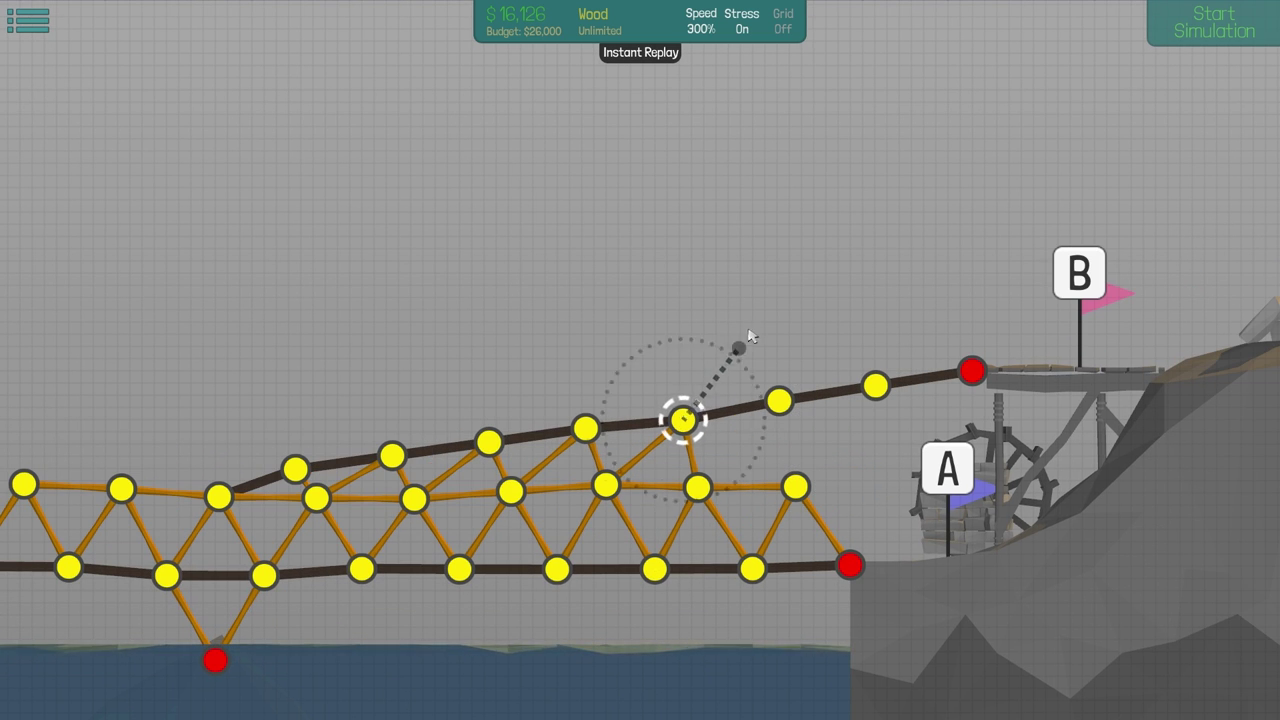
left_click(721, 328)
left_click(780, 400)
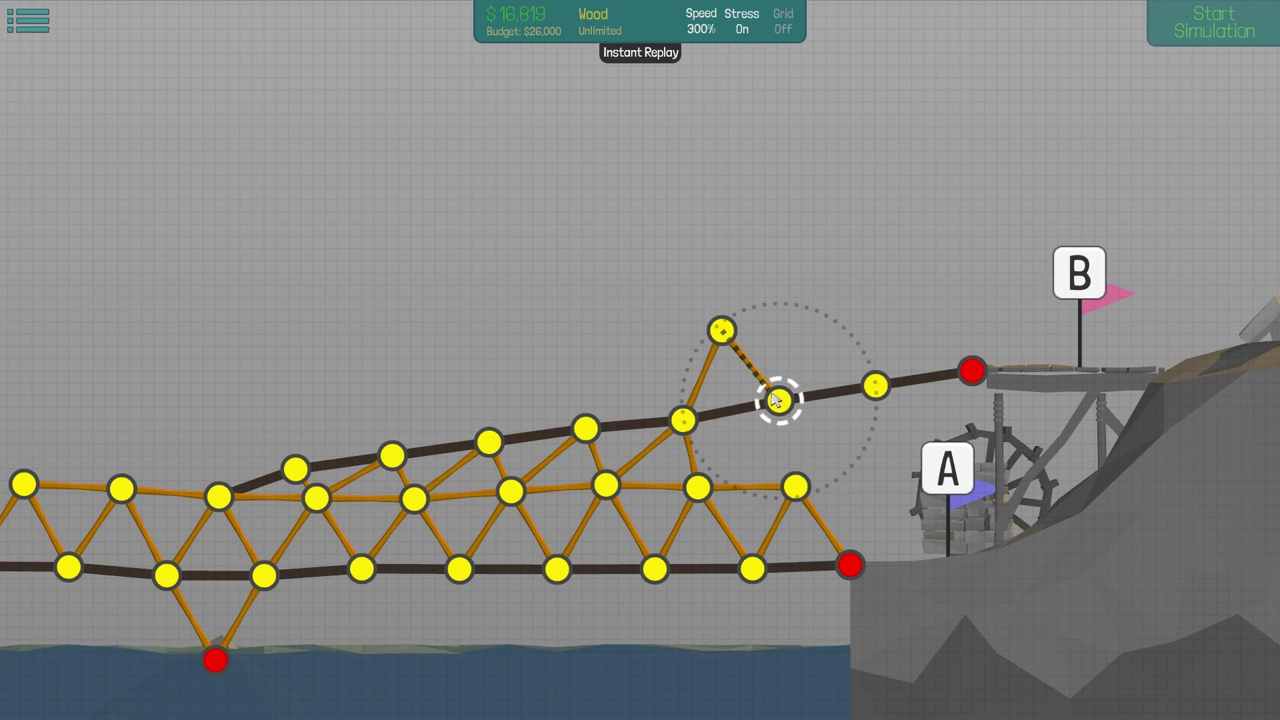
left_click(816, 322)
left_click(875, 385)
left_click(914, 305)
left_click(972, 372)
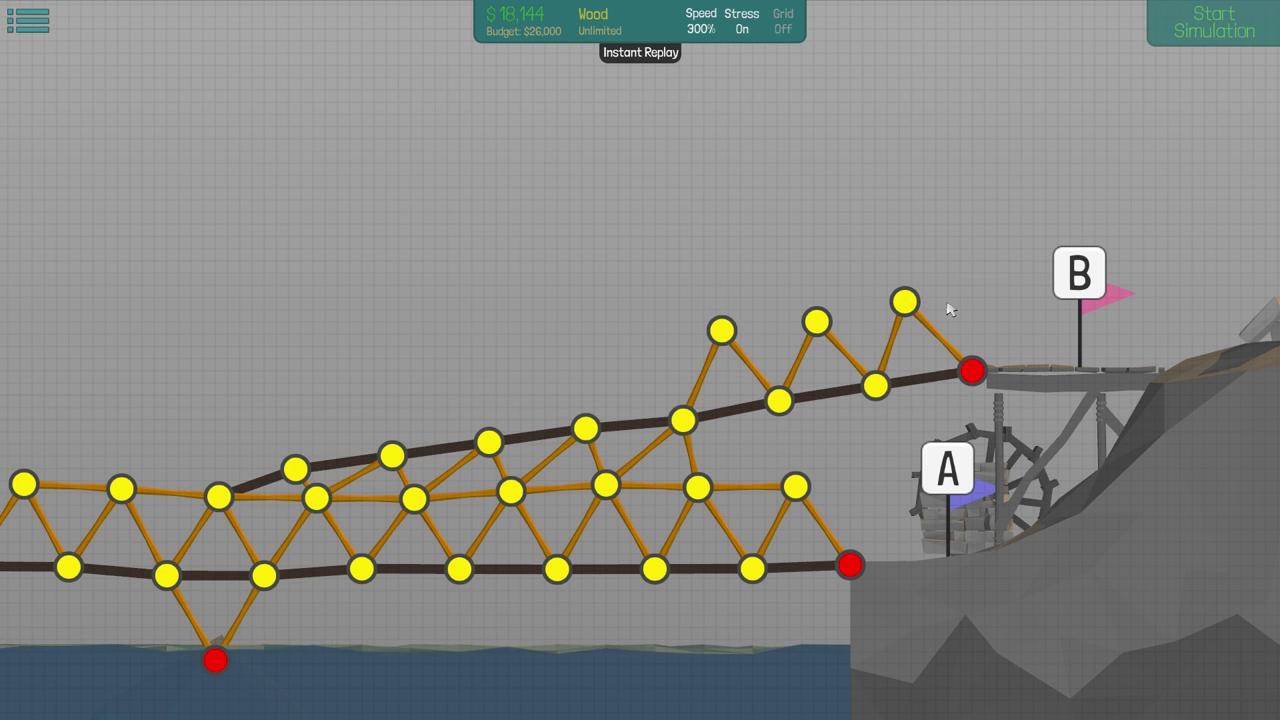
left_click(914, 305)
left_click(816, 322)
left_click(721, 328)
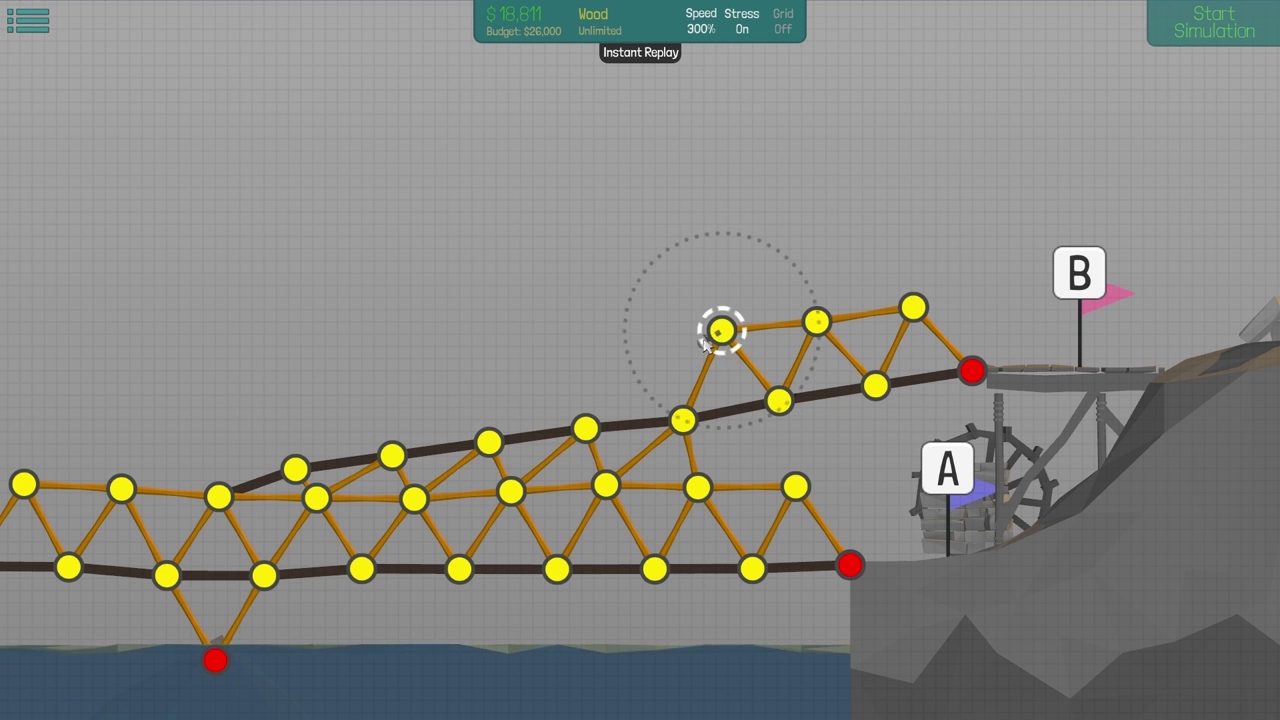
right_click(721, 328)
left_click_drag(886, 147, 996, 137)
- Briefly test the revised bridge, pan to the left bank, and reselect Wood after trying Road
left_click(1153, 24)
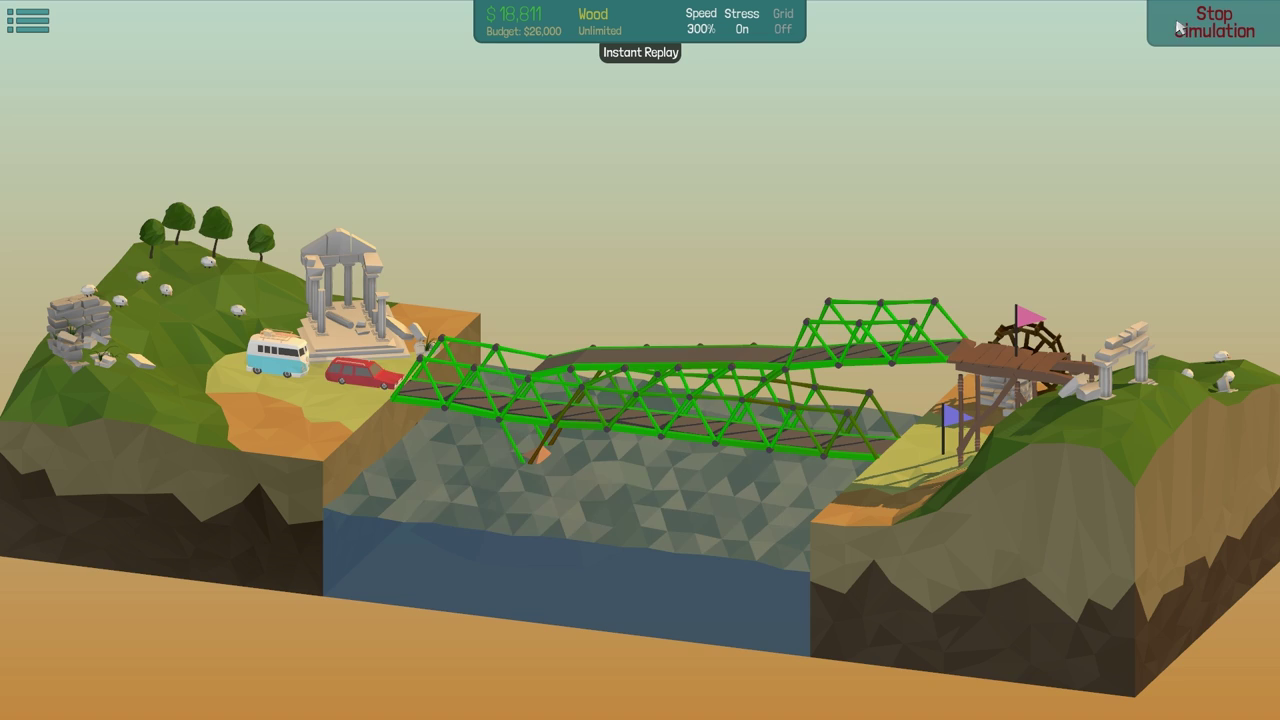
left_click_drag(830, 180, 1030, 130)
right_click(792, 223)
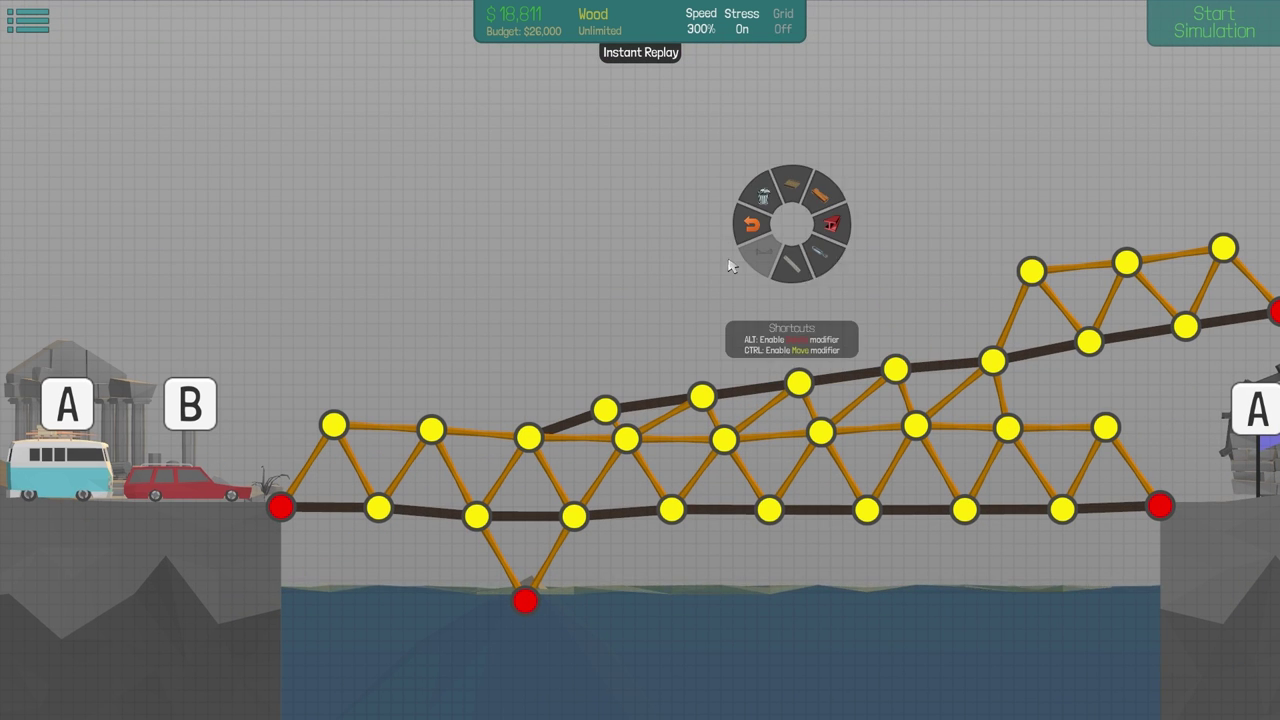
left_click(792, 184)
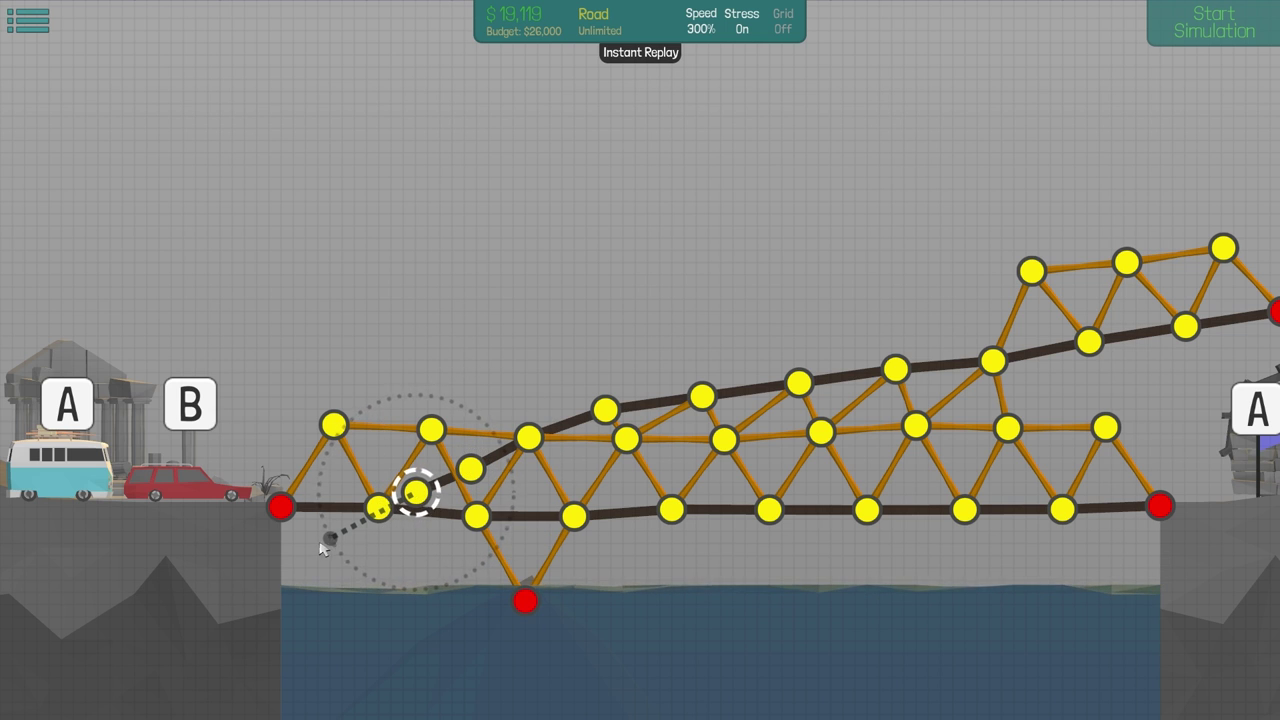
right_click(503, 545)
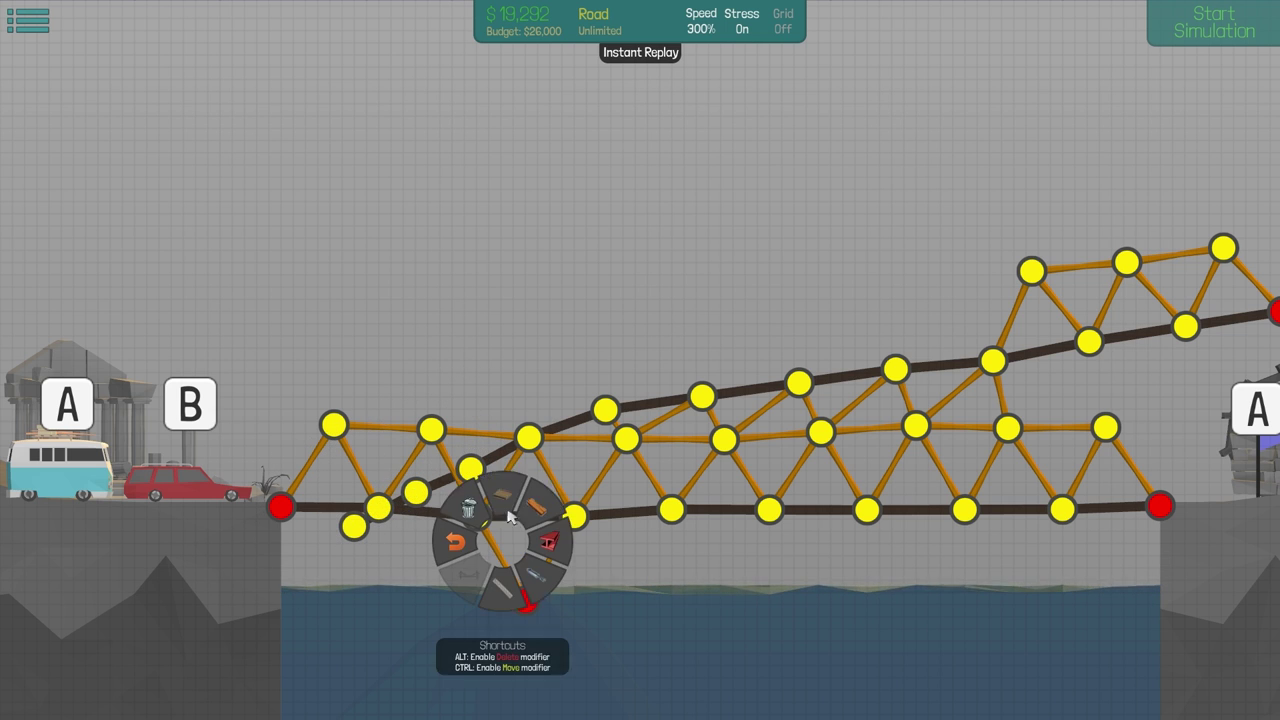
left_click(551, 499)
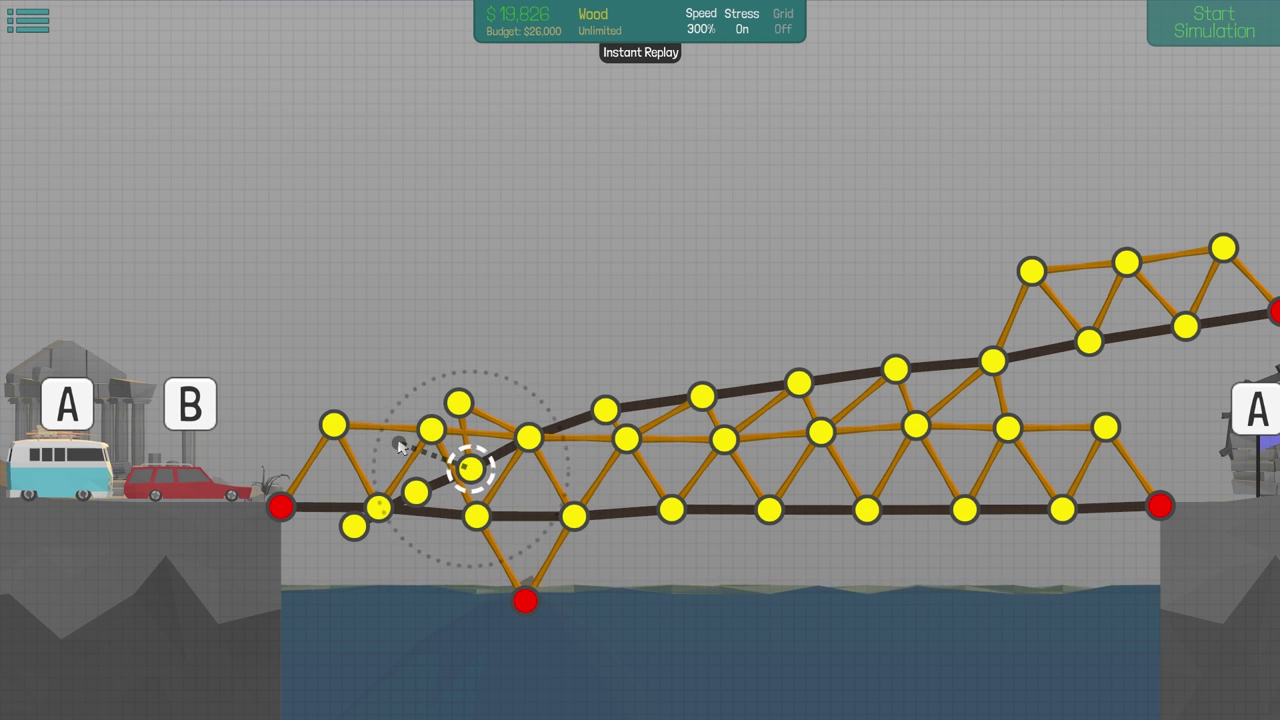
- Add wood members to a low anchor and a new braced joint near the left bank
left_click(413, 495)
left_click(355, 527)
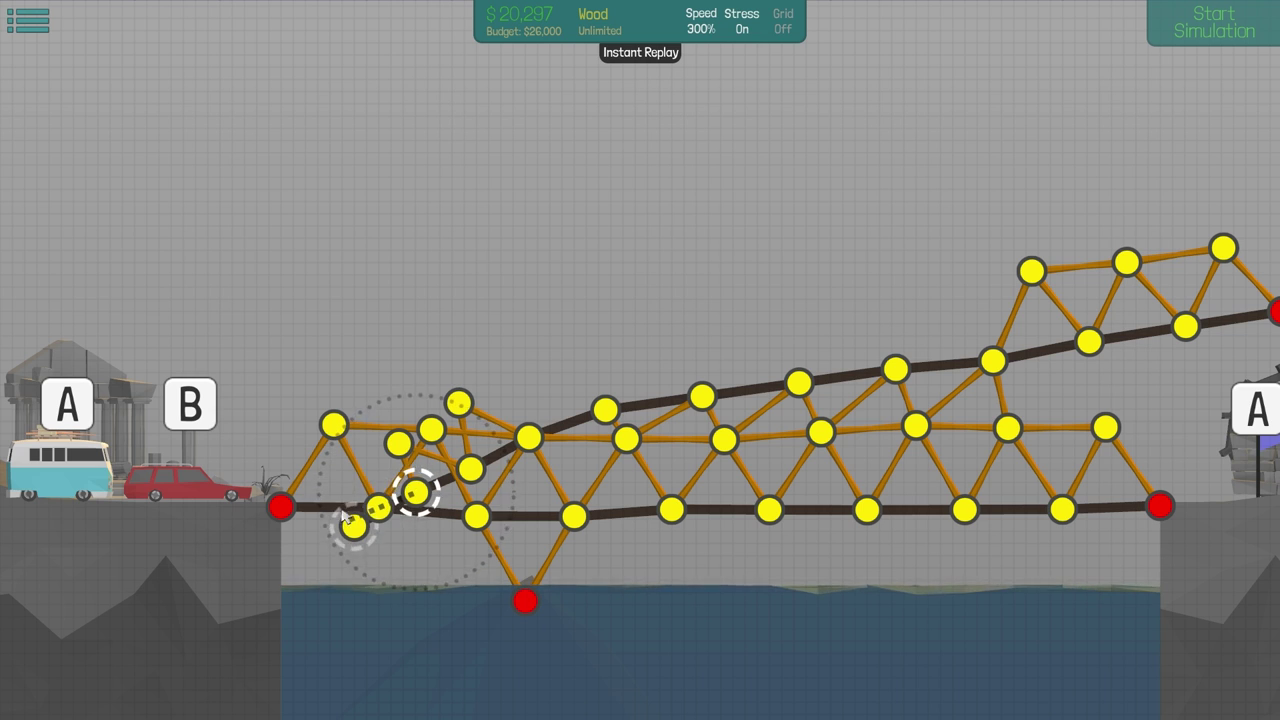
left_click(330, 475)
left_click(355, 527)
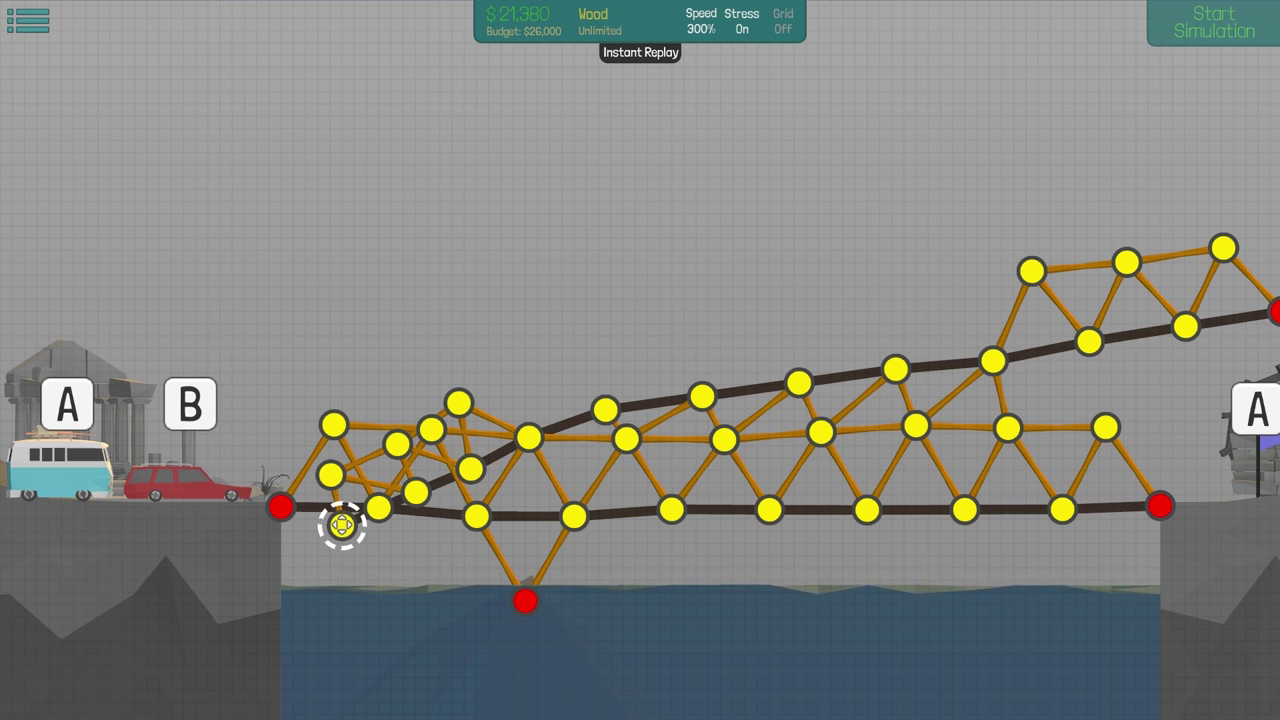
- Connect the rising road to the lower road with a short hydraulic piece between two joints
right_click(472, 468)
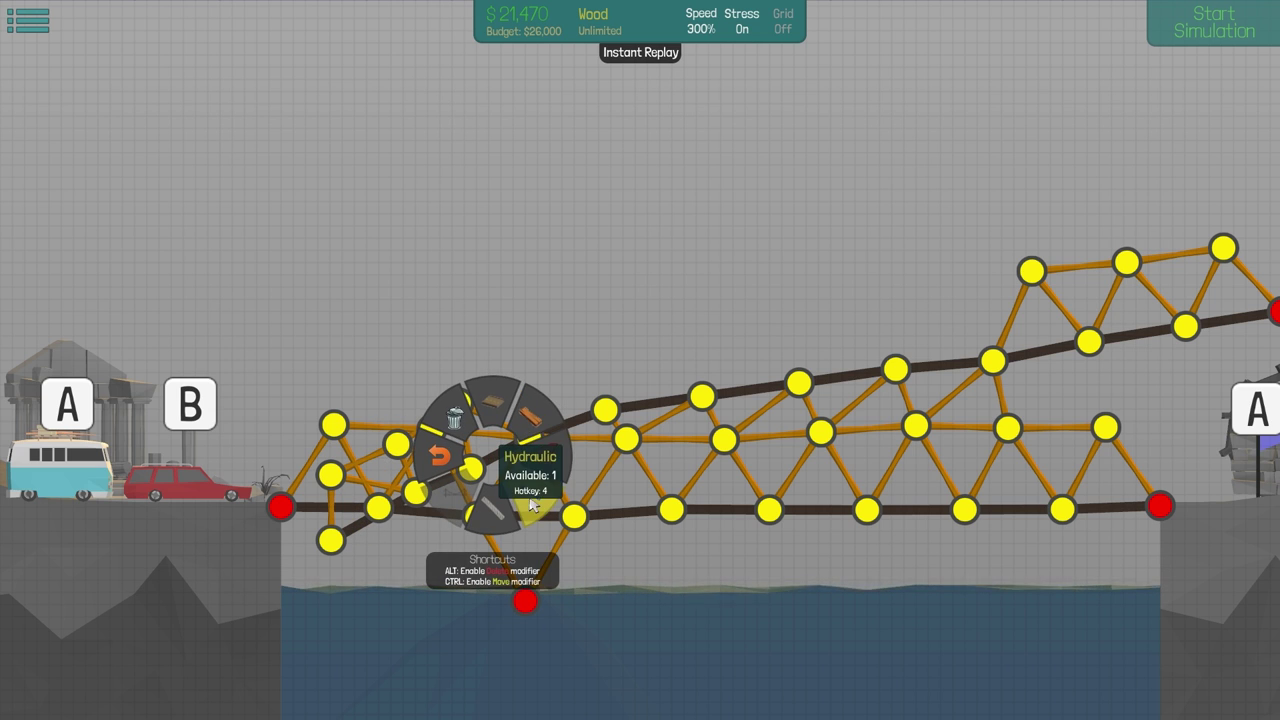
left_click(540, 448)
left_click(526, 600)
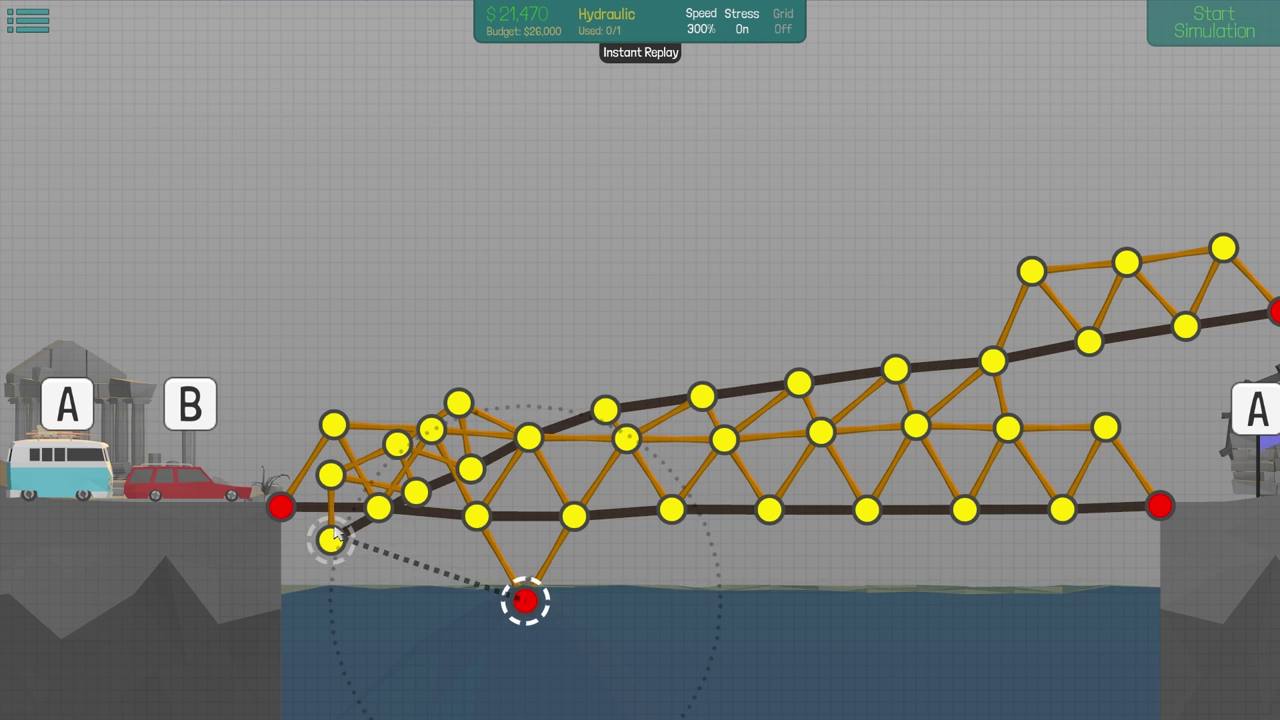
left_click(470, 470)
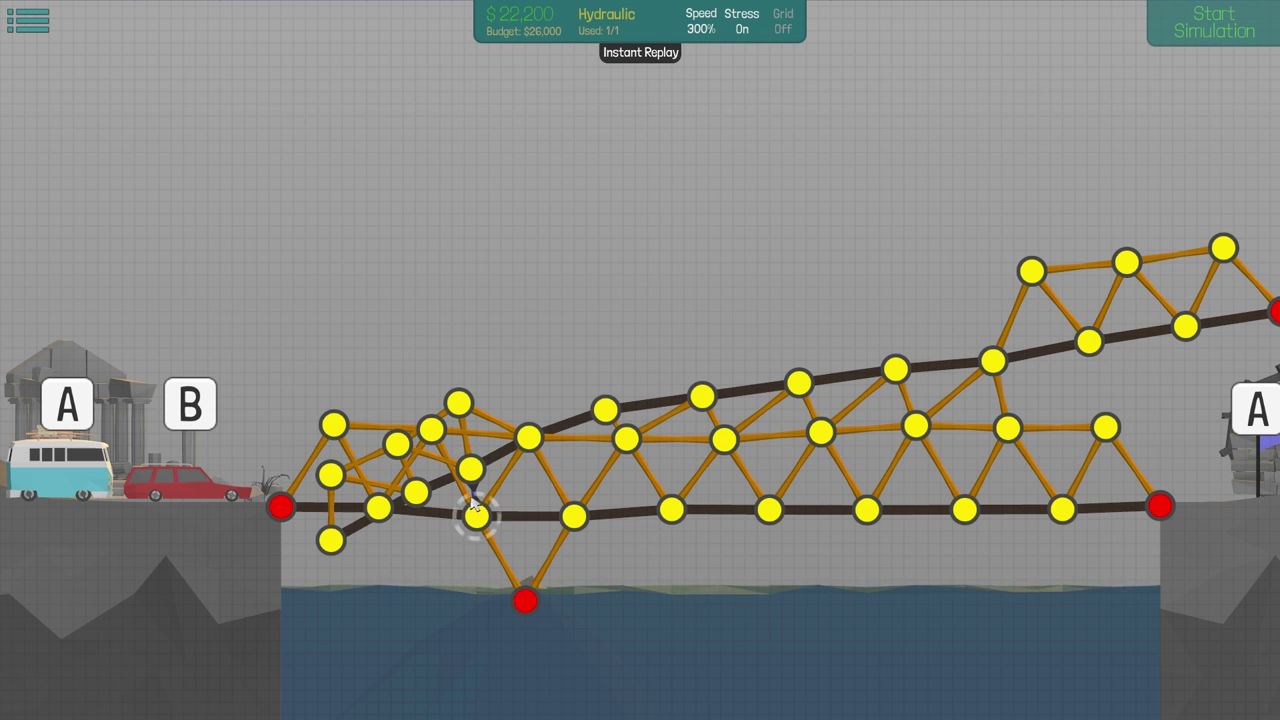
left_click(472, 472)
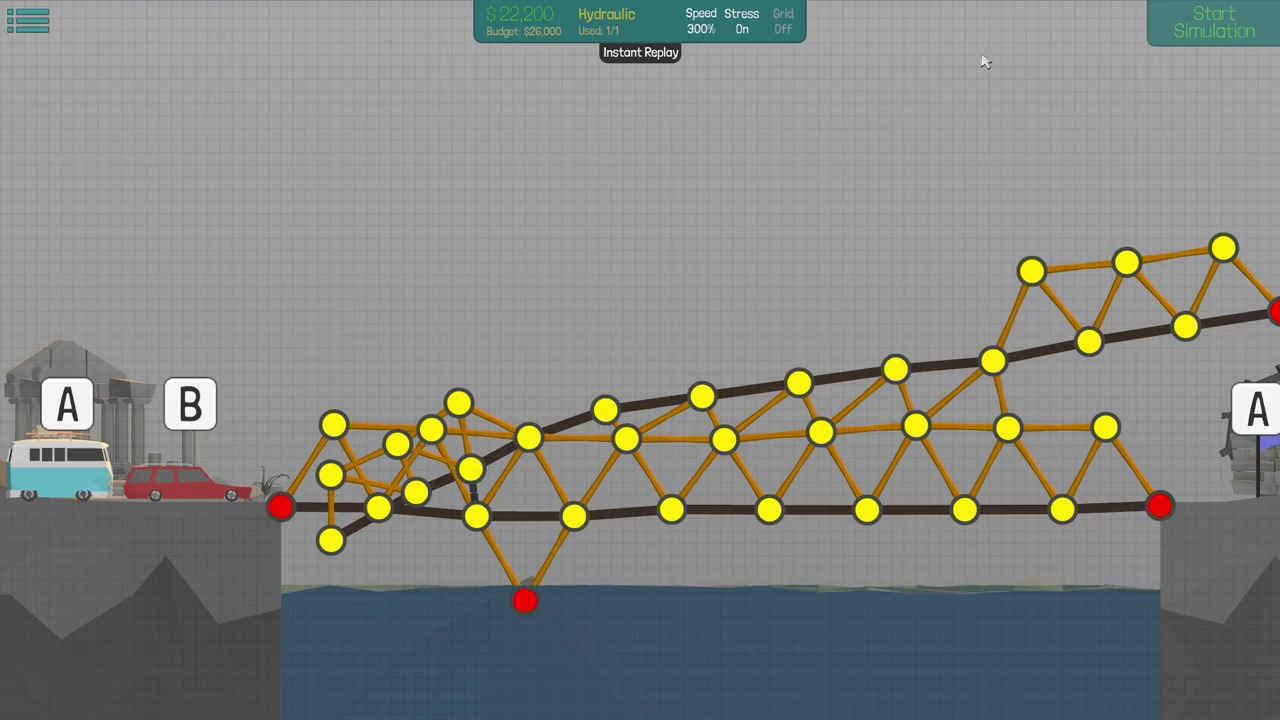
- Test-drive the bridge twice, shifting the view upward between runs
left_click(1213, 22)
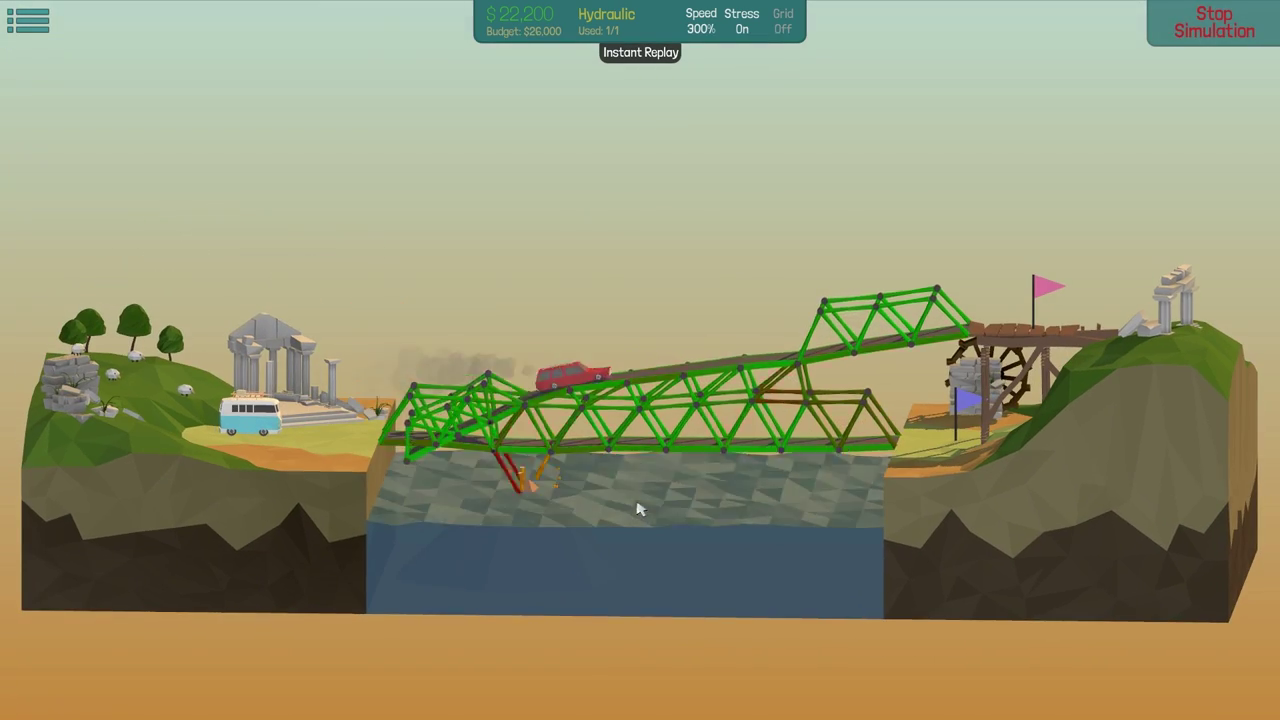
key("space")
scroll(640, 292, "up", 4)
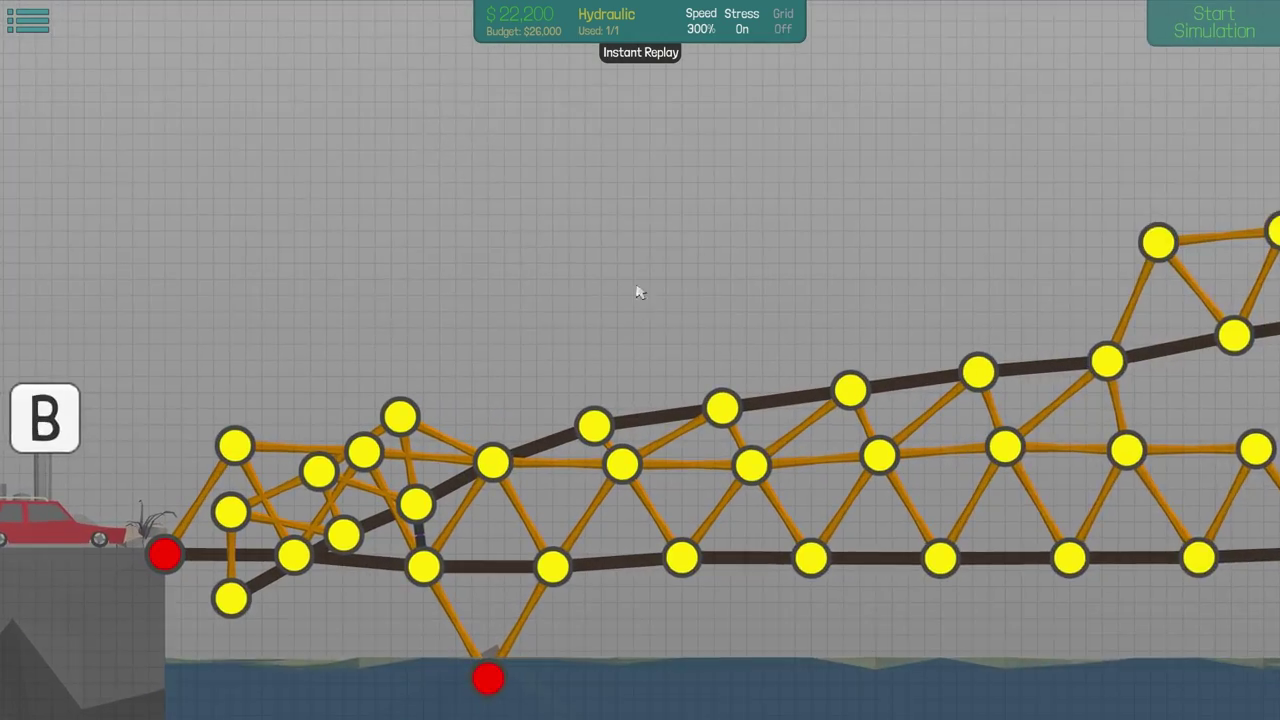
left_click_drag(640, 292, 661, 25)
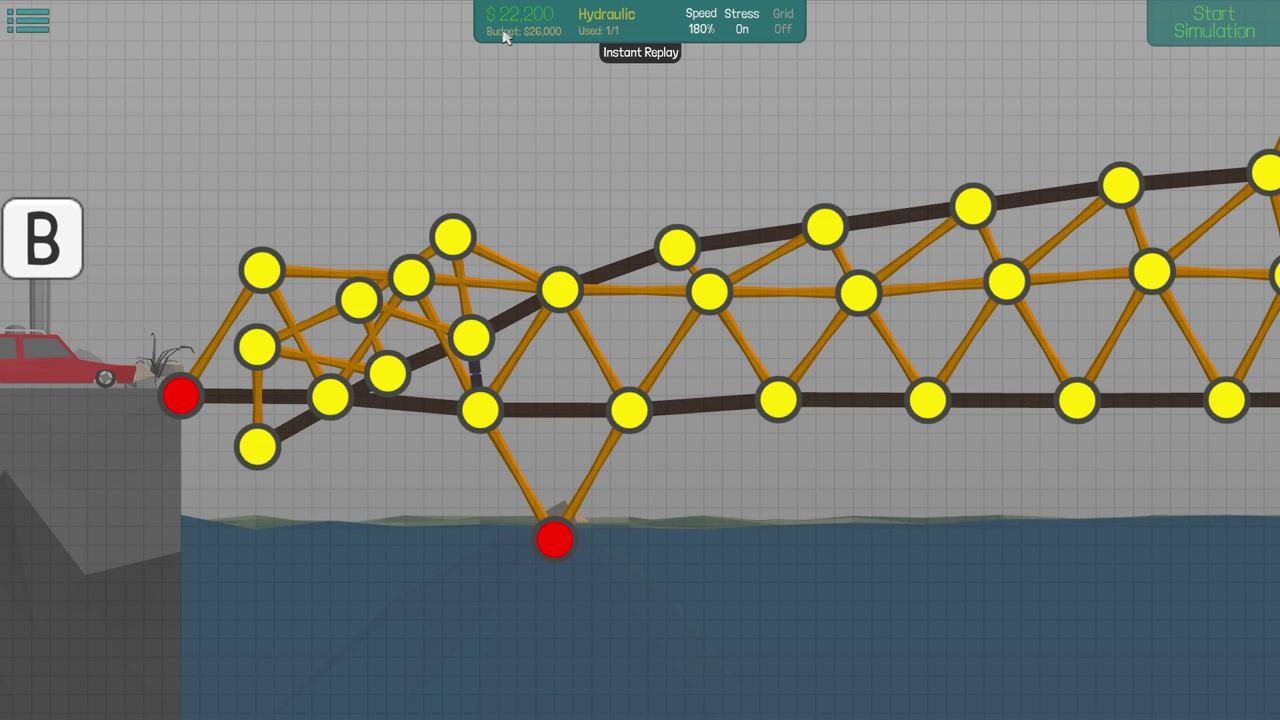
key("space")
scroll(640, 360, "down", 3)
scroll(615, 504, "up", 3)
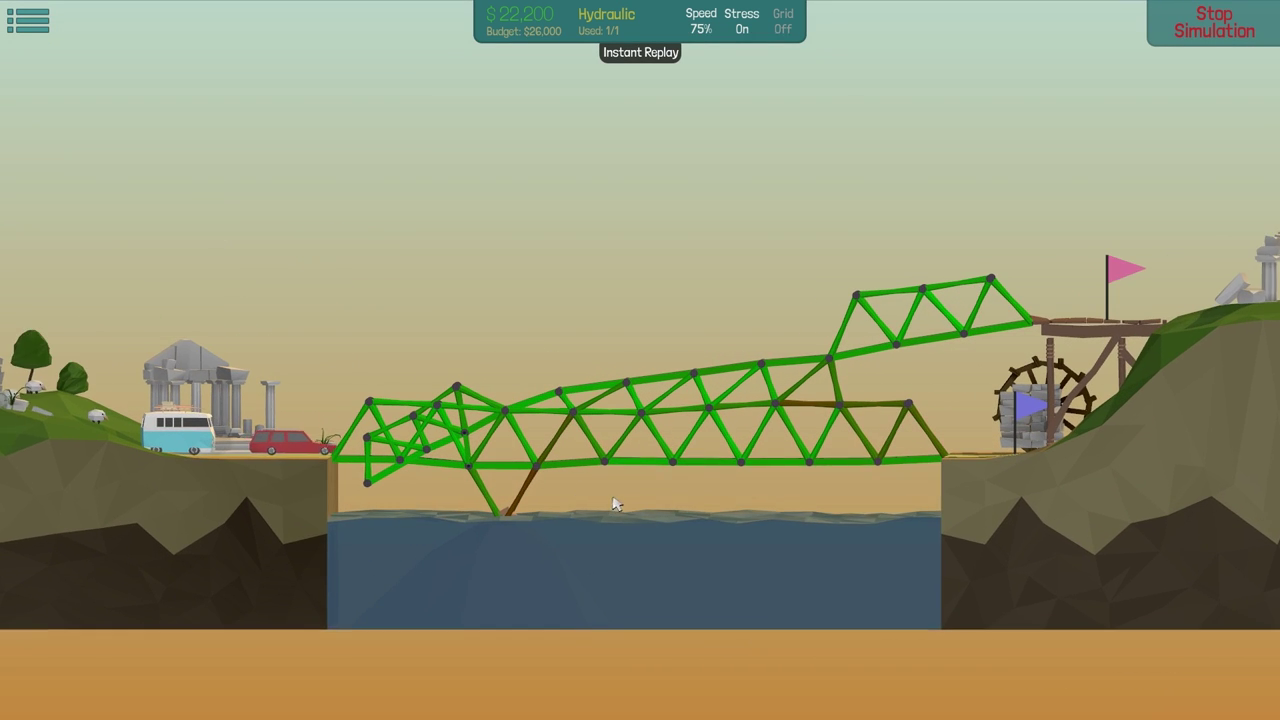
scroll(615, 504, "down", 2)
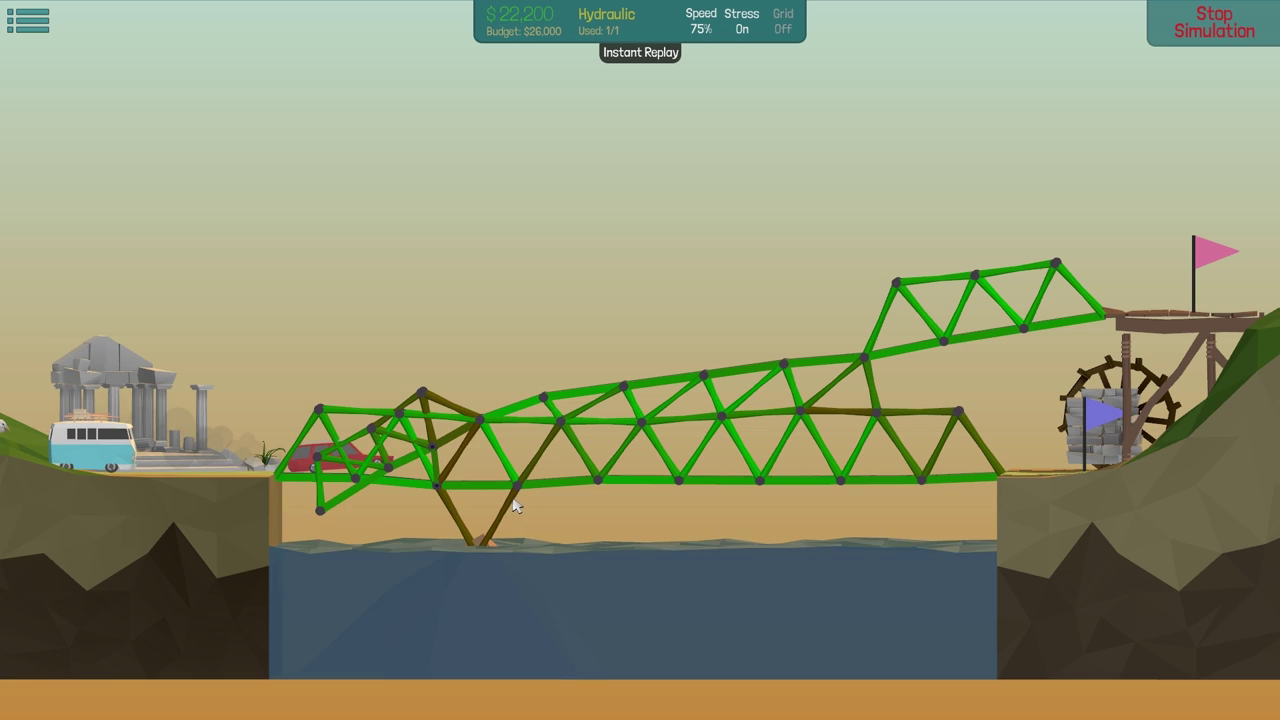
scroll(560, 489, "up", 3)
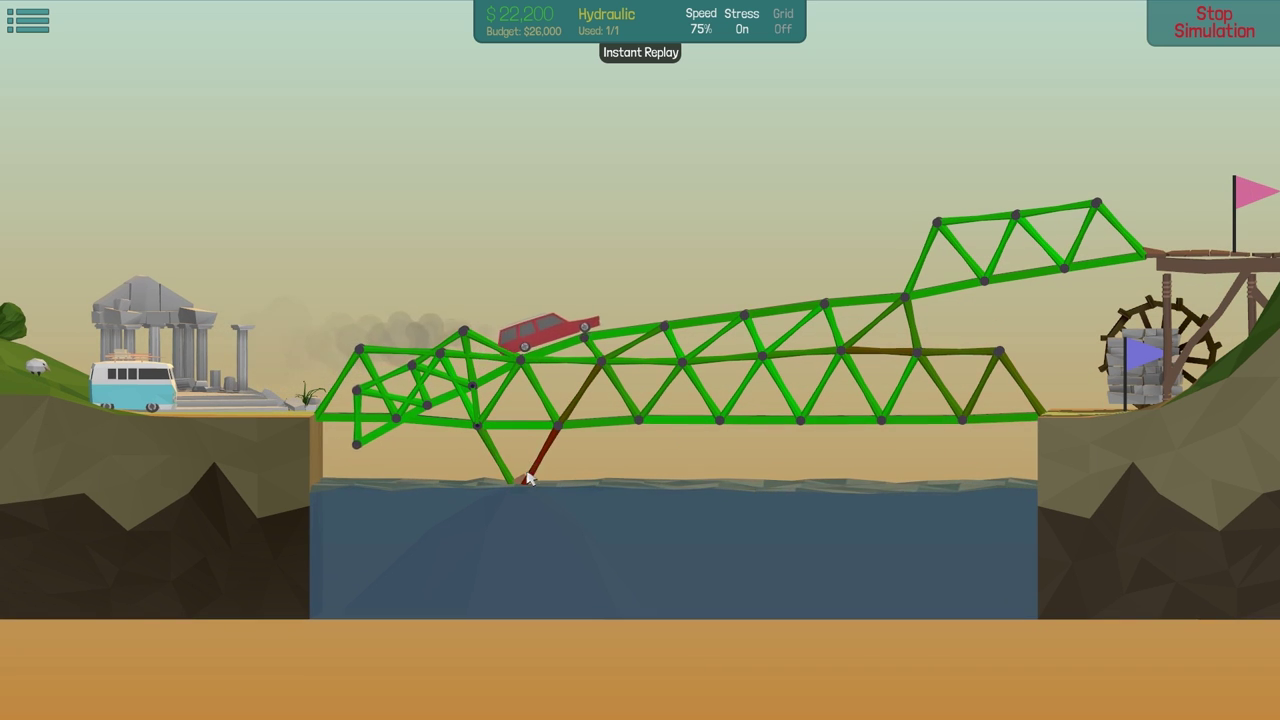
key("space")
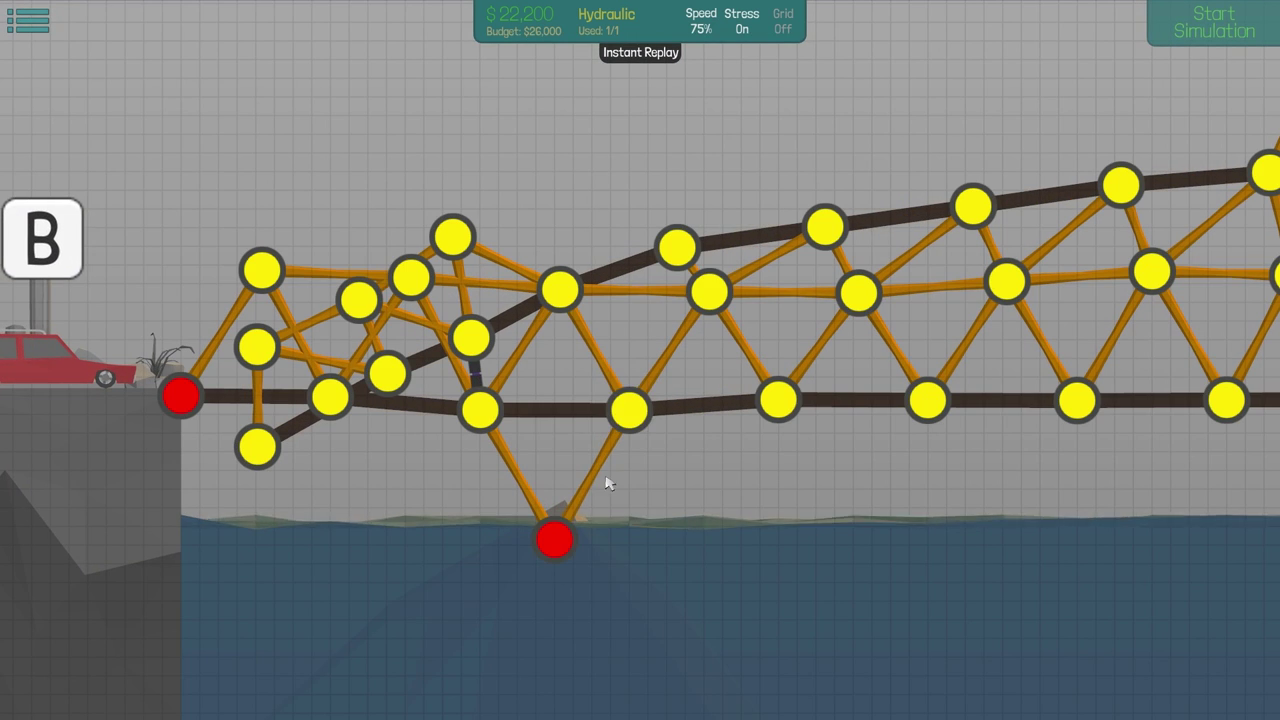
- Add a wood strut from the river anchor to a new joint under the road, then test at 300% speed
right_click(613, 458)
left_click(652, 420)
left_click(555, 540)
left_click(671, 486)
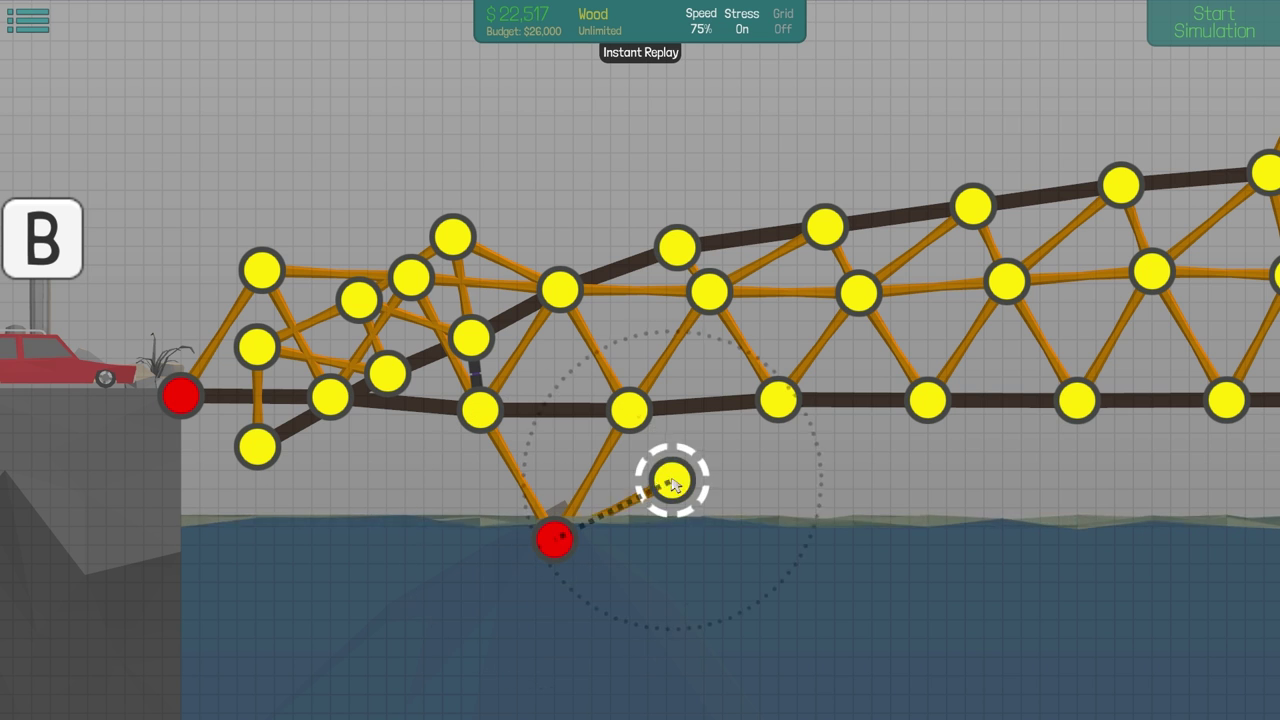
left_click(628, 405)
left_click(780, 400)
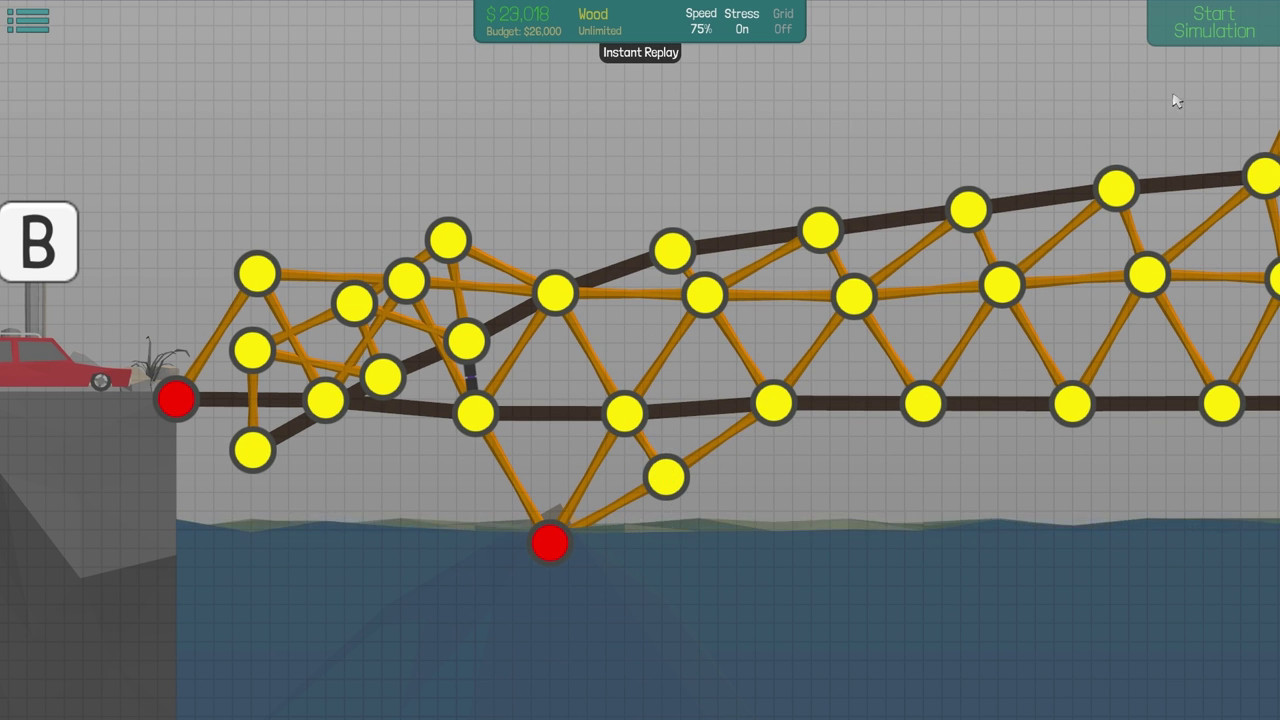
key("space")
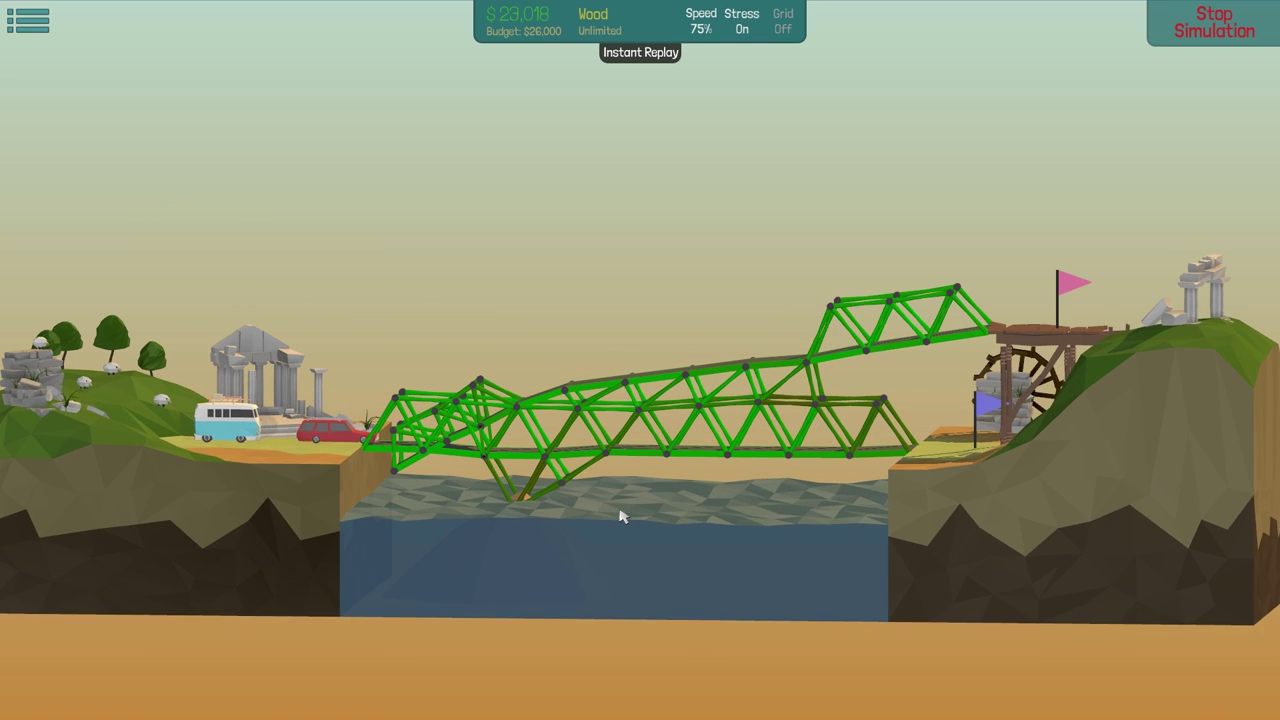
scroll(621, 515, "up", 1)
scroll(612, 508, "up", 1)
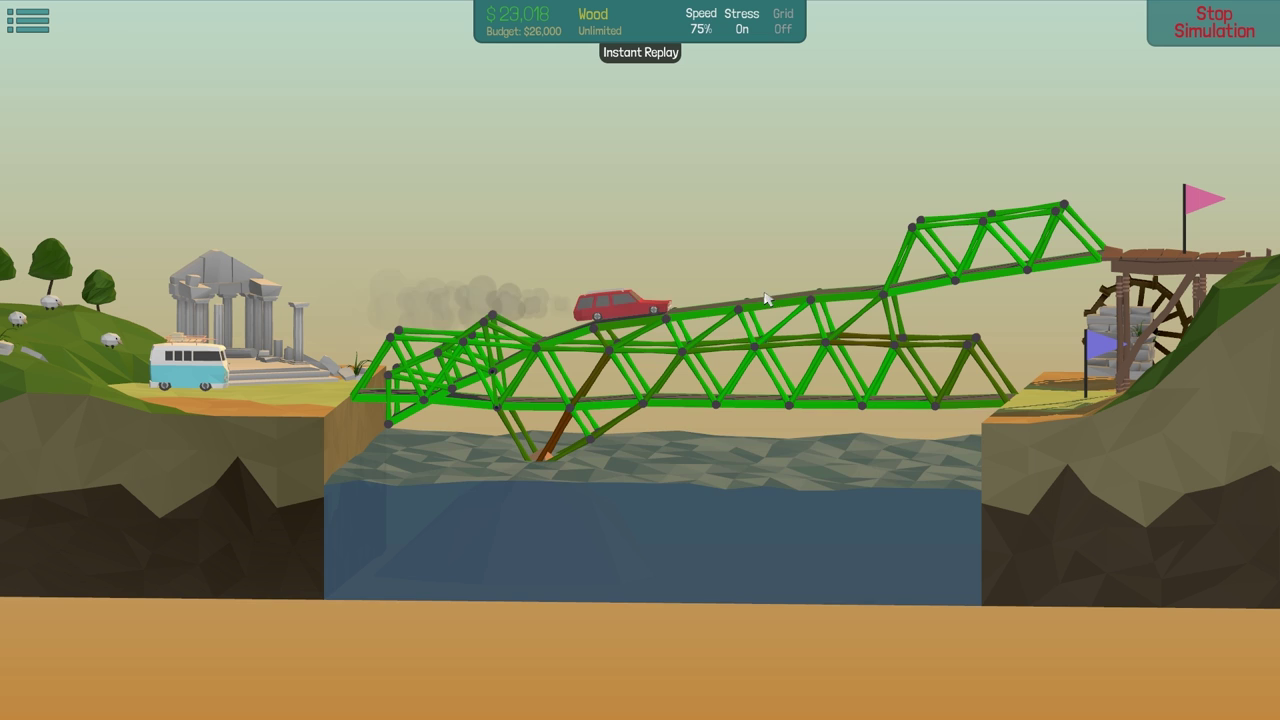
left_click(700, 29)
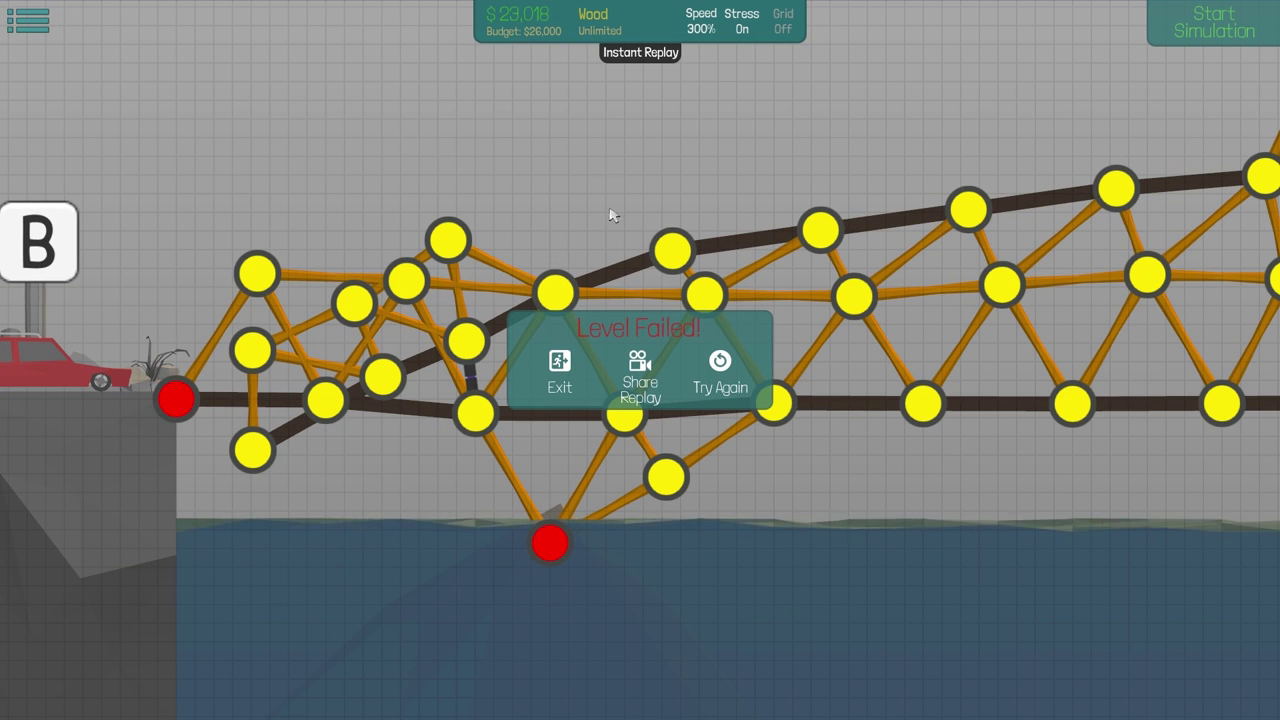
- Choose Try Again, turn off grid snapping, and nudge the top, rising-road and strut joints
left_click(720, 365)
left_click_drag(555, 295, 557, 290)
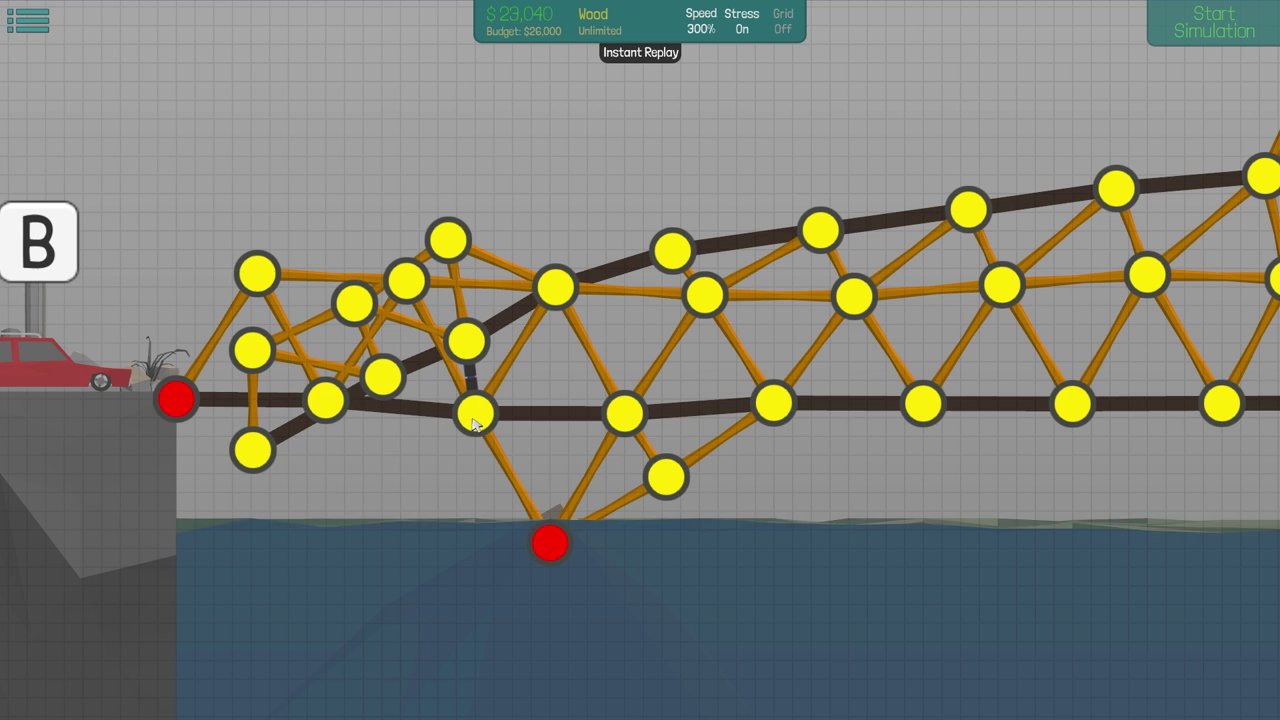
left_click(783, 30)
left_click_drag(557, 292, 557, 288)
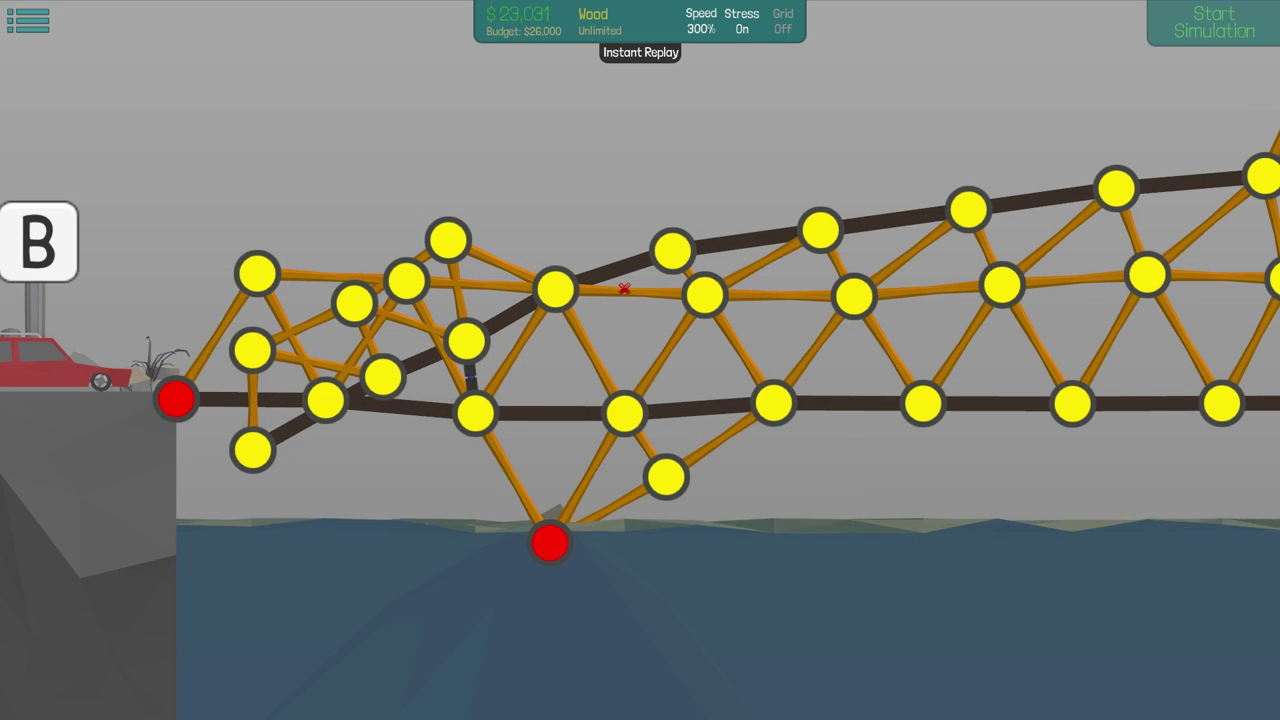
left_click_drag(669, 470, 657, 440)
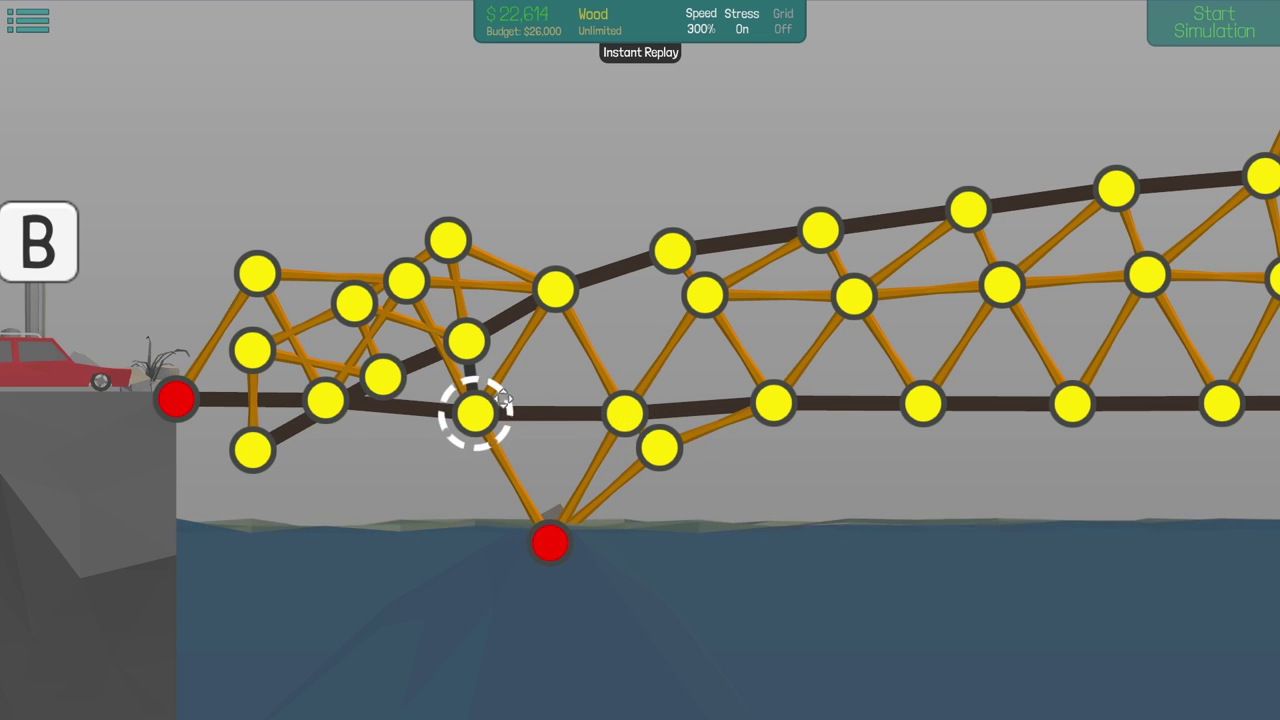
left_click_drag(465, 337, 463, 328)
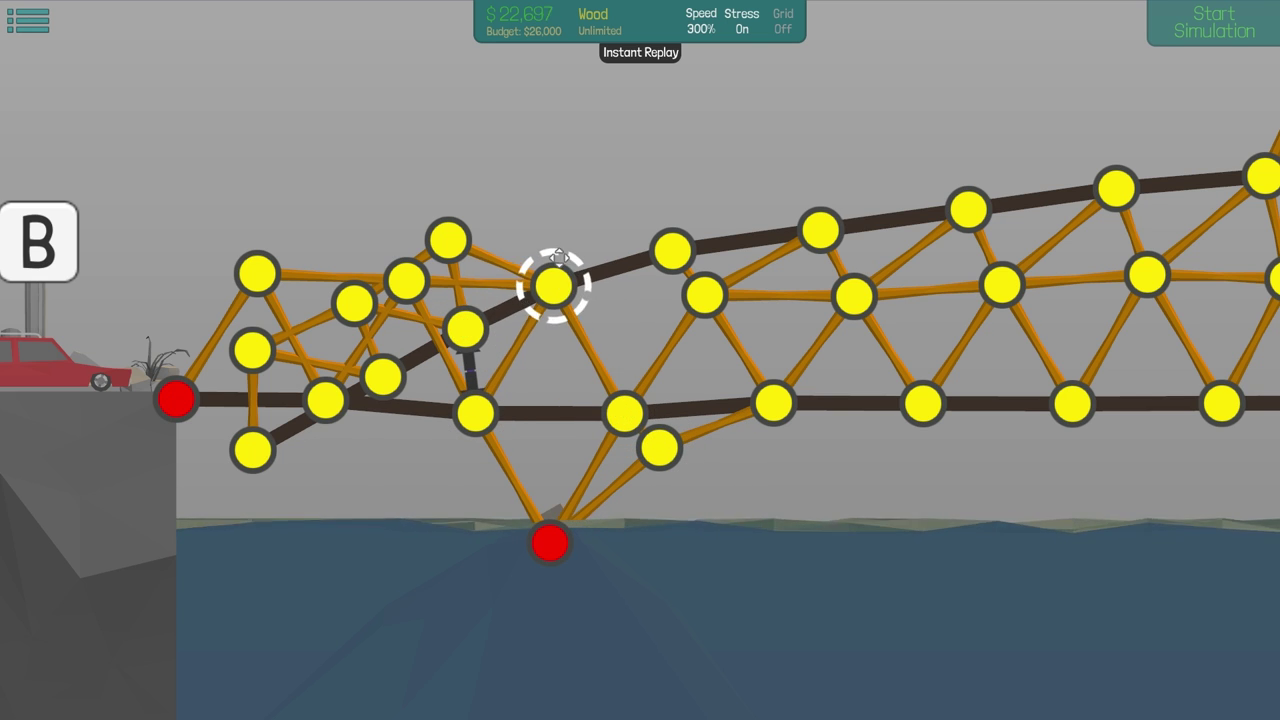
left_click_drag(557, 288, 553, 281)
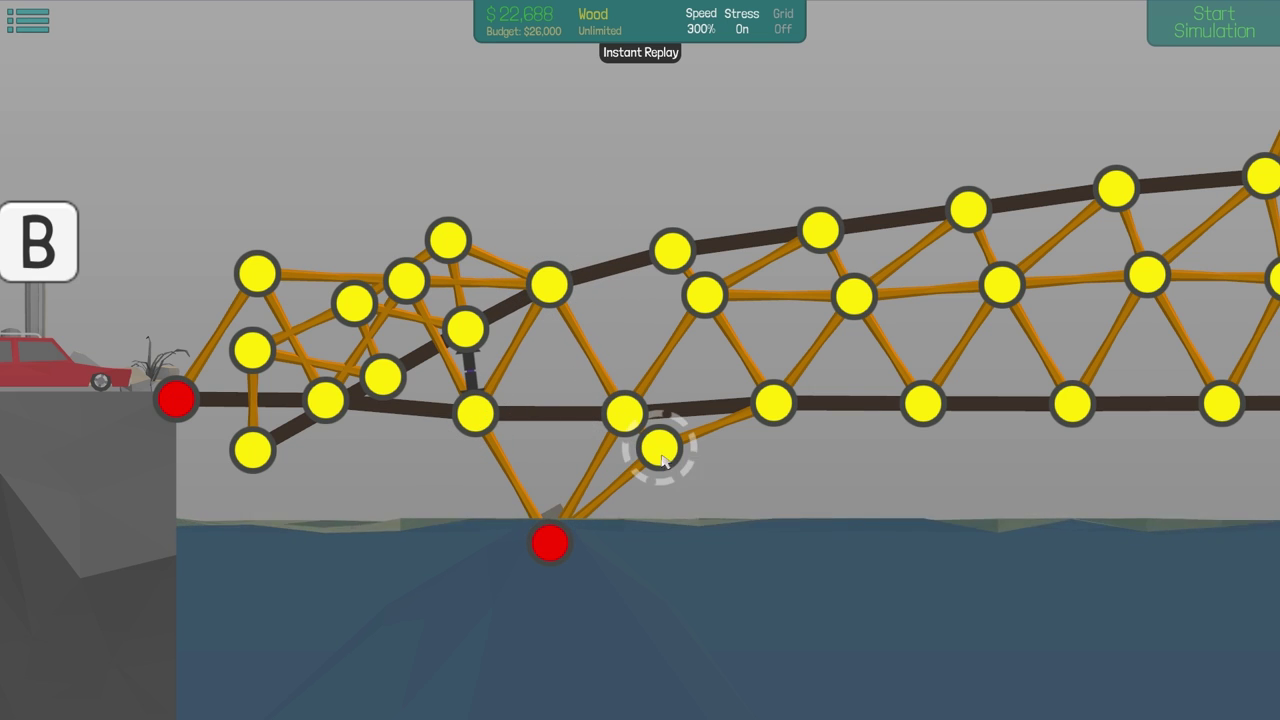
left_click_drag(661, 451, 665, 455)
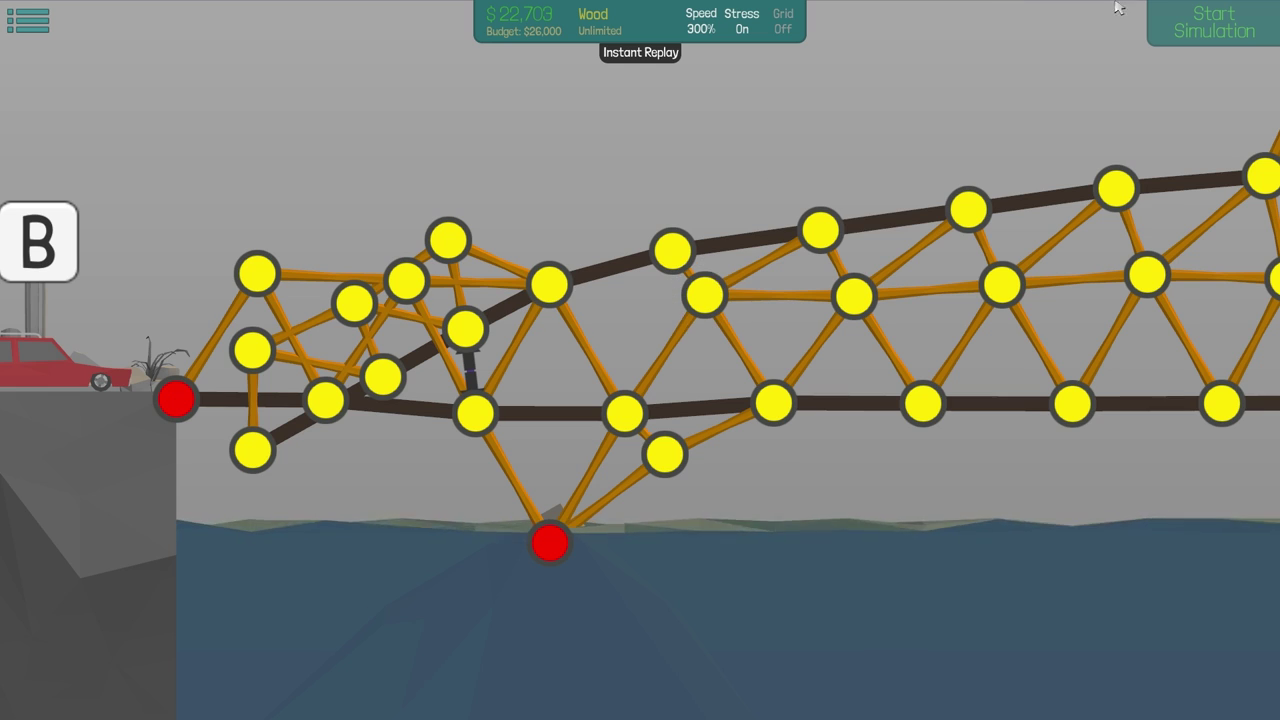
- Run the test to Level Complete, then start the 24m Triple Decker level
left_click(1192, 14)
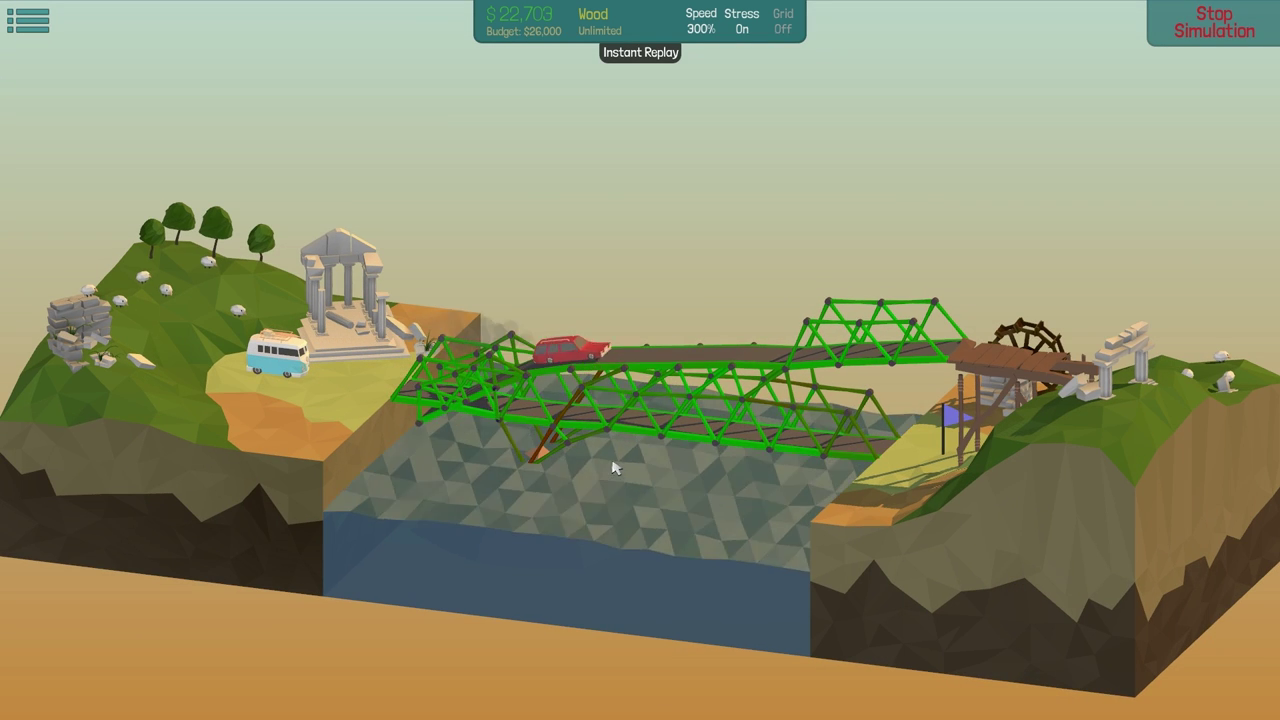
key("space")
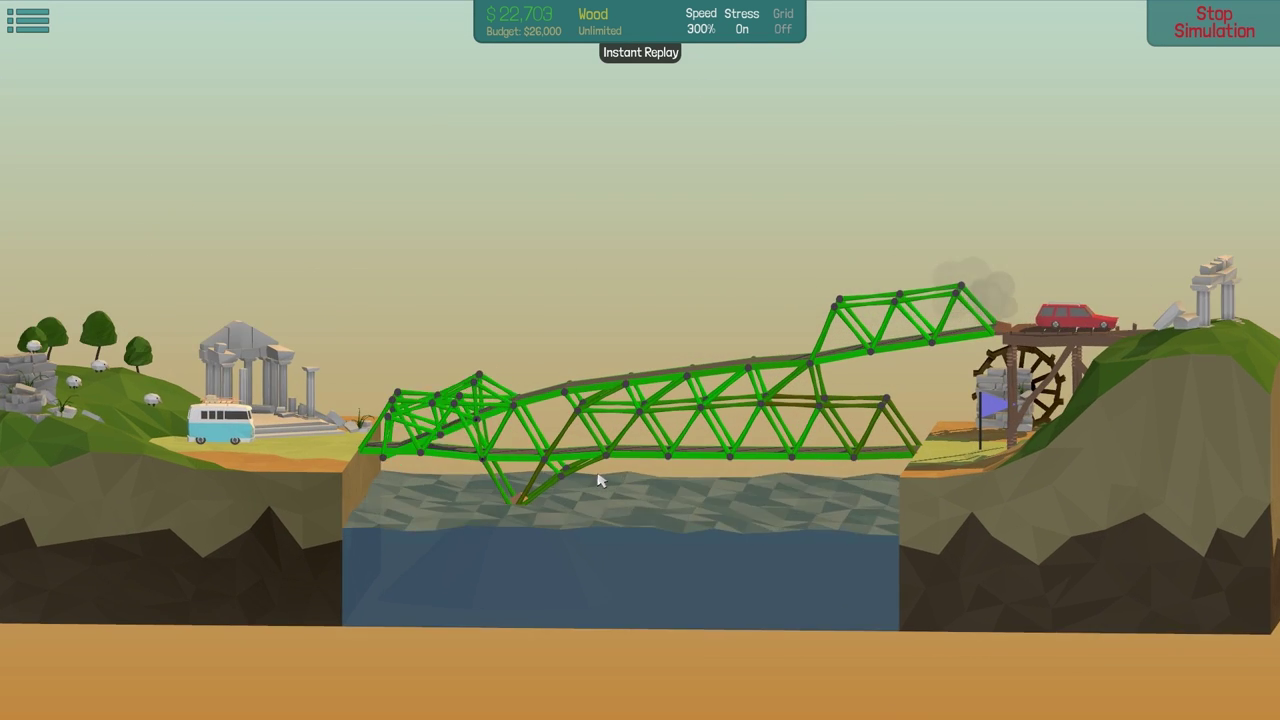
scroll(600, 480, "up", 2)
scroll(560, 460, "up", 2)
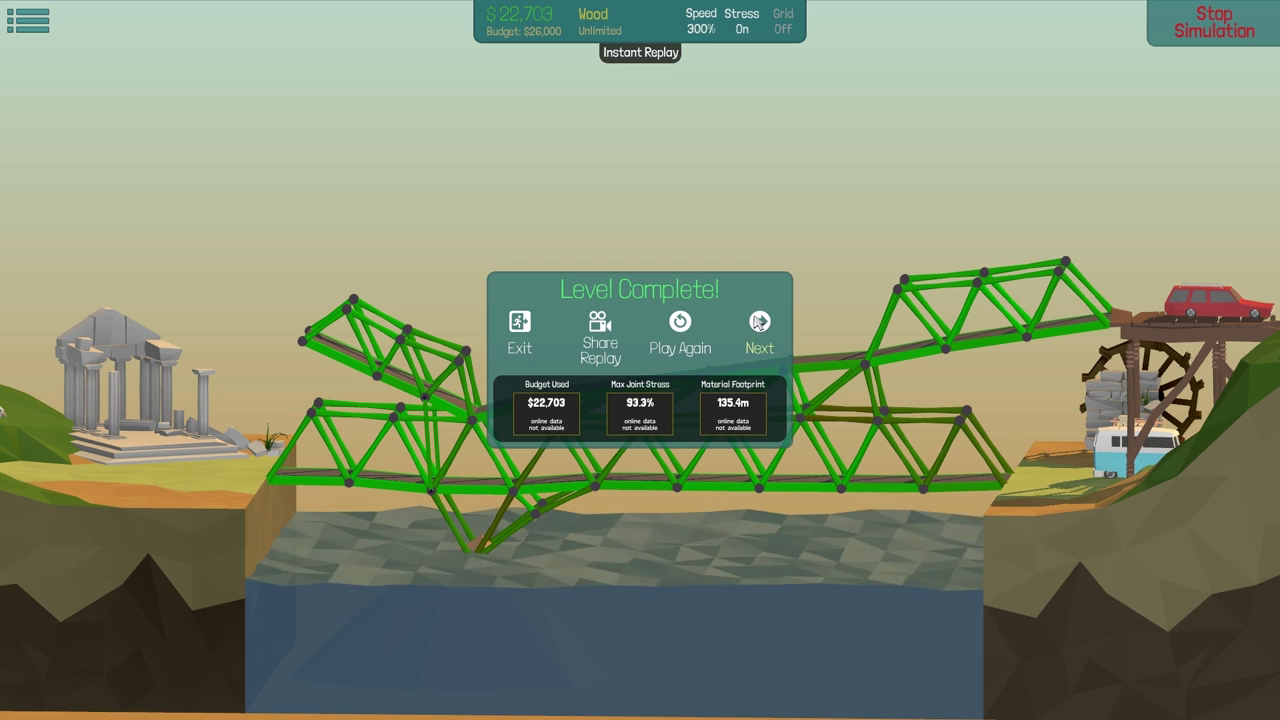
left_click(760, 322)
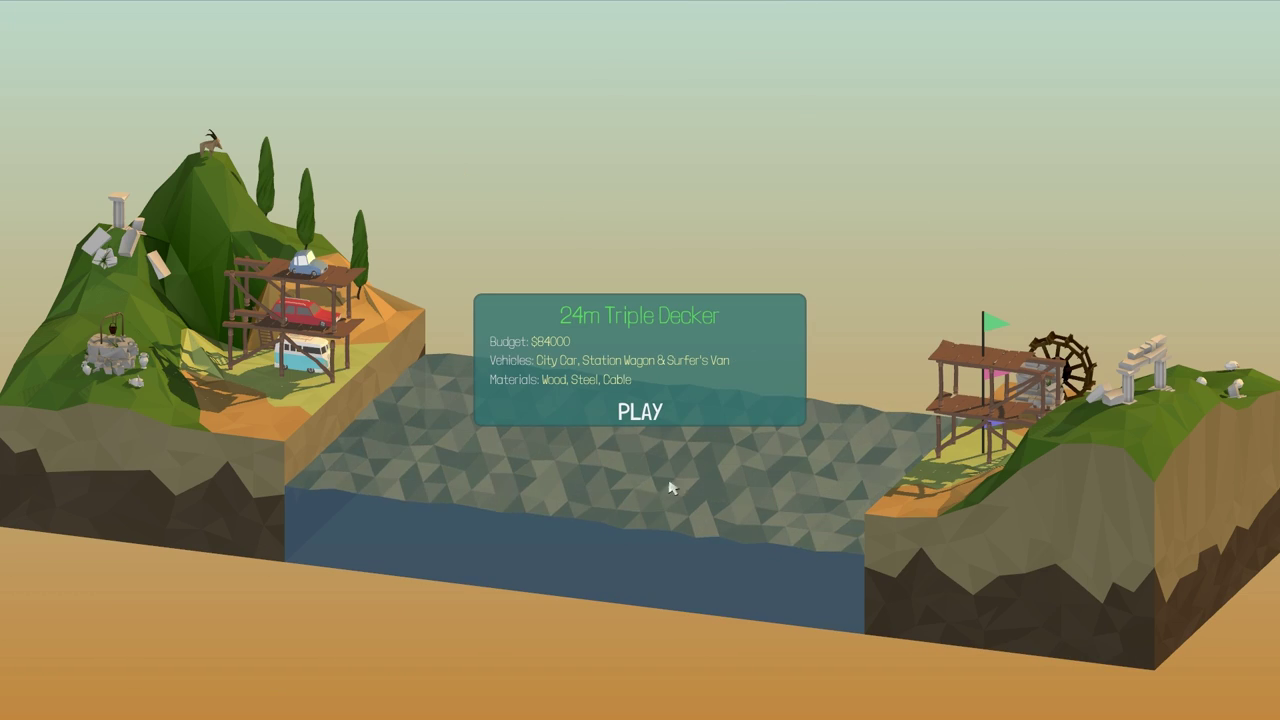
left_click(640, 413)
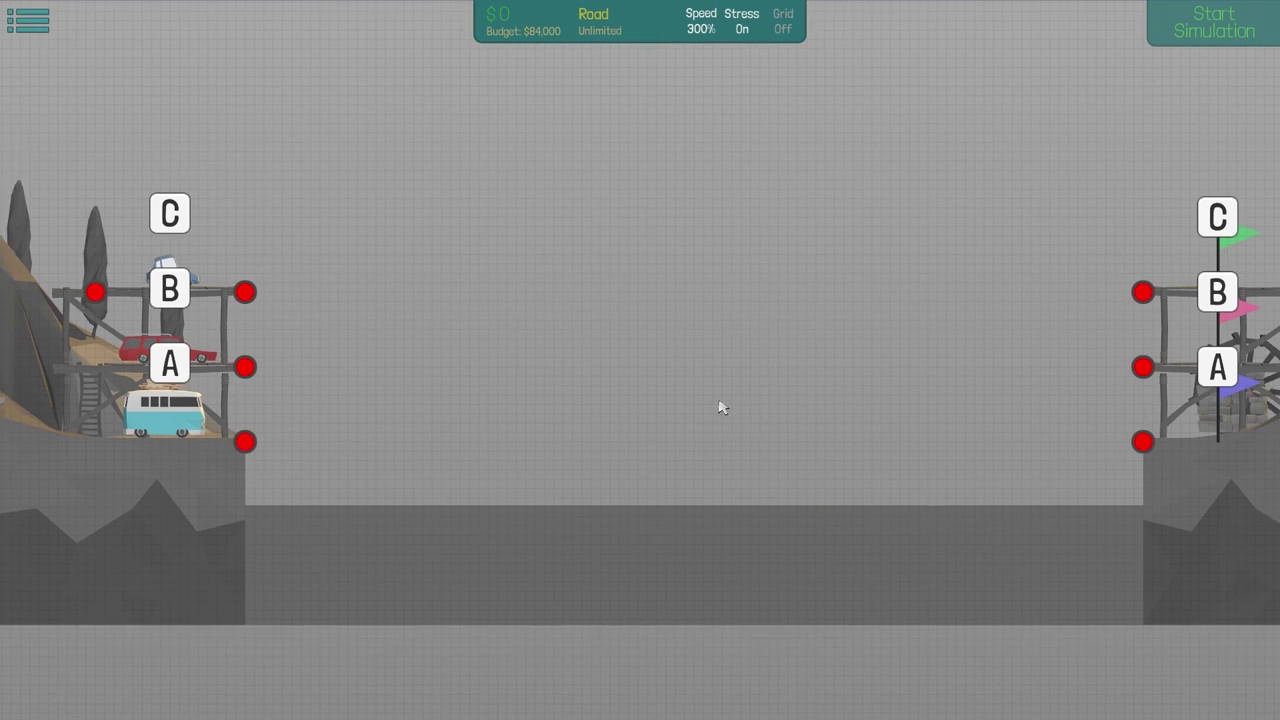